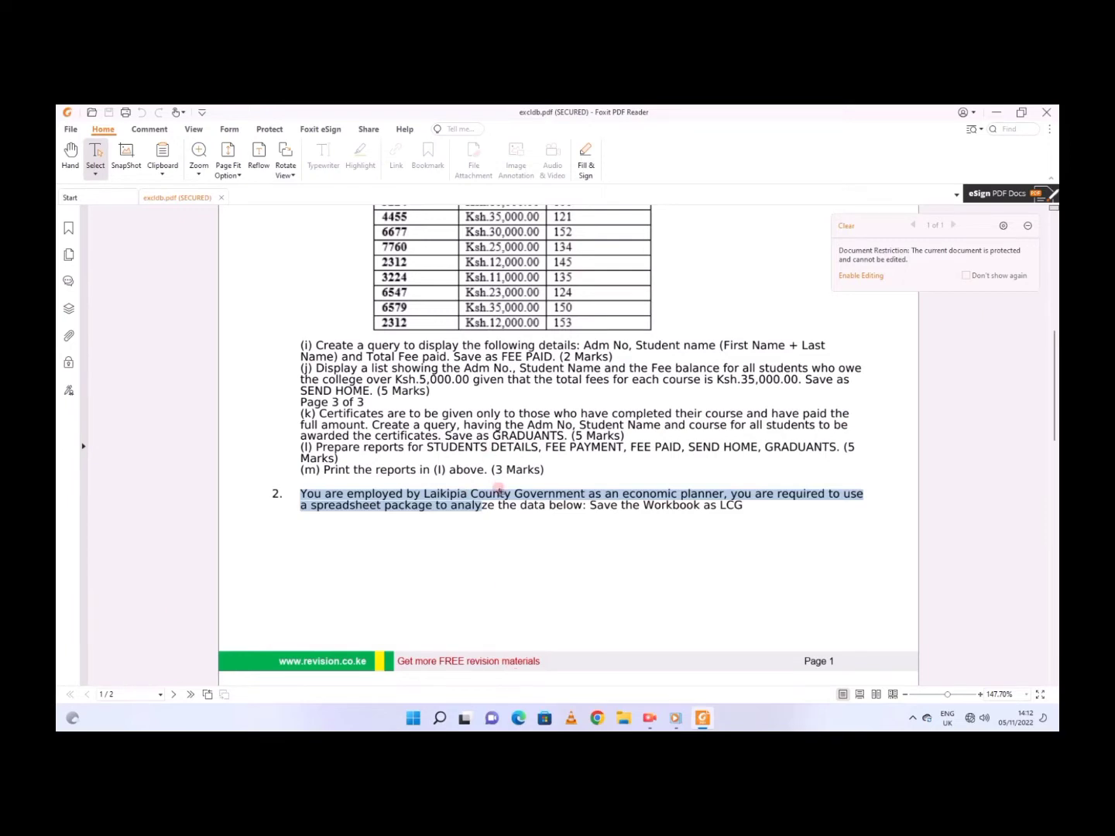
# Step: Read question 2 in the exam PDF, including the required workbook name and the annual income and expenses projection table
pyautogui.click(752, 511)
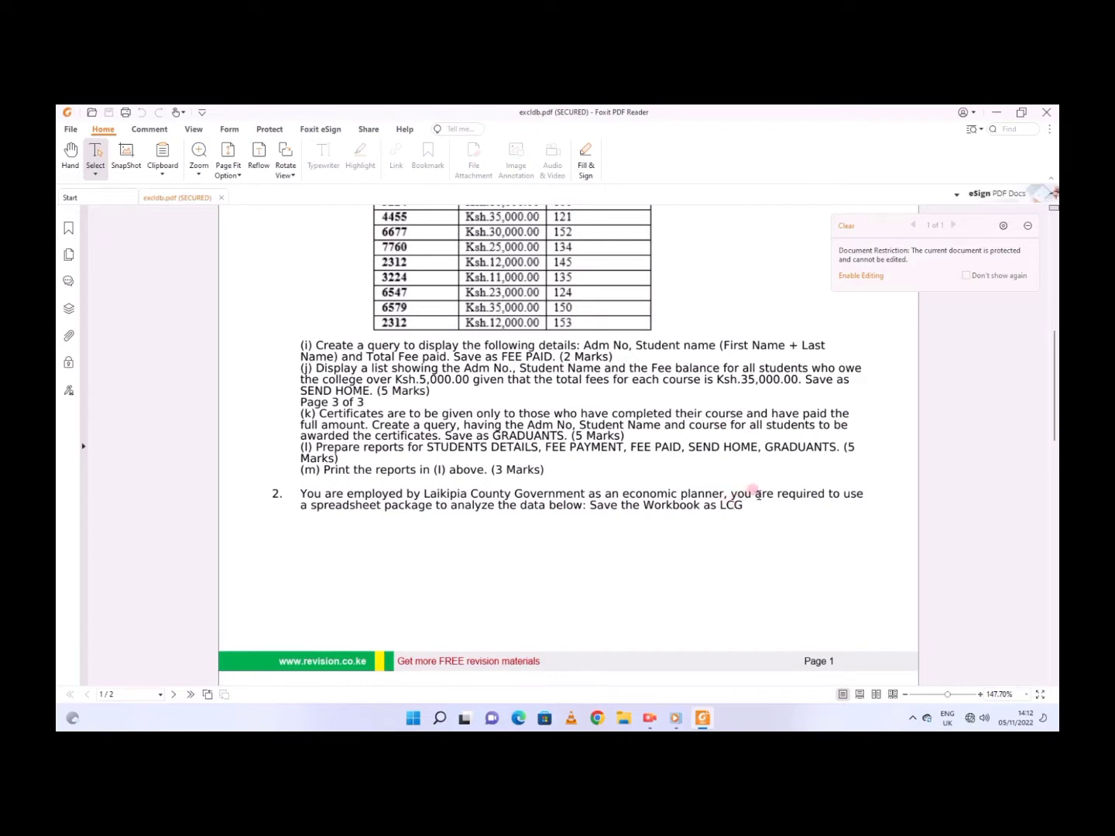
pyautogui.moveTo(747, 496); pyautogui.dragTo(349, 494)
pyautogui.click(317, 510)
pyautogui.scroll(-5, 591, 521)
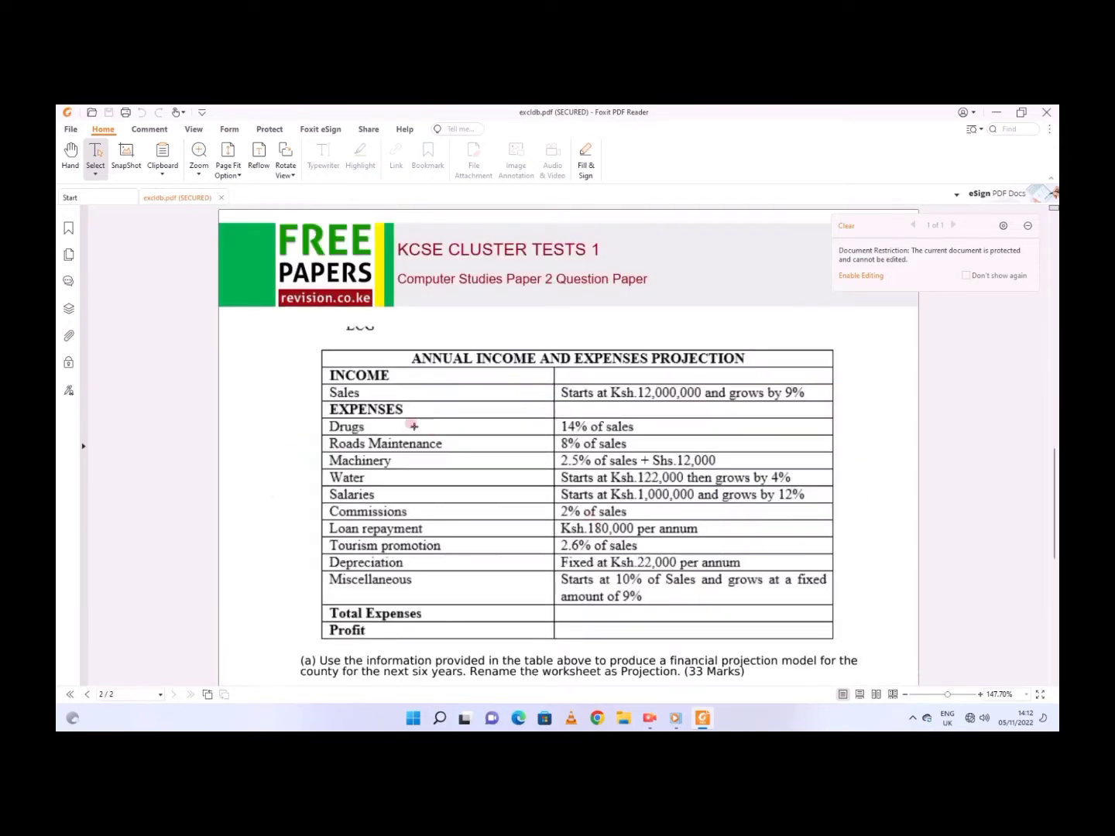
pyautogui.click(371, 368)
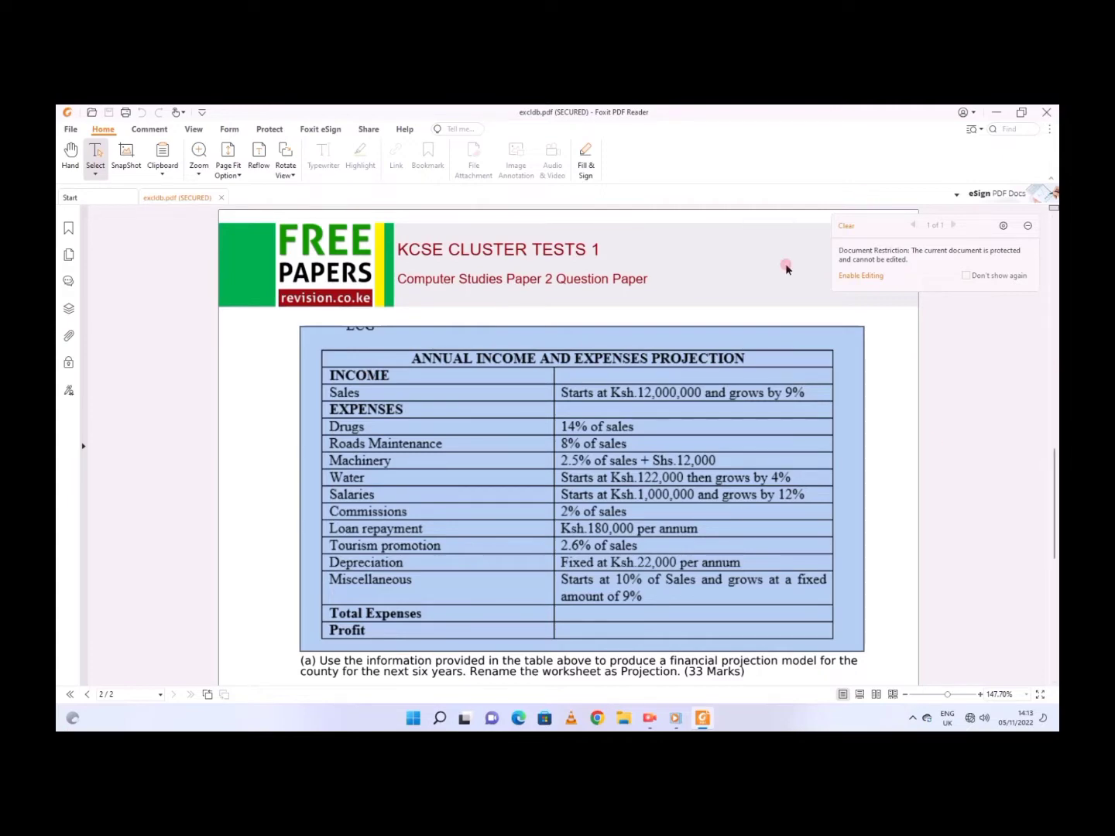
pyautogui.scroll(5, 533, 324)
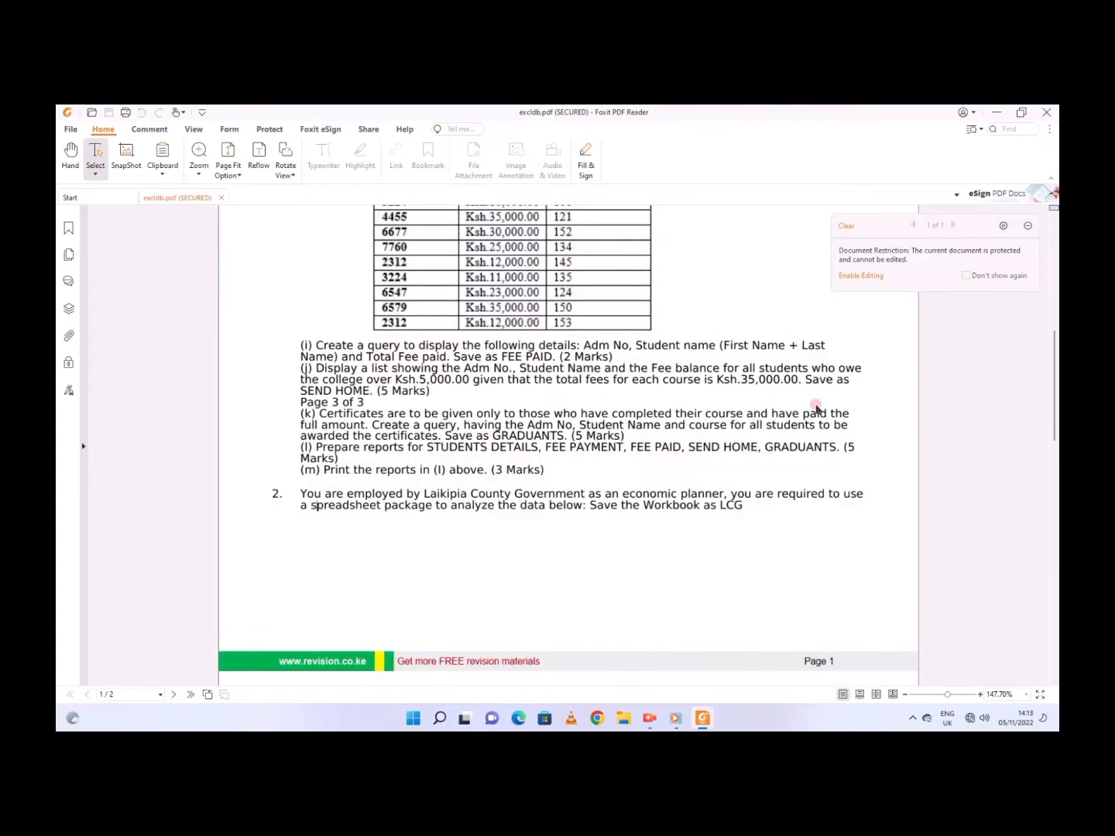
pyautogui.moveTo(745, 503); pyautogui.dragTo(721, 502)
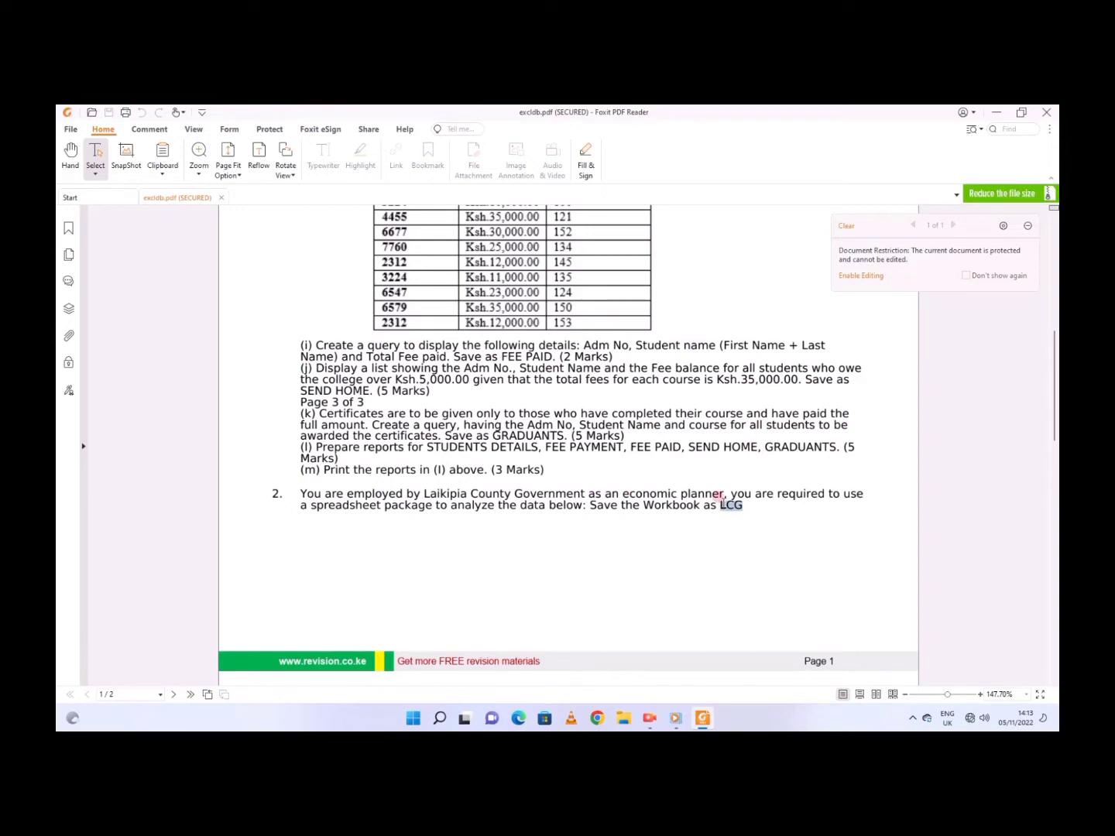
# Step: Create a new Microsoft Excel worksheet file named LCG on the desktop and open it in Excel
pyautogui.click(700, 719)
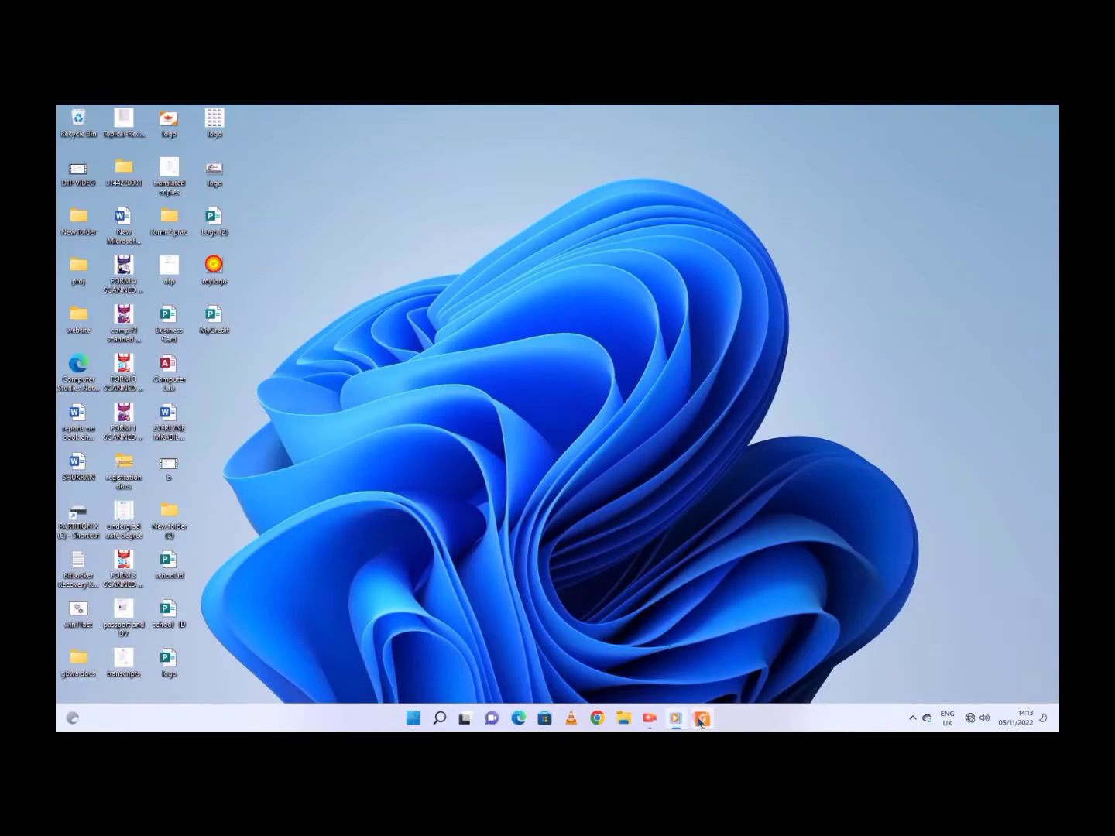
pyautogui.rightClick(544, 297)
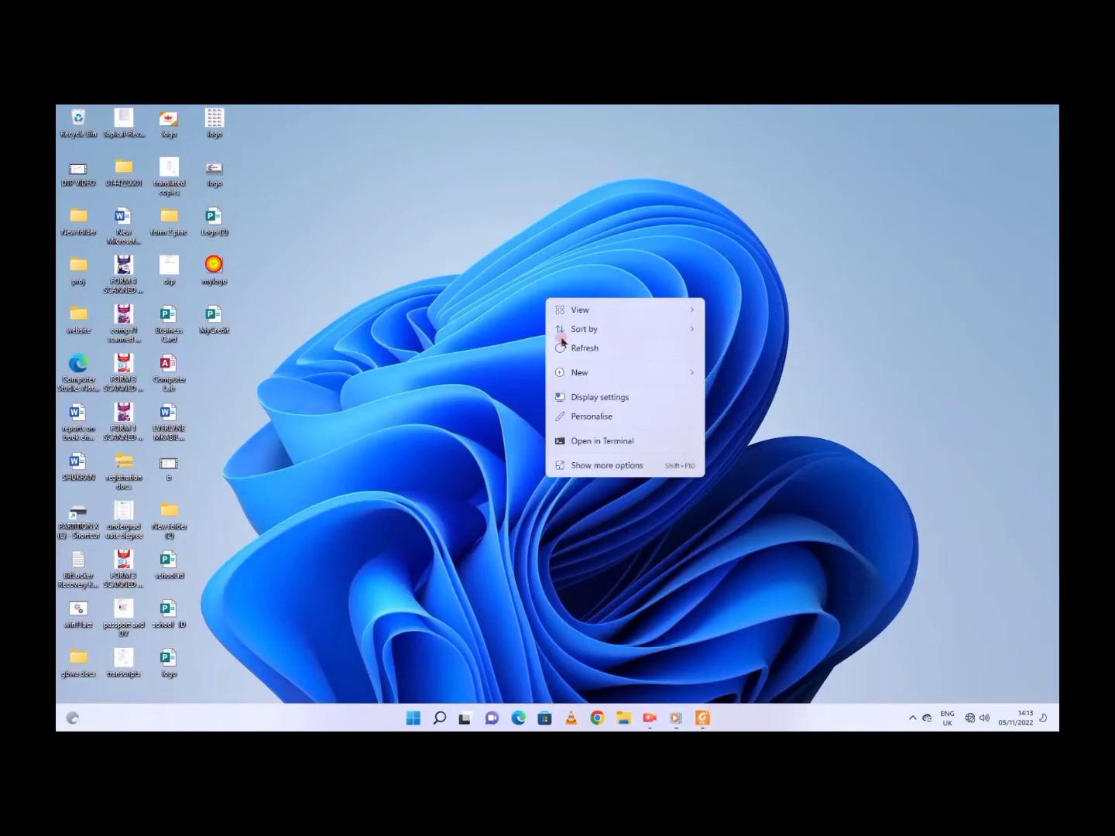
pyautogui.click(596, 373)
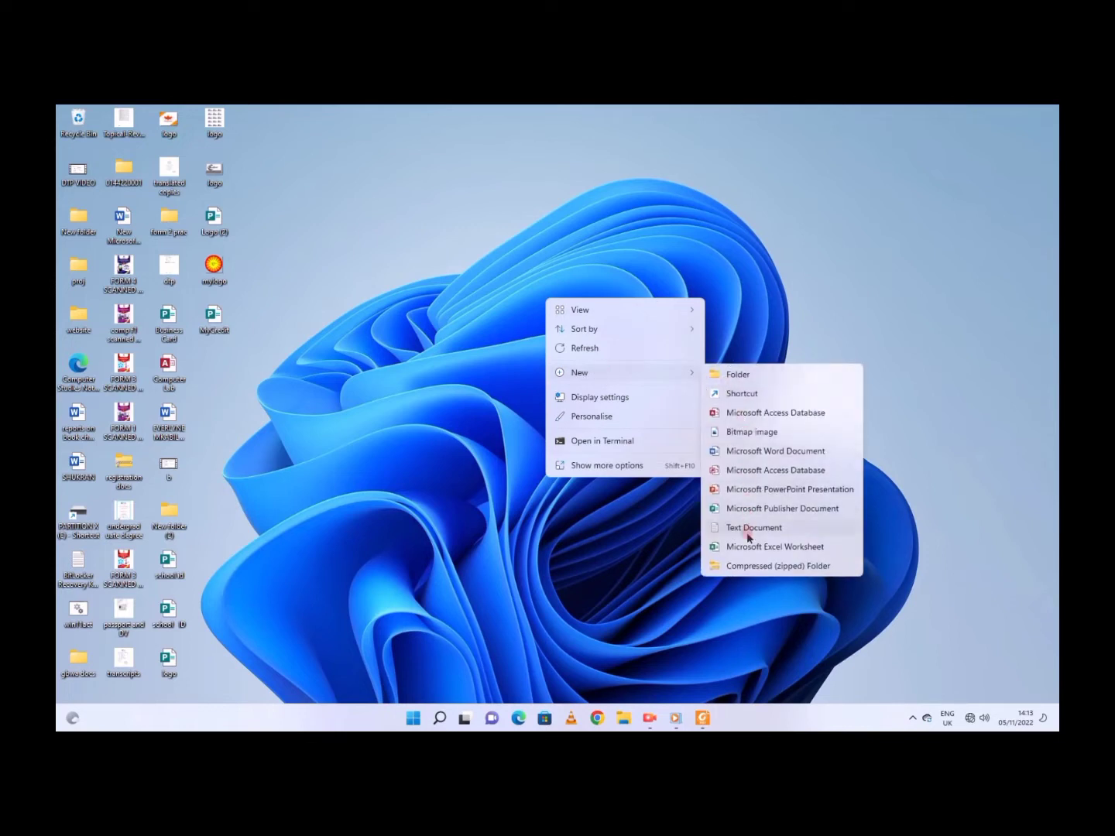
pyautogui.click(749, 546)
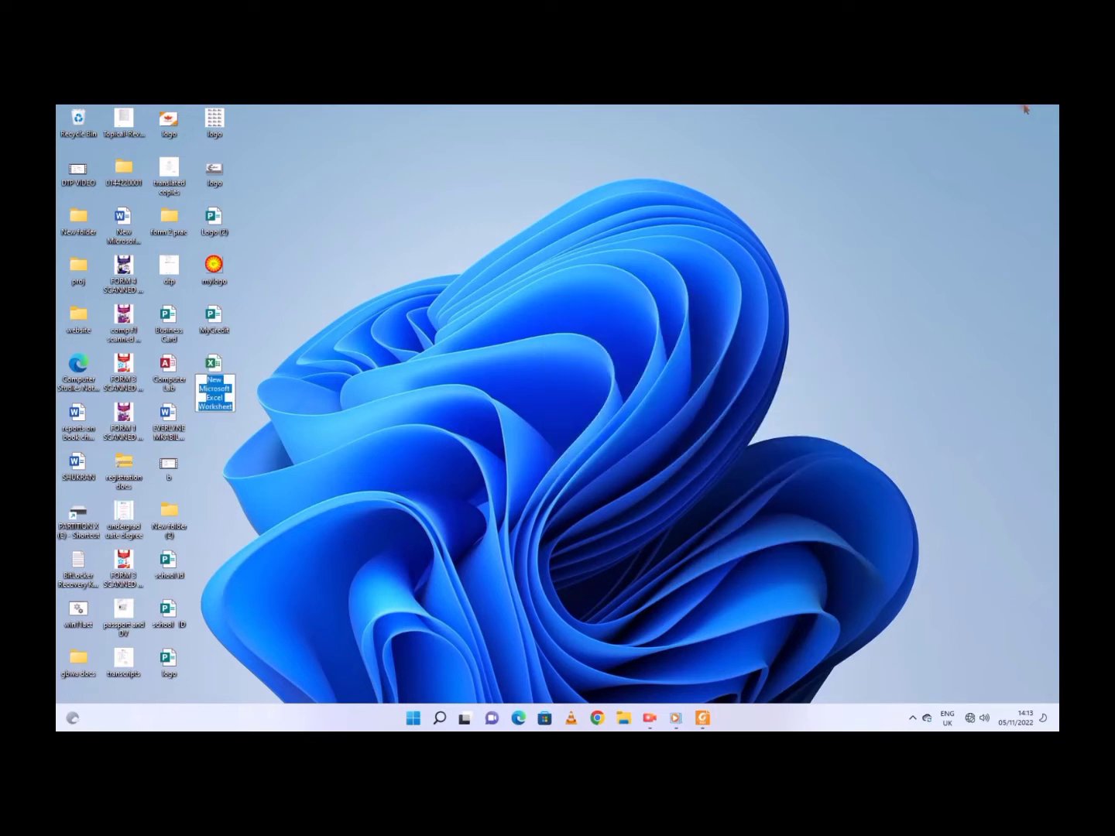
pyautogui.write('LCG')
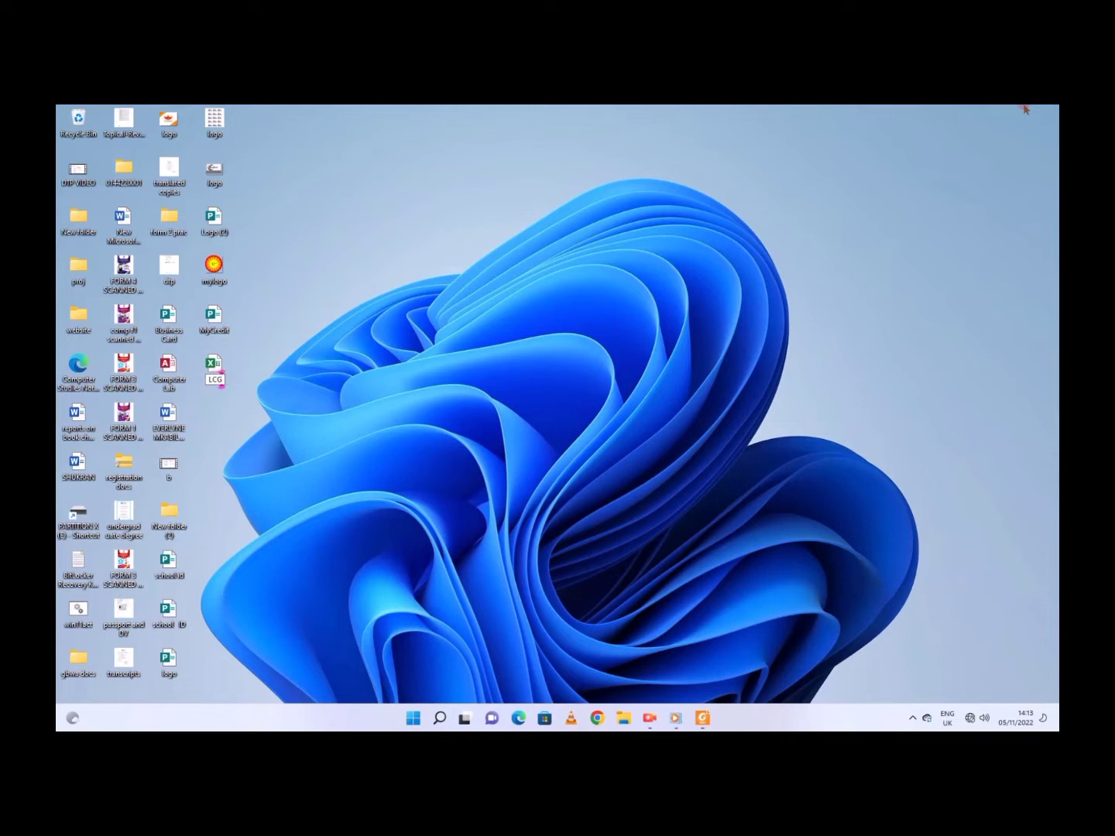
pyautogui.press('Return')
pyautogui.press('Return')
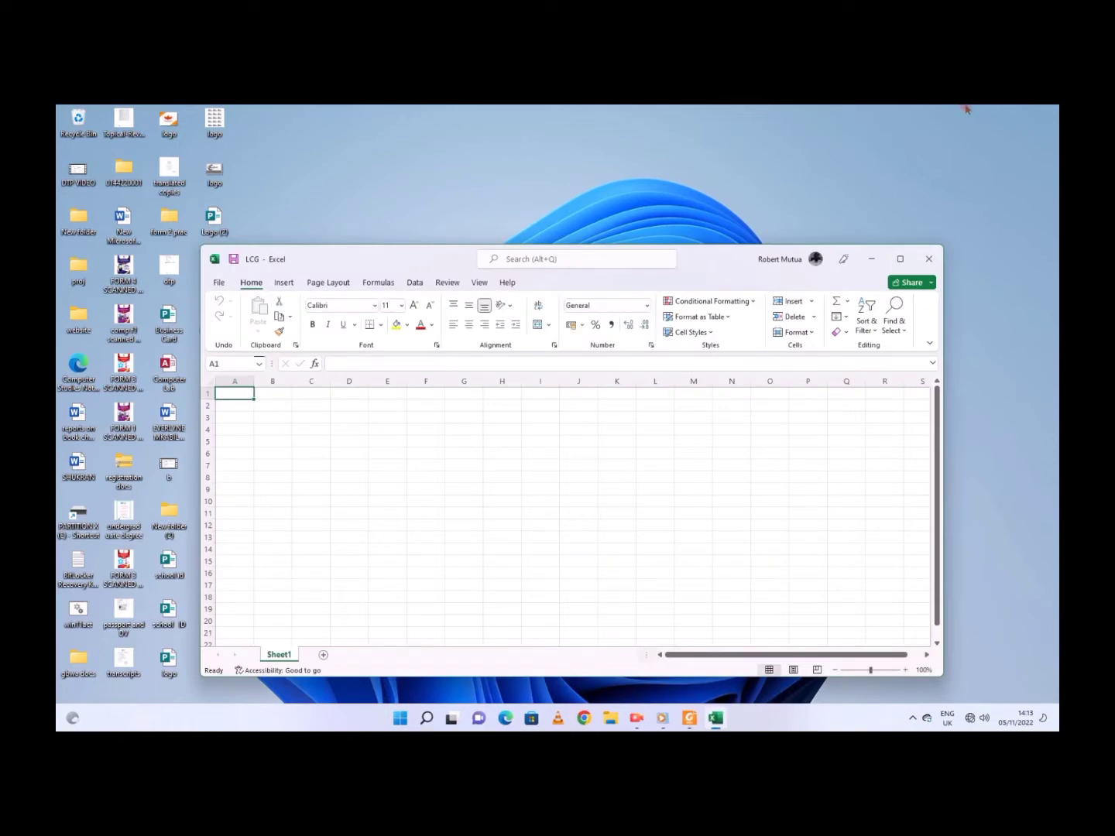
# Step: Zoom the LCG worksheet to 205% and arrange its window side by side with the excldb.pdf question paper in Foxit PDF Reader
pyautogui.click(899, 260)
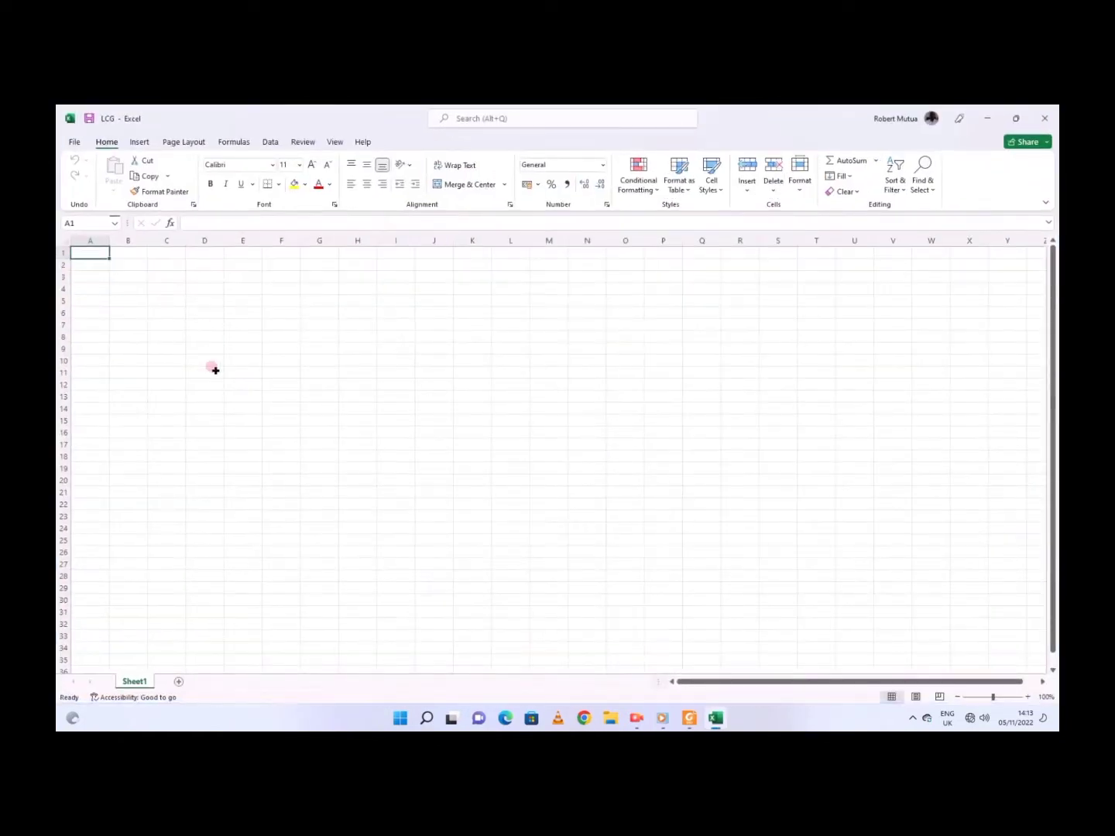
pyautogui.keyDown('ctrl'); pyautogui.scroll(7, 170, 393); pyautogui.keyUp('ctrl')
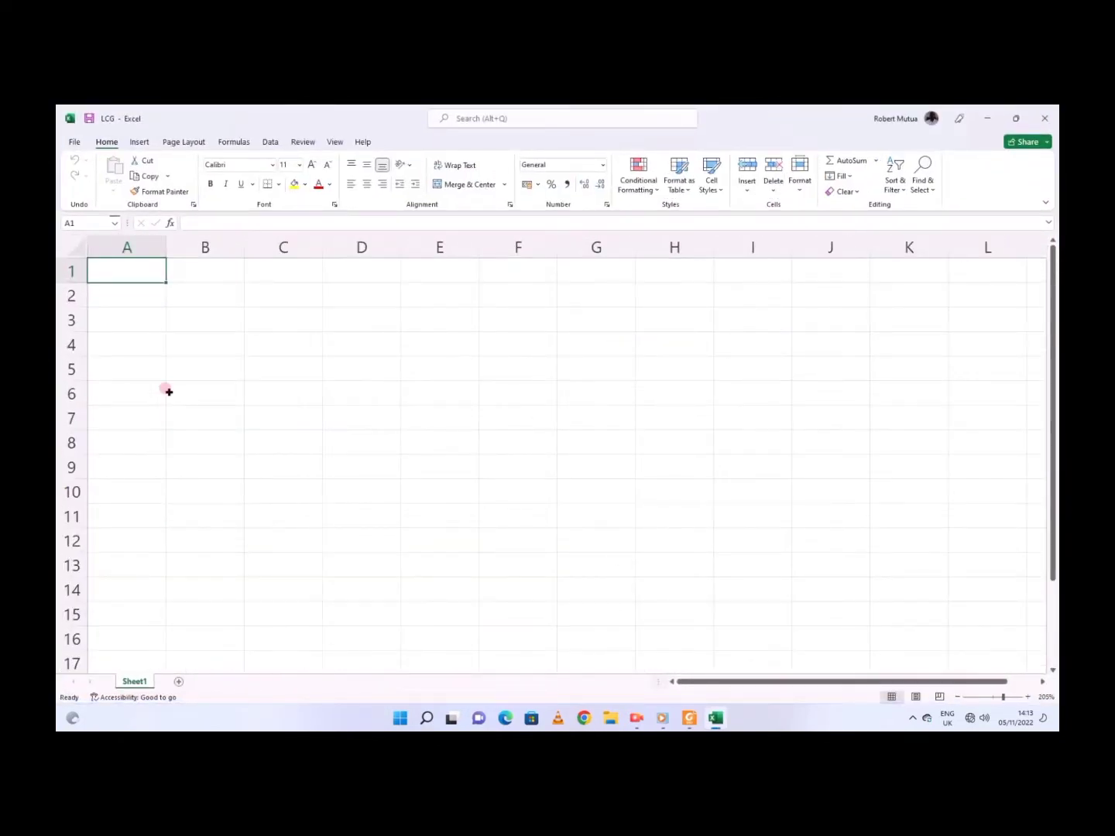
pyautogui.moveTo(686, 718)
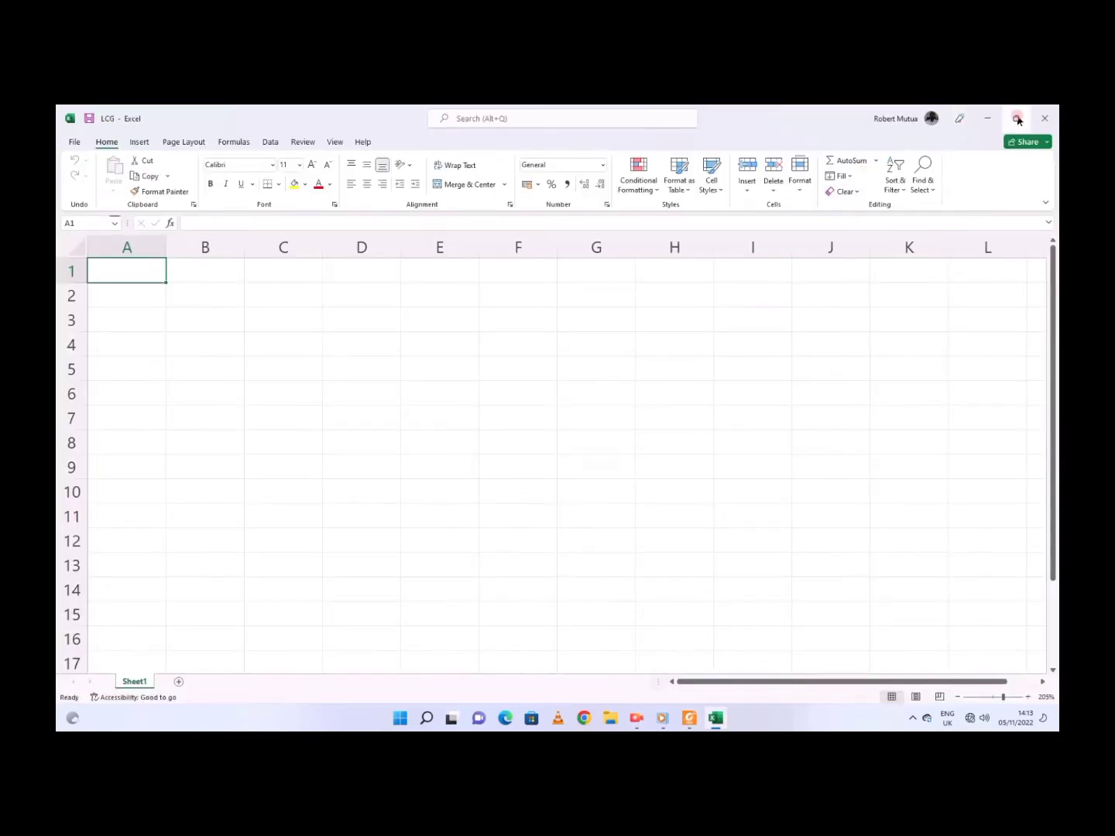
pyautogui.moveTo(1019, 120)
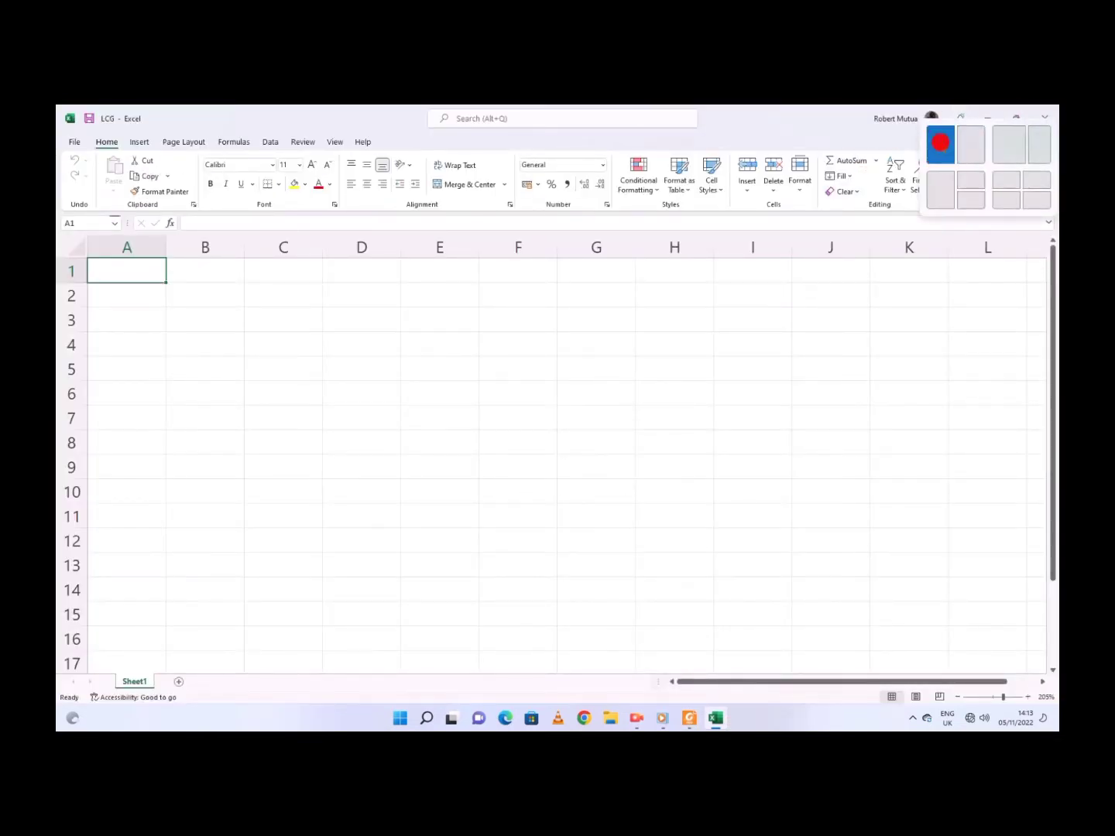
pyautogui.click(941, 145)
pyautogui.click(766, 510)
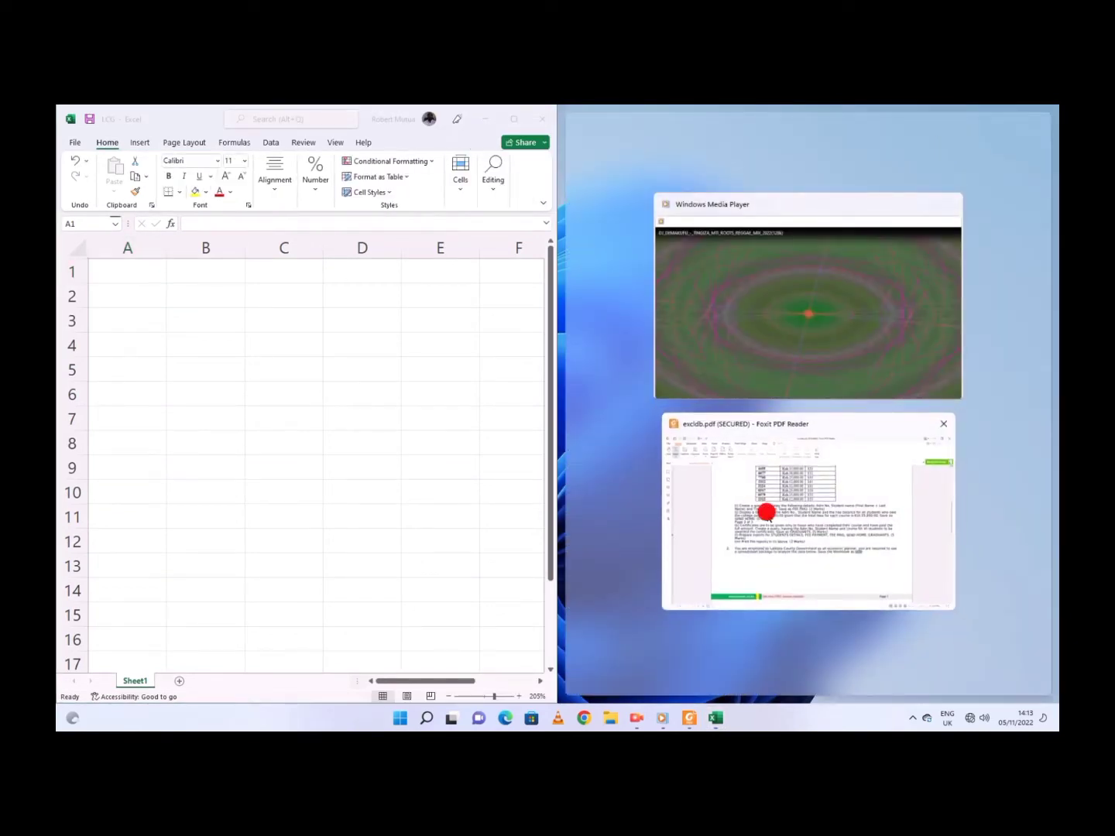
# Step: Bring the annual income and expenses projection table into view in the PDF and collapse the document restriction notice
pyautogui.scroll(5, 767, 448)
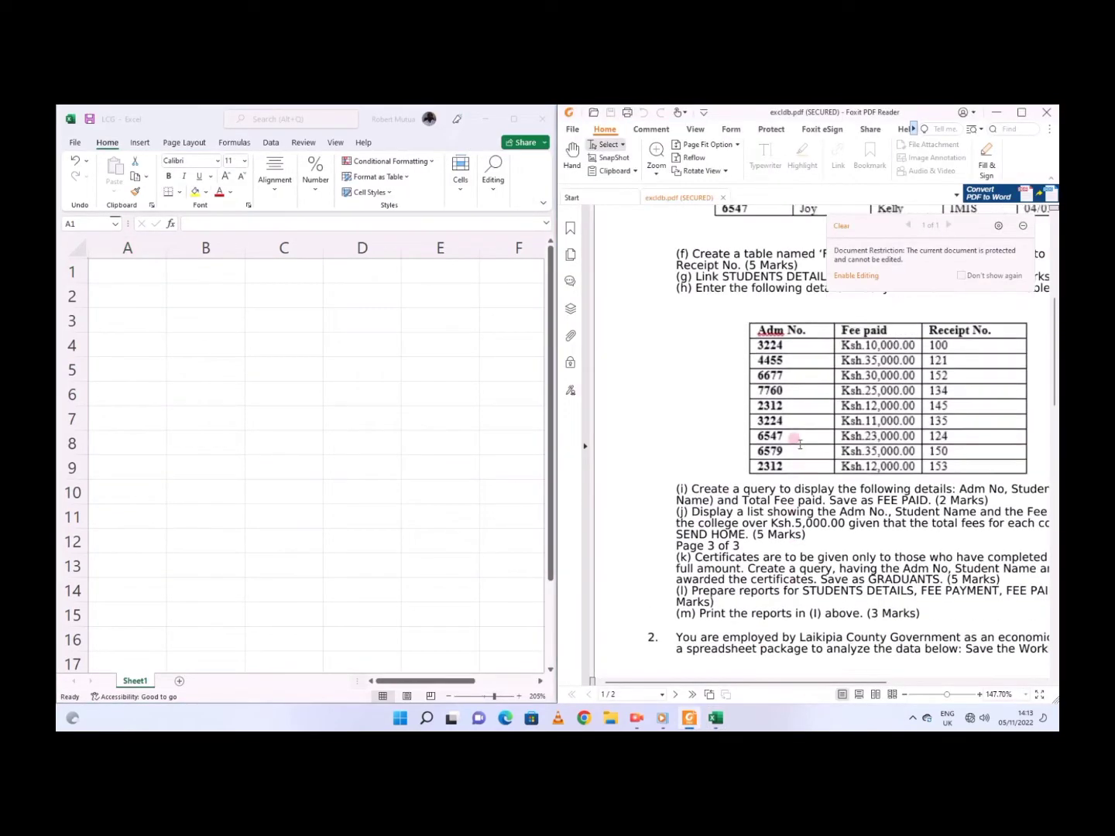
pyautogui.scroll(-10, 800, 444)
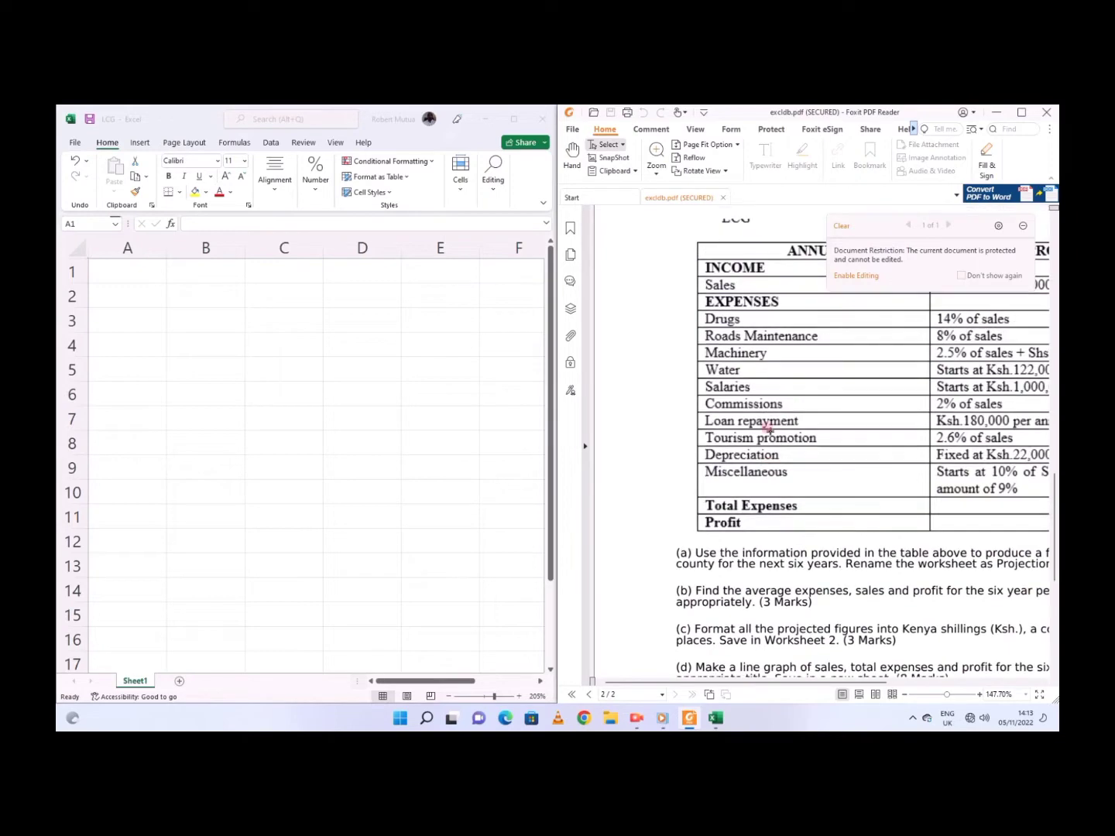
pyautogui.click(1023, 230)
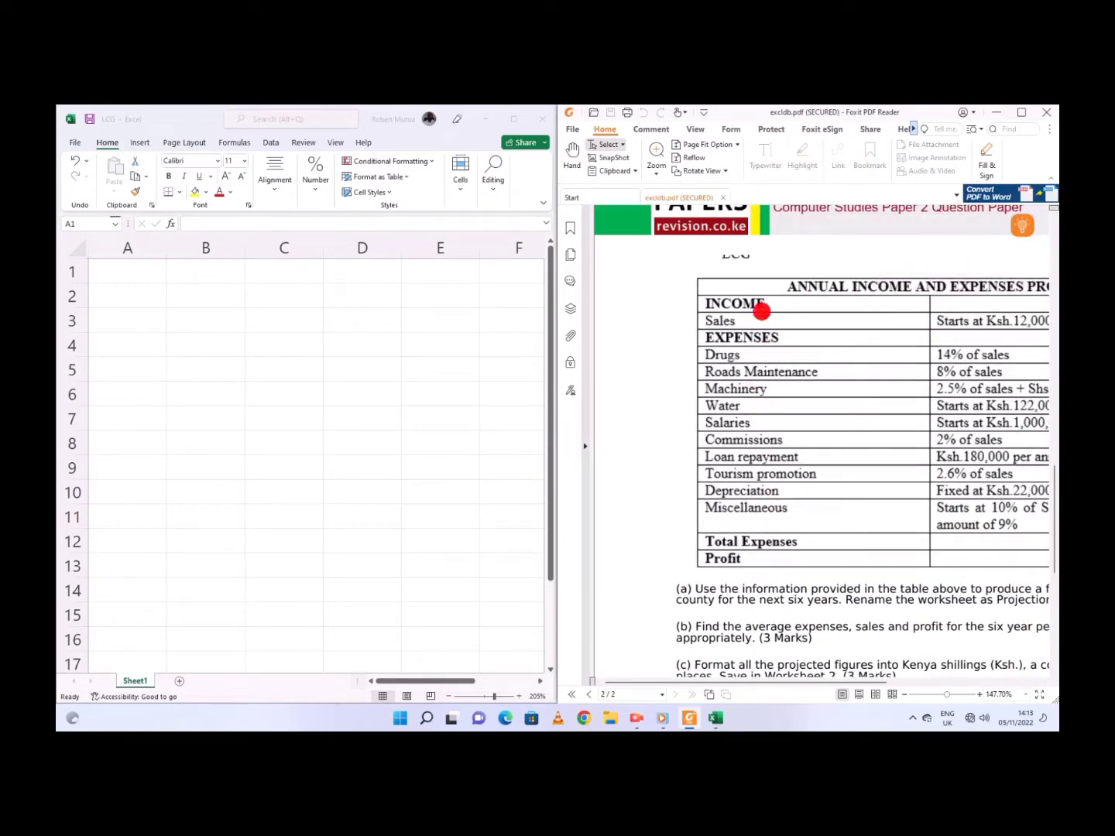
pyautogui.click(762, 310)
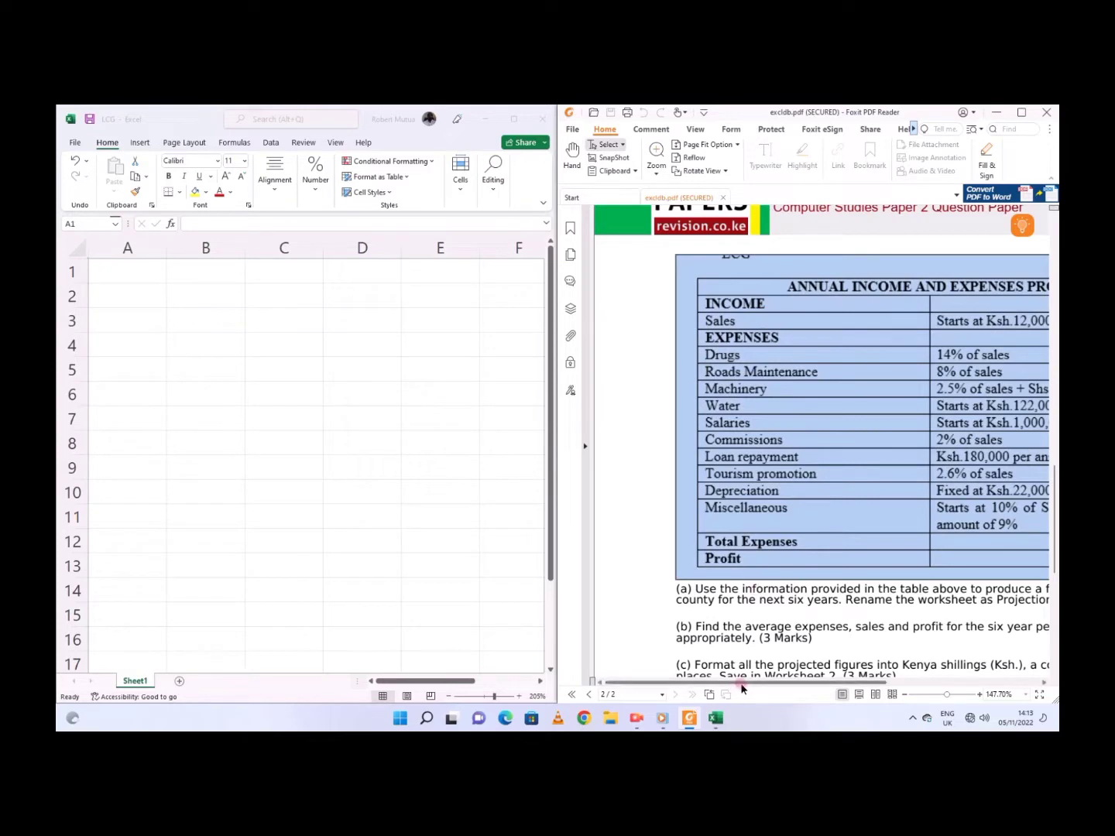
pyautogui.moveTo(742, 688); pyautogui.dragTo(812, 694)
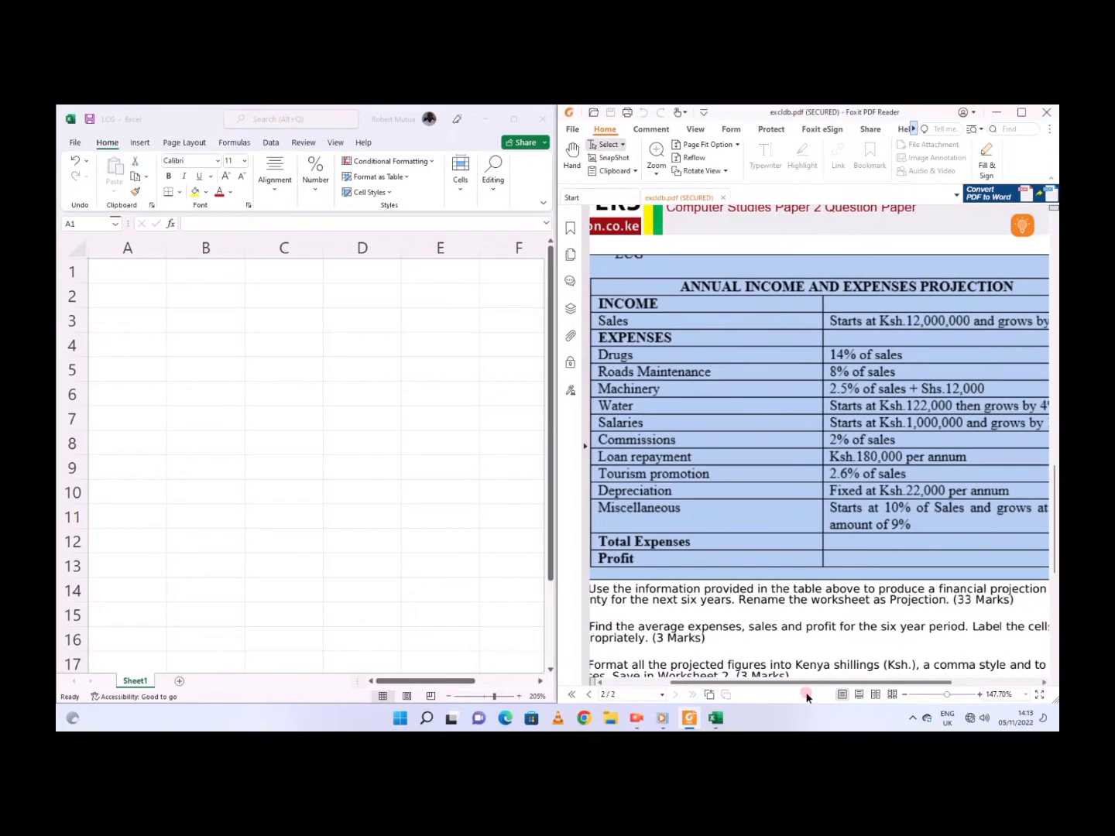
# Step: Enter the title ANNUAL INCOME AND EXPENSES PROJECTION in cell A1 of the LCG workbook in Excel
pyautogui.click(129, 268)
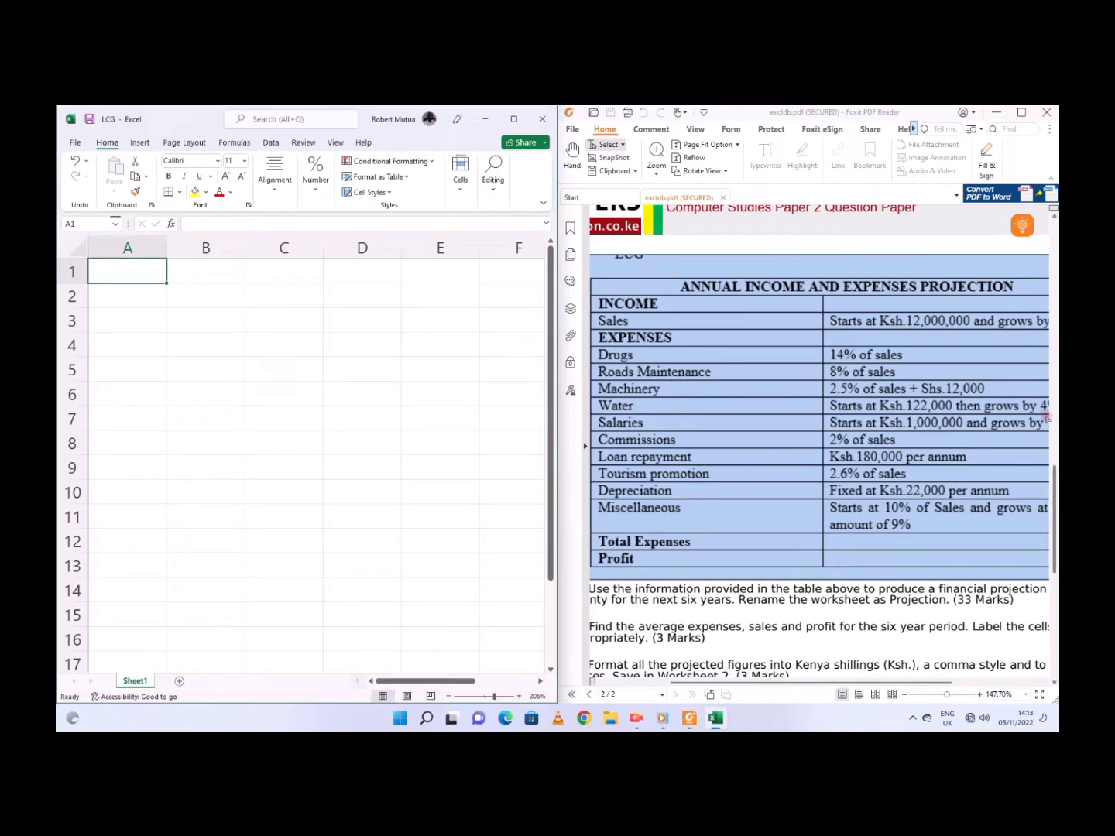
pyautogui.write('ANNUAL')
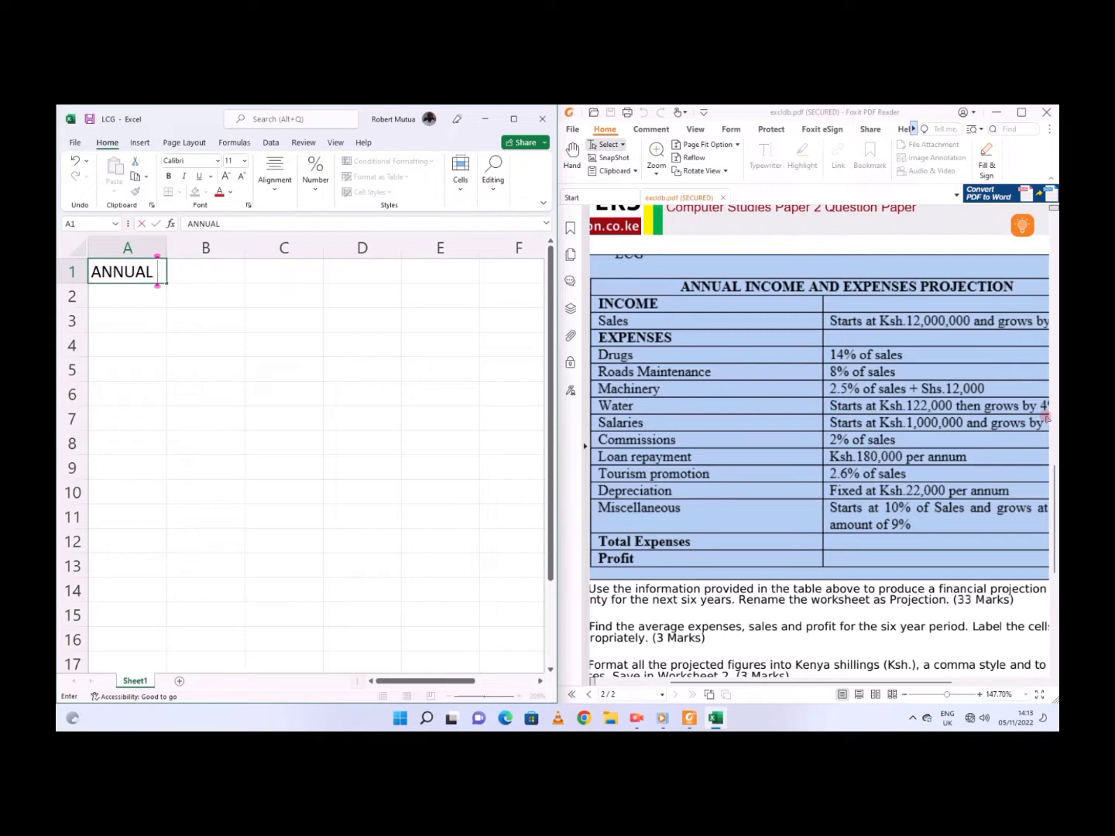
pyautogui.write(' INCOME A')
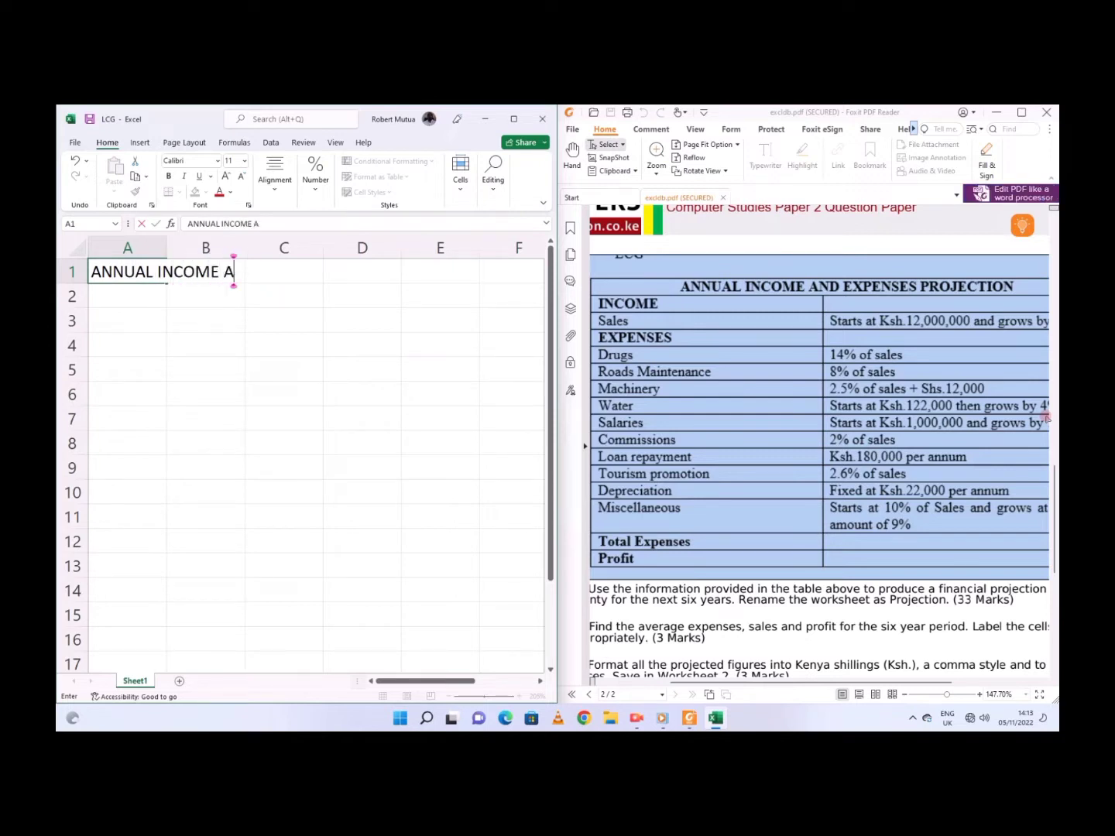
pyautogui.write('ND EXPE')
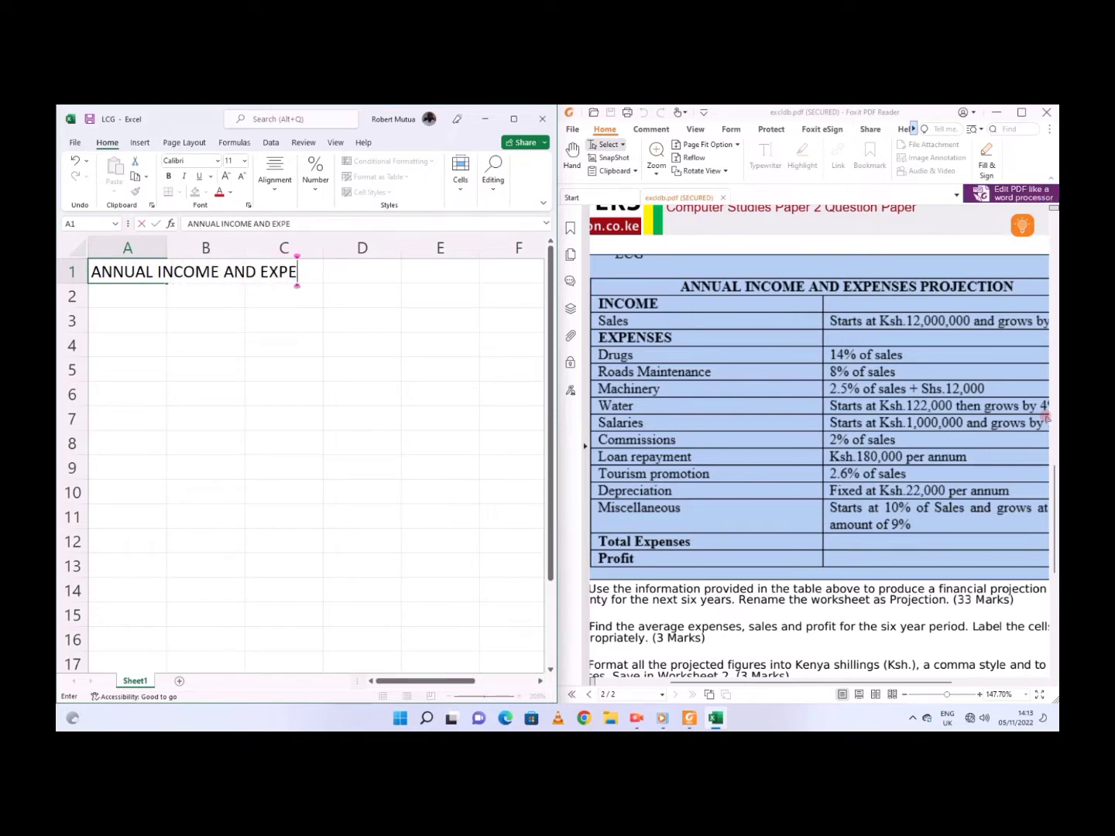
pyautogui.write('NSES PR')
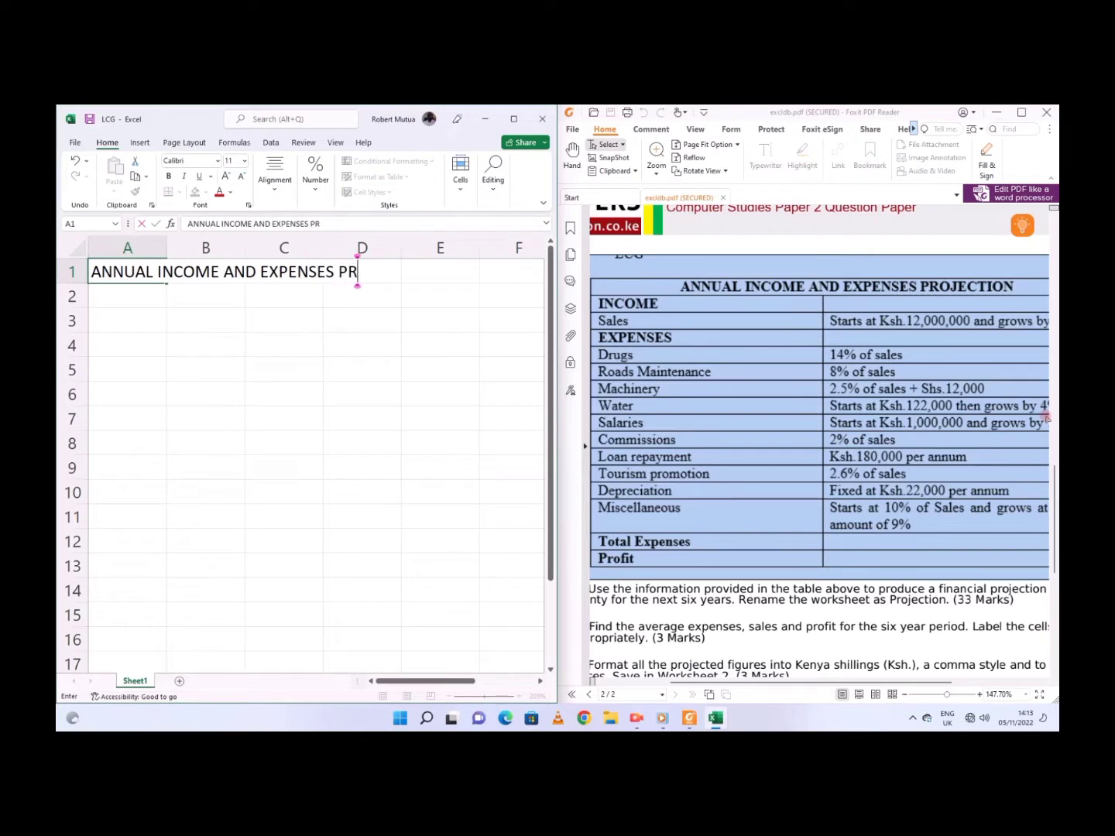
pyautogui.write('OJECTIP')
pyautogui.press('BackSpace')
pyautogui.write('ON')
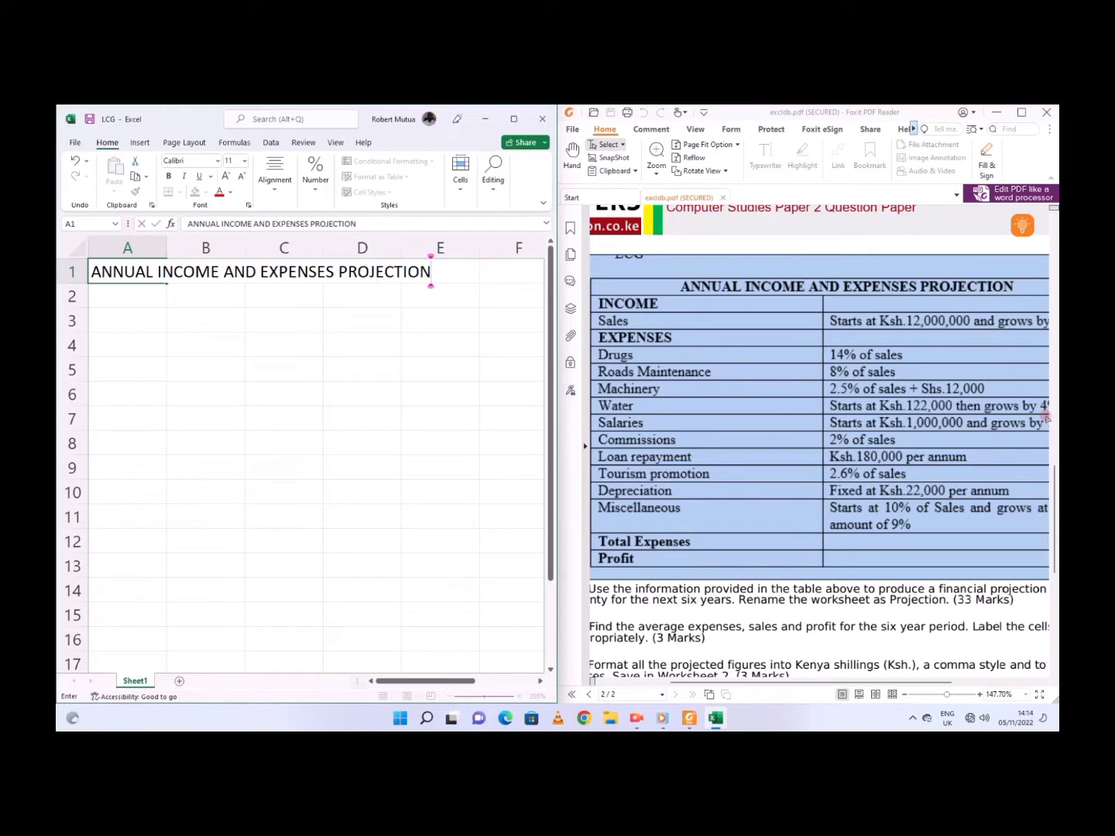
pyautogui.press('Return')
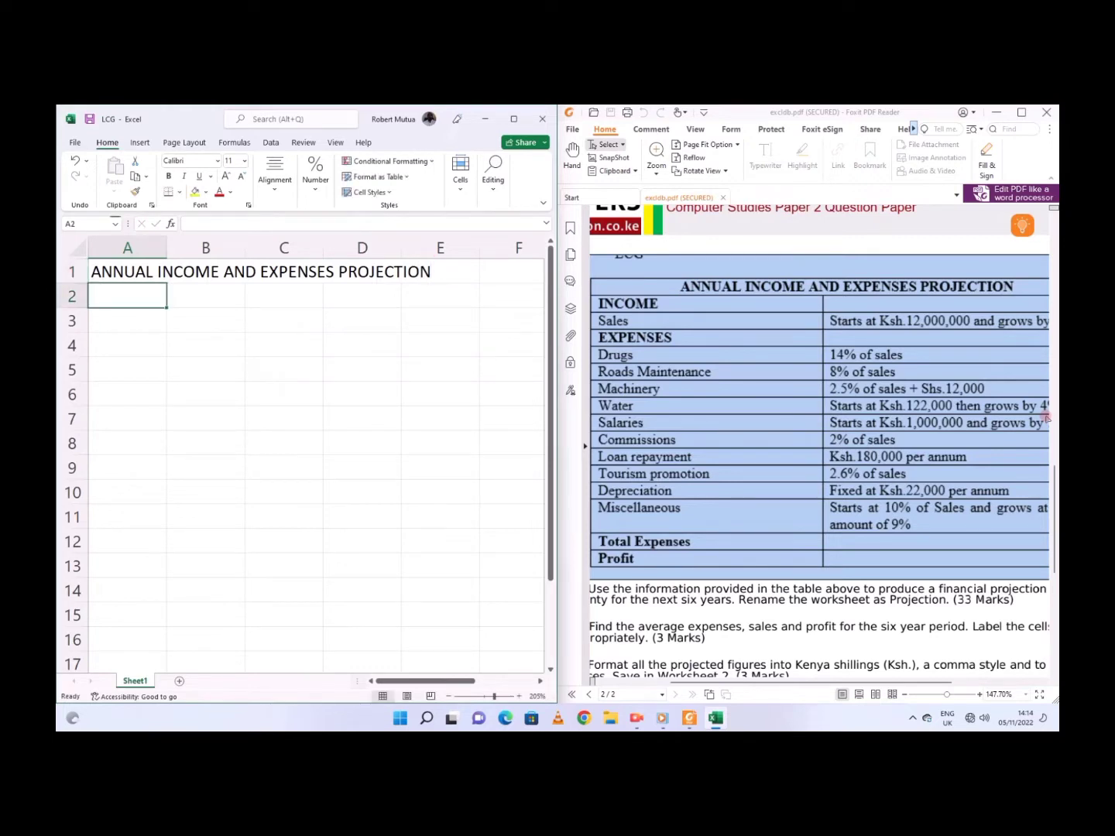
# Step: Enter the heading INCOME in cell A2 and the row label Sales in cell A3
pyautogui.write('UNC')
pyautogui.press('BackSpace')
pyautogui.press('BackSpace')
pyautogui.press('BackSpace')
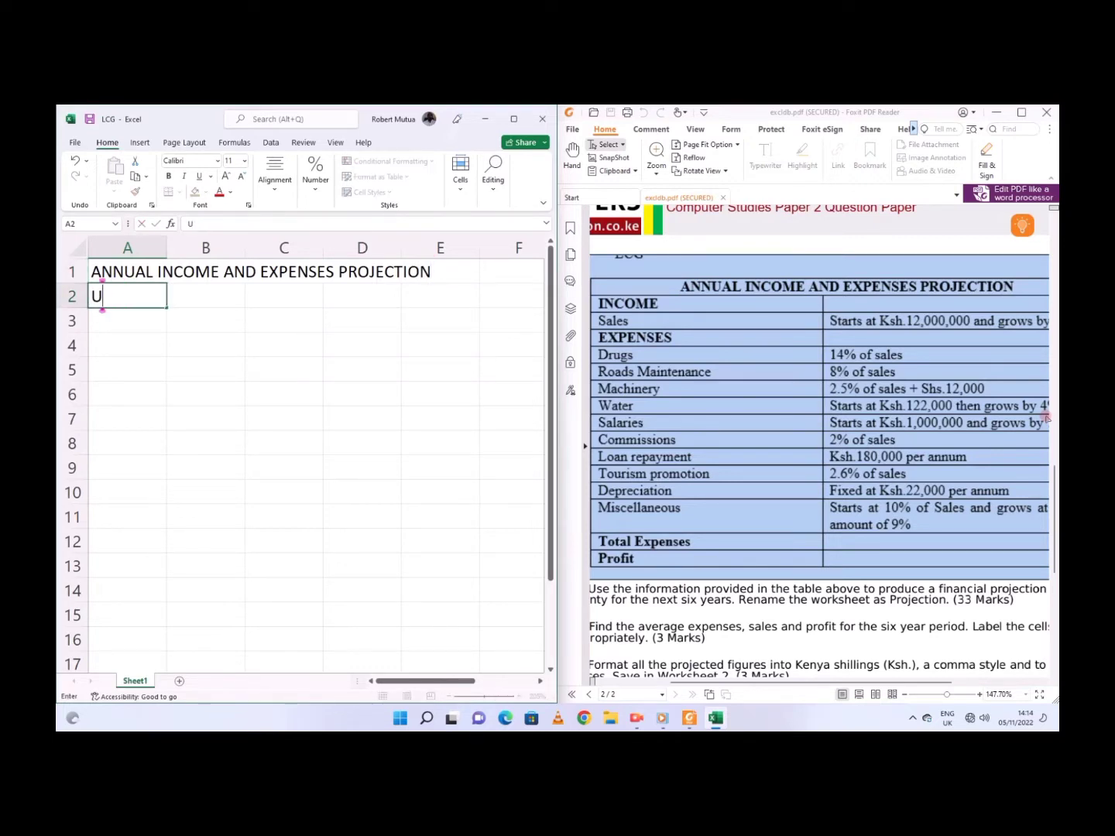
pyautogui.write('INCOME')
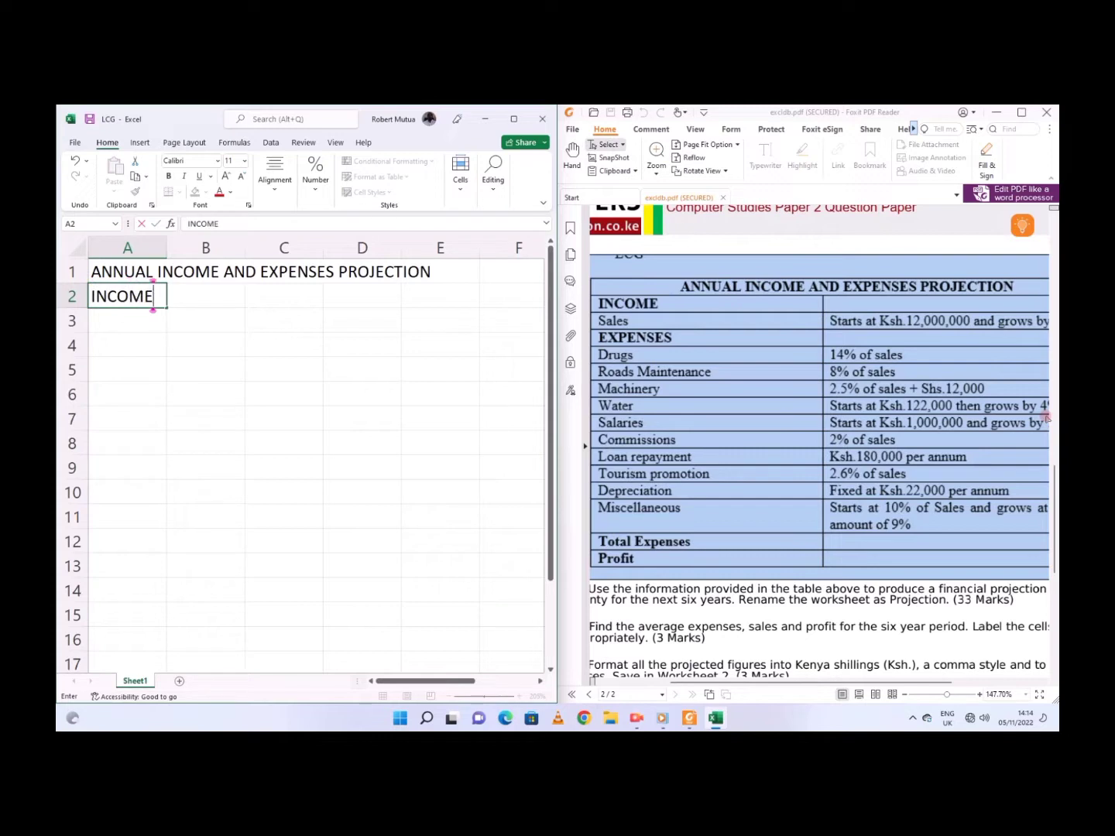
pyautogui.press('Return')
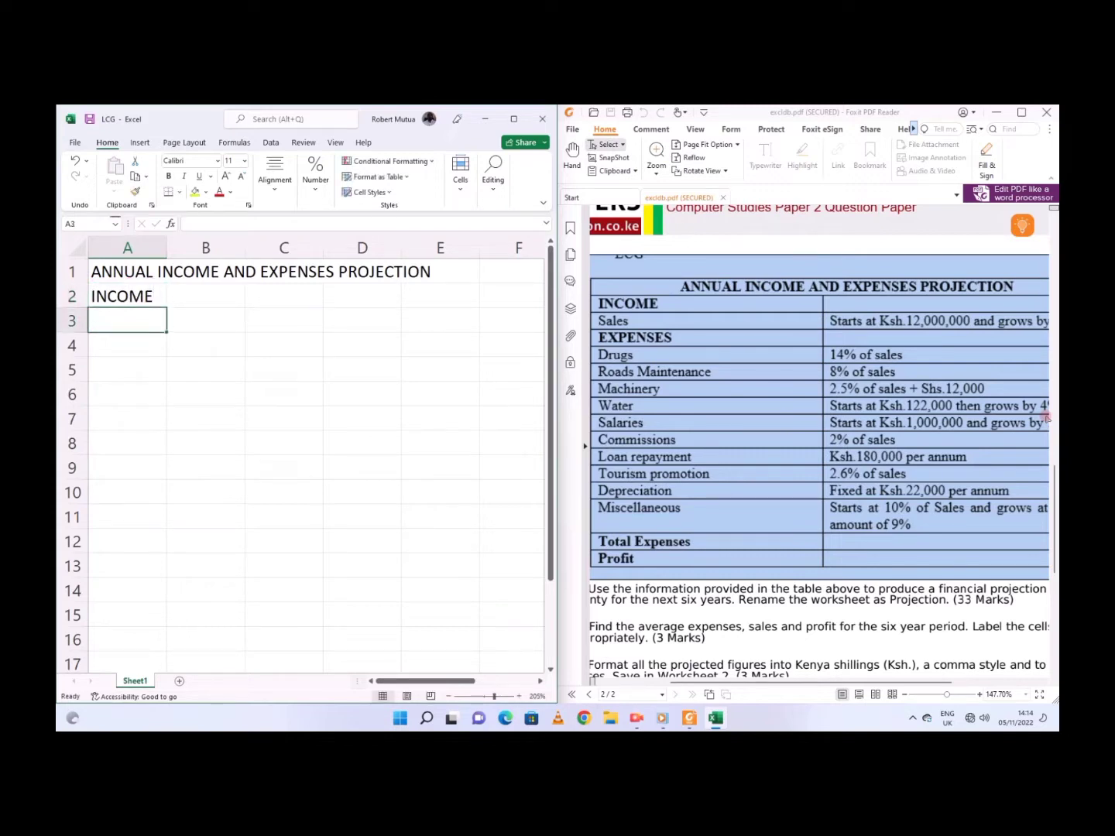
pyautogui.write('Sales')
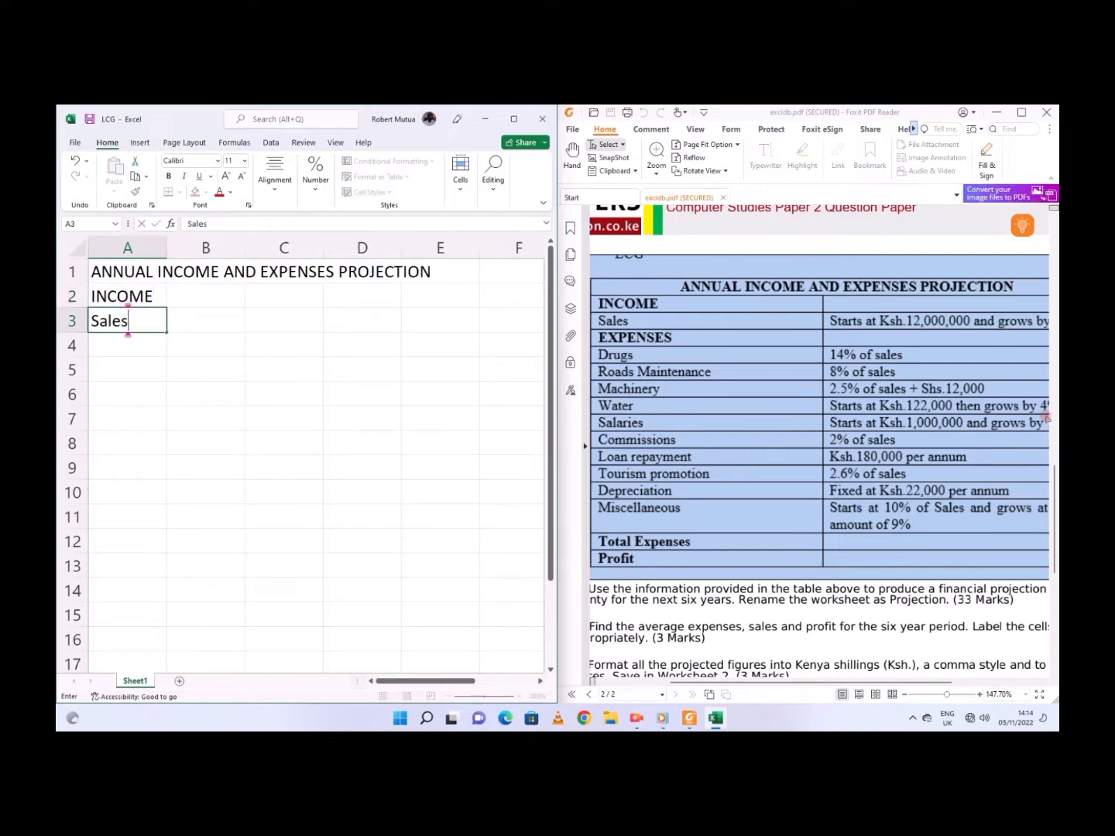
pyautogui.press('Return')
# Step: Enter the heading EXPENSES in cell A4 and the row label Drugs in cell A5
pyautogui.write('EX')
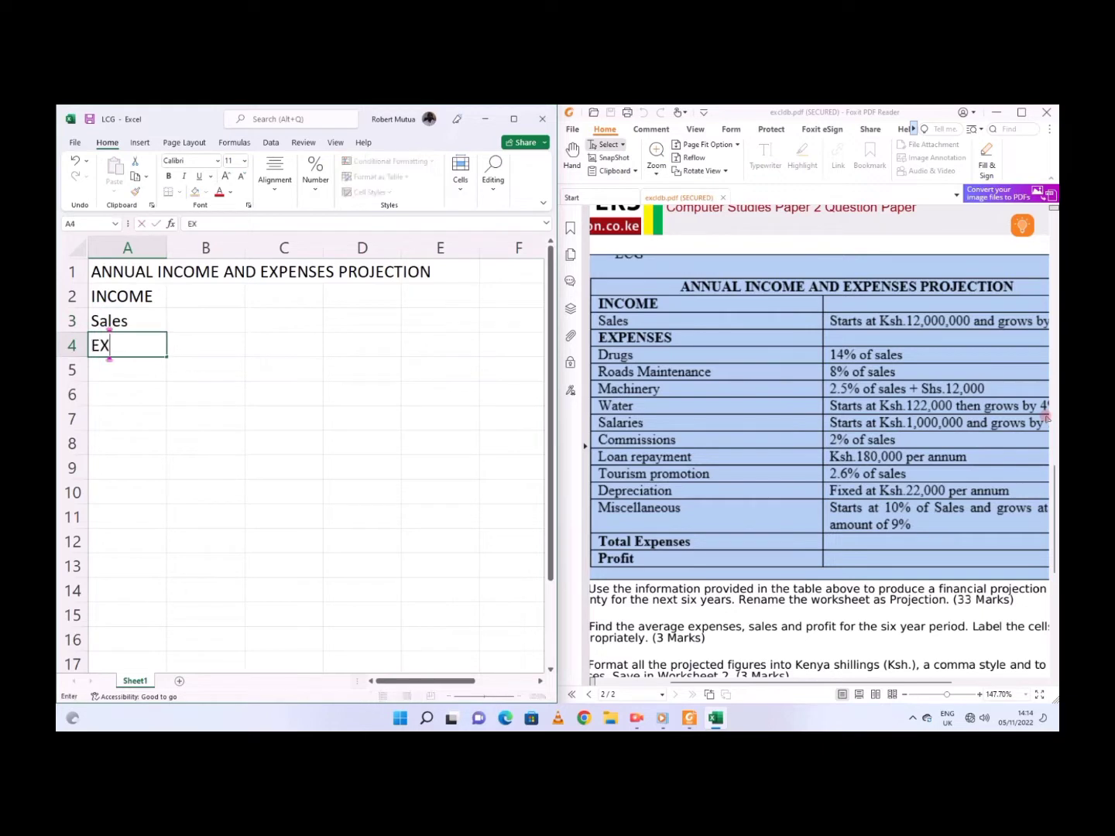
pyautogui.write('PENSES')
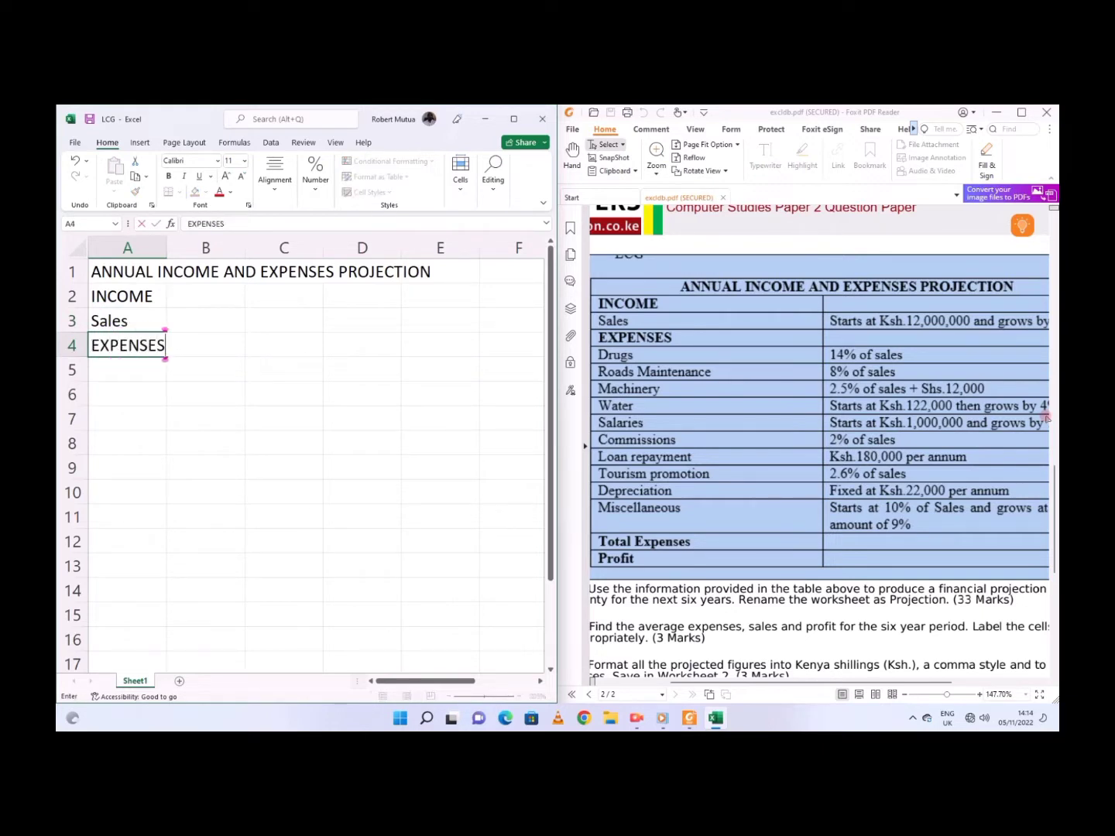
pyautogui.press('Return')
pyautogui.write('Drugs')
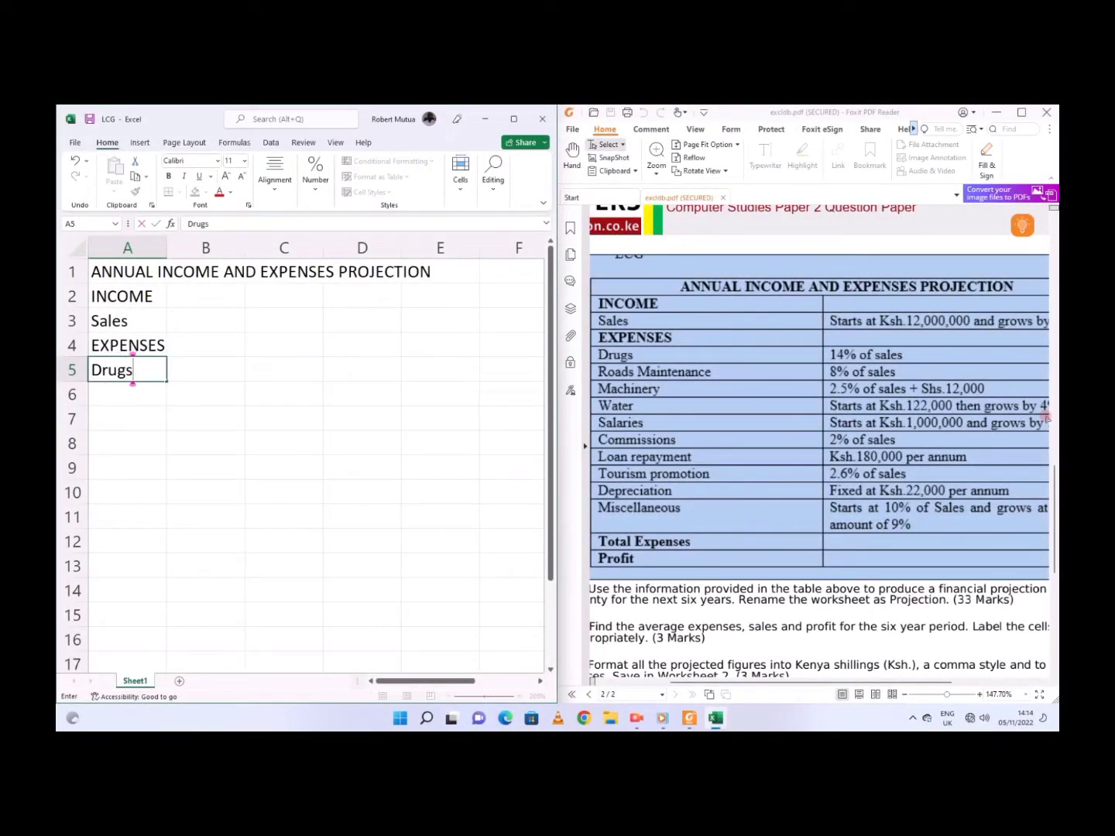
pyautogui.press('Return')
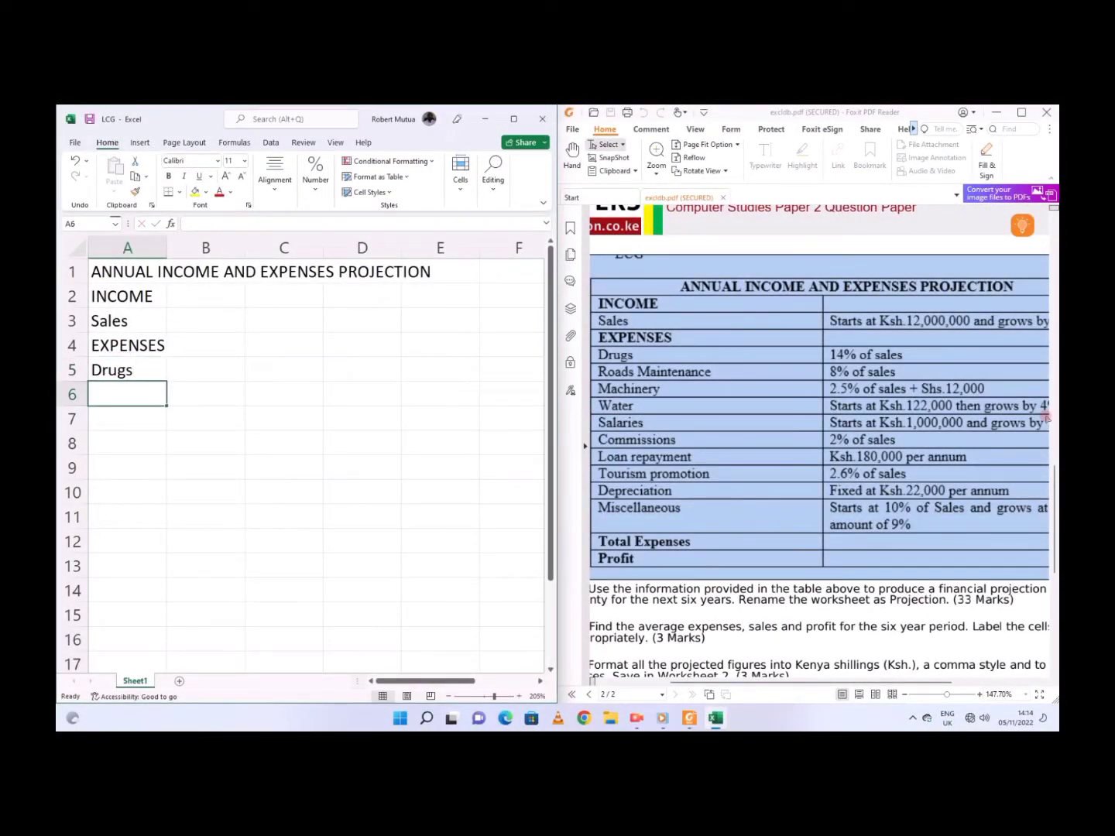
# Step: Enter the row labels Roads Maintenance in cell A6 and Machinery in cell A7
pyautogui.write('Roads a')
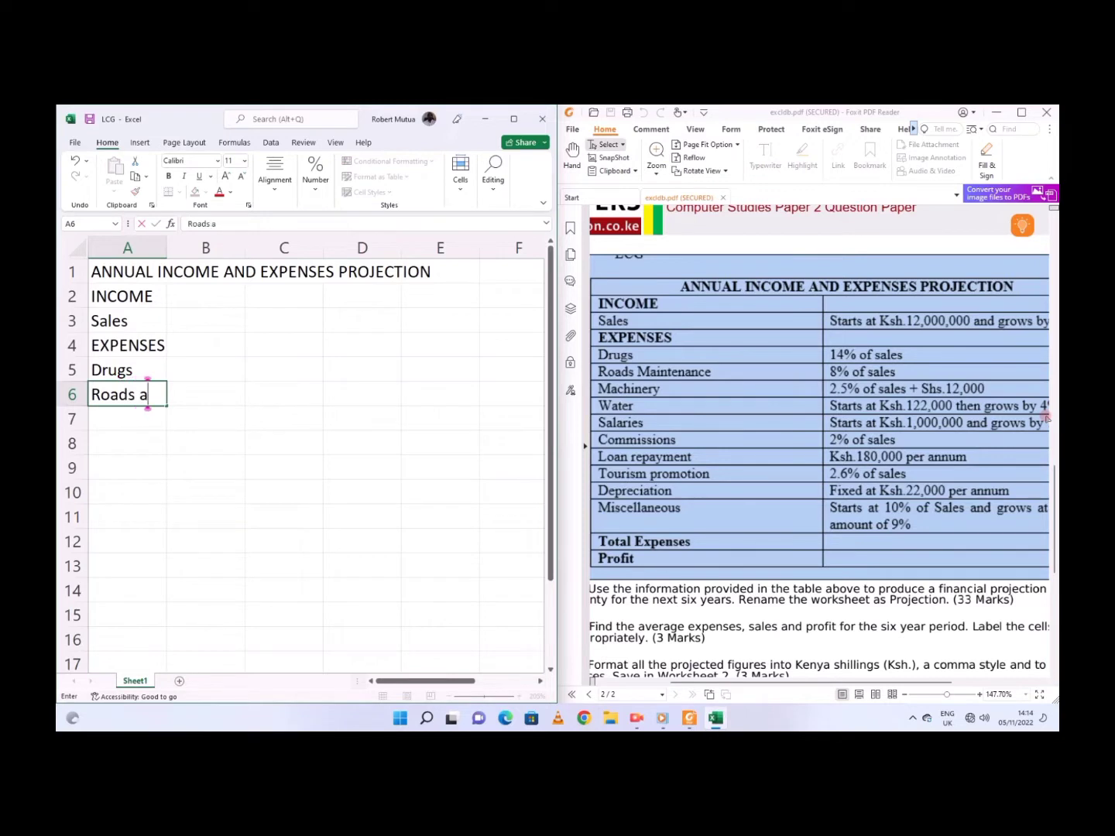
pyautogui.press('BackSpace')
pyautogui.write('Maint')
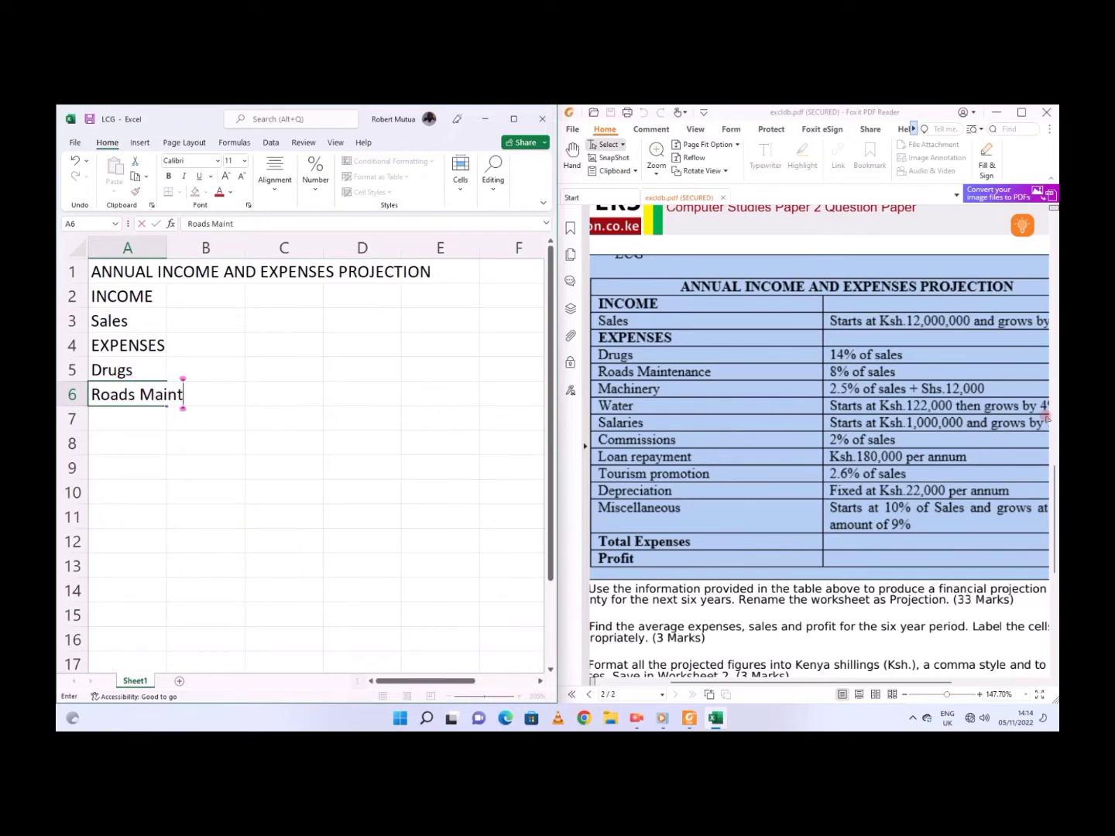
pyautogui.write('enance')
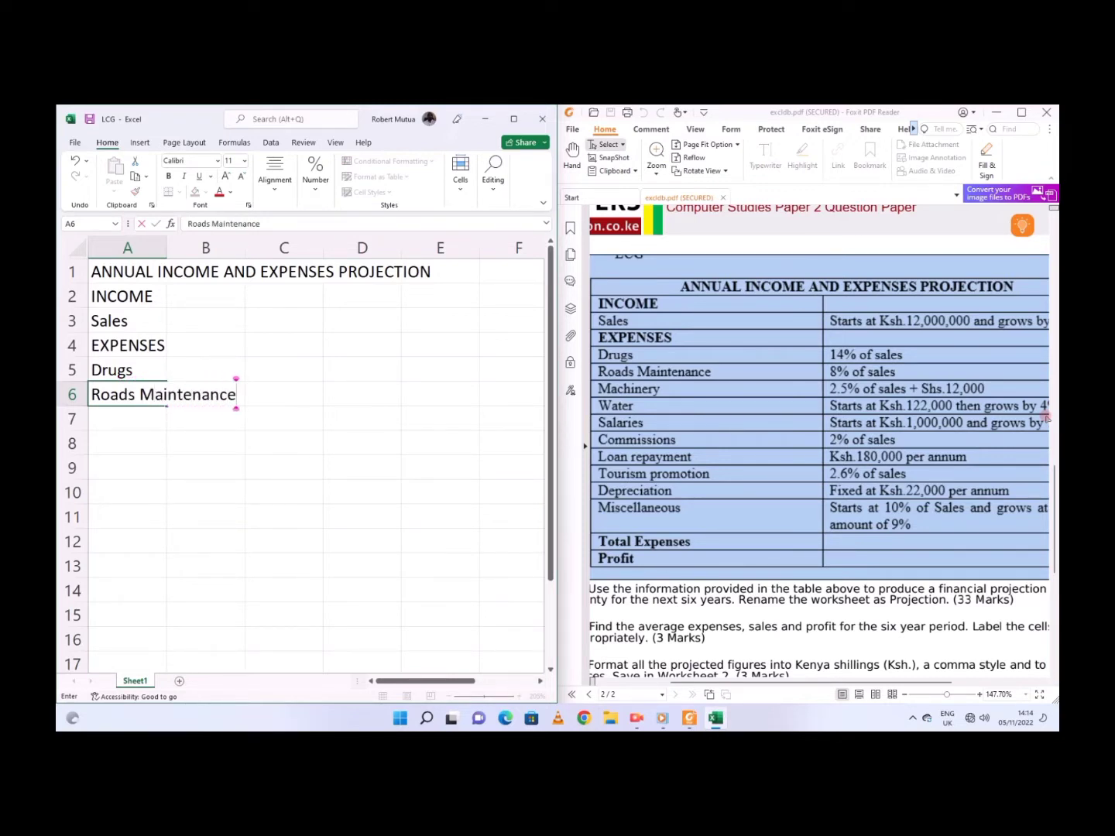
pyautogui.press('Return')
pyautogui.write('Machinery')
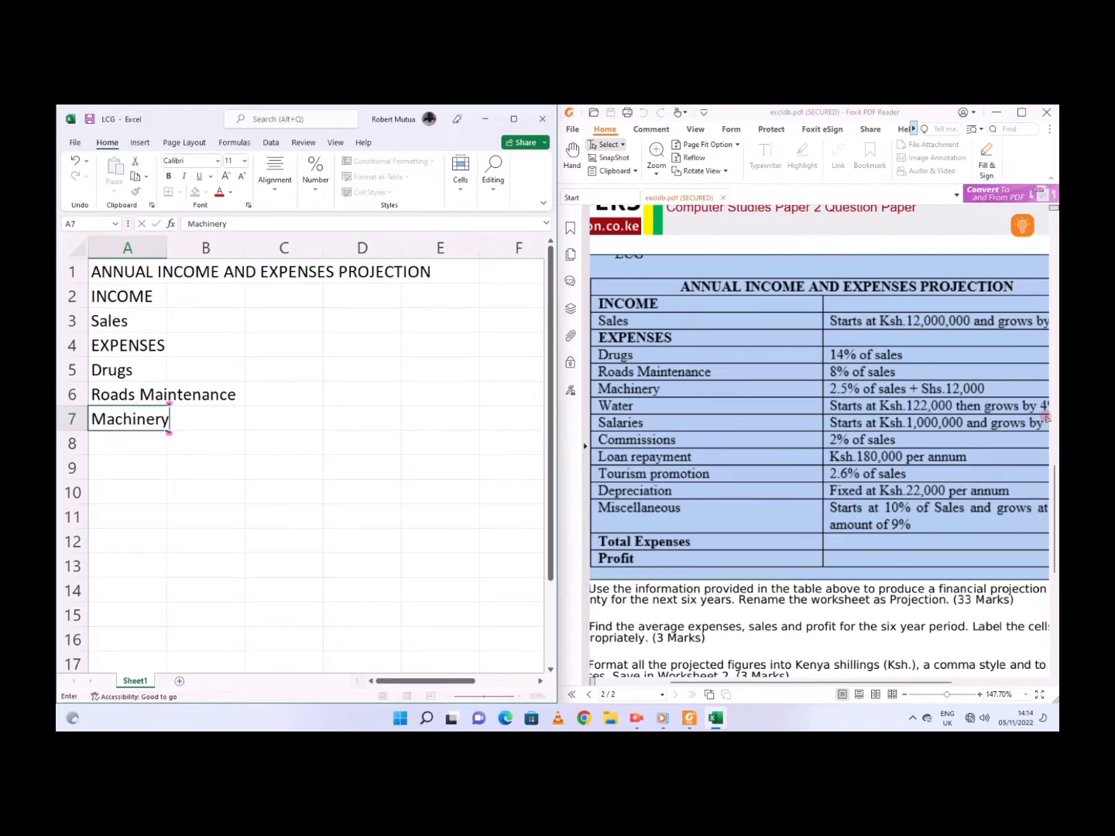
pyautogui.press('Return')
pyautogui.write('Watery')
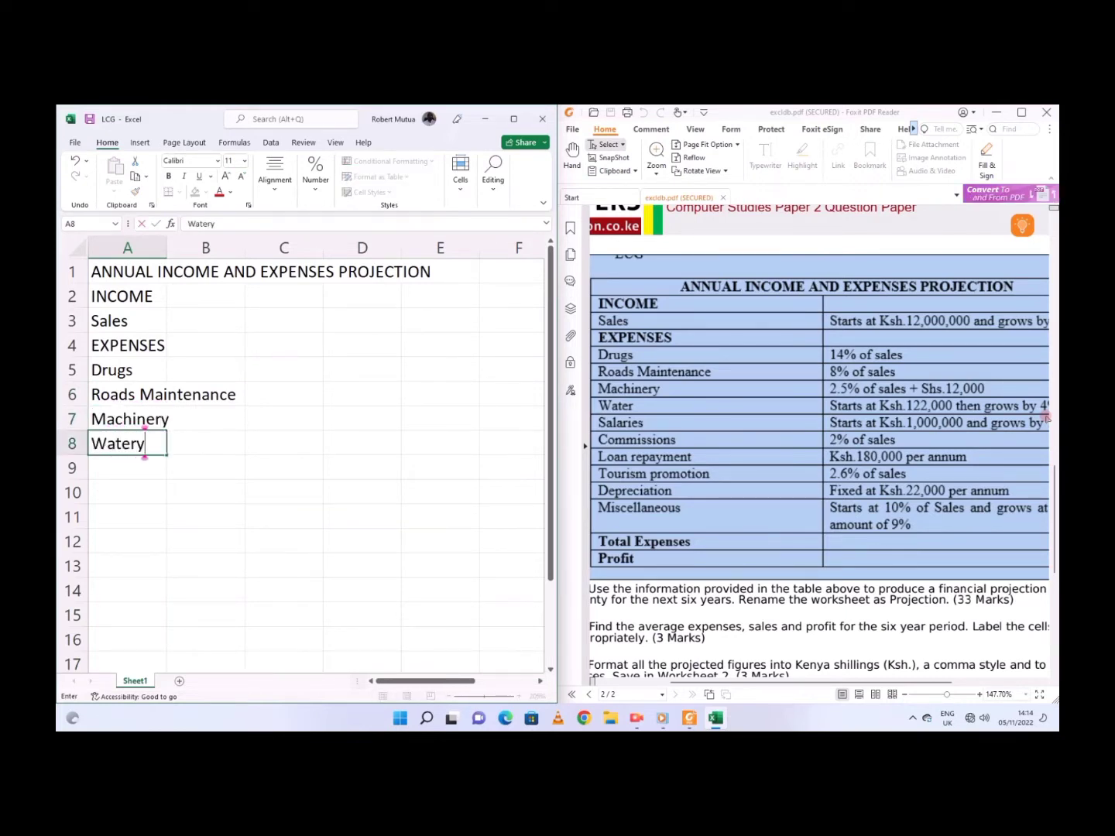
pyautogui.press('Return')
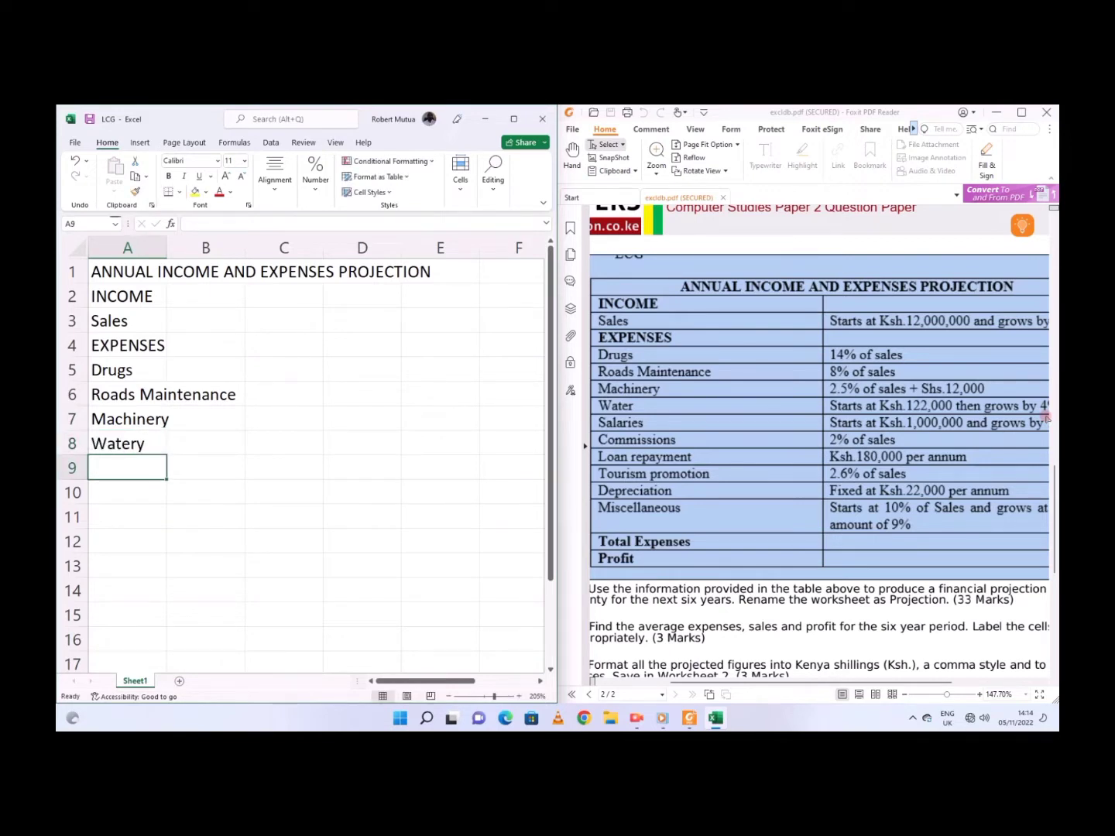
pyautogui.write('Water')
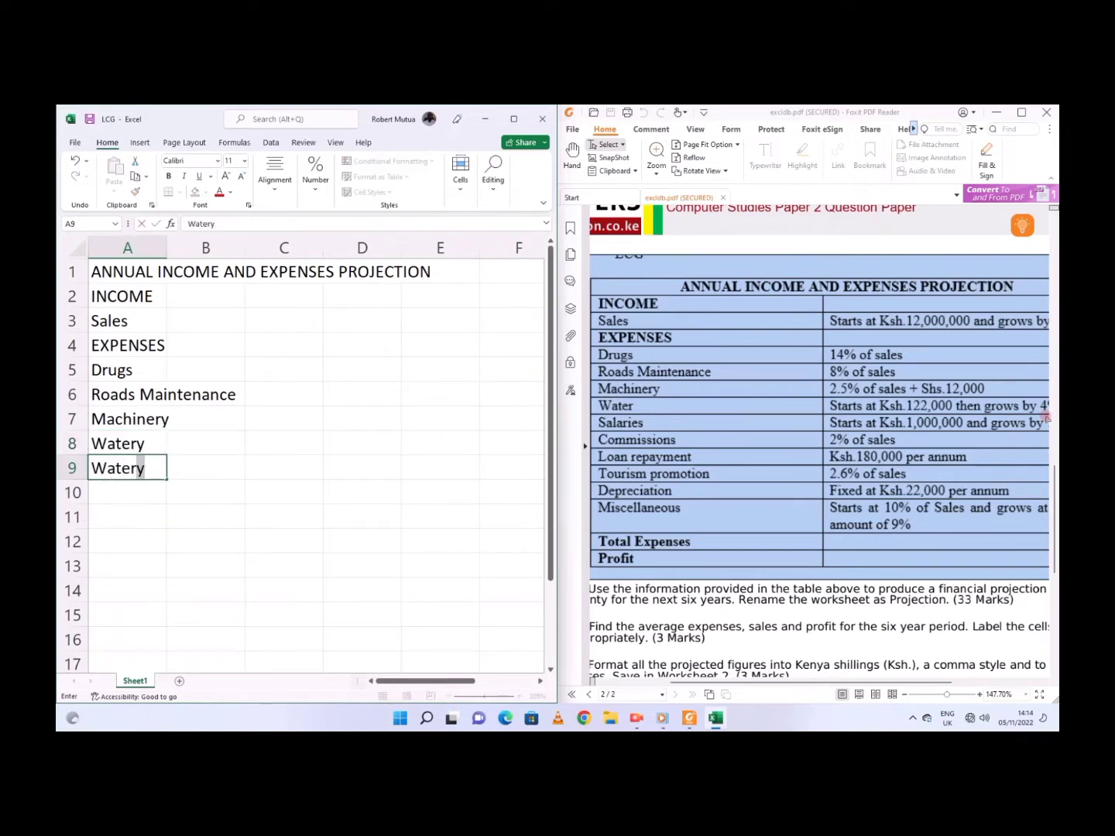
pyautogui.press('BackSpace')
pyautogui.press('BackSpace')
pyautogui.press('BackSpace')
pyautogui.press('BackSpace')
pyautogui.press('BackSpace')
pyautogui.press('BackSpace')
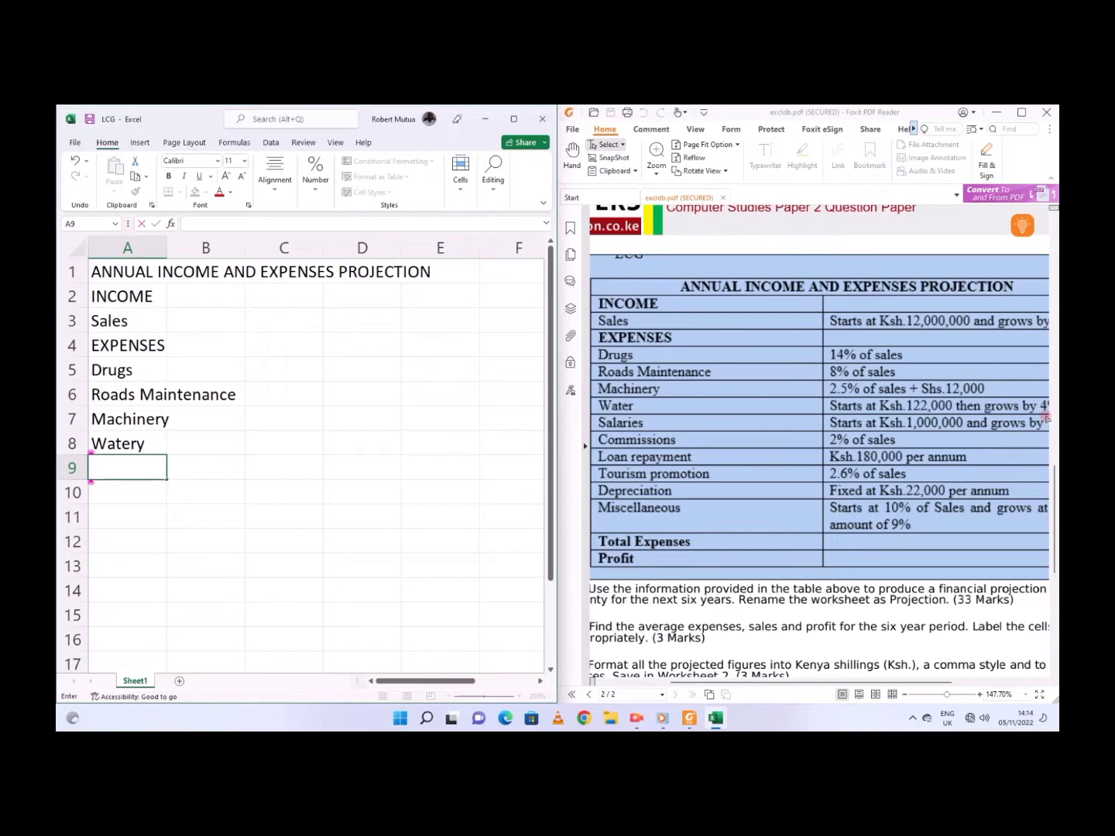
# Step: Enter Water as the row label in cell A8, directly below Machinery
pyautogui.press('Up')
pyautogui.write('W')
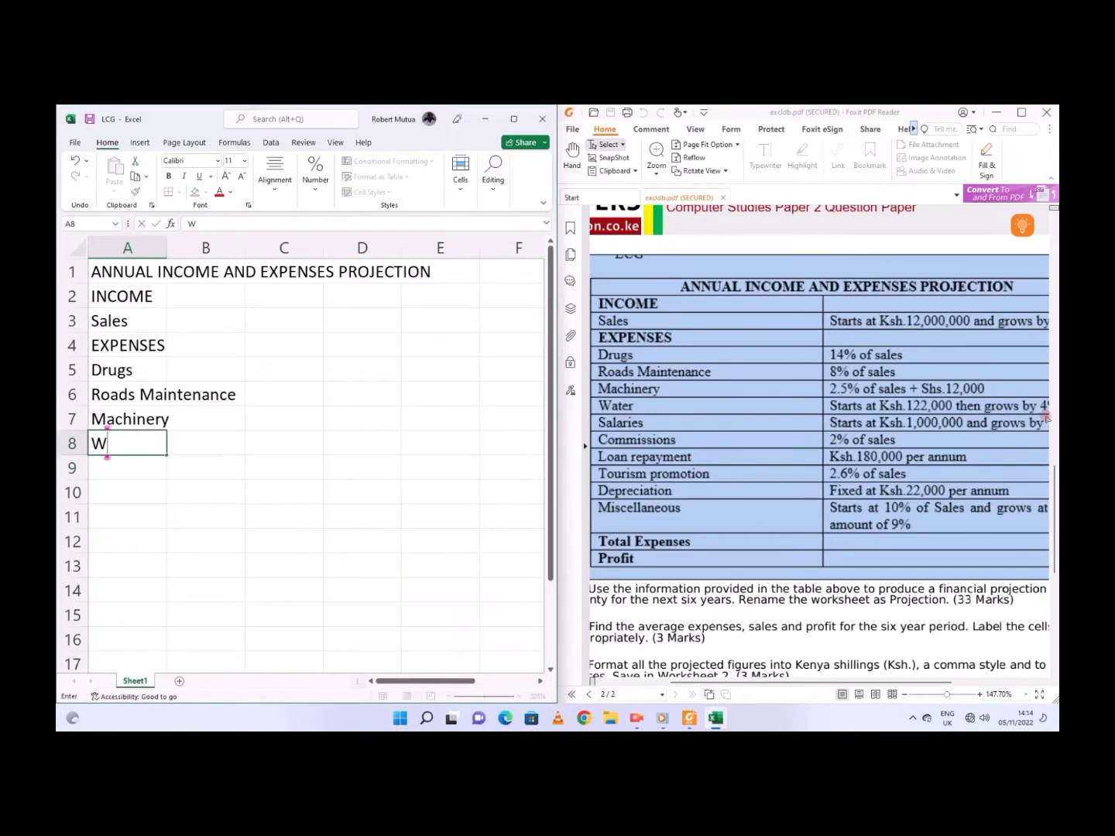
pyautogui.write('ater')
pyautogui.press('Return')
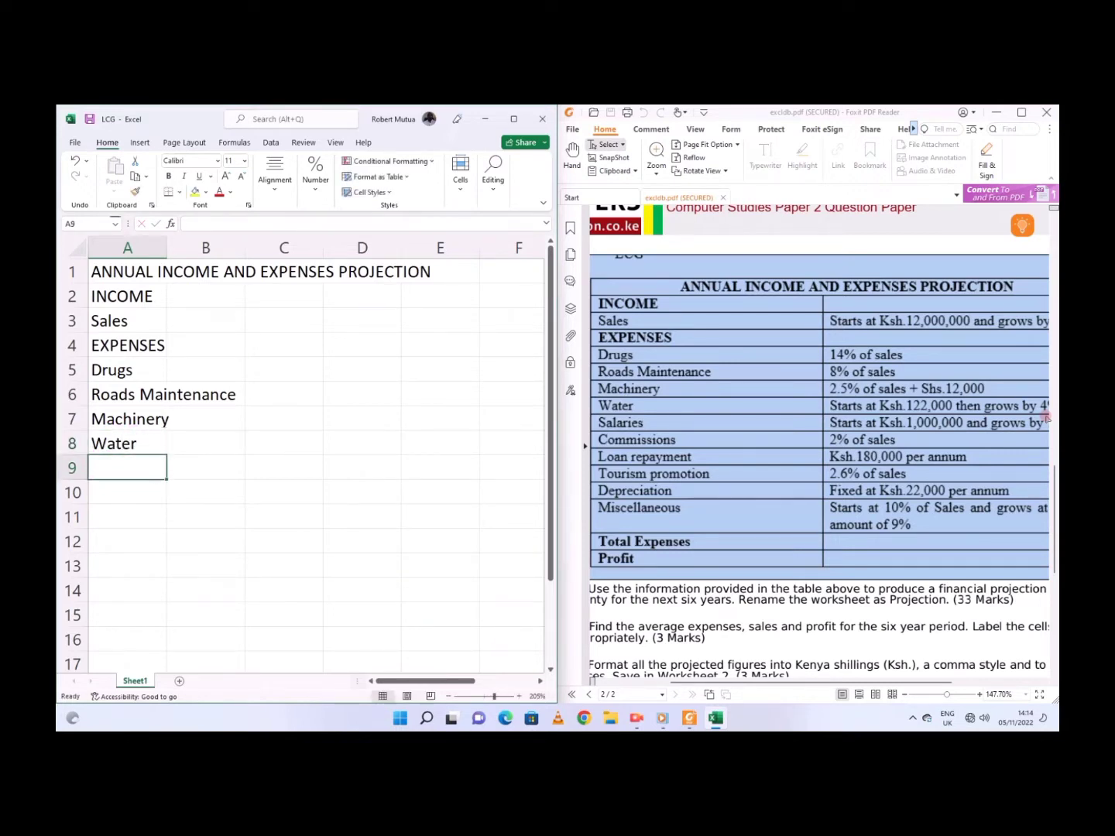
# Step: Enter the row labels Salary in cell A9 and Commisions in cell A10
pyautogui.write('Salar')
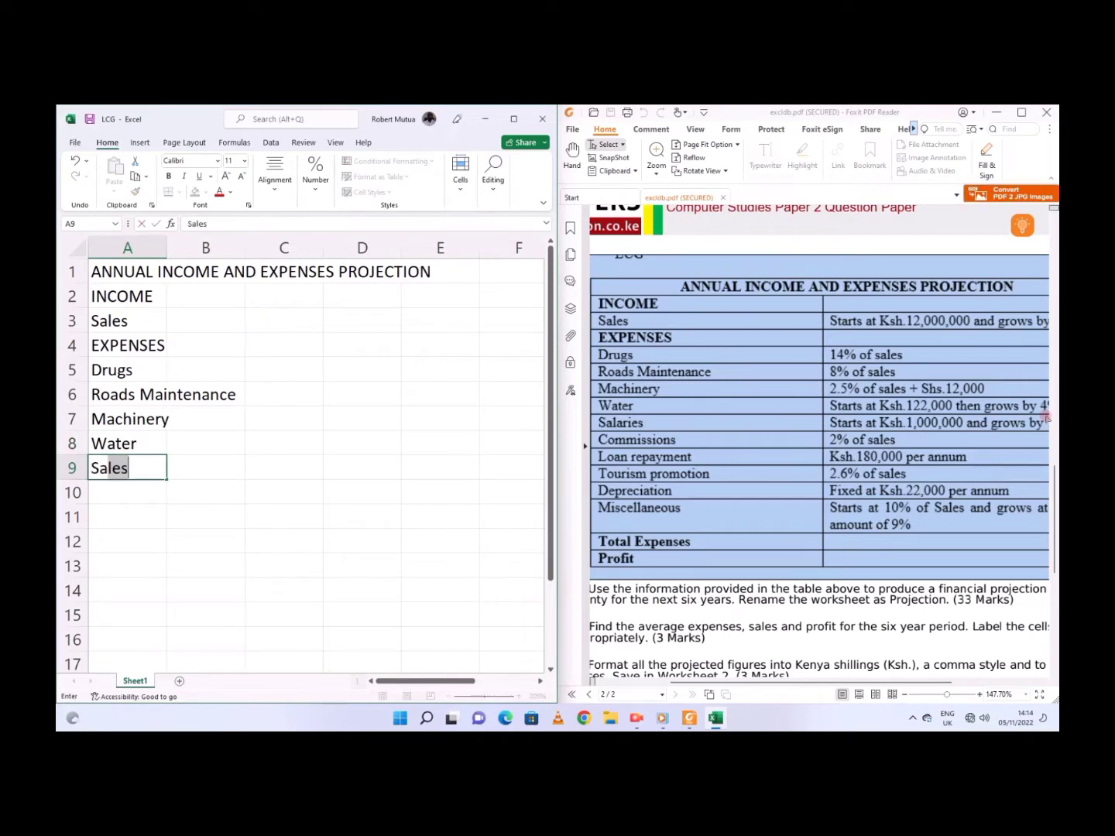
pyautogui.write('y')
pyautogui.press('Return')
pyautogui.write('Com')
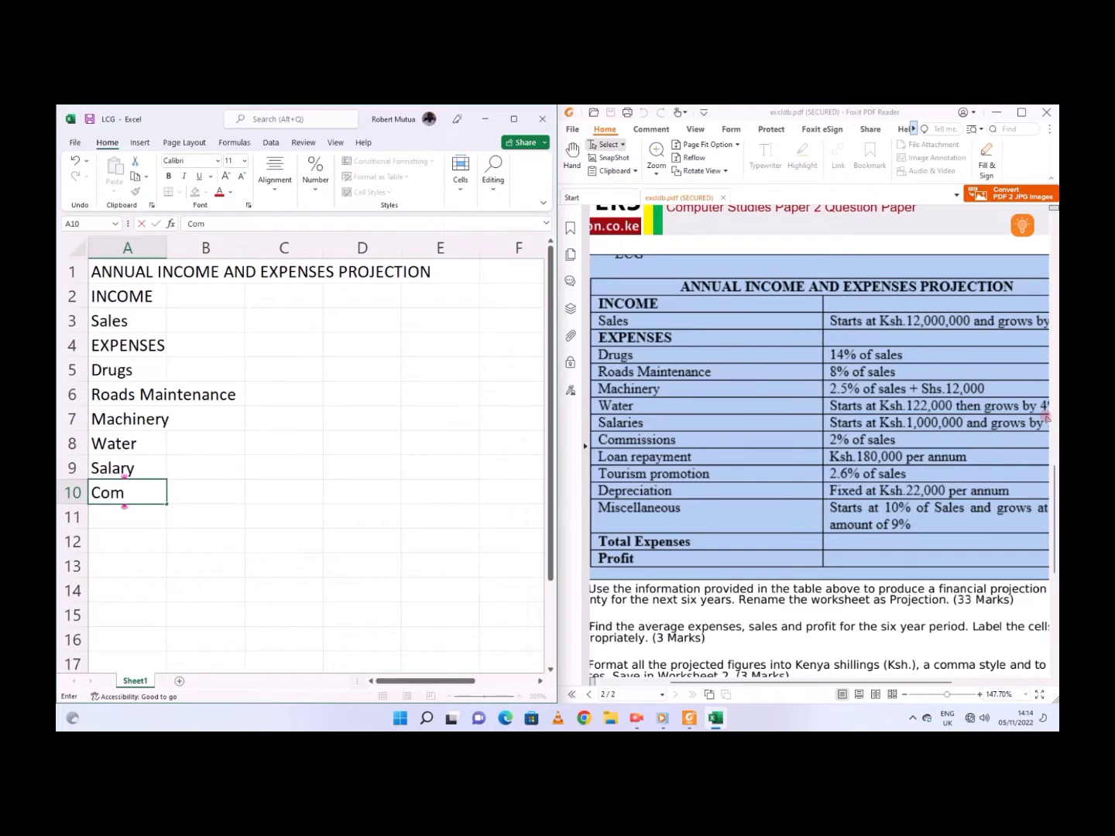
pyautogui.write('misiions')
pyautogui.press('BackSpace')
pyautogui.press('BackSpace')
pyautogui.press('BackSpace')
pyautogui.press('BackSpace')
pyautogui.write('ons')
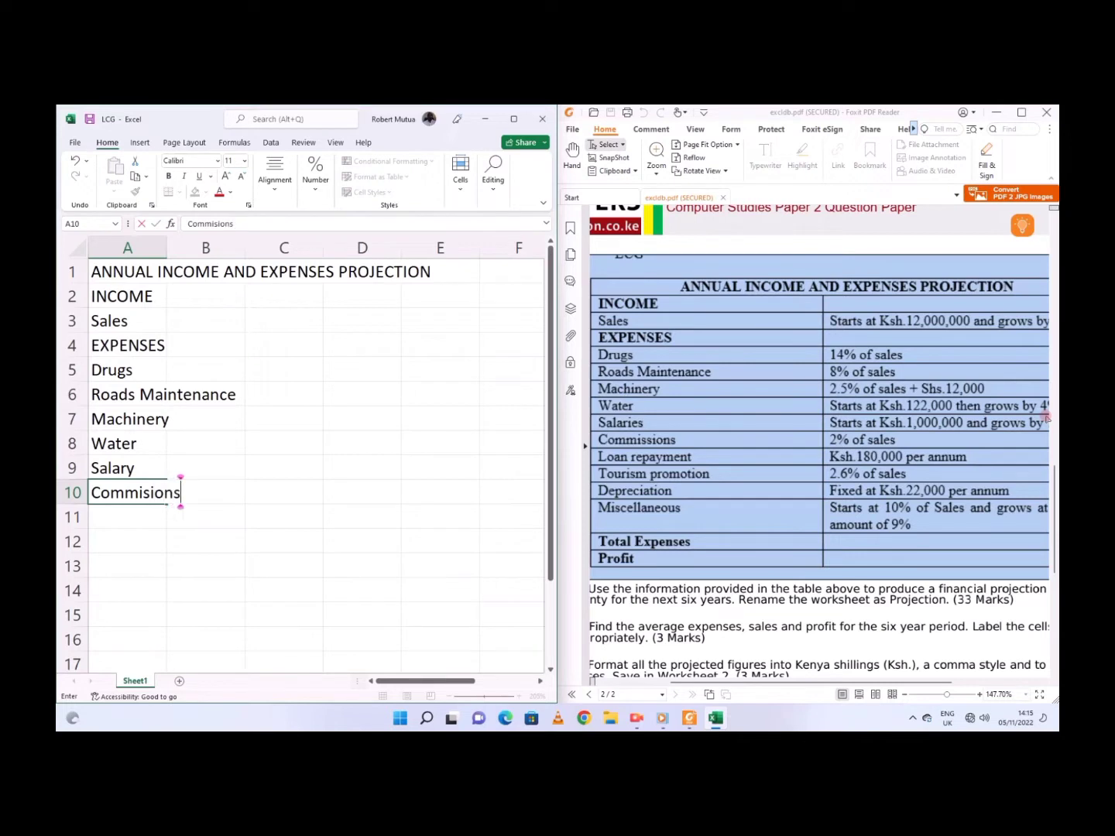
pyautogui.press('Return')
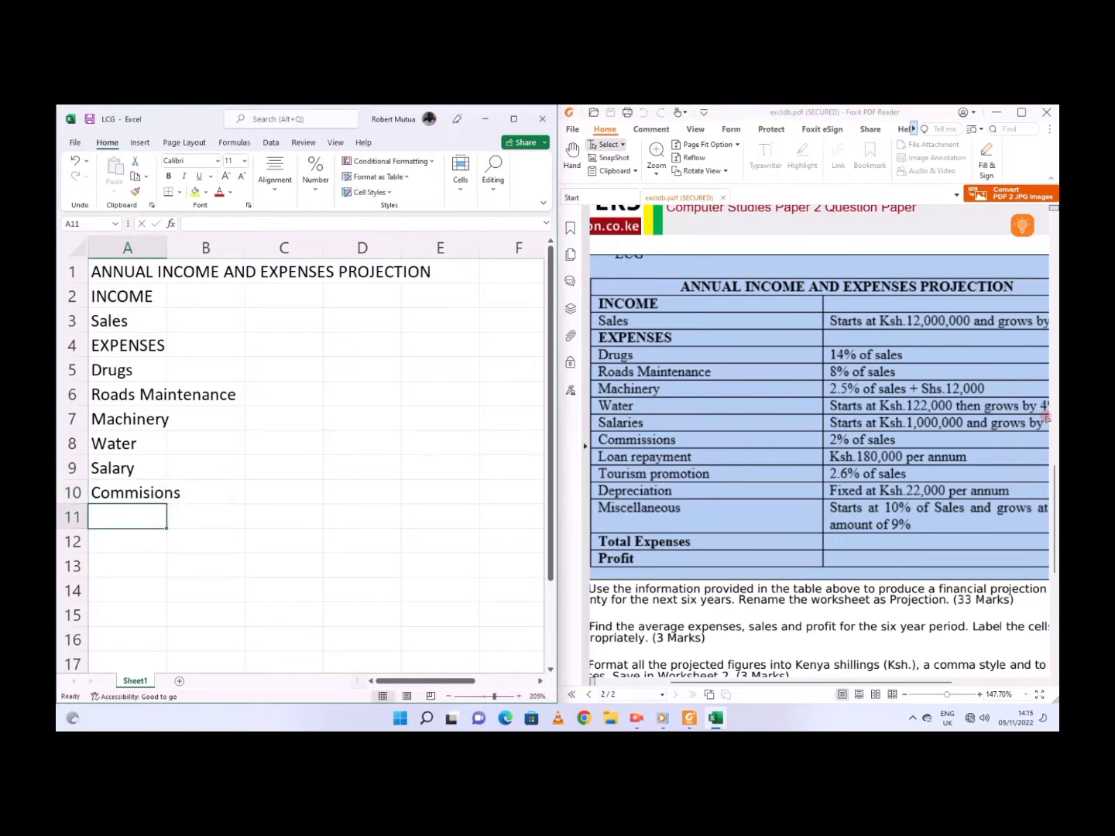
# Step: Enter the row labels Loan repayment in cell A11 and Tourism promotion in cell A12
pyautogui.write('Loan')
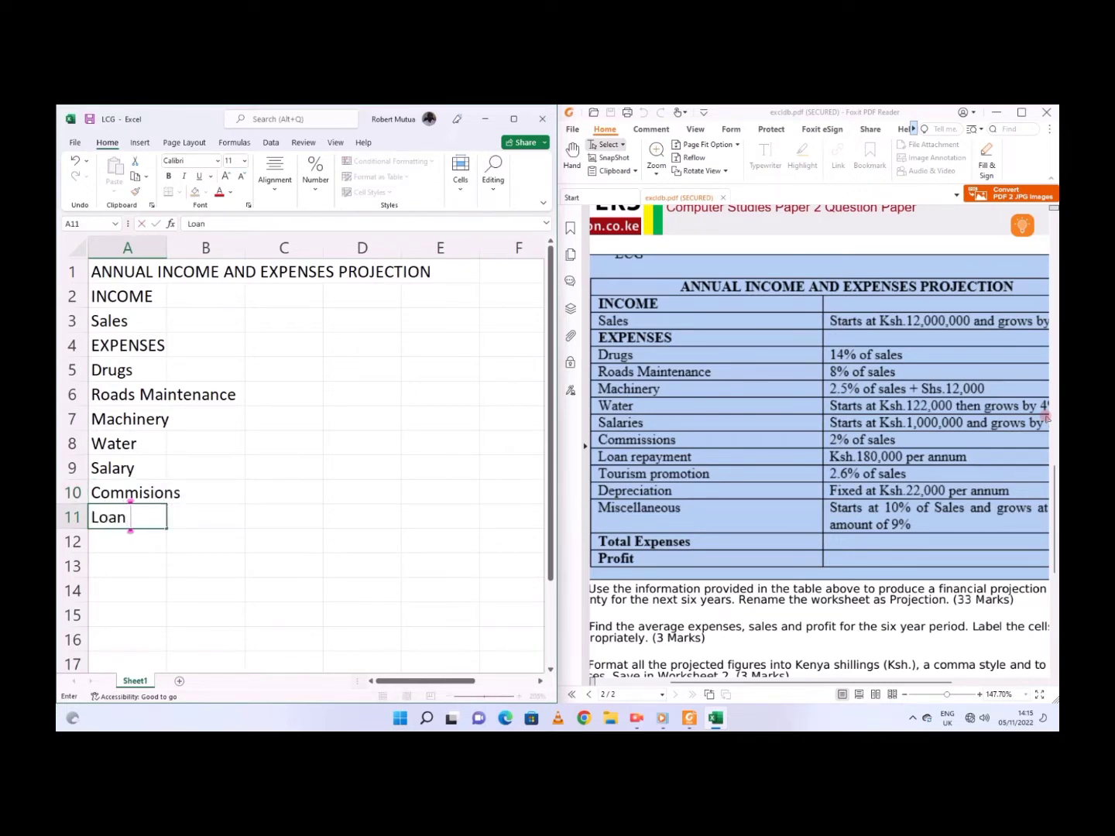
pyautogui.write(' repaym,')
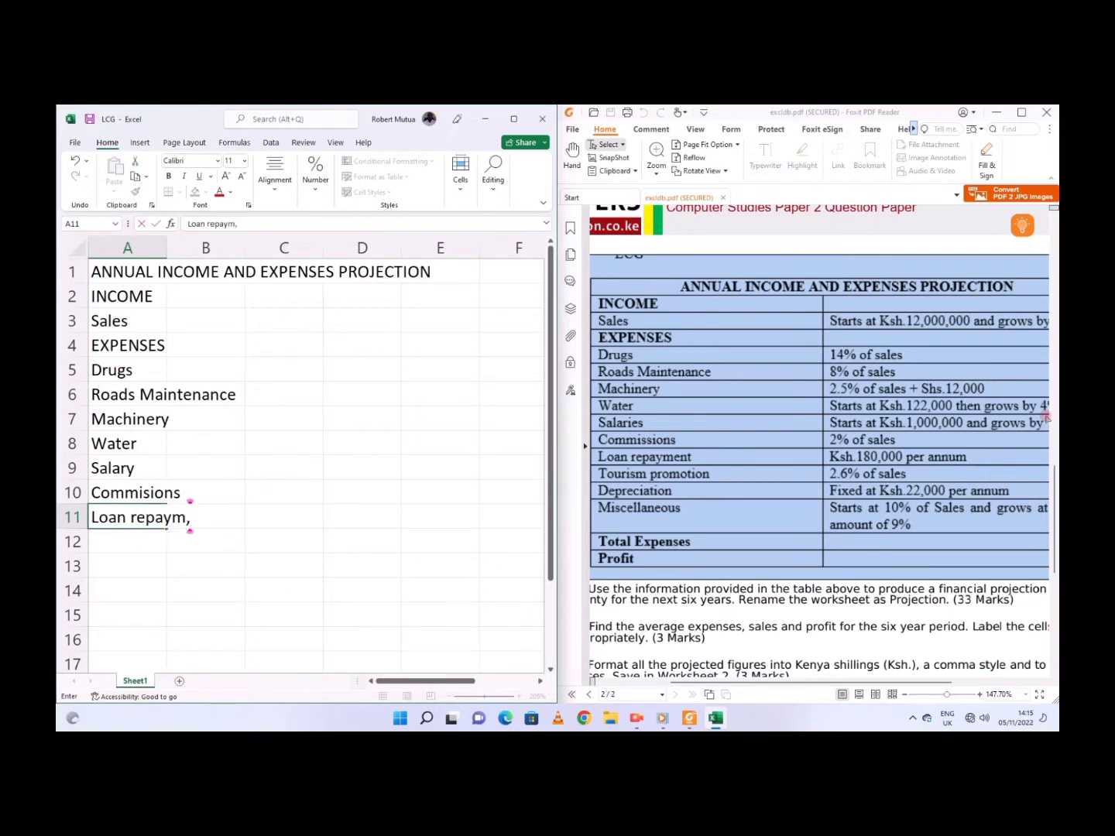
pyautogui.press('BackSpace')
pyautogui.write('ent')
pyautogui.press('Return')
pyautogui.write('Tourism')
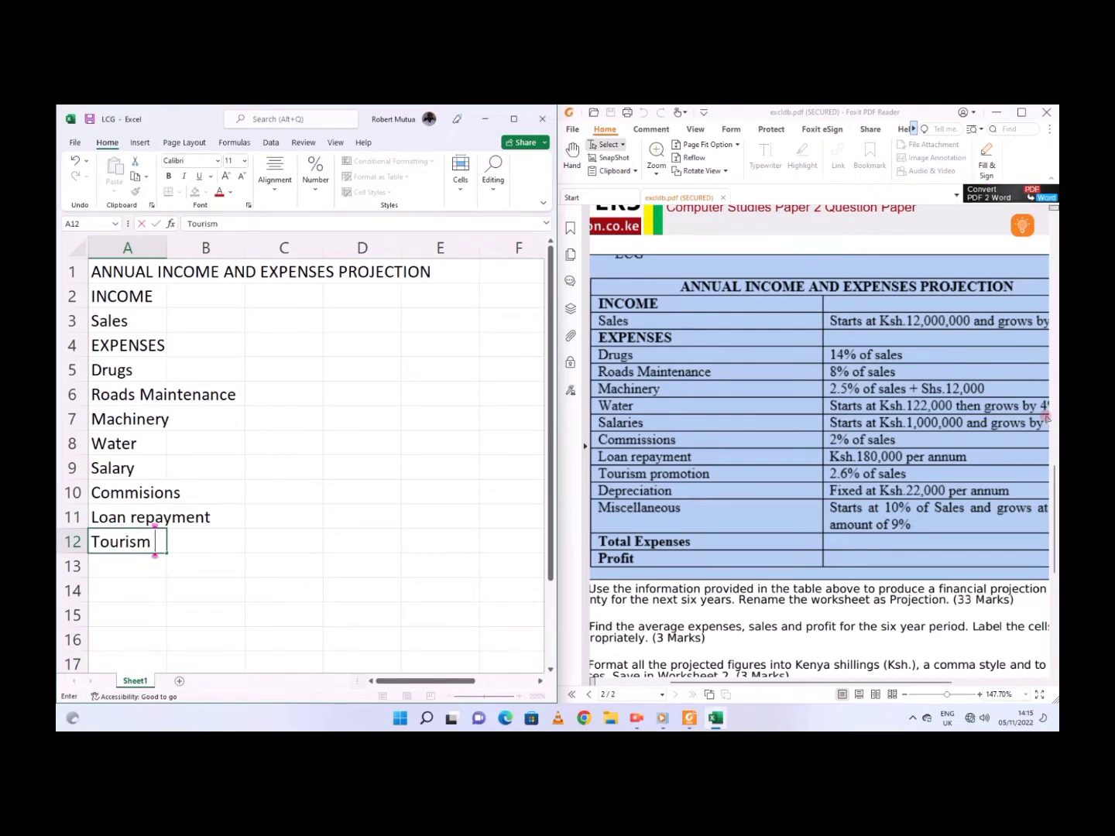
pyautogui.write(' promotion')
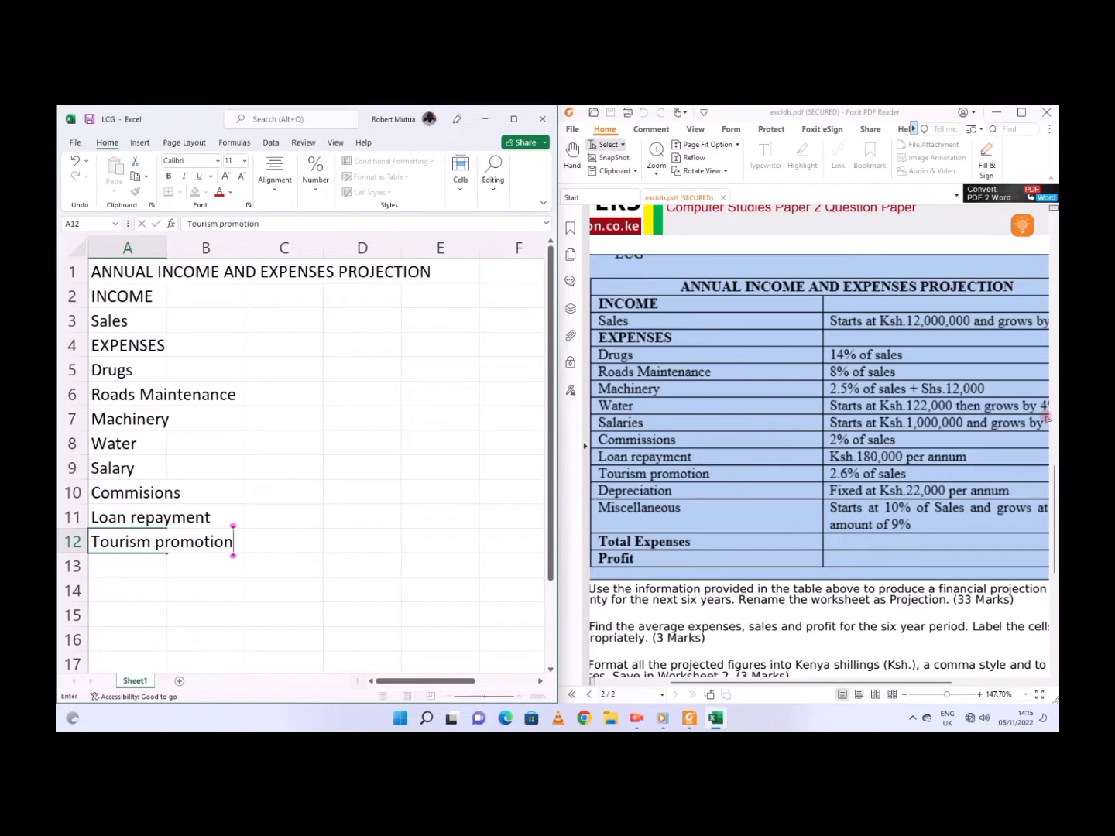
pyautogui.press('Return')
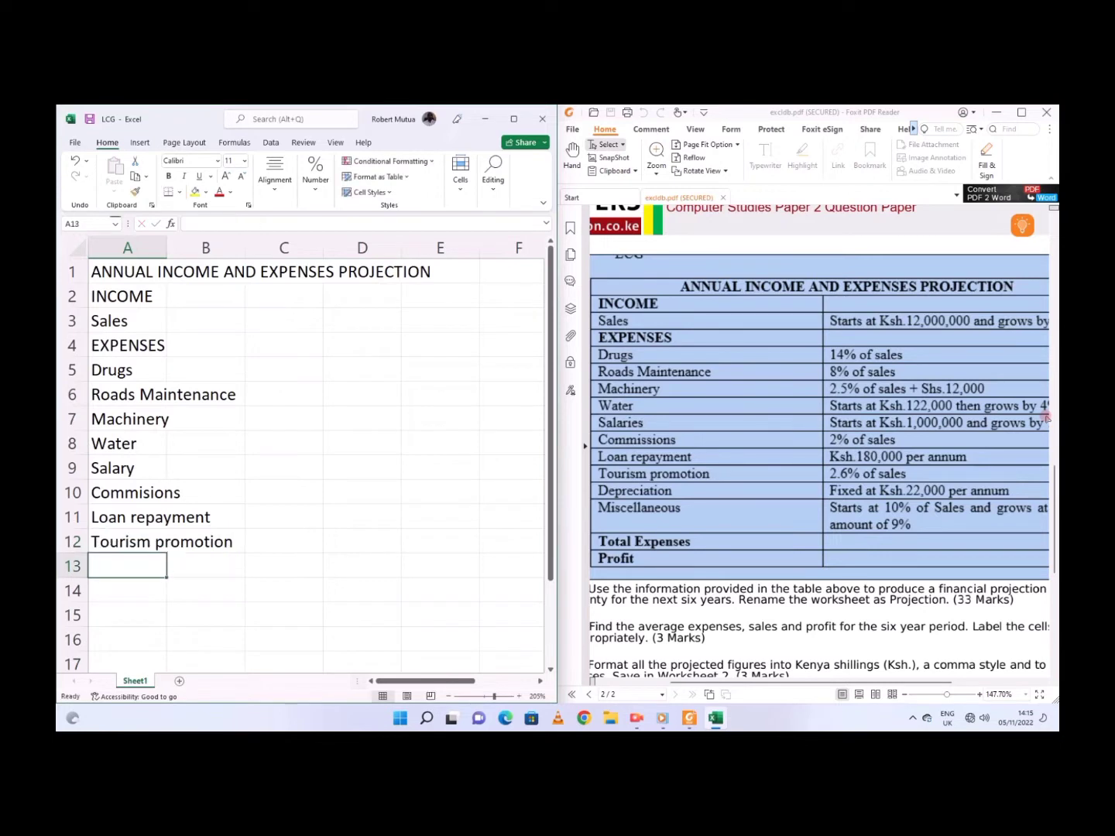
# Step: Enter the row labels Depreciation in cell A13 and Miscellaneous in cell A14
pyautogui.write('Depre')
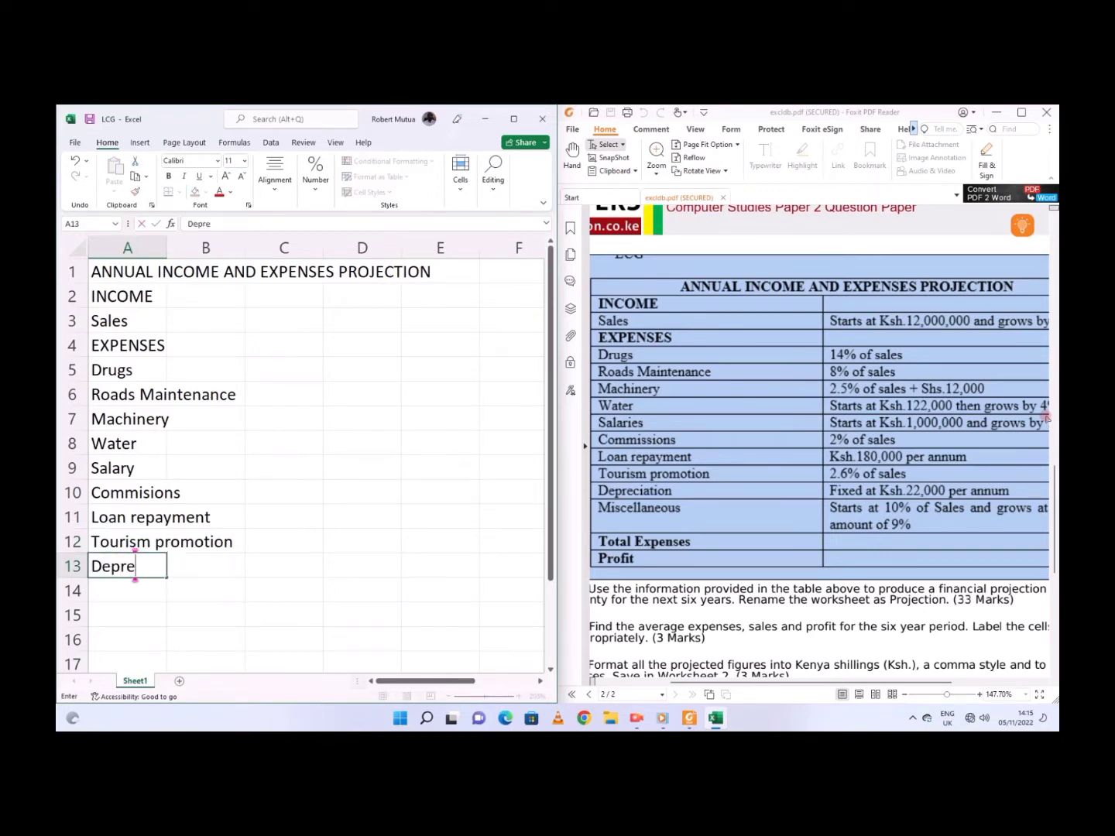
pyautogui.write('ciatip')
pyautogui.press('BackSpace')
pyautogui.write('on')
pyautogui.press('Return')
pyautogui.write('Misc')
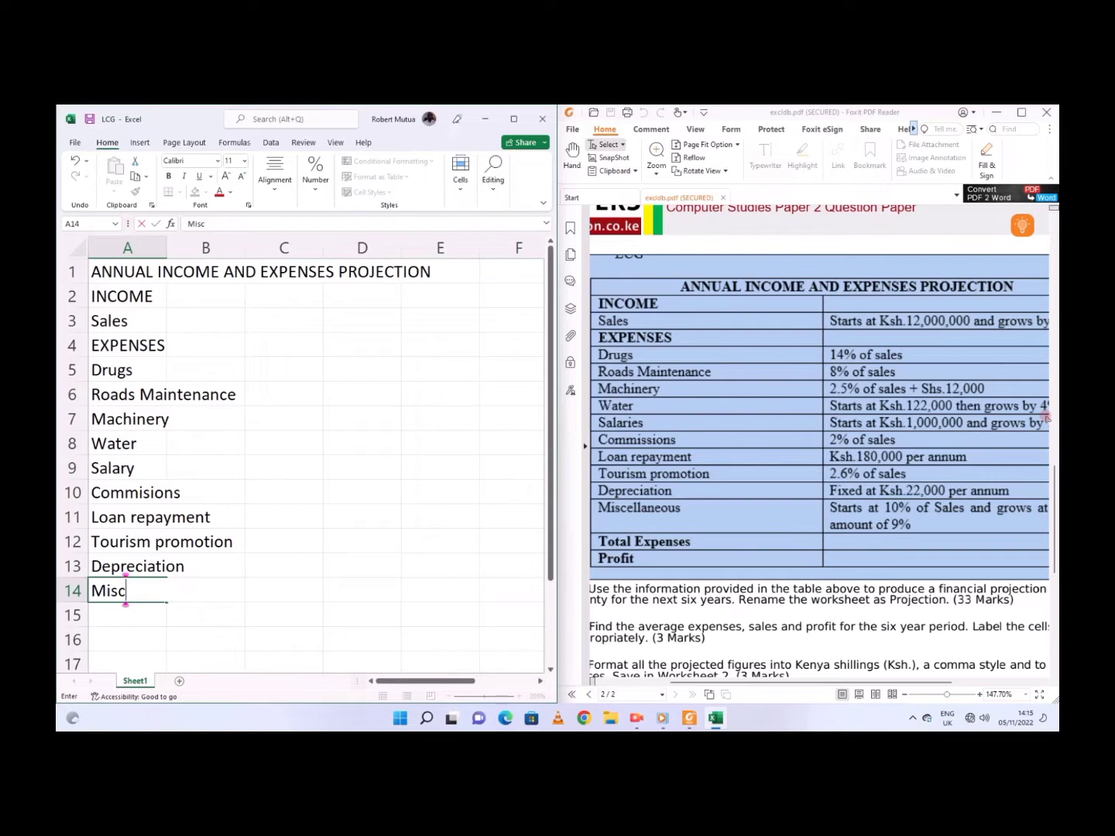
pyautogui.write('ellanei')
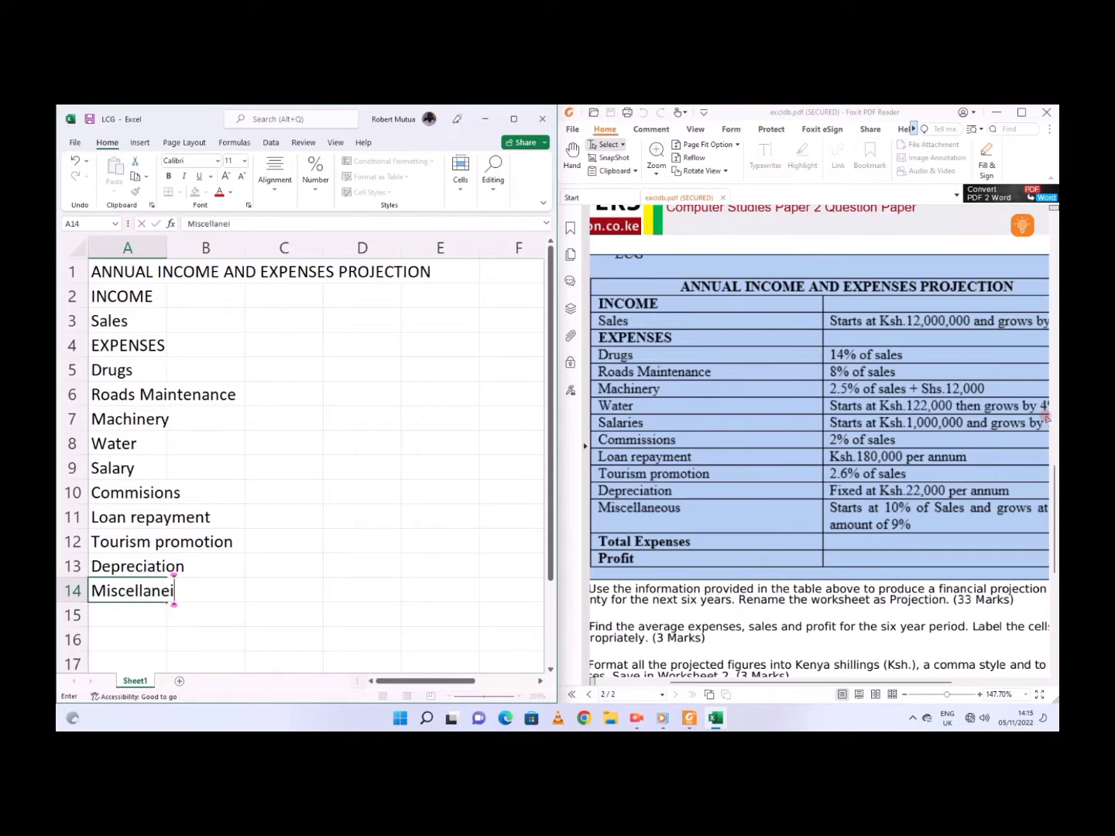
pyautogui.press('BackSpace')
pyautogui.write('ous')
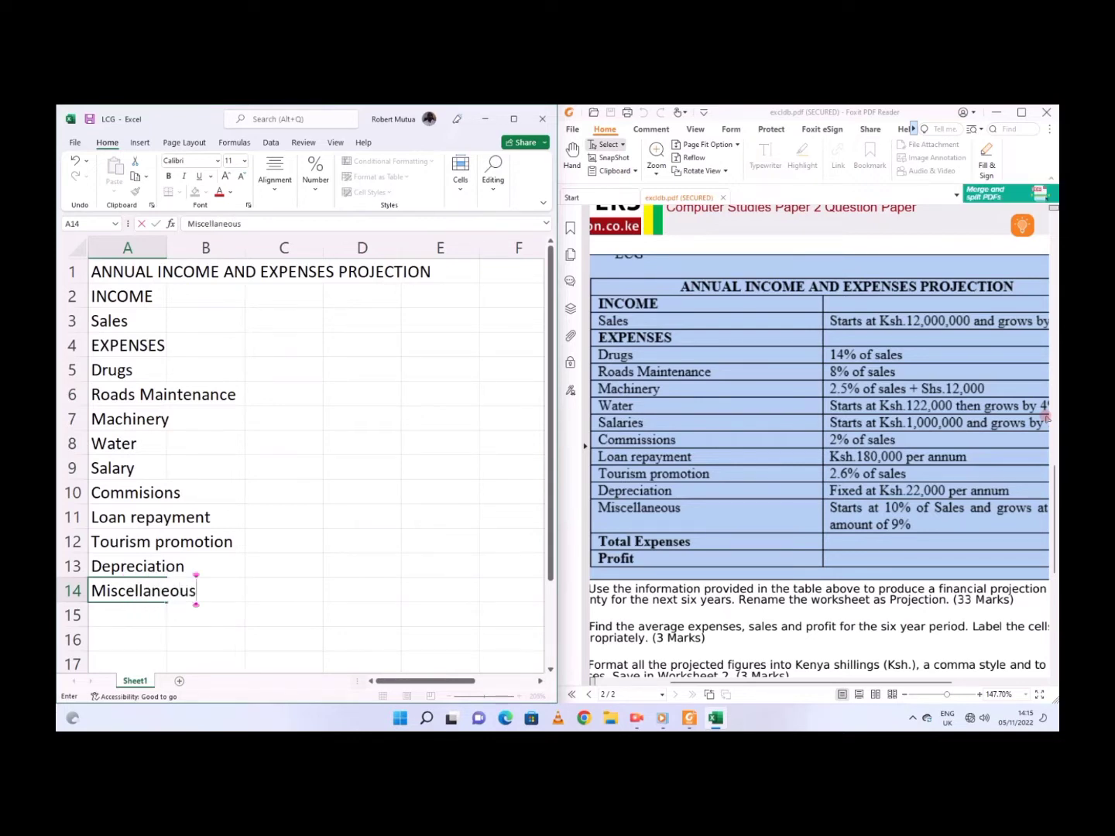
pyautogui.press('Return')
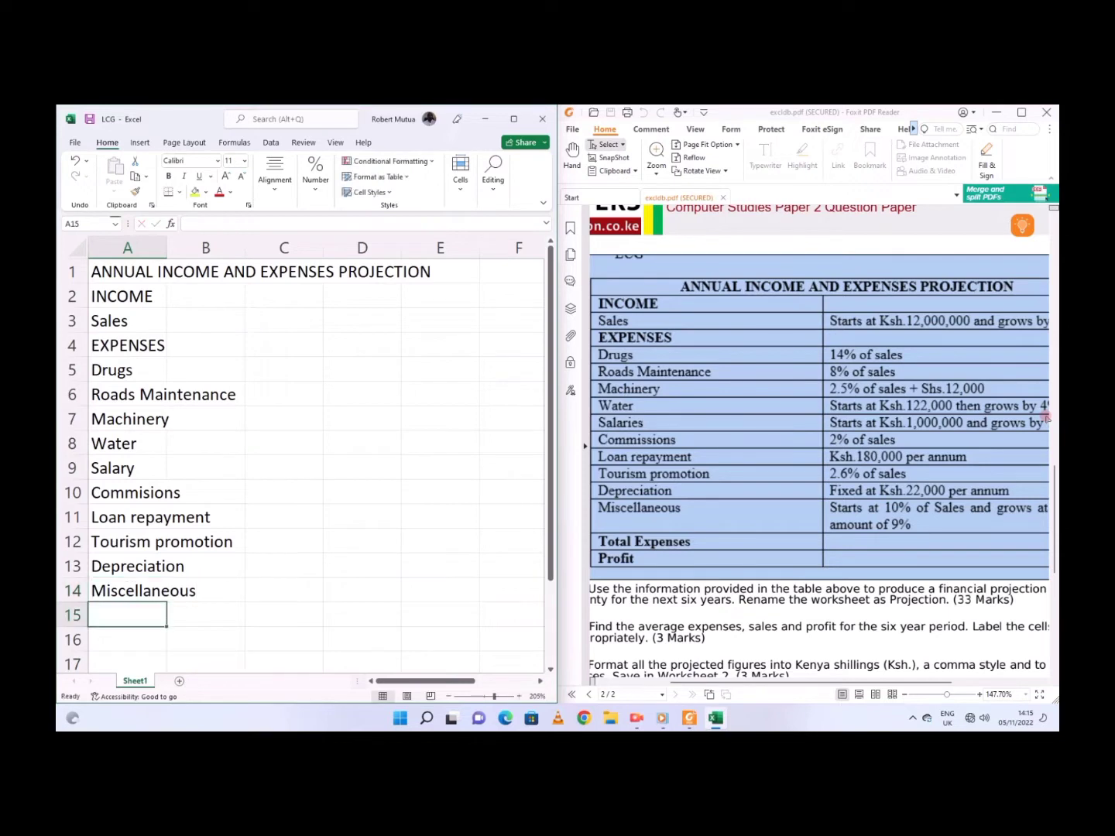
# Step: Enter the row labels Total Expenses in cell A15 and Profit in cell A16
pyautogui.write('Total E')
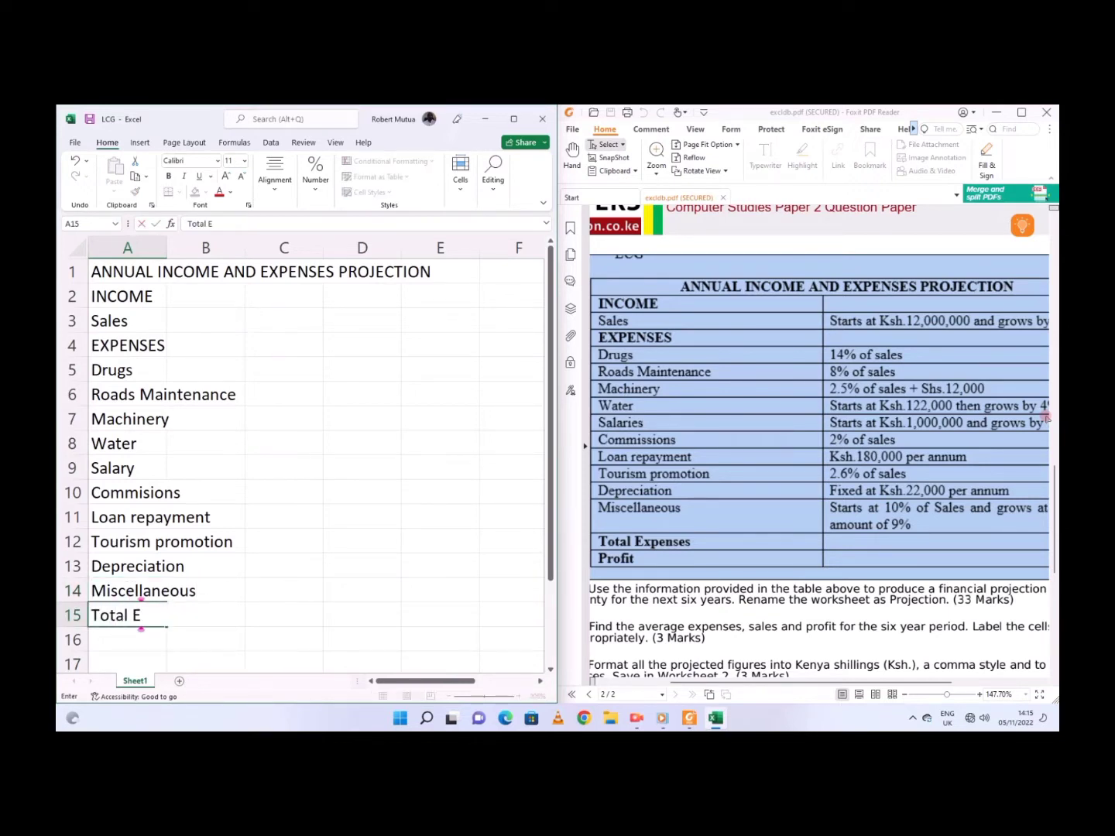
pyautogui.write('xpenses')
pyautogui.press('Return')
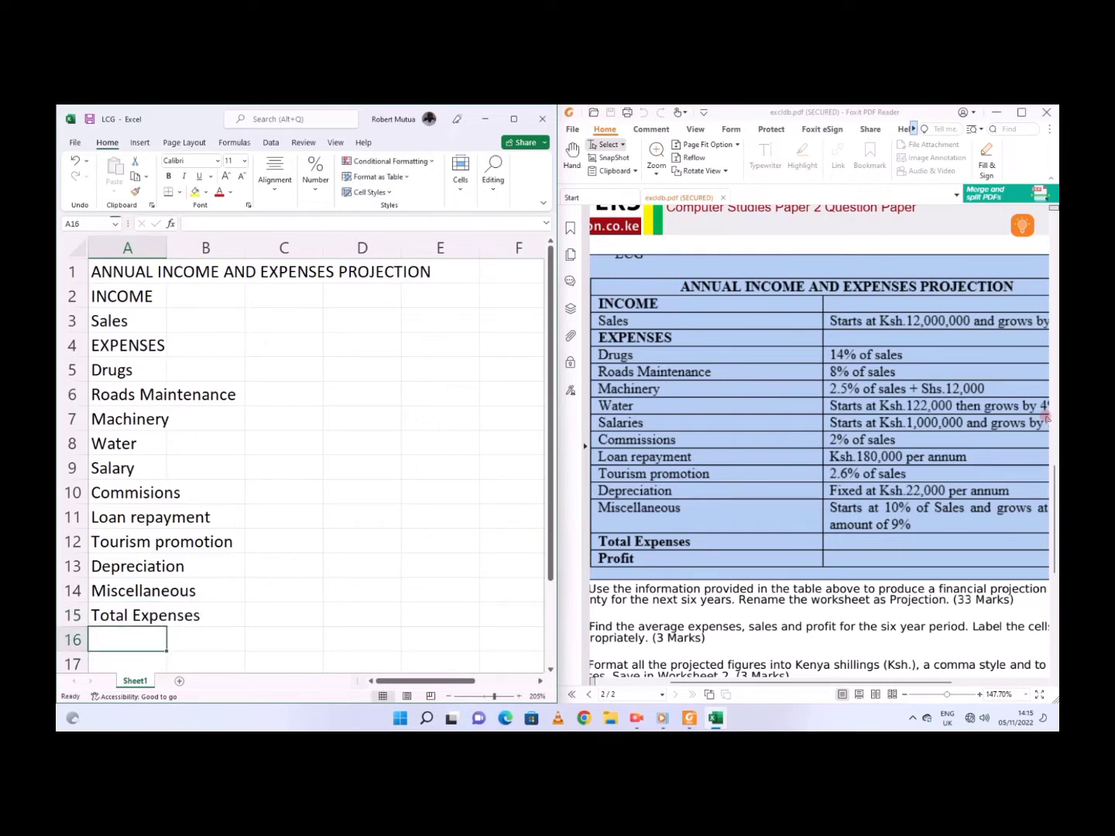
pyautogui.write('Profit')
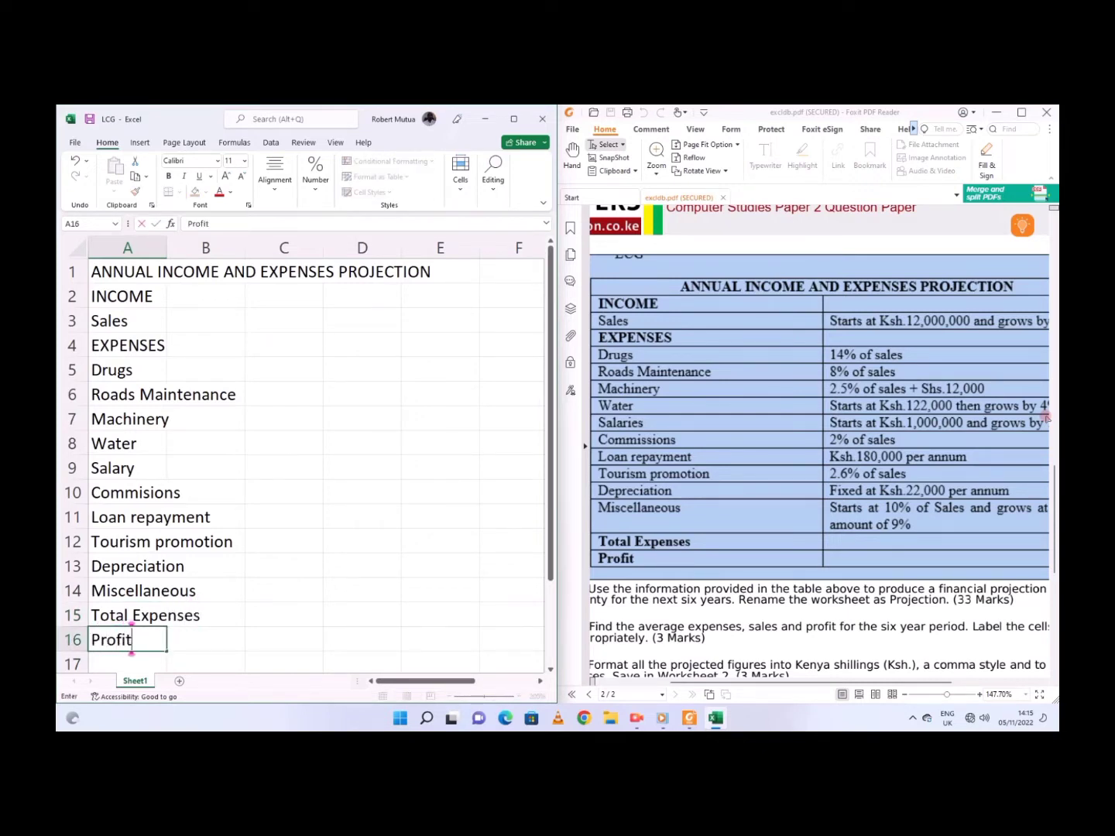
pyautogui.press('Right')
pyautogui.press('Up')
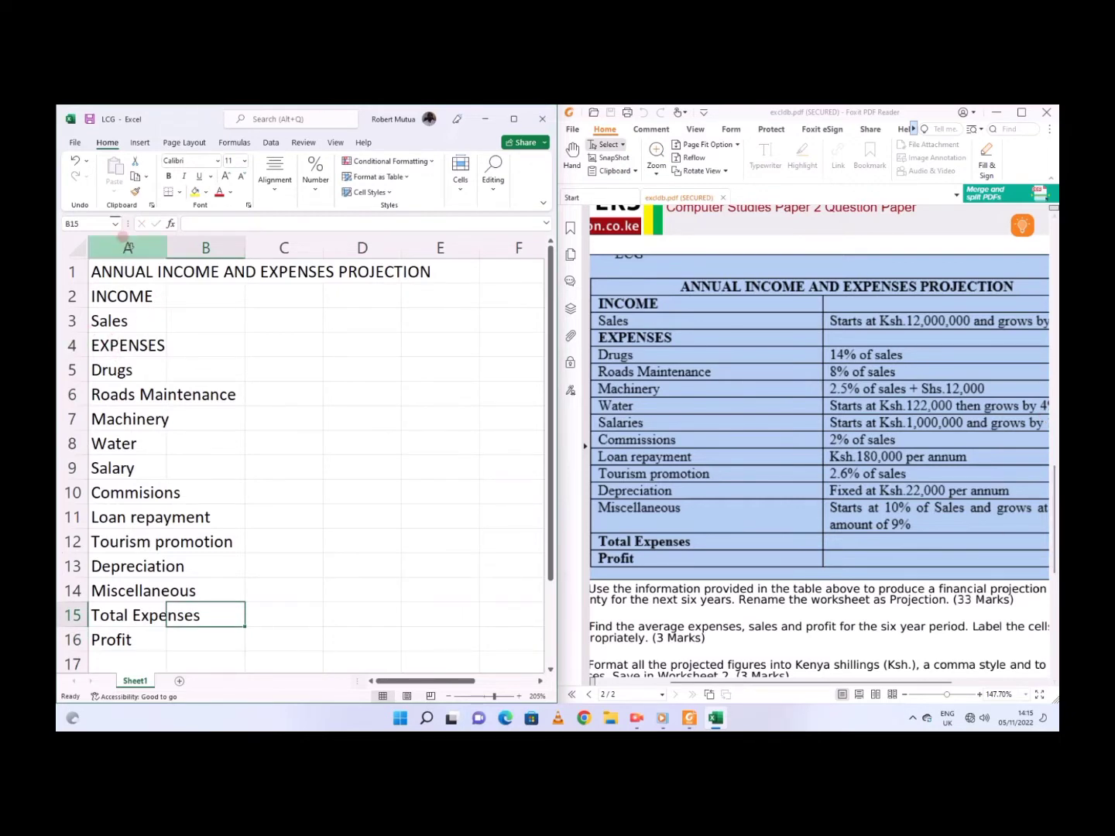
# Step: Make the worksheet title in cell A1 and the INCOME heading in cell A2 bold
pyautogui.click(114, 270)
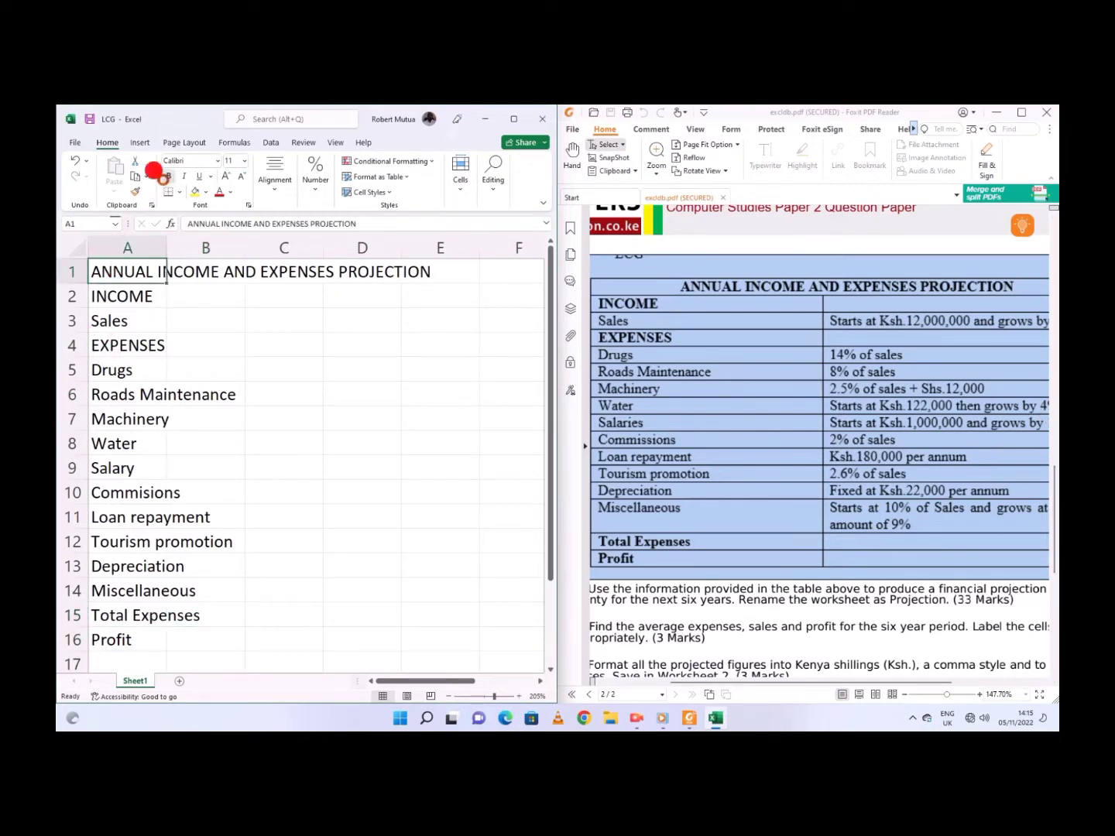
pyautogui.click(168, 176)
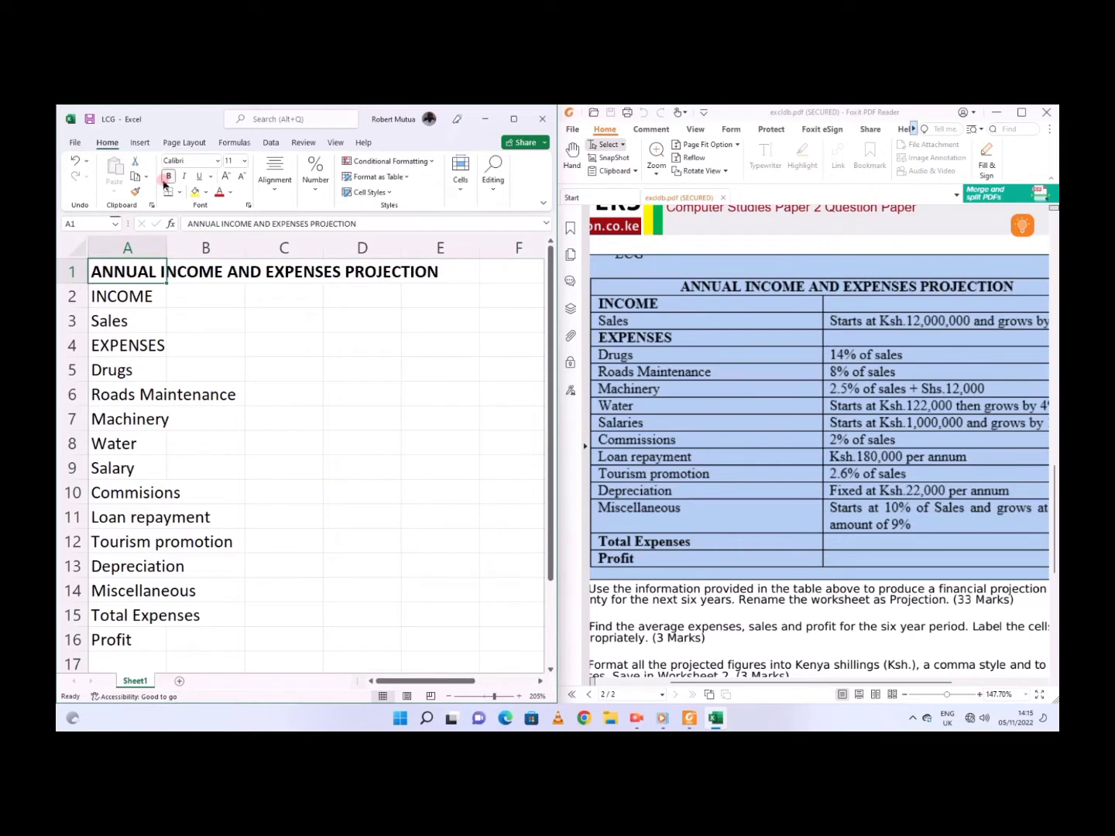
pyautogui.click(113, 294)
pyautogui.click(168, 181)
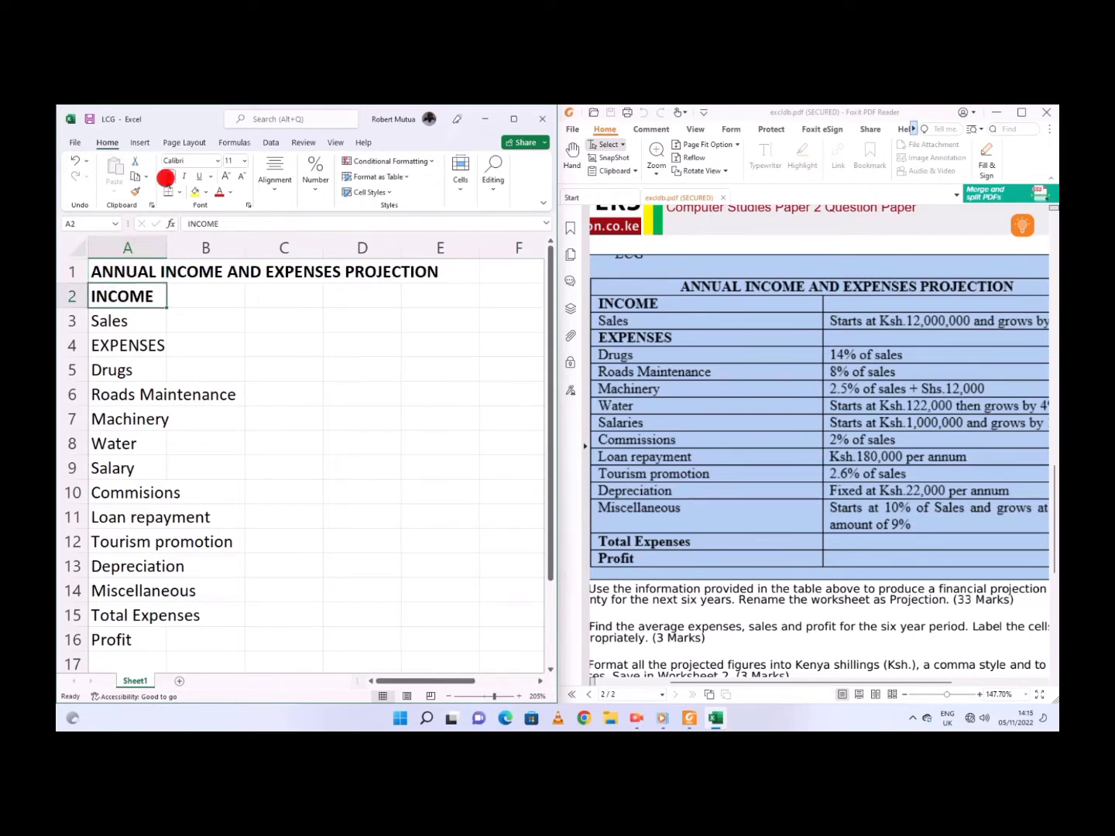
# Step: Make the EXPENSES heading in A4, Total Expenses in A15 and Profit in A16 bold
pyautogui.click(116, 340)
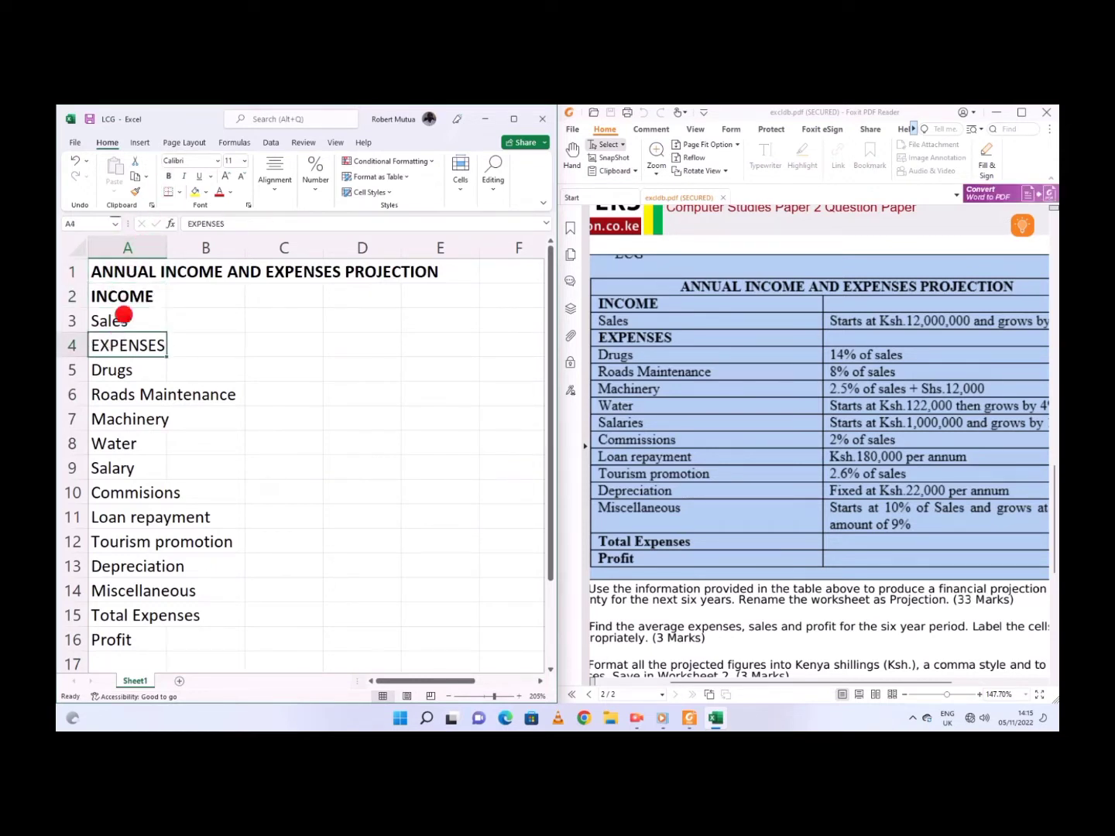
pyautogui.click(169, 177)
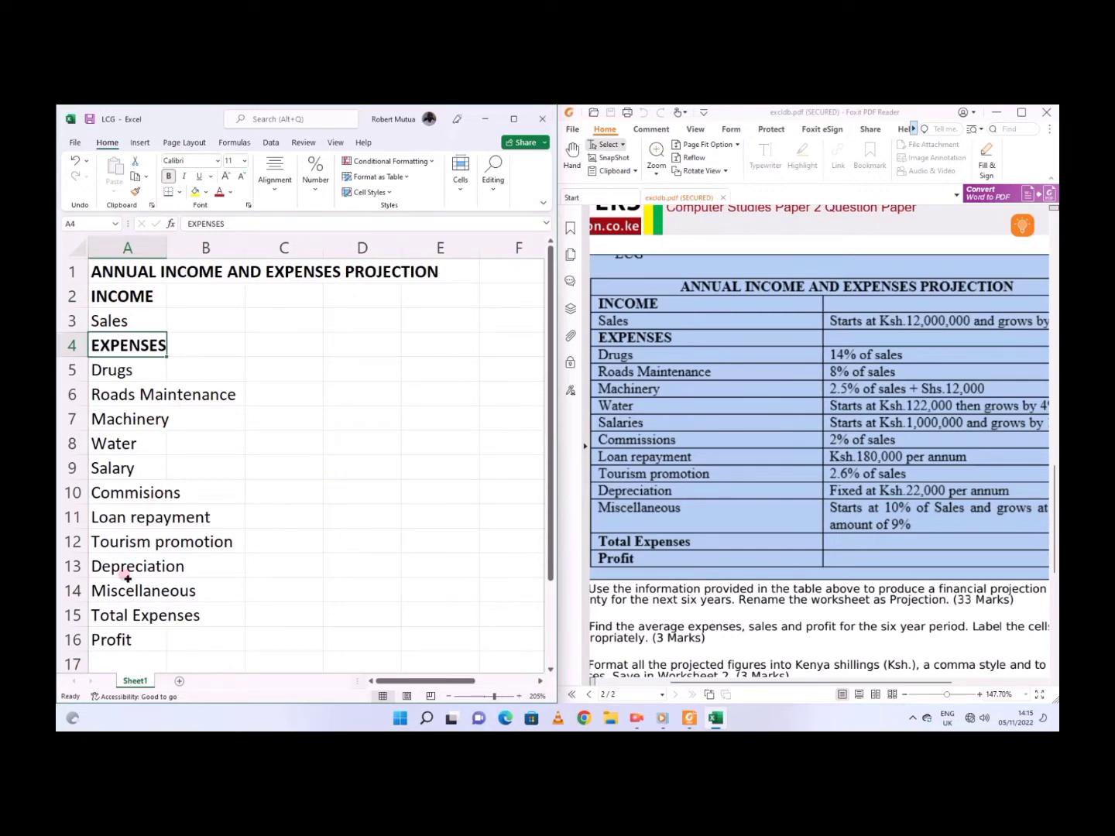
pyautogui.click(112, 608)
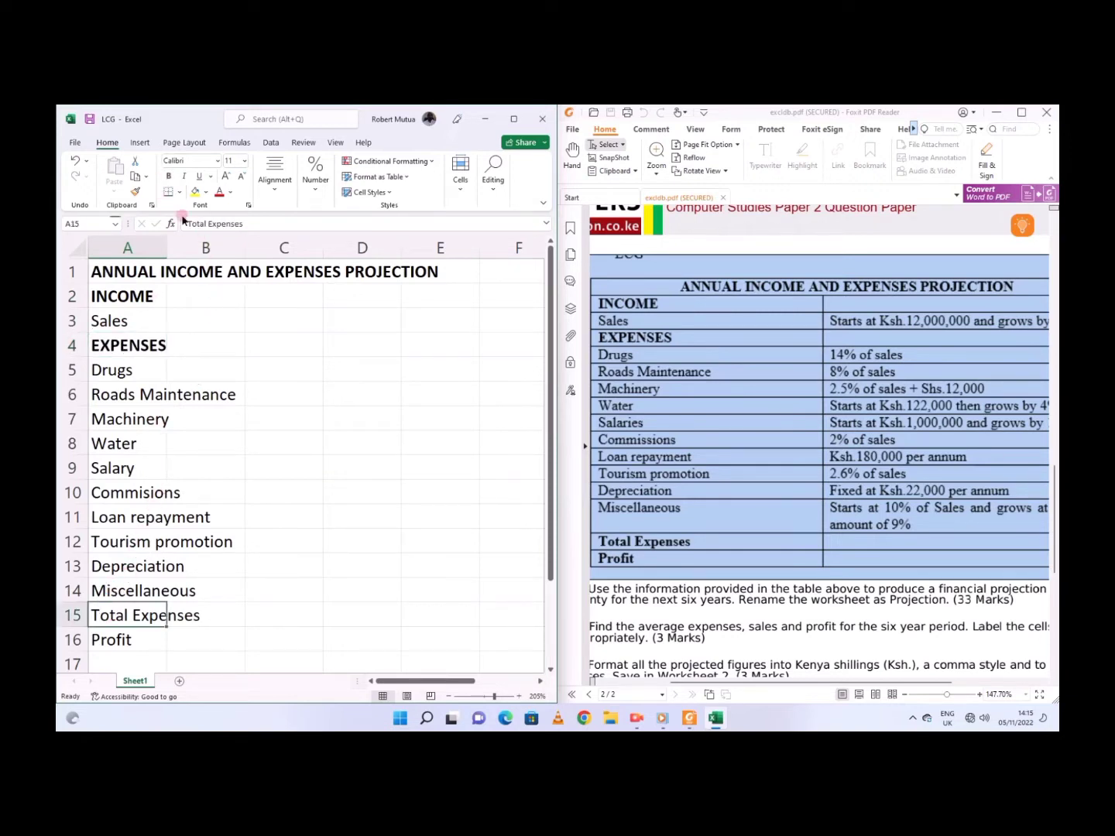
pyautogui.click(169, 176)
pyautogui.click(111, 636)
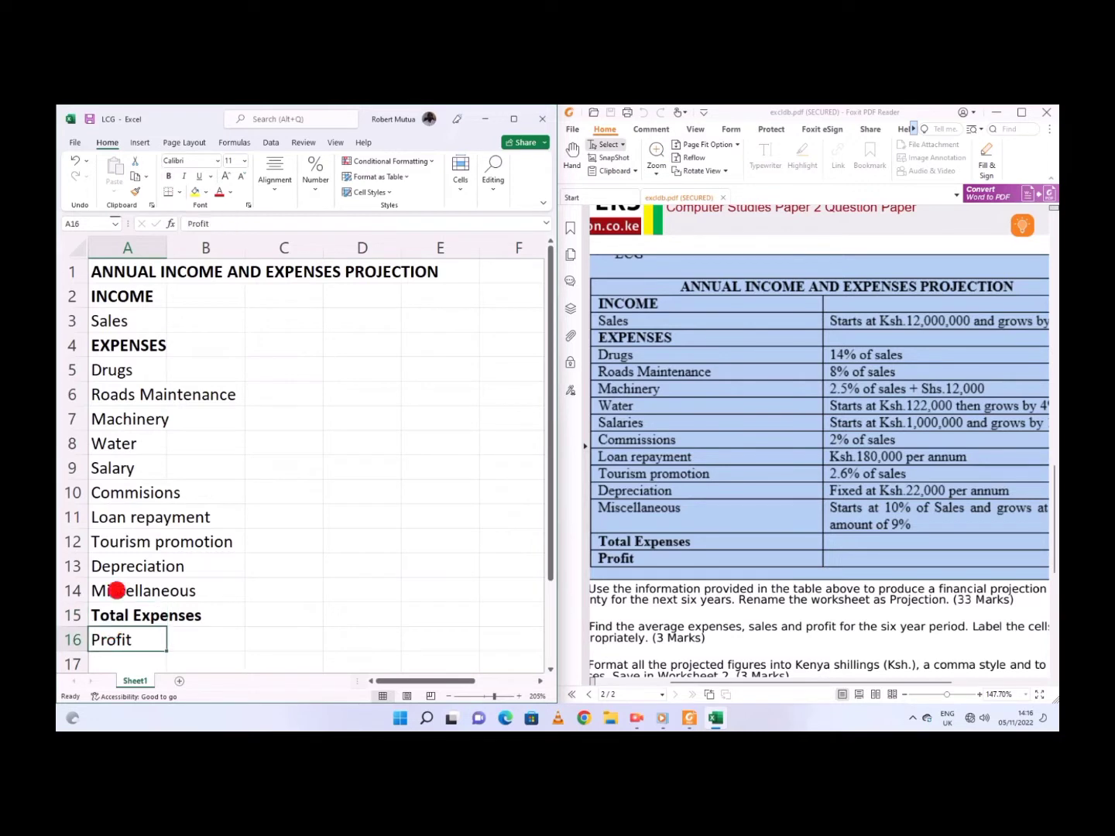
pyautogui.click(169, 176)
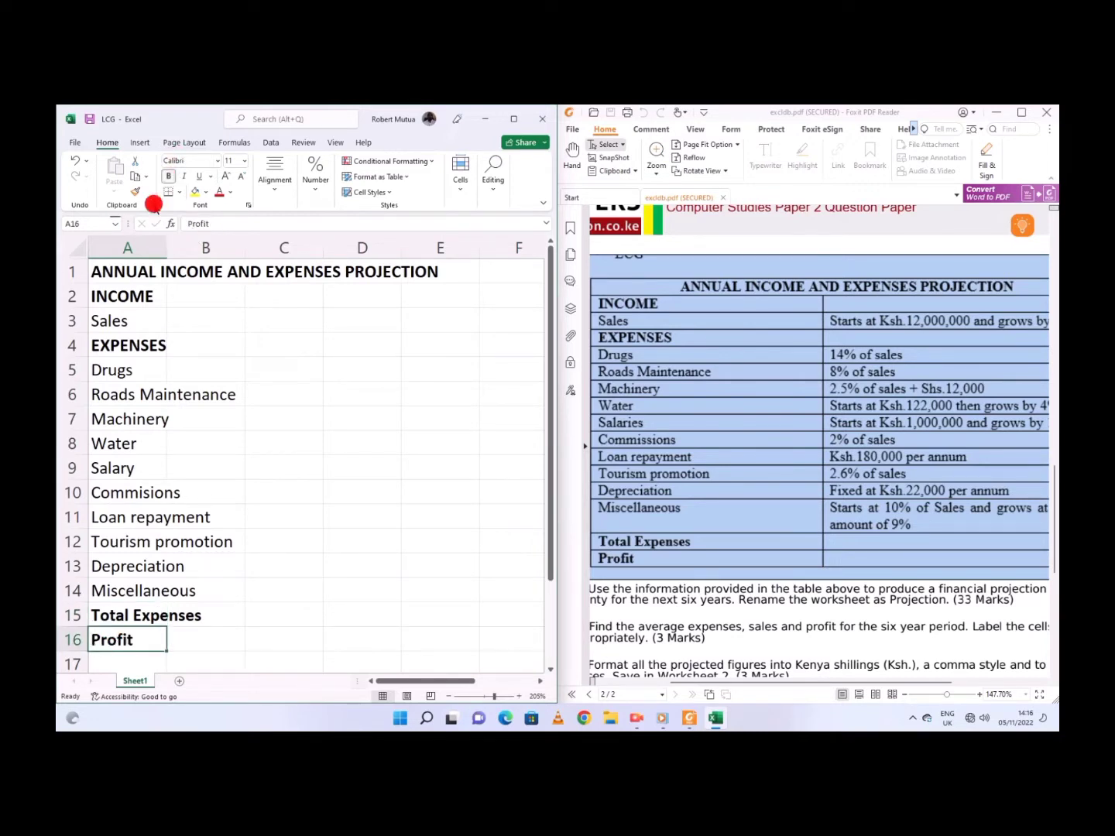
# Step: Widen column A so that the longest row labels, such as Roads Maintenance, fit inside it
pyautogui.click(163, 391)
pyautogui.moveTo(164, 251); pyautogui.dragTo(256, 250)
pyautogui.click(285, 518)
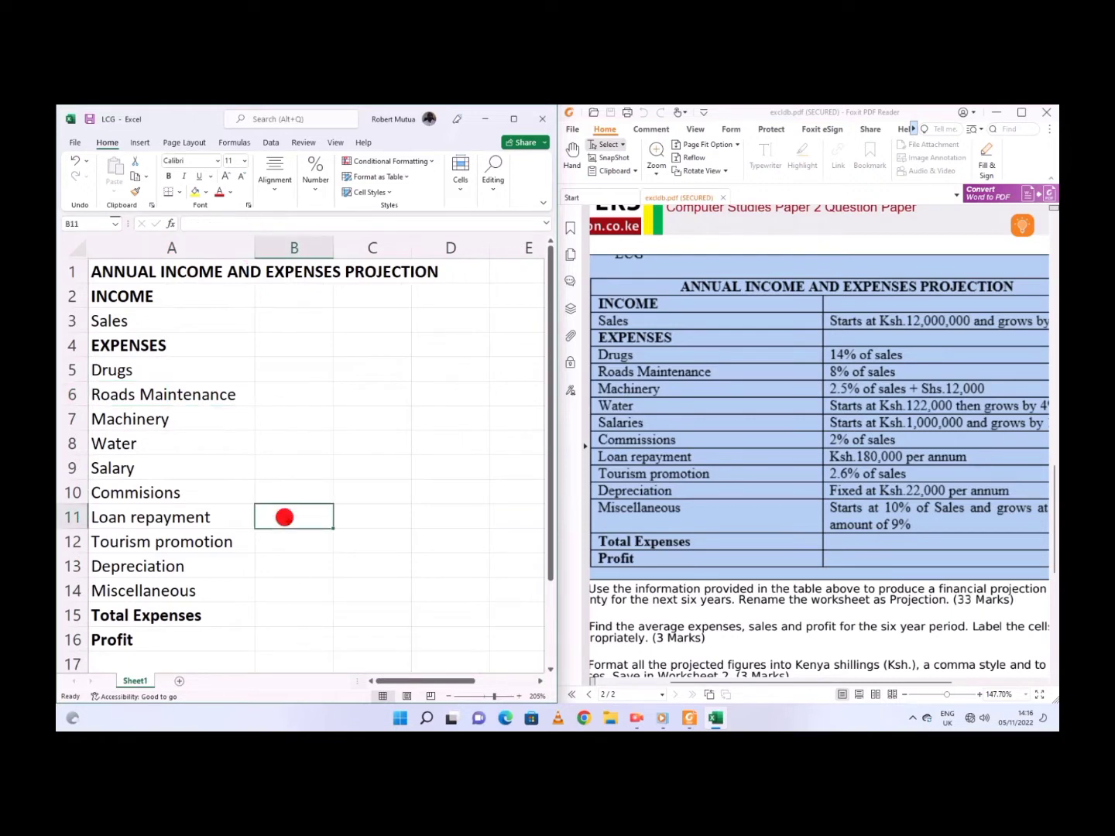
# Step: Enter the starting sales figure 12000000 in cell B3
pyautogui.click(296, 285)
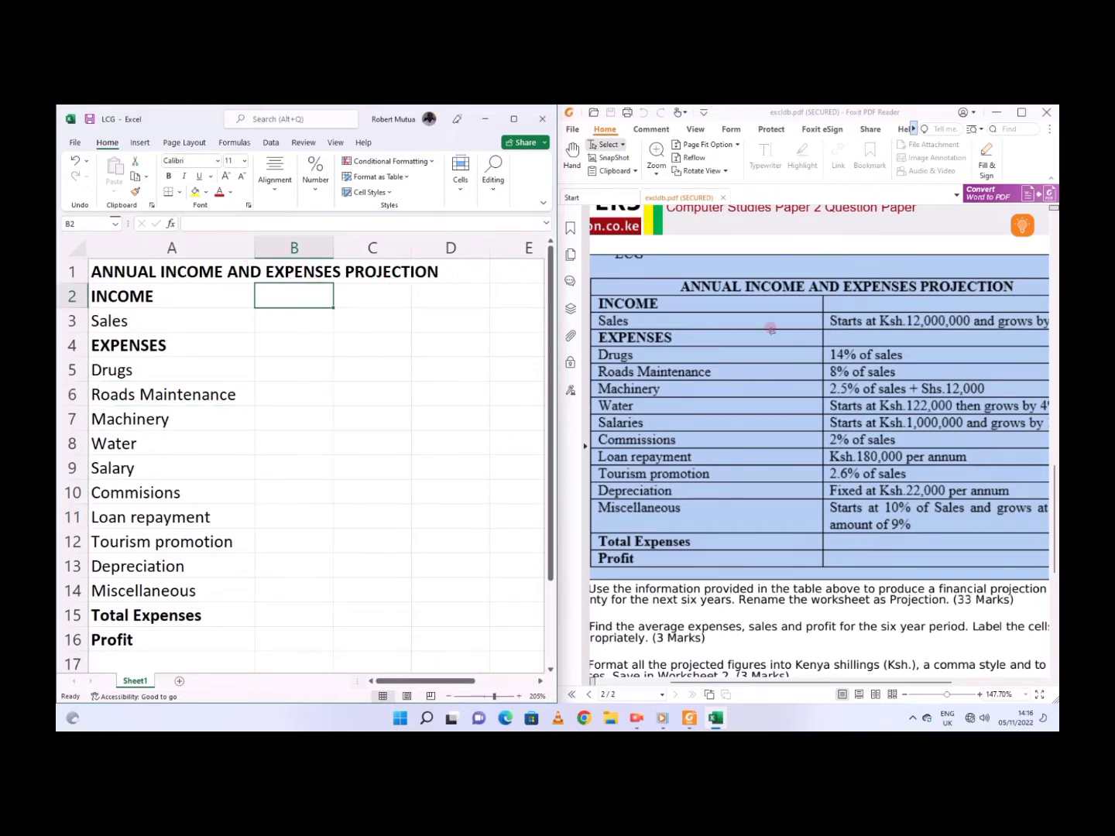
pyautogui.moveTo(448, 681); pyautogui.dragTo(436, 686)
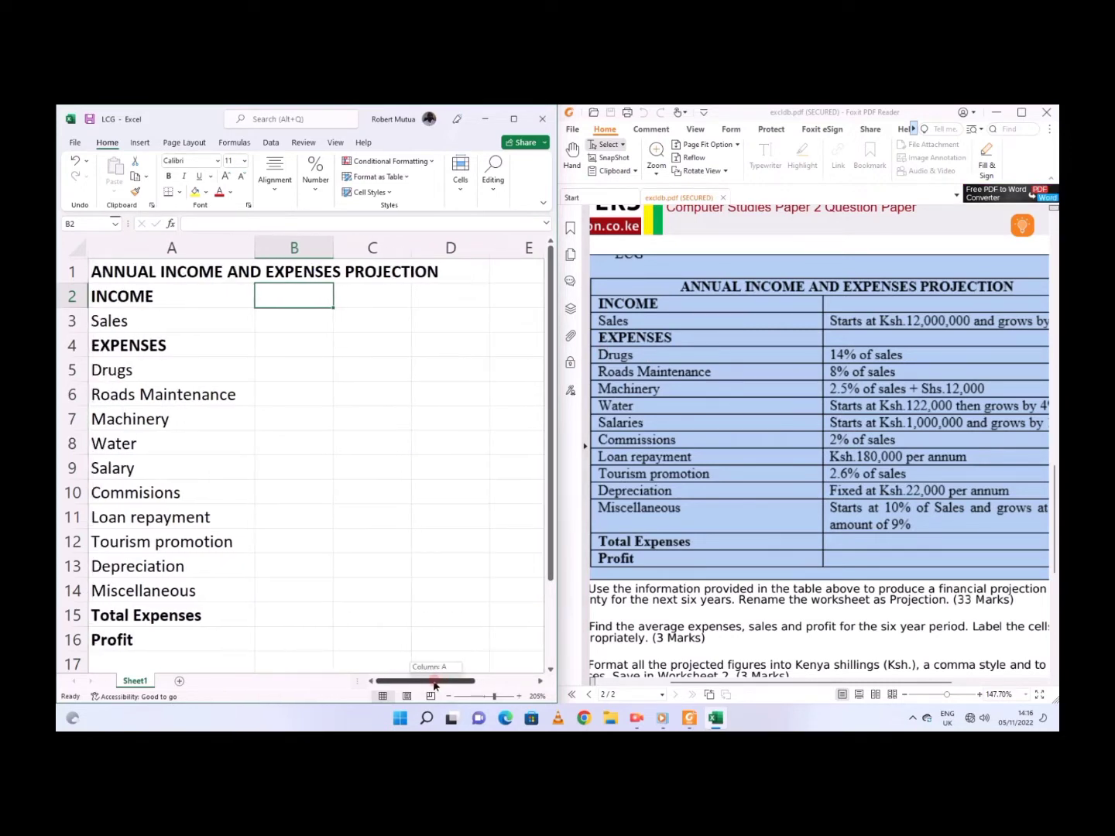
pyautogui.click(309, 316)
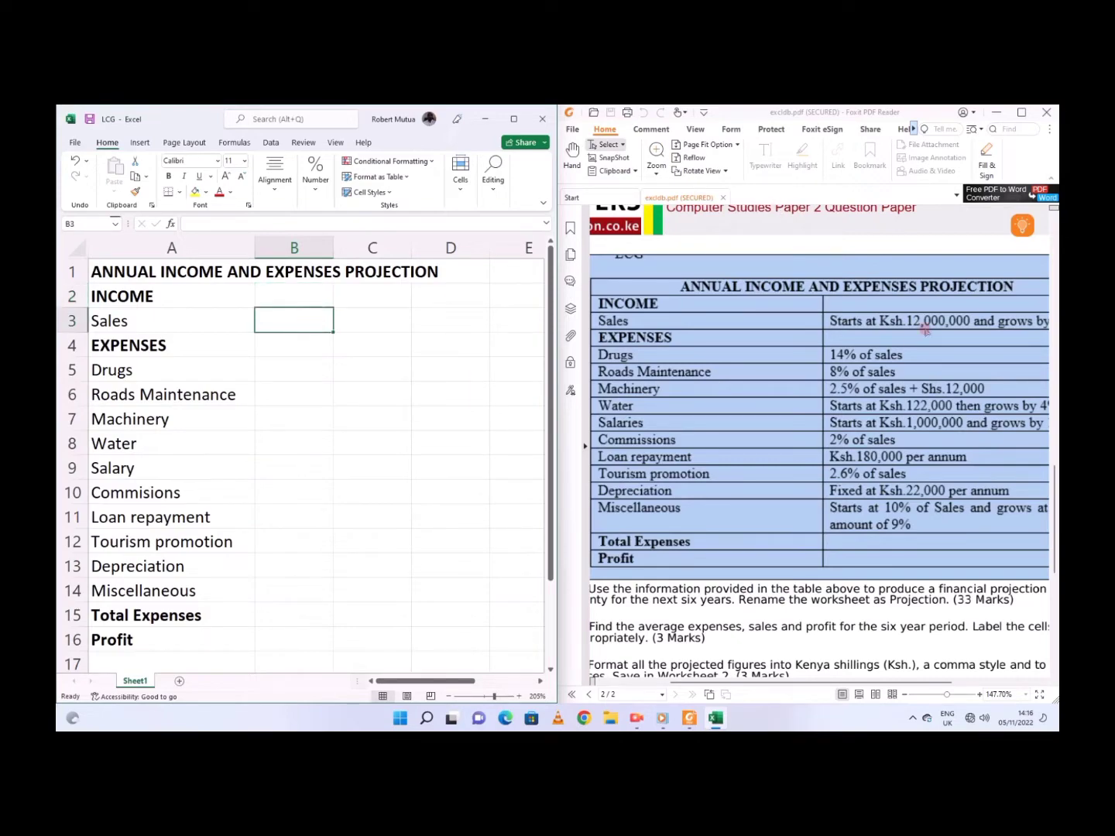
pyautogui.write('12')
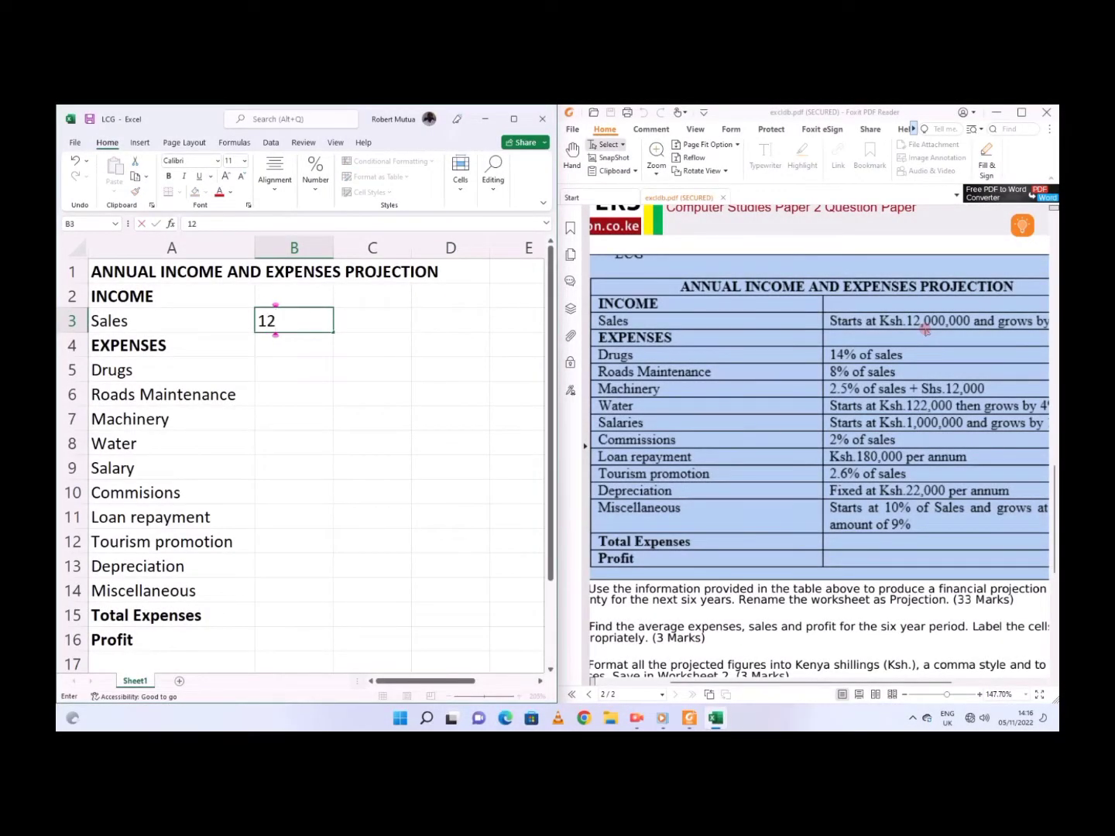
pyautogui.write('000000')
pyautogui.scroll(-1, 924, 328)
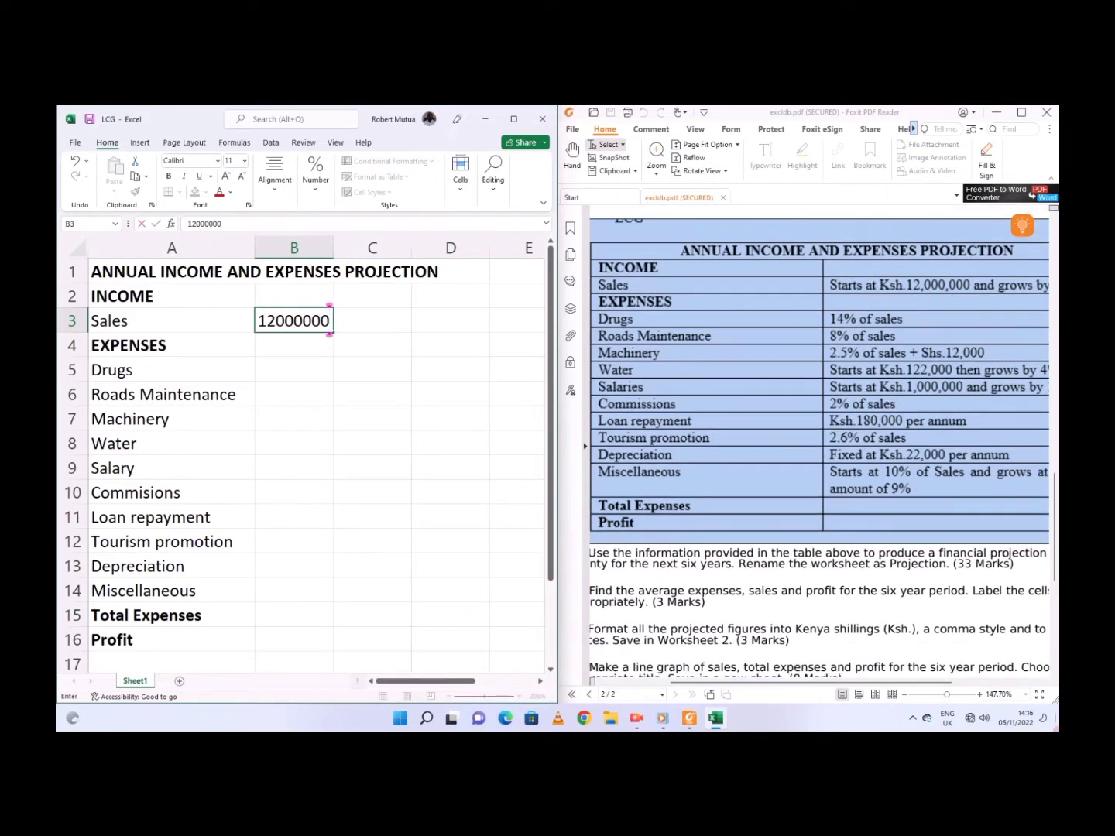
pyautogui.press('Tab')
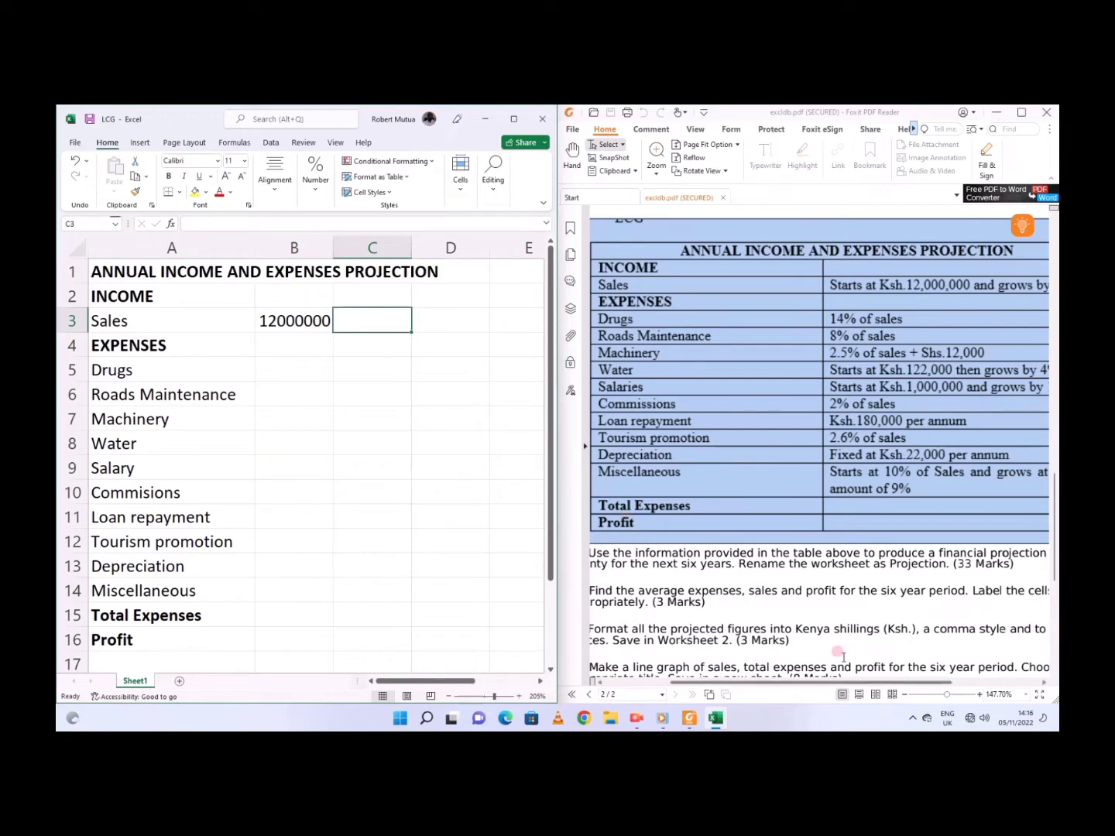
# Step: Switch to the exam PDF in Foxit and read question (a) for the length of the projection period
pyautogui.click(775, 563)
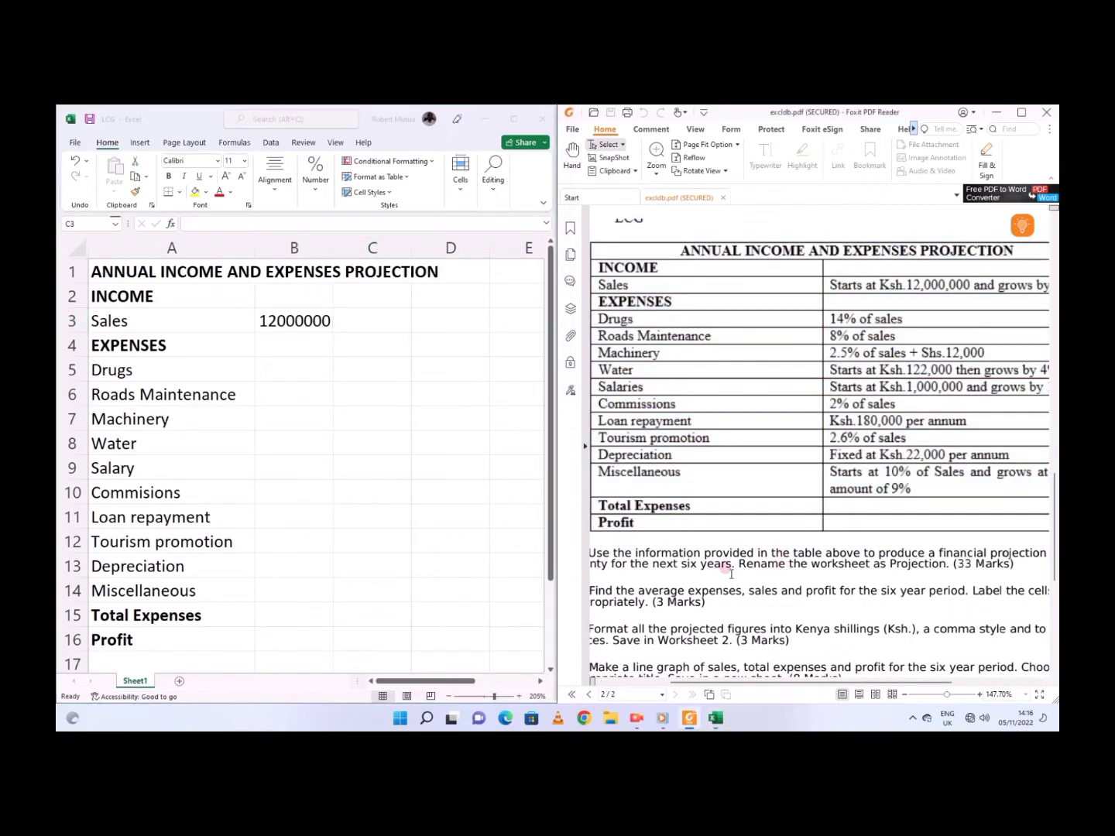
pyautogui.scroll(-1, 703, 580)
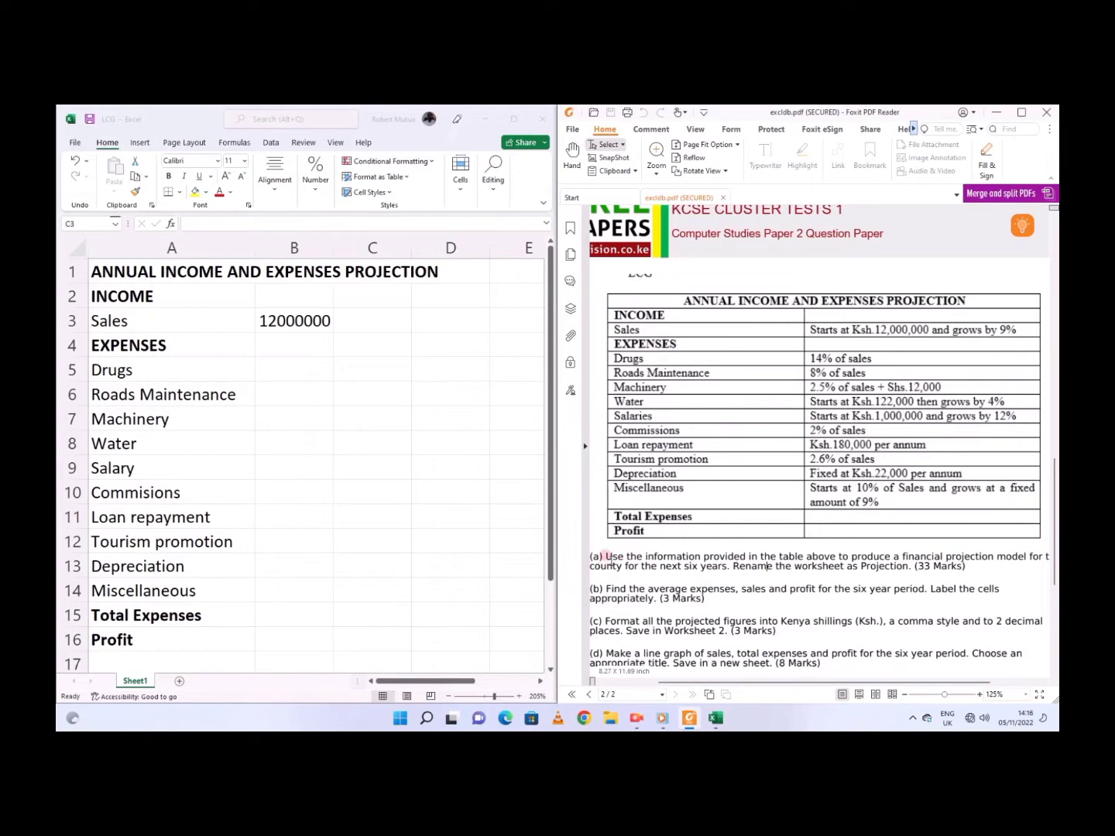
pyautogui.scroll(2, 630, 580)
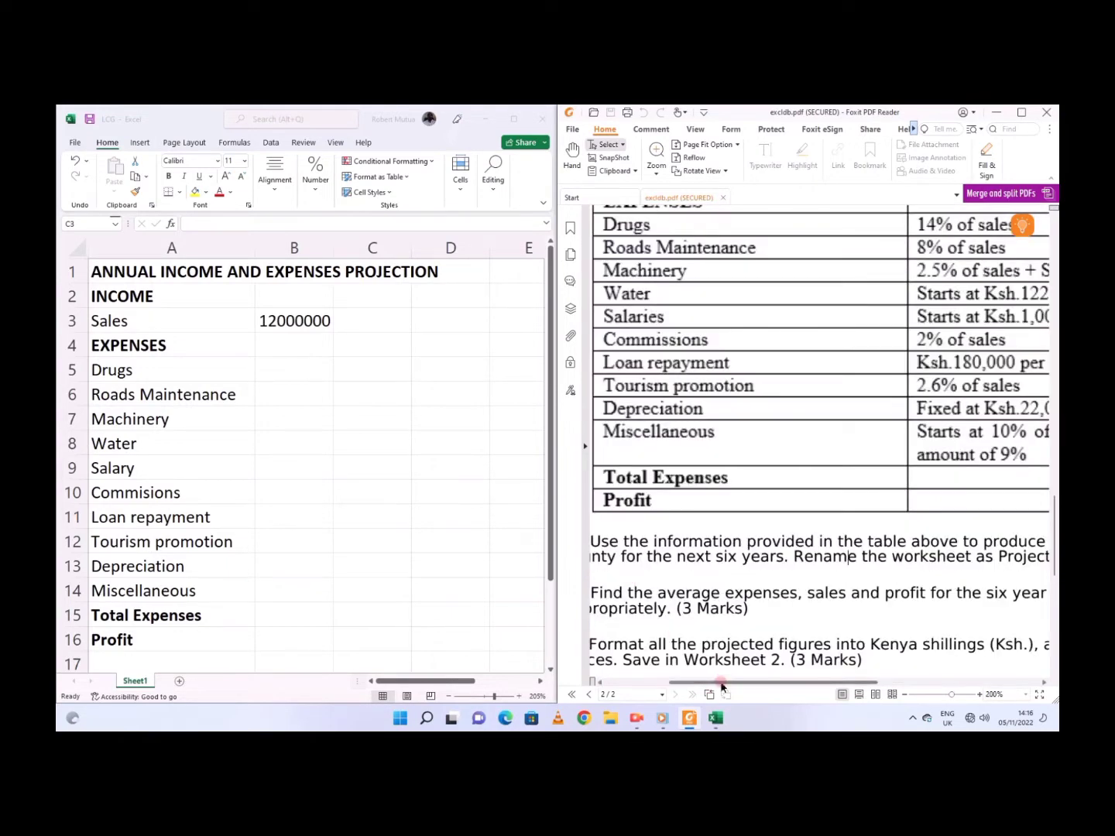
pyautogui.moveTo(721, 687); pyautogui.dragTo(694, 687)
pyautogui.moveTo(648, 541); pyautogui.dragTo(732, 536)
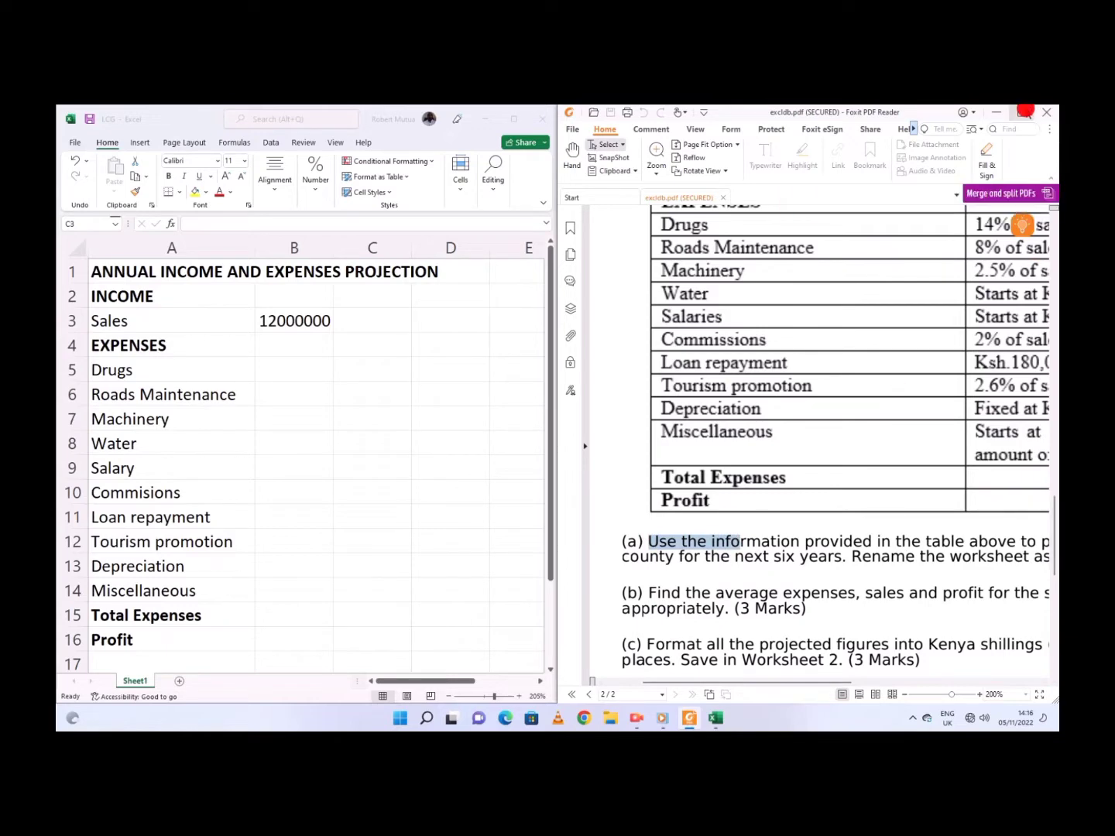
pyautogui.click(1021, 112)
pyautogui.moveTo(525, 541); pyautogui.dragTo(965, 536)
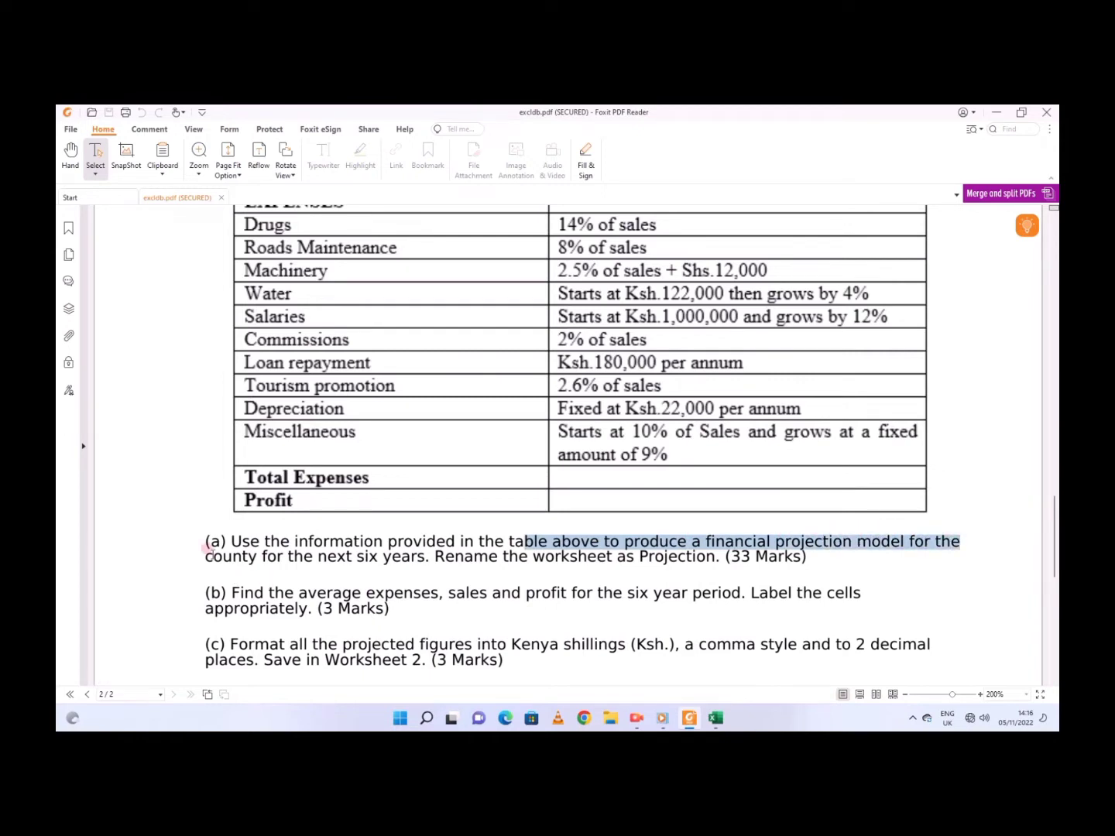
pyautogui.moveTo(205, 559); pyautogui.dragTo(431, 564)
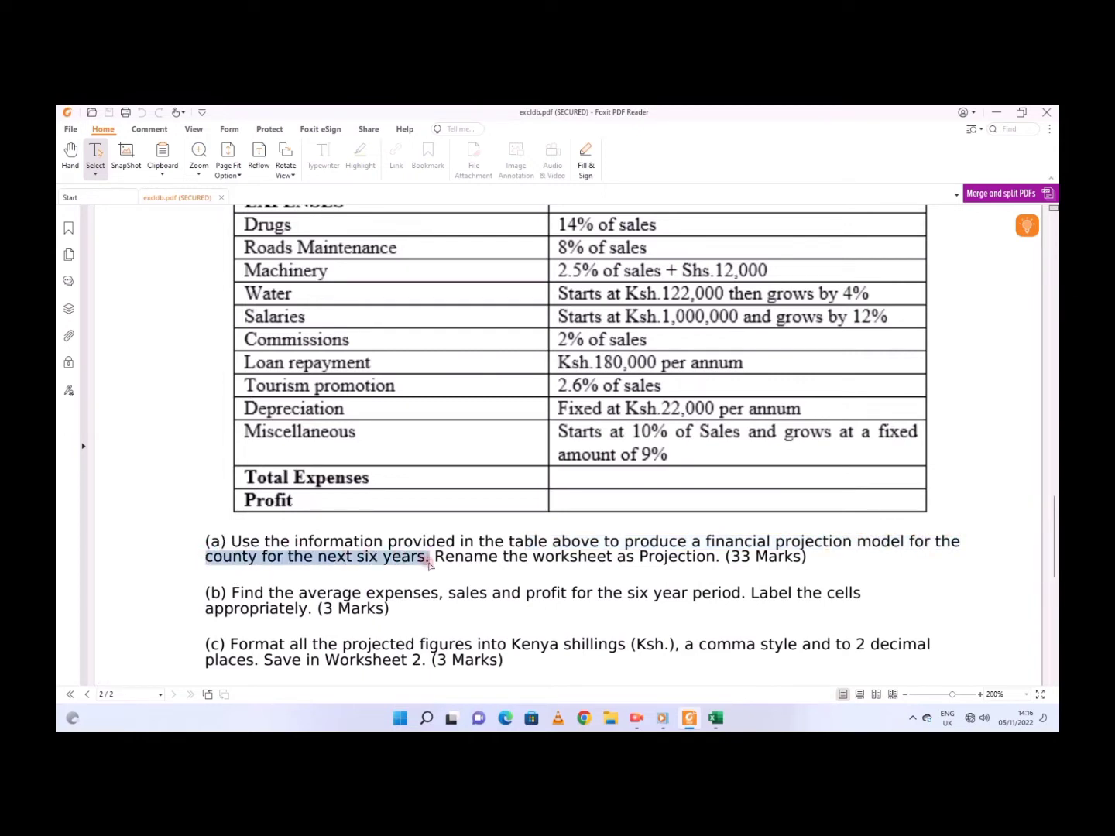
# Step: Switch back to Excel, maximize the workbook window and enter the year headings 2022 in B2 and 2023 in C2
pyautogui.click(715, 719)
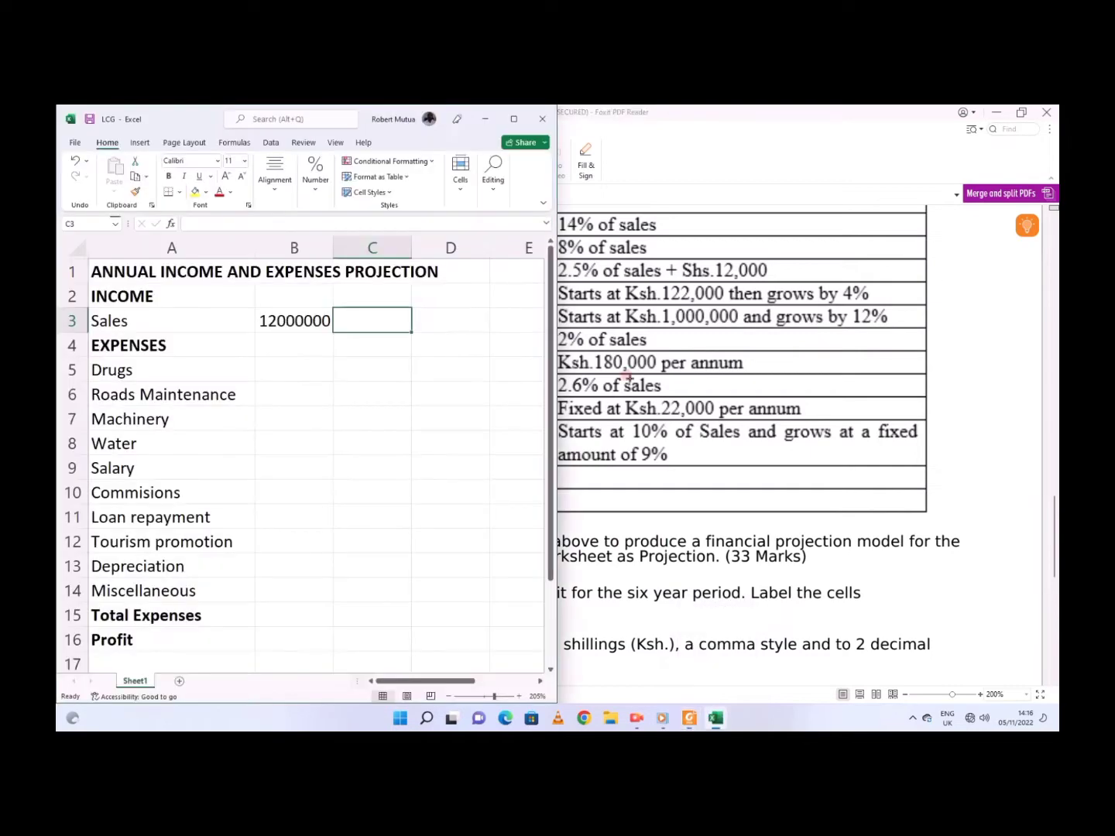
pyautogui.click(513, 119)
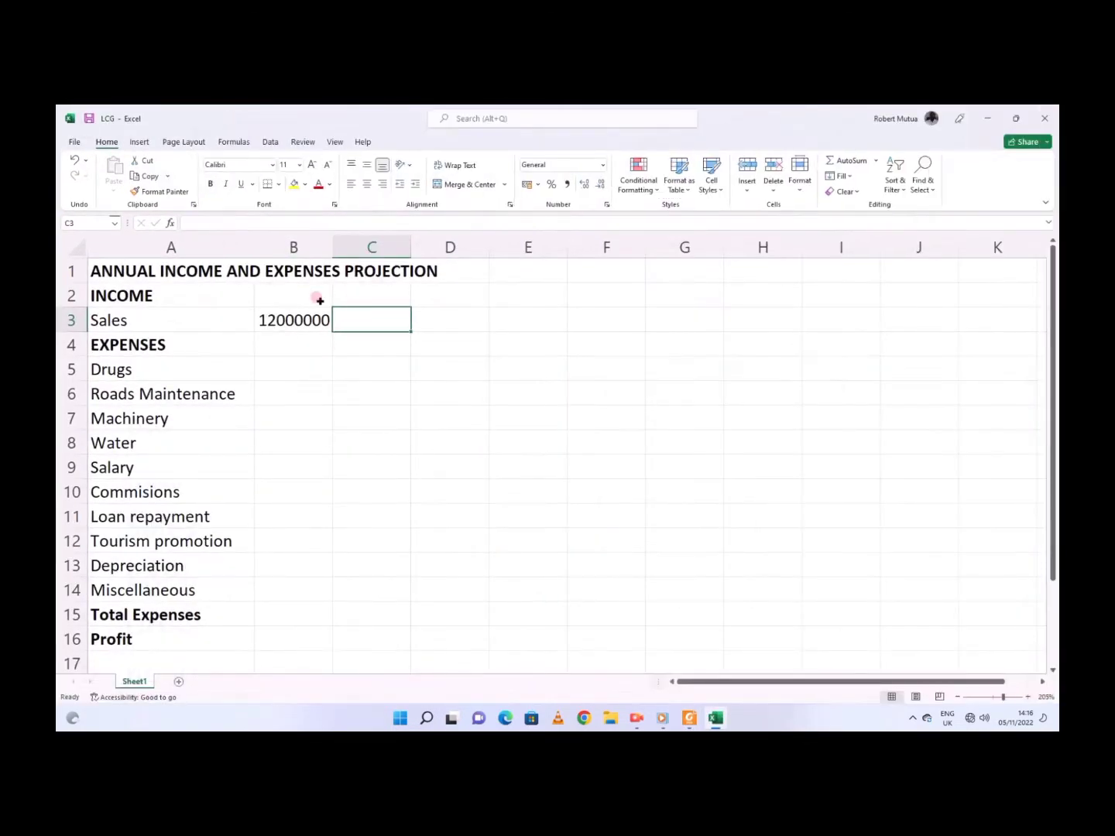
pyautogui.click(320, 301)
pyautogui.write('2022')
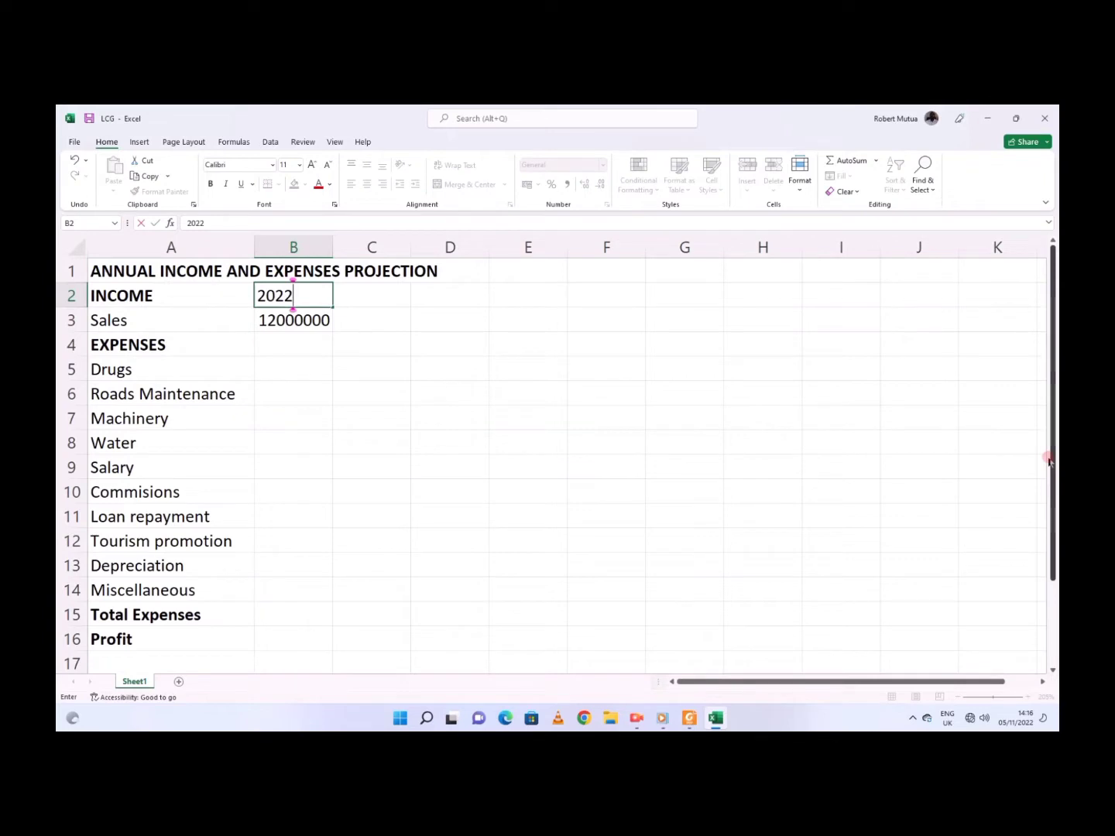
pyautogui.press('Tab')
pyautogui.write('2022')
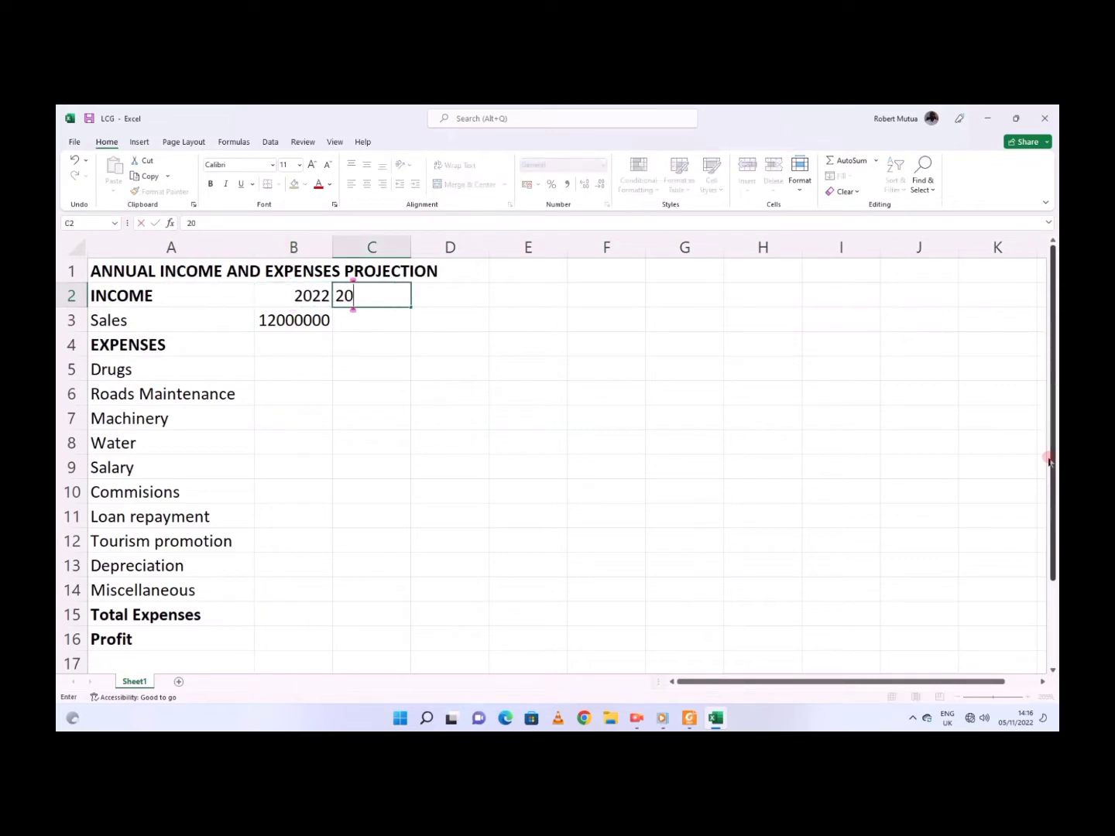
pyautogui.press('BackSpace')
pyautogui.write('3')
pyautogui.press('Tab')
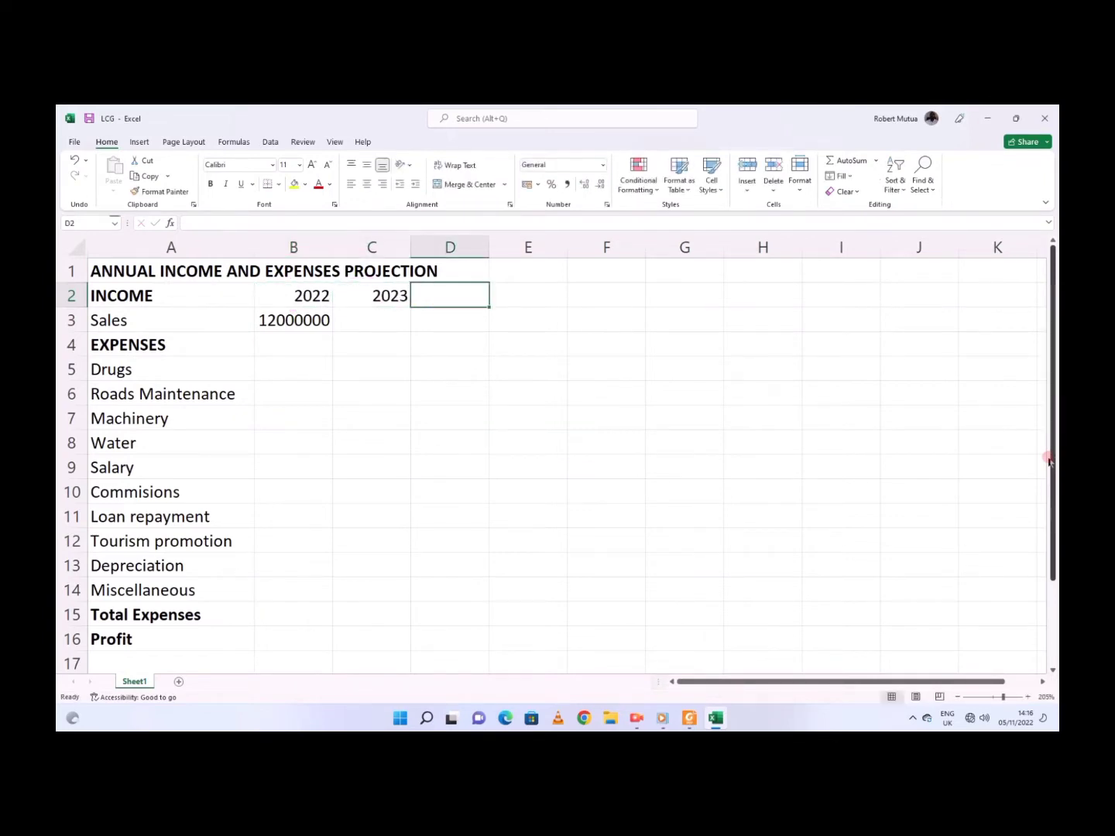
# Step: Enter the year headings 2024, 2025 and 2026 in cells D2, E2 and F2
pyautogui.write('2024')
pyautogui.press('Tab')
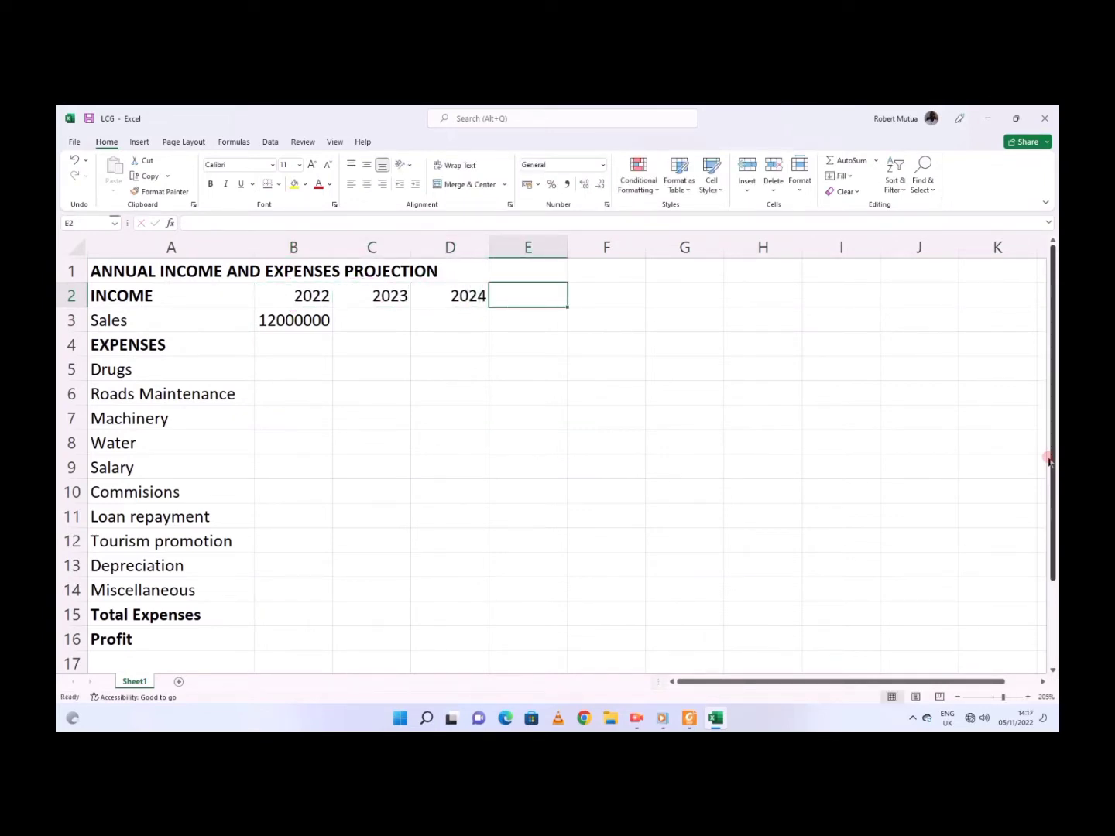
pyautogui.write('2025')
pyautogui.press('Tab')
pyautogui.write('2')
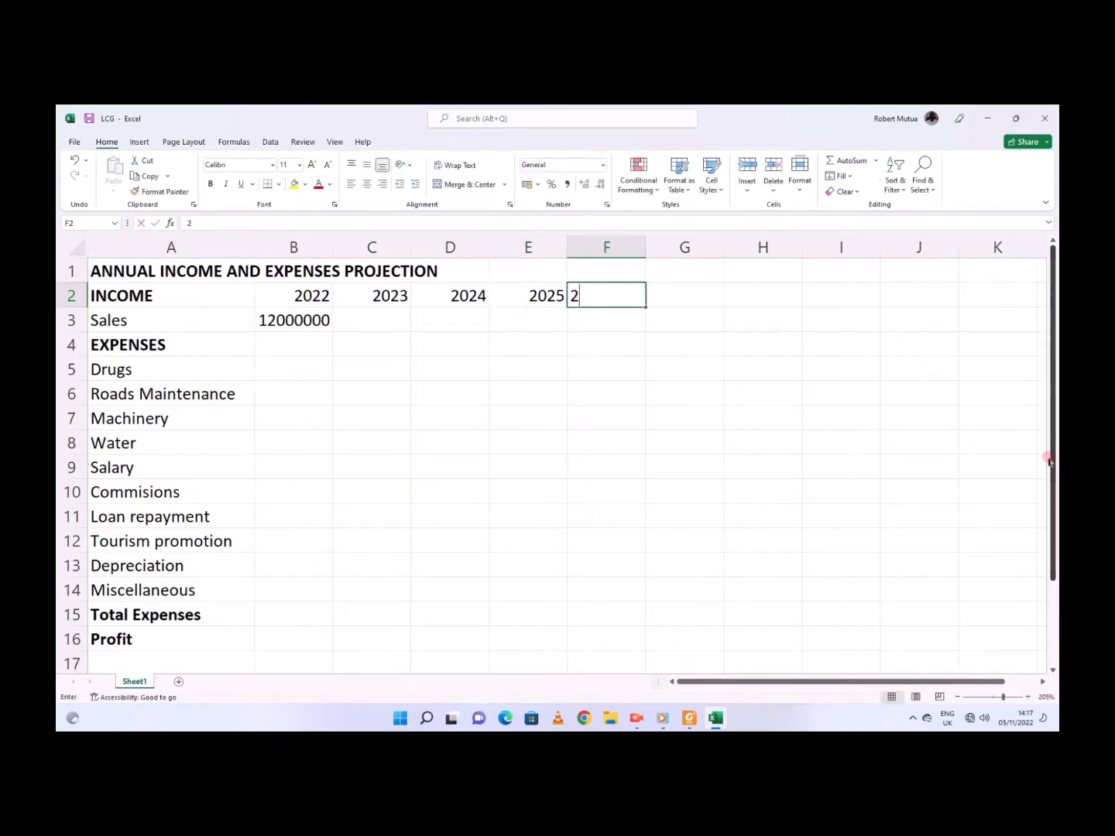
pyautogui.write('026')
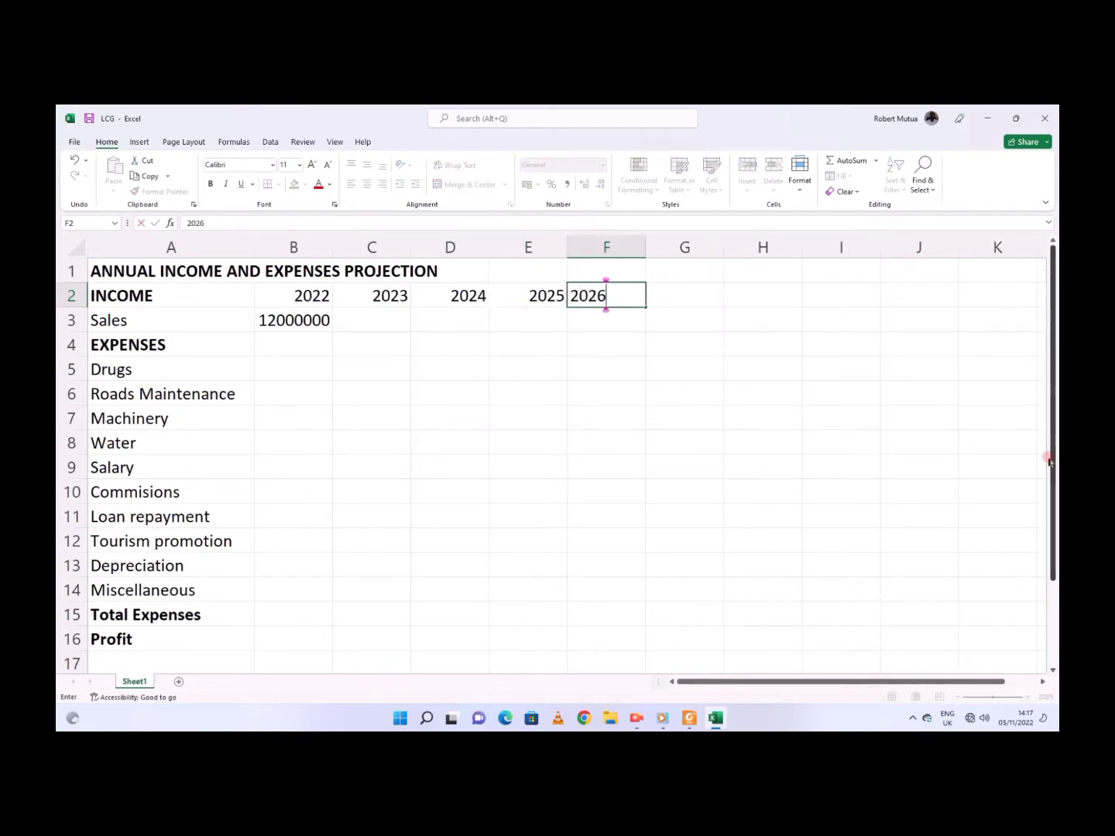
pyautogui.press('Return')
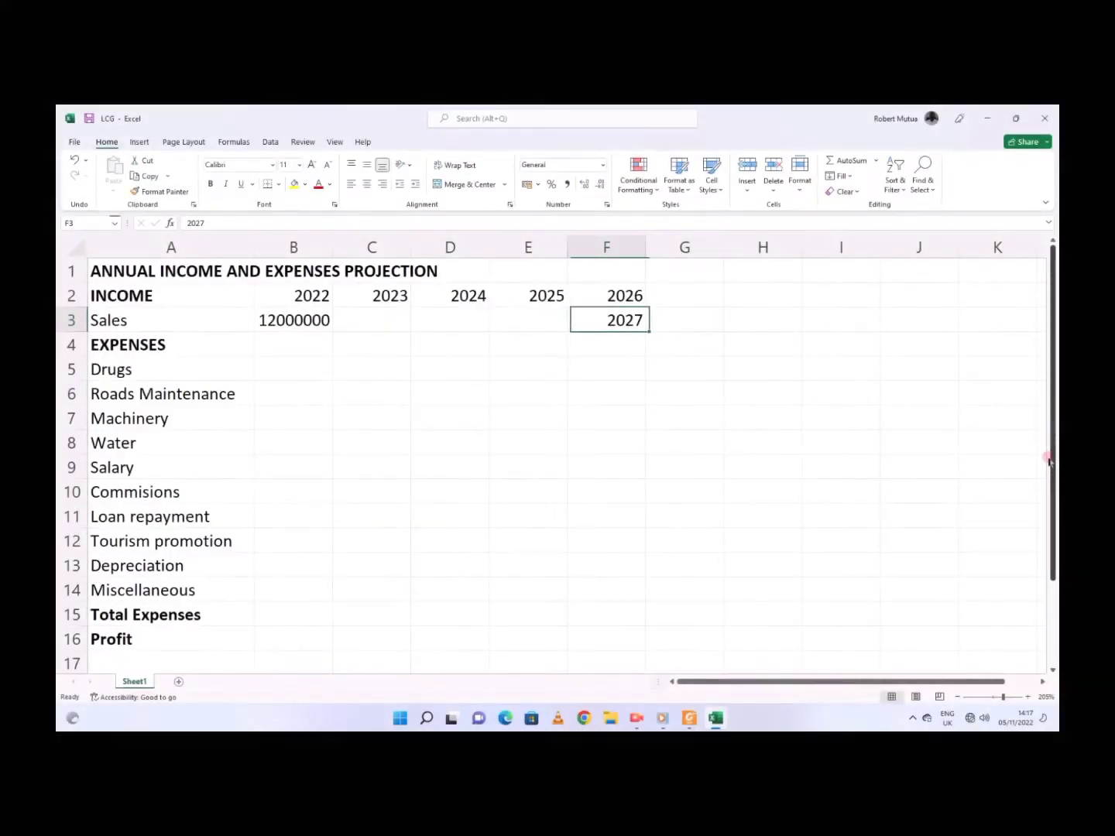
# Step: Clear the misplaced 2027 from cell F3 and enter the year heading 2027 in cell G2
pyautogui.press('Up')
pyautogui.press('Down')
pyautogui.press('Delete')
pyautogui.press('Up')
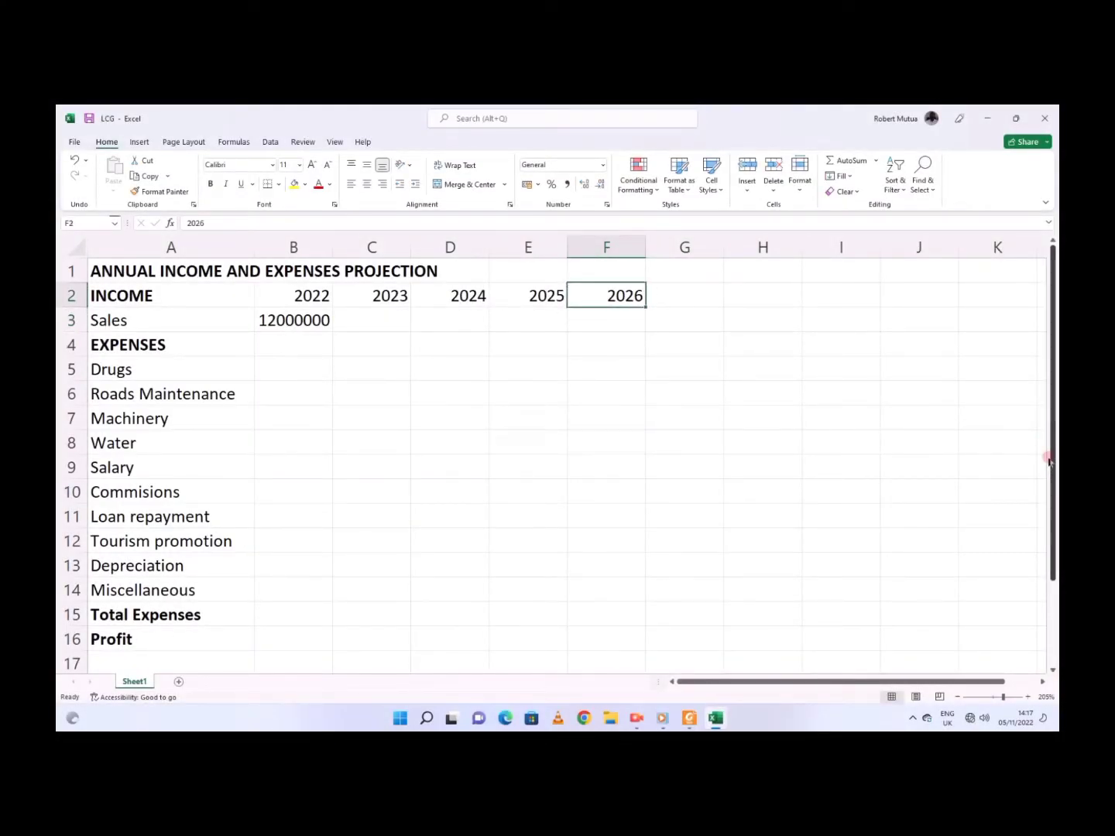
pyautogui.press('Right')
pyautogui.write('2027')
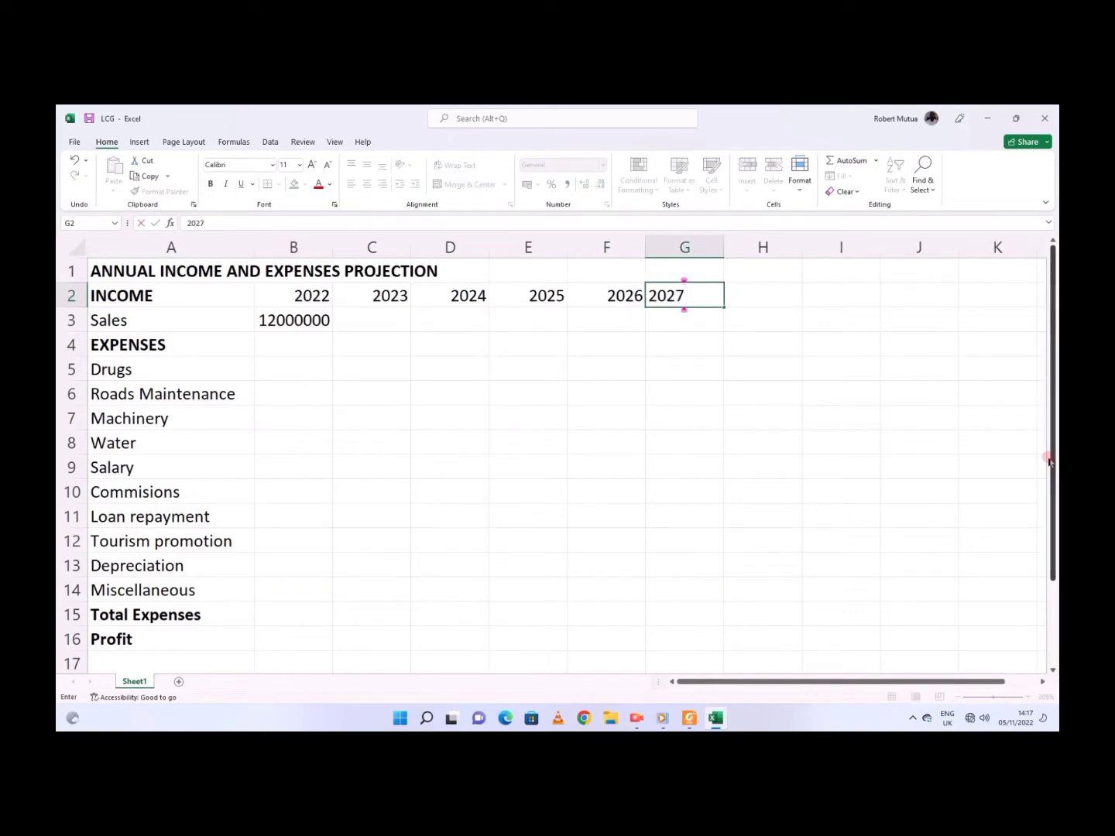
pyautogui.press('Left')
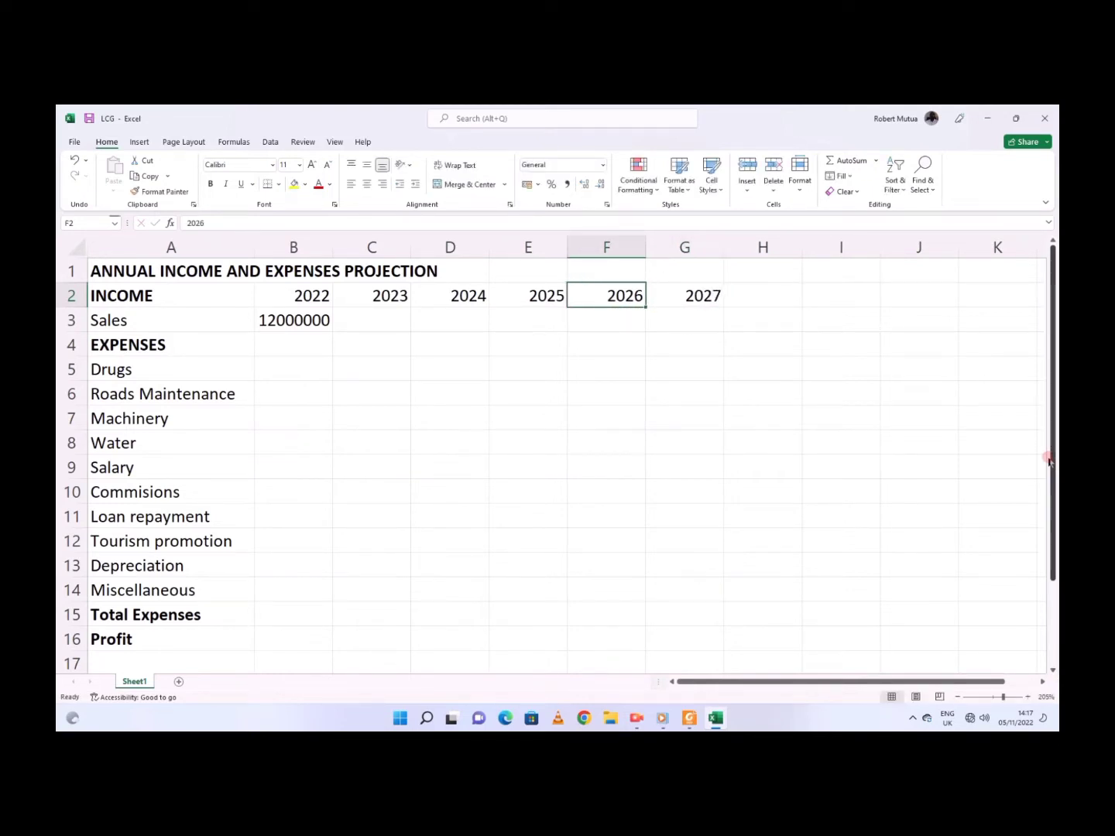
pyautogui.press('Left')
pyautogui.press('Left')
pyautogui.press('Left')
pyautogui.press('Left')
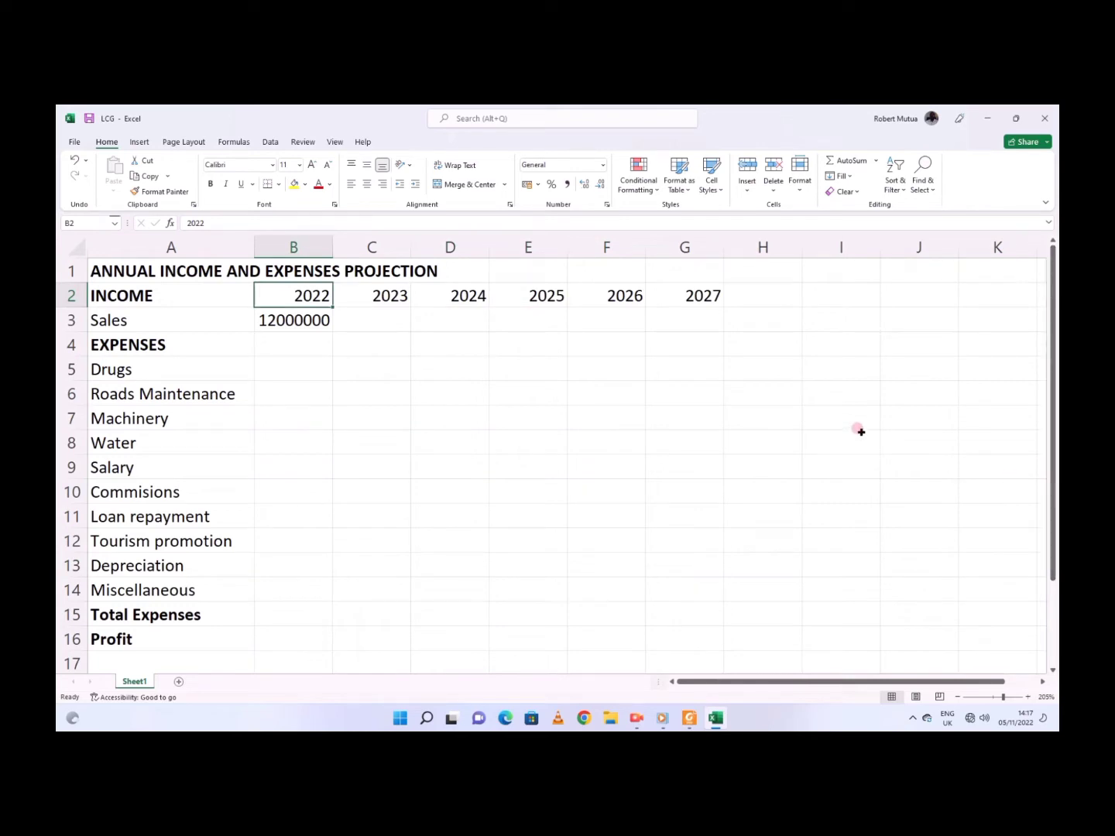
# Step: Arrange the workbook side by side with the exam PDF and show the table column with the sales and expense rules
pyautogui.click(310, 323)
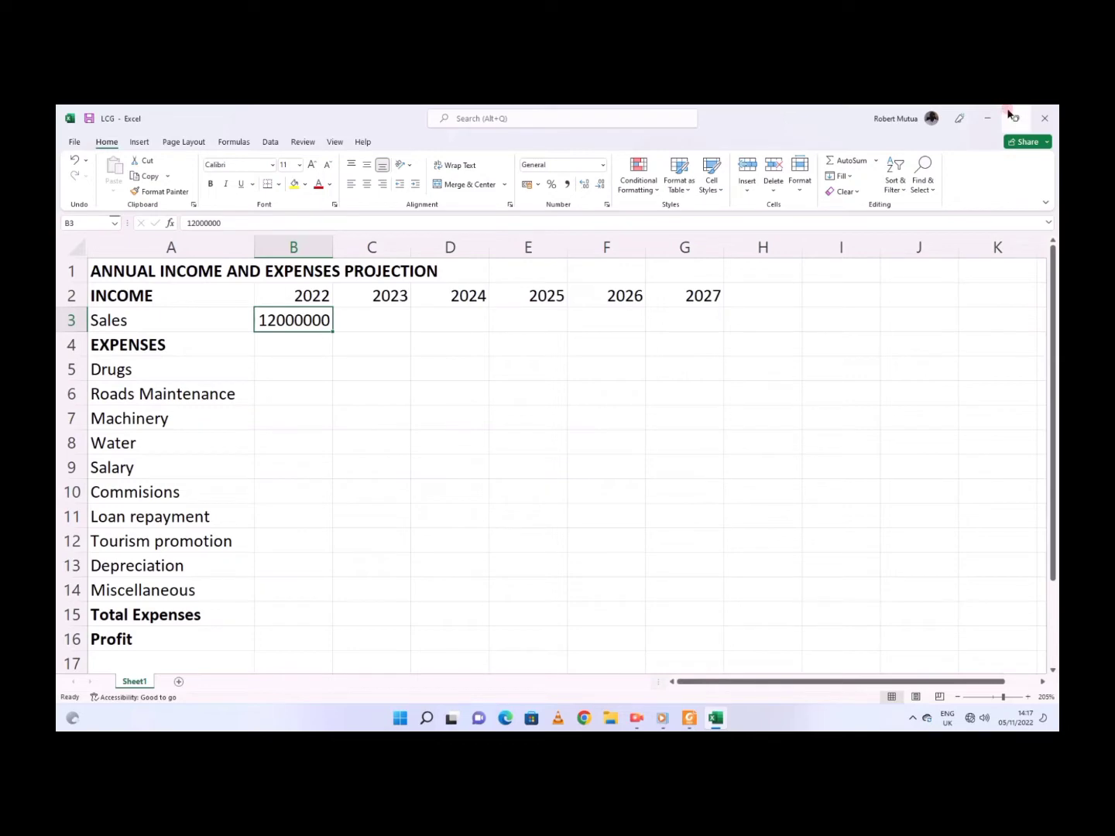
pyautogui.moveTo(1012, 116)
pyautogui.click(940, 144)
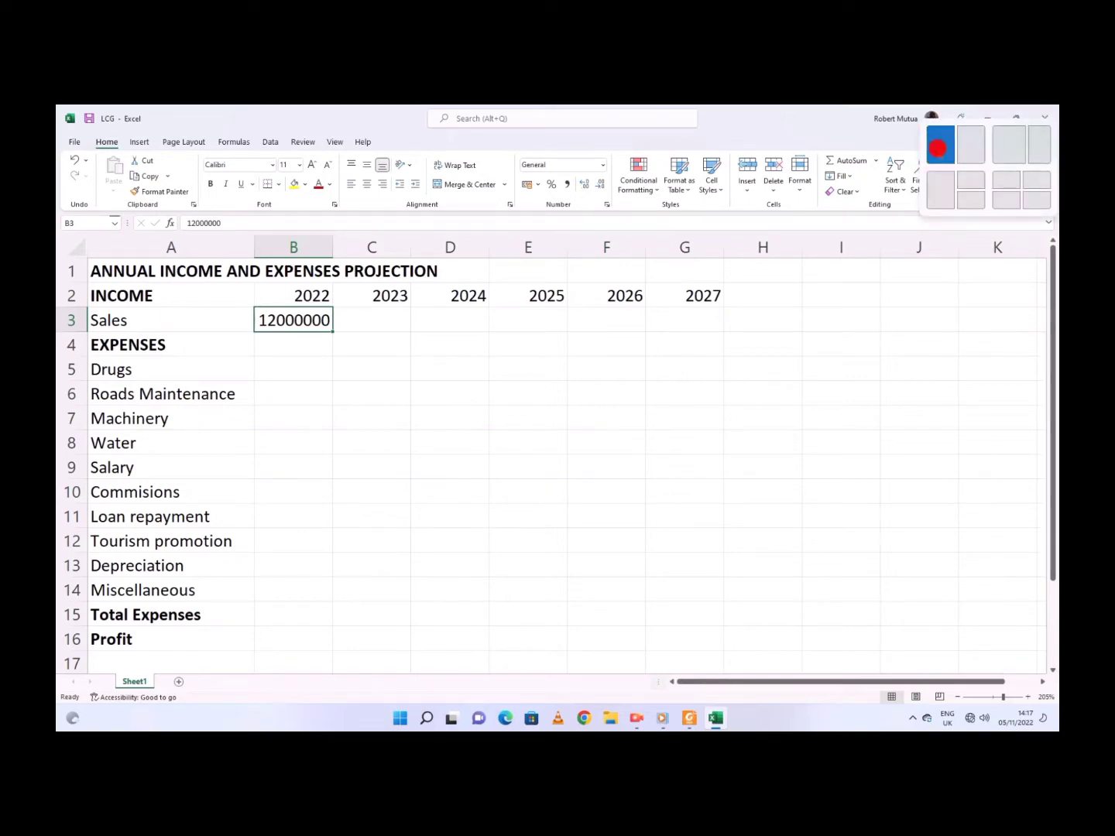
pyautogui.click(811, 294)
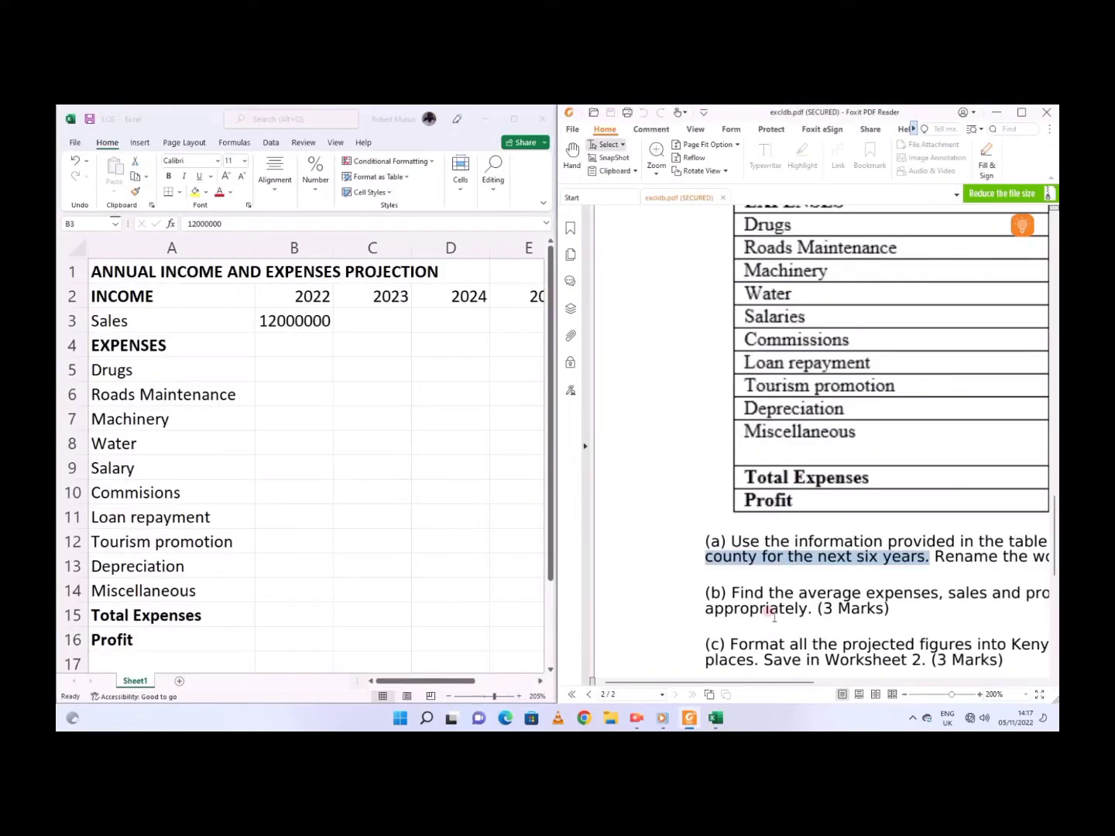
pyautogui.moveTo(775, 681); pyautogui.dragTo(912, 686)
pyautogui.scroll(2, 911, 487)
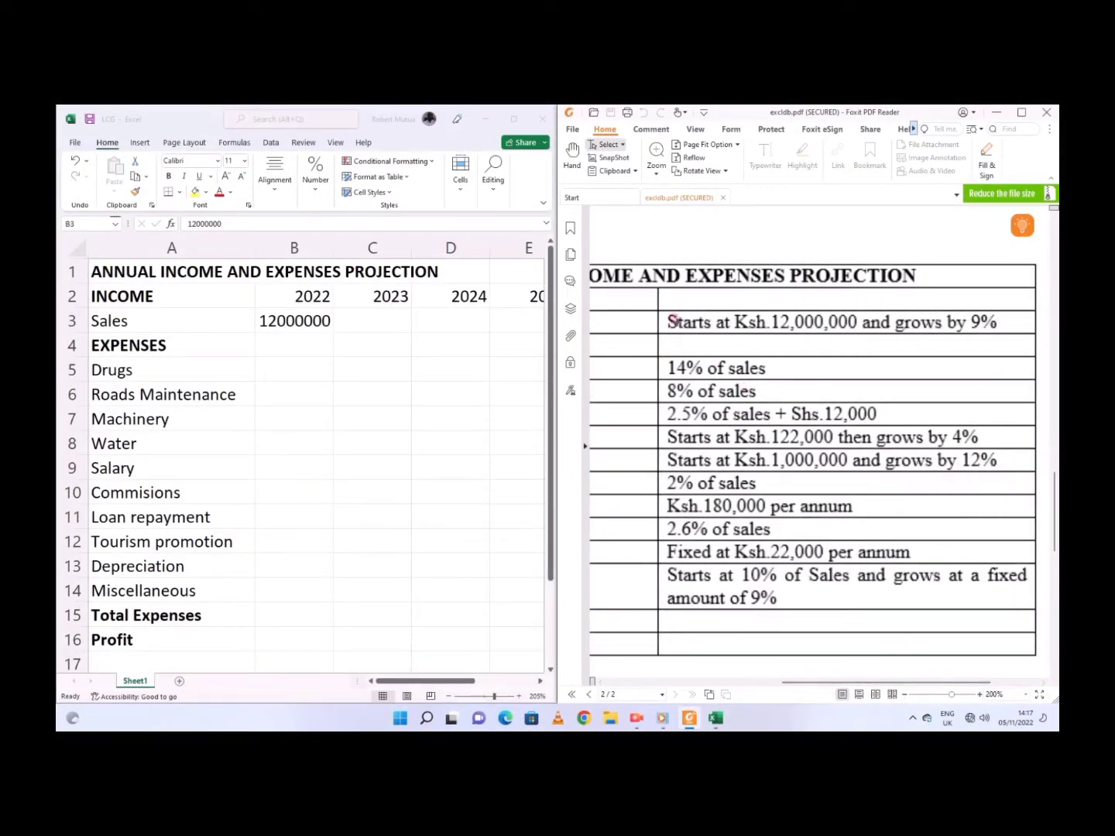
# Step: Enter the 2023 sales formula =109%*B3 in cell C3, following the 9% growth rule in the exam PDF
pyautogui.click(674, 323)
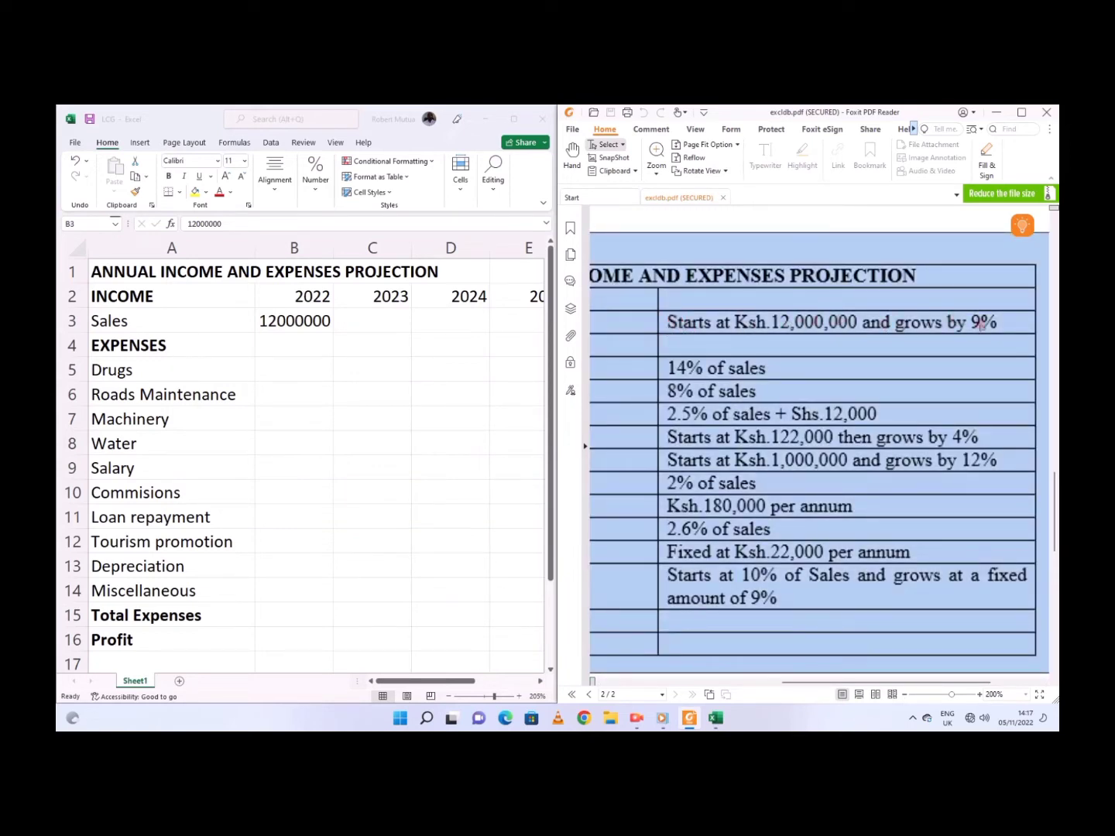
pyautogui.click(391, 318)
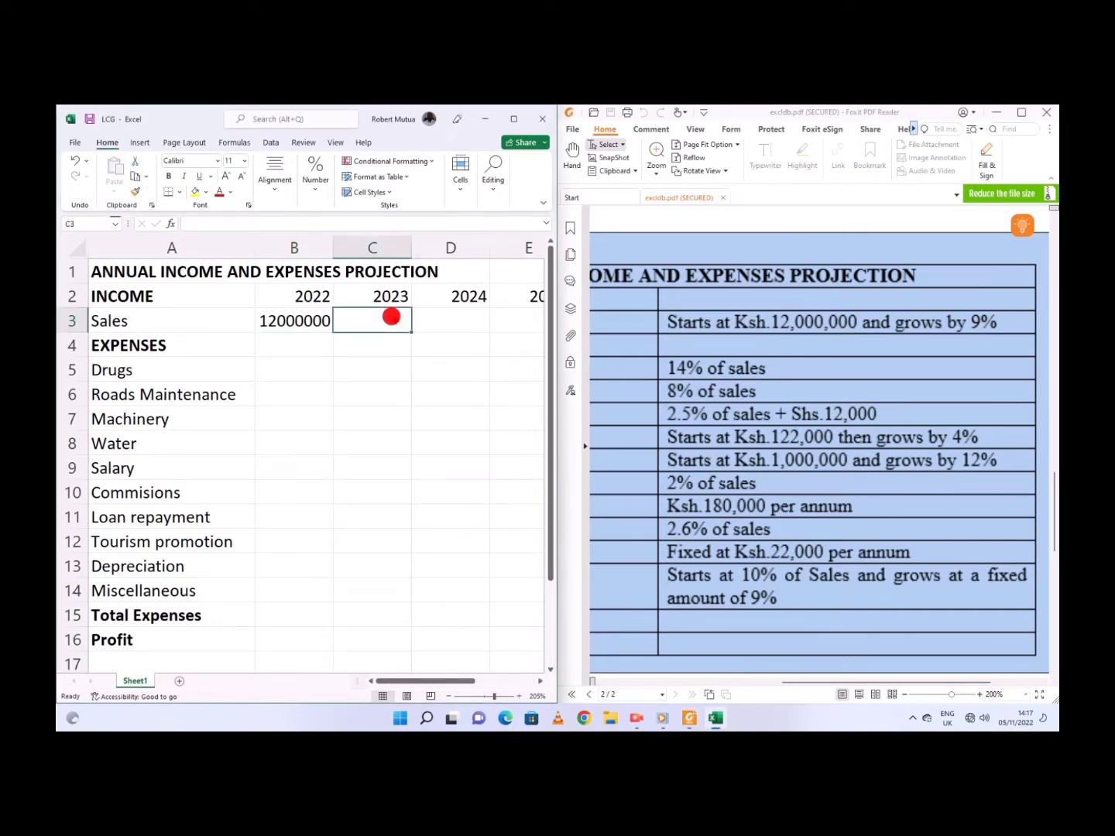
pyautogui.write('=1.09')
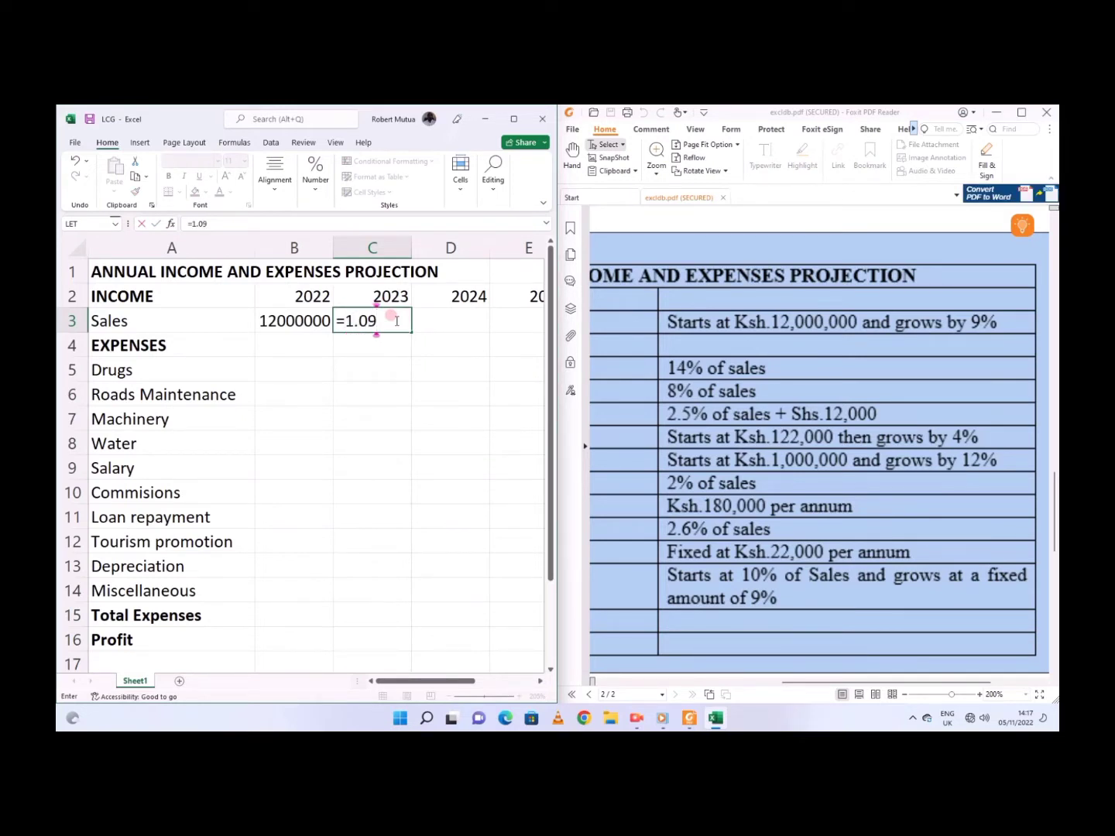
pyautogui.press('BackSpace')
pyautogui.press('BackSpace')
pyautogui.write('0')
pyautogui.write('9')
pyautogui.write('%')
pyautogui.click(298, 317)
pyautogui.press('Return')
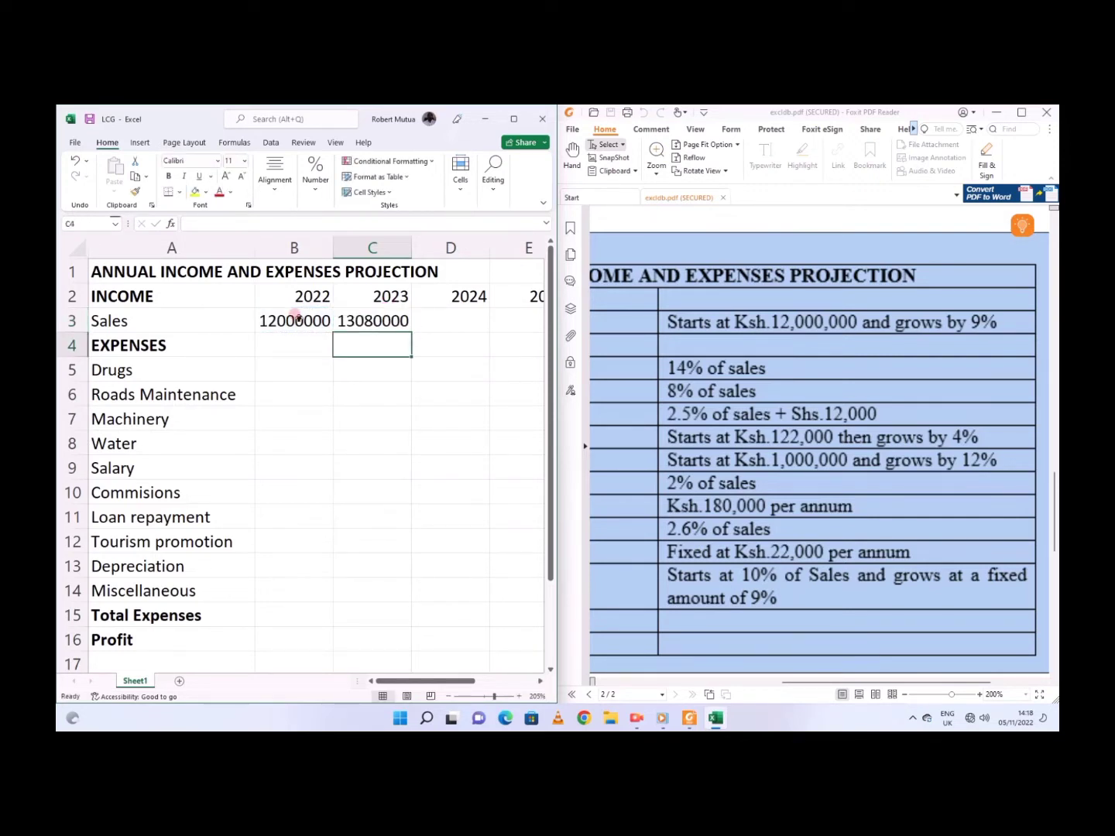
# Step: Fill the sales growth formula from C3 across to G3 and check the copied formulas for 2024 to 2027
pyautogui.click(360, 318)
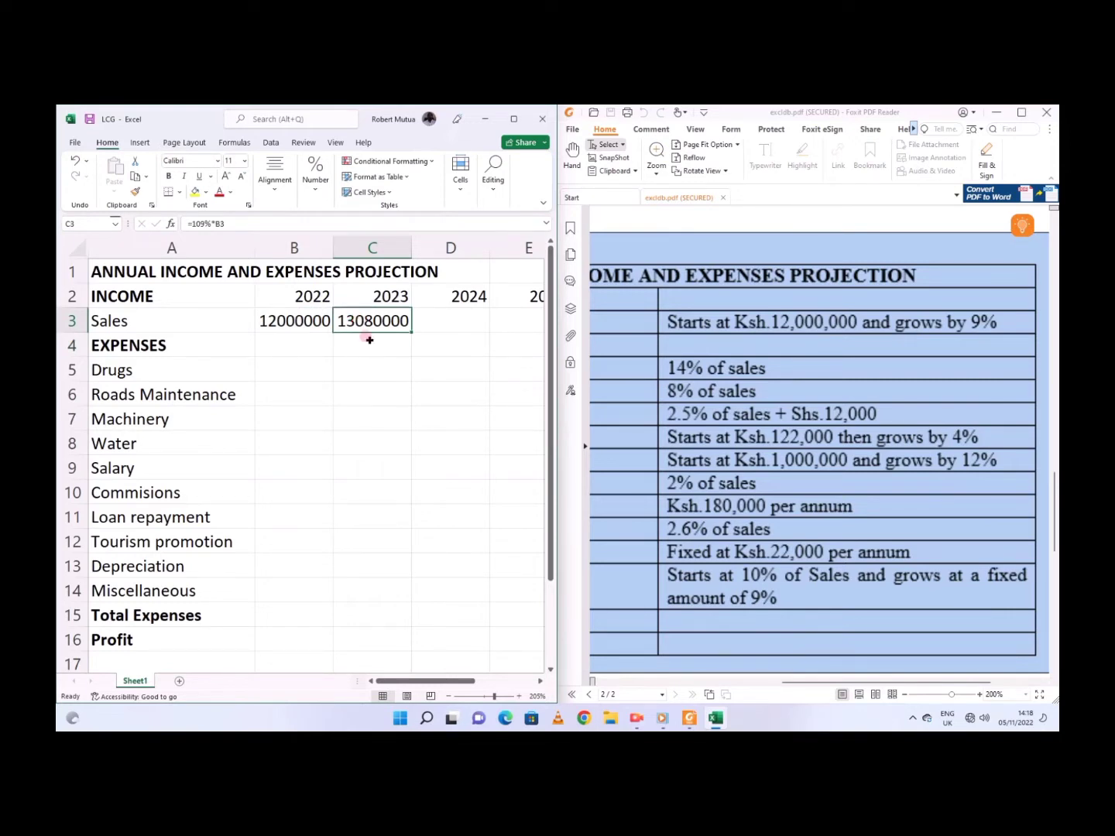
pyautogui.moveTo(431, 681); pyautogui.dragTo(461, 680)
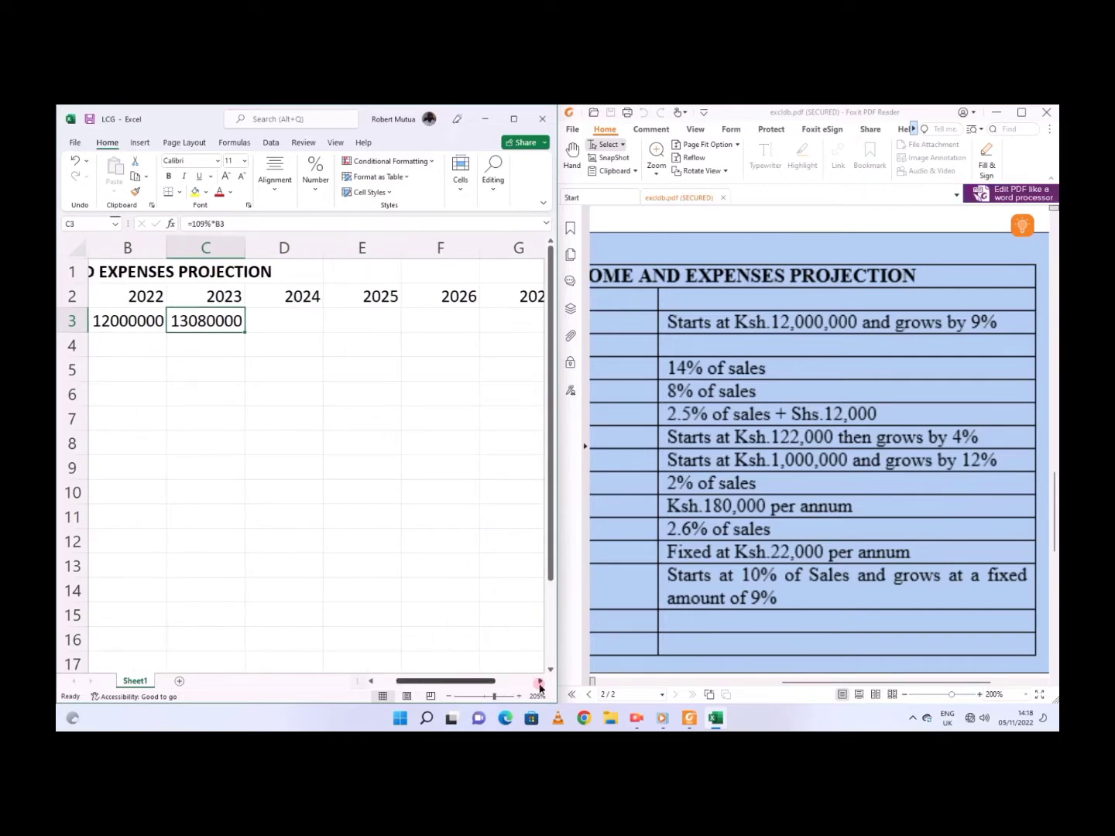
pyautogui.click(540, 681)
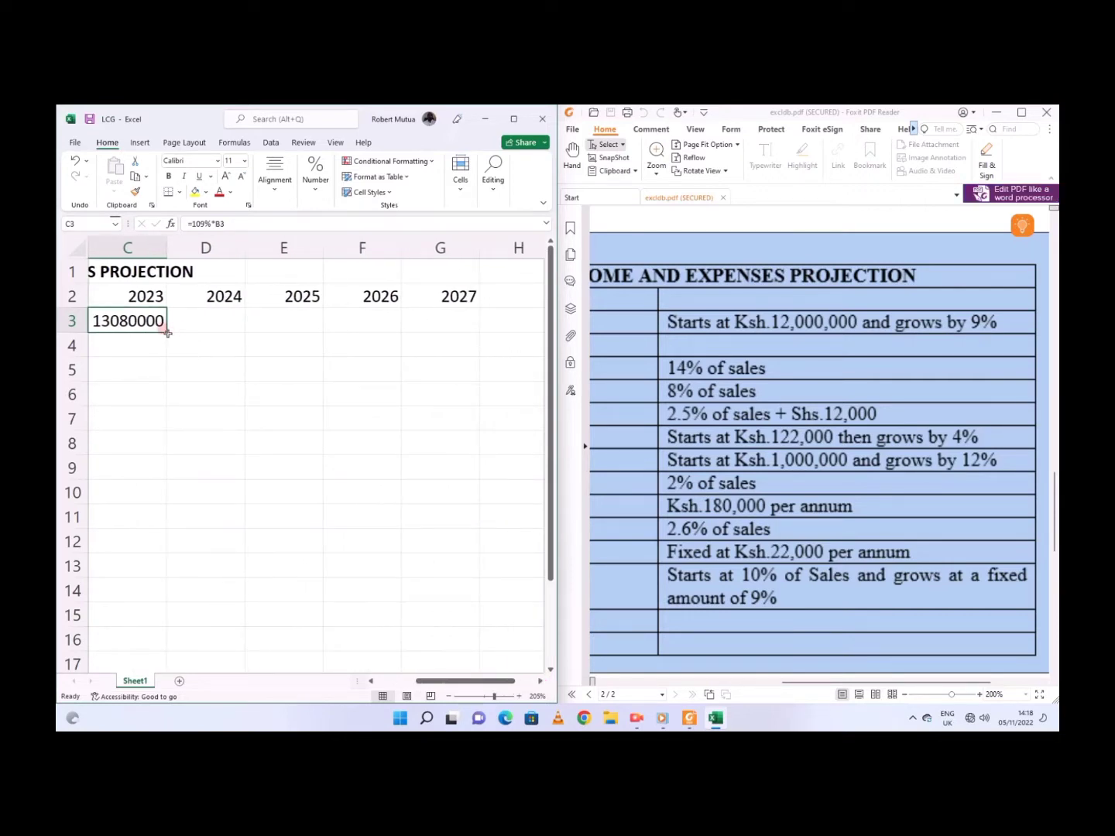
pyautogui.moveTo(167, 333); pyautogui.dragTo(441, 325)
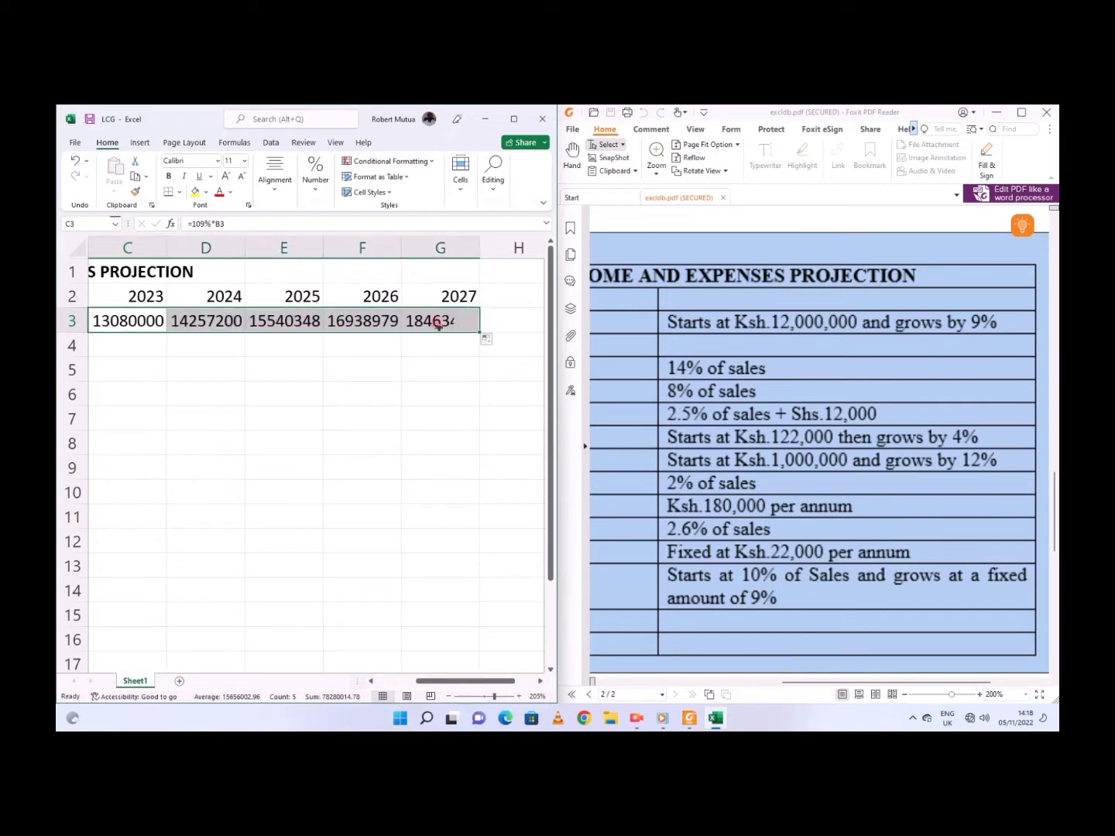
pyautogui.click(199, 321)
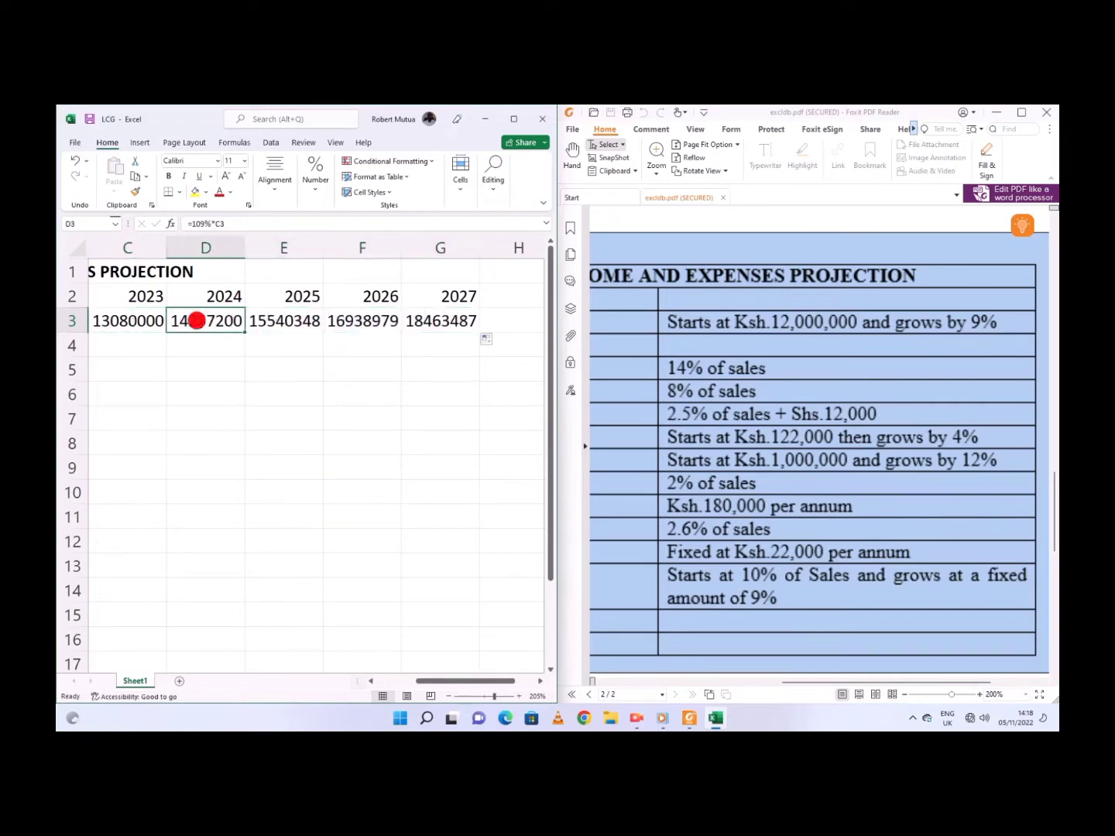
pyautogui.click(273, 317)
pyautogui.click(379, 315)
pyautogui.click(422, 317)
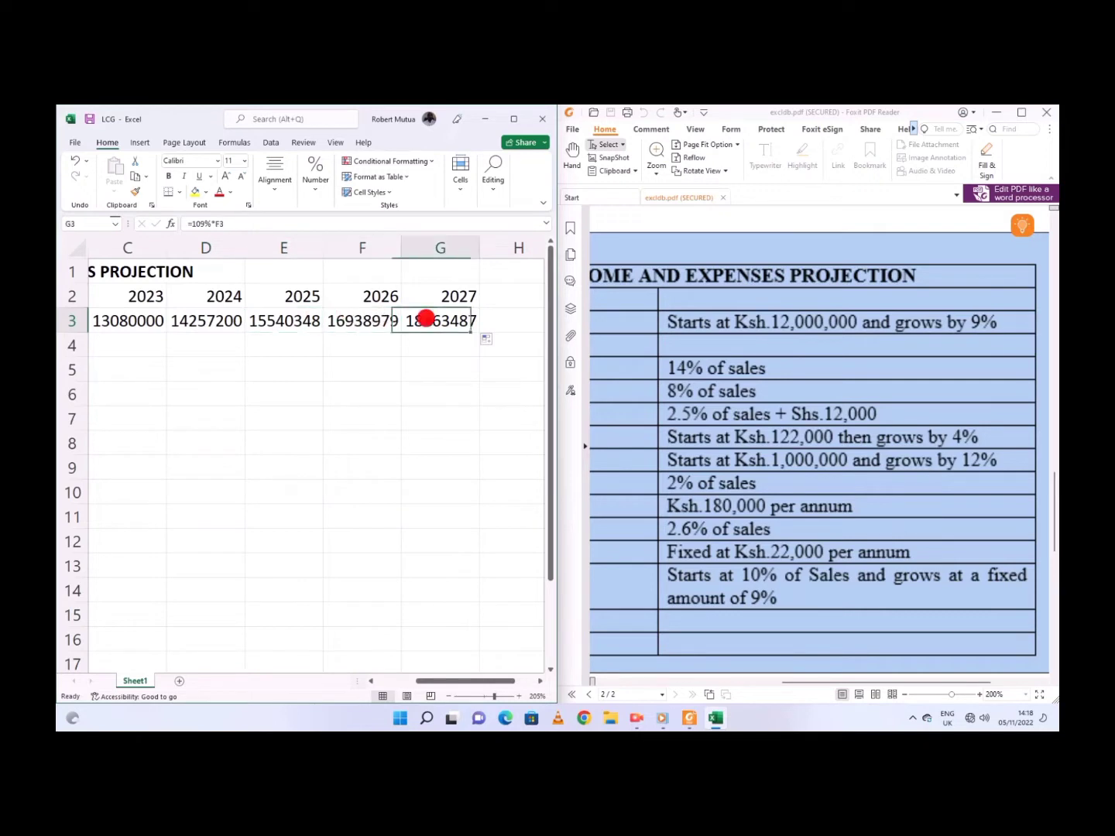
pyautogui.moveTo(462, 680); pyautogui.dragTo(419, 696)
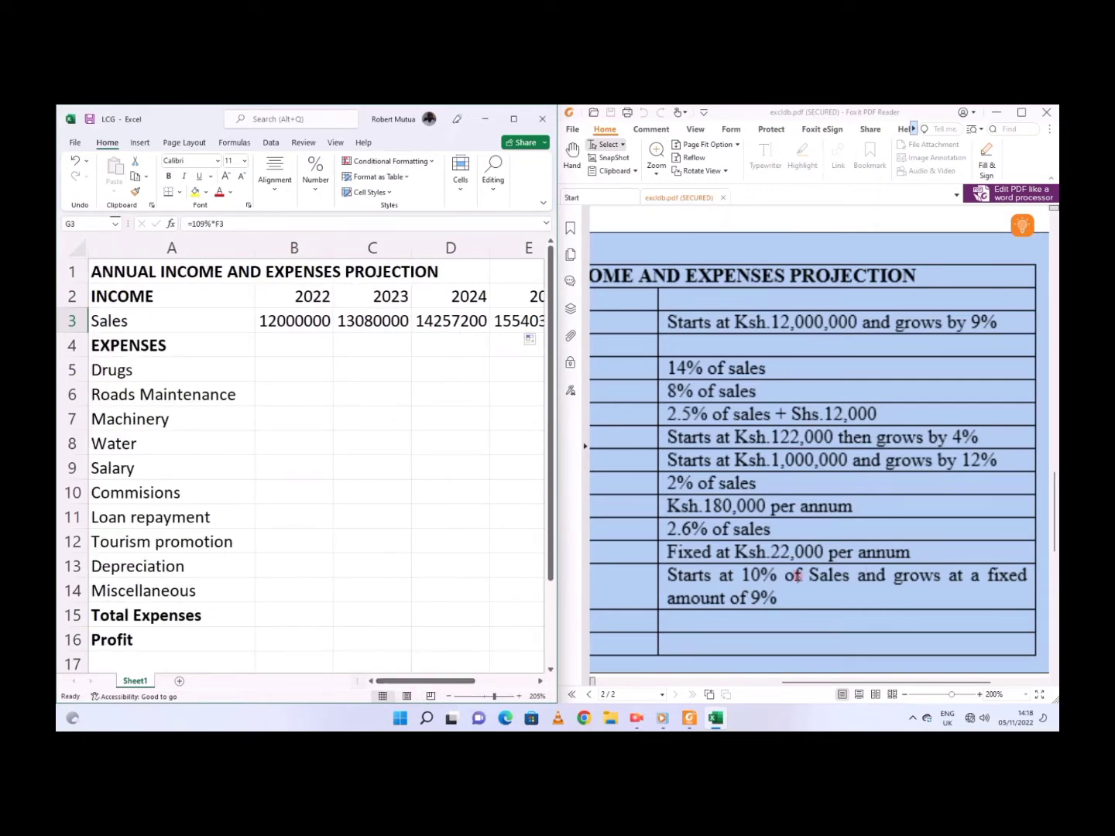
# Step: Show the item names in the exam PDF table to find the Drugs rule, and maximize the Excel workbook window
pyautogui.click(765, 463)
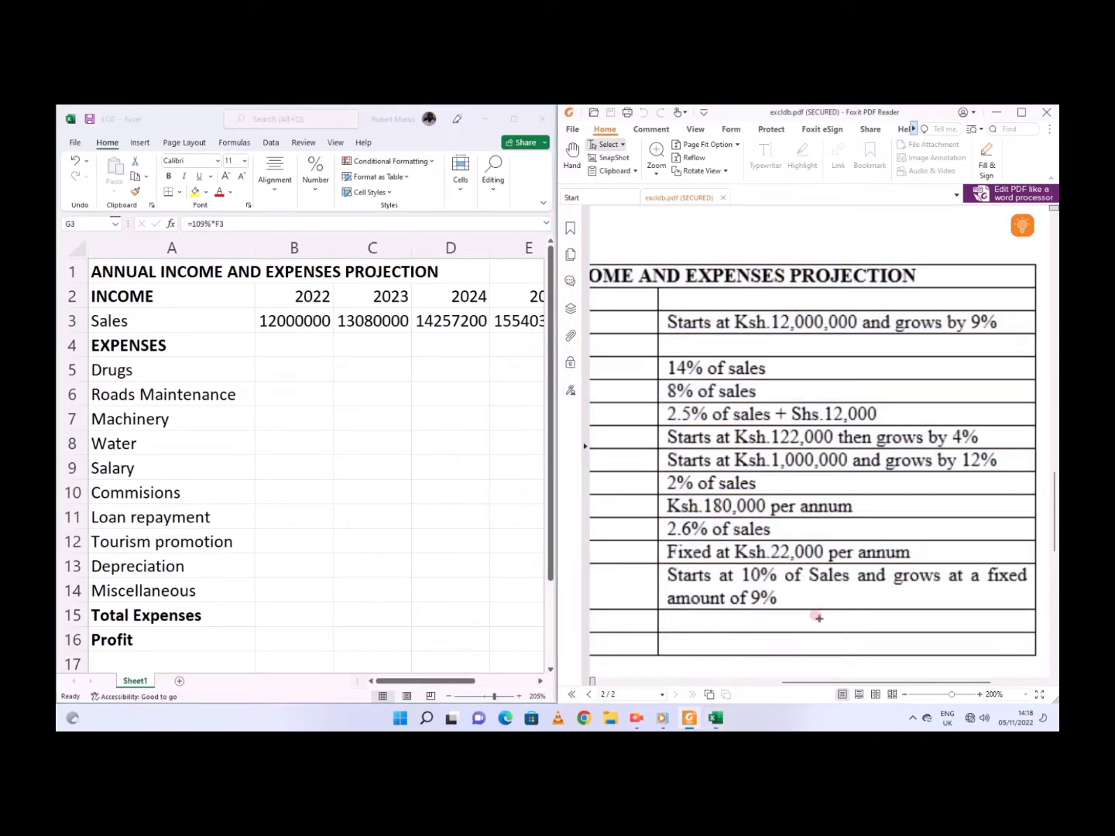
pyautogui.moveTo(813, 682); pyautogui.dragTo(707, 706)
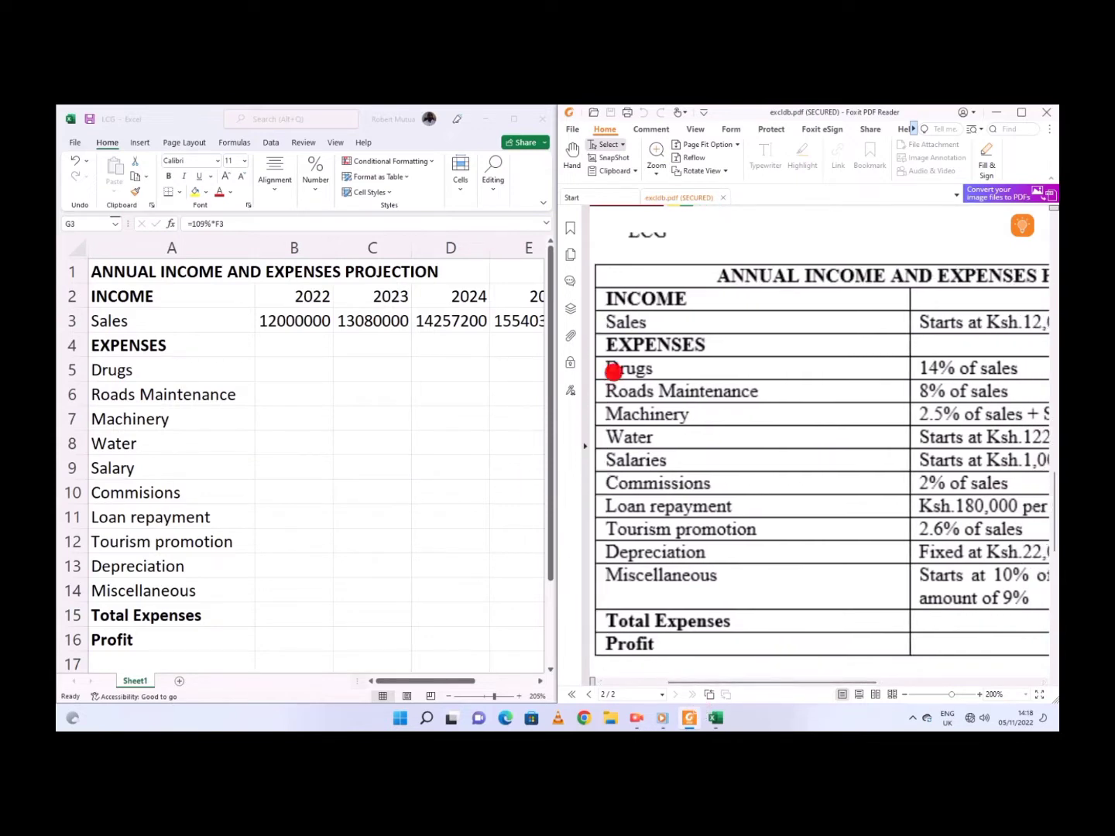
pyautogui.click(611, 371)
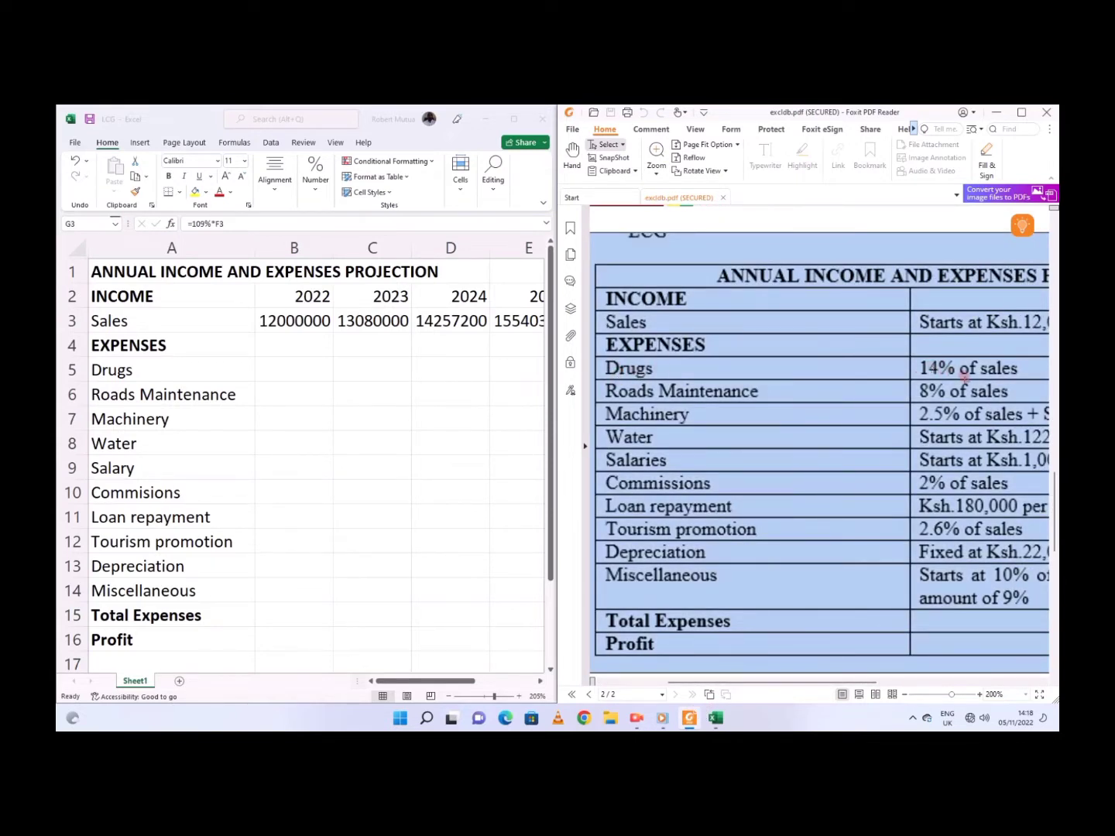
pyautogui.click(282, 368)
pyautogui.press('F2')
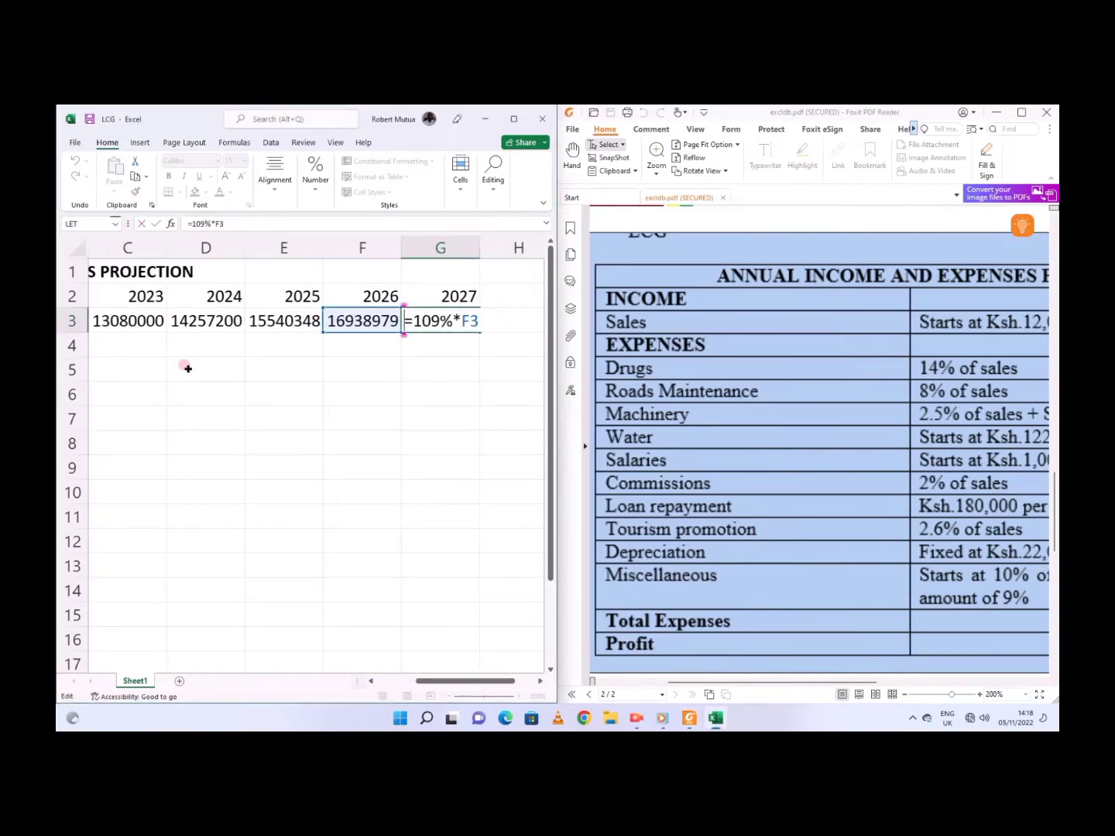
pyautogui.hotkey('ctrl', 'Return')
pyautogui.moveTo(441, 680); pyautogui.dragTo(400, 683)
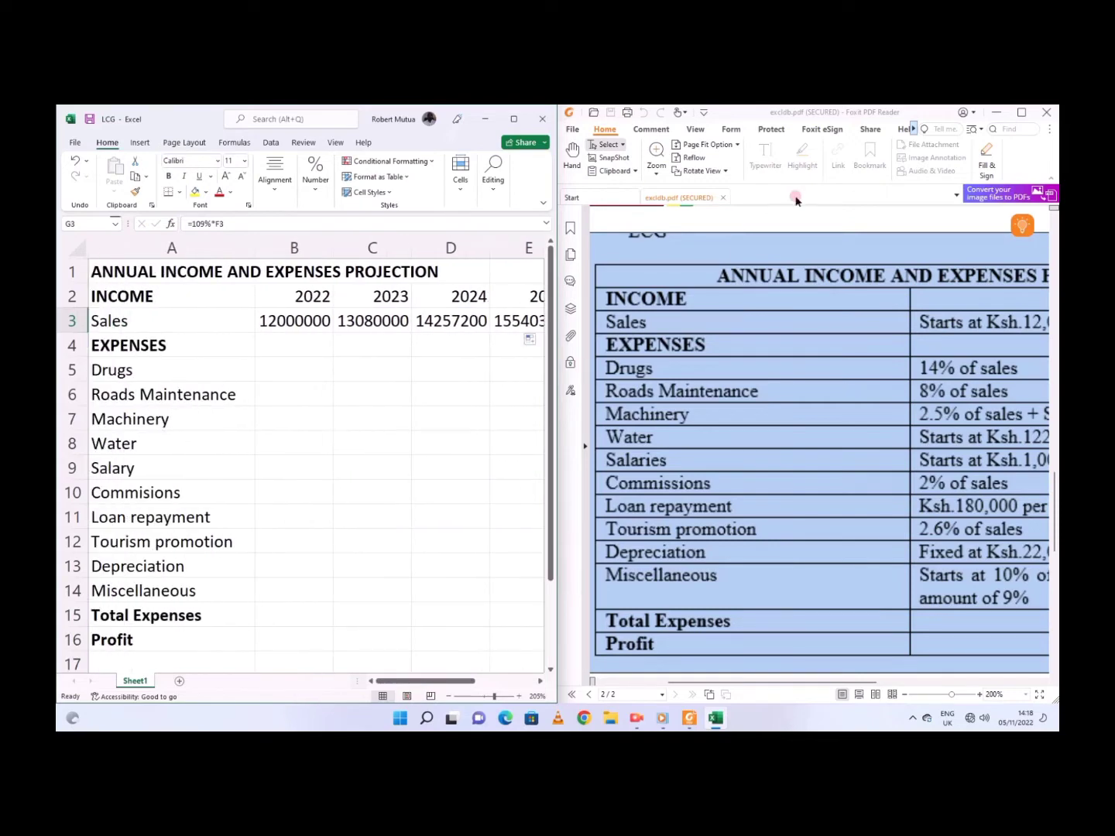
pyautogui.click(513, 120)
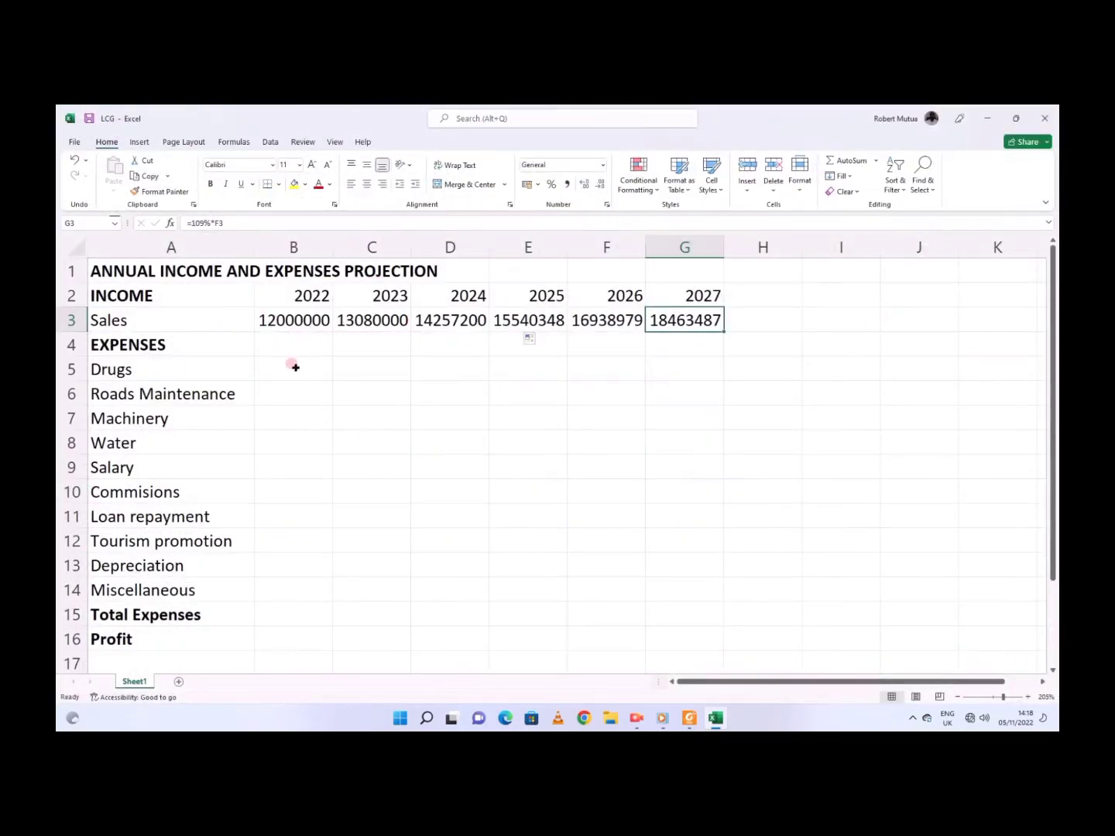
# Step: Enter the Drugs formula =14%*B3 in cell B5 and fill it across to G5
pyautogui.click(291, 364)
pyautogui.write('=1')
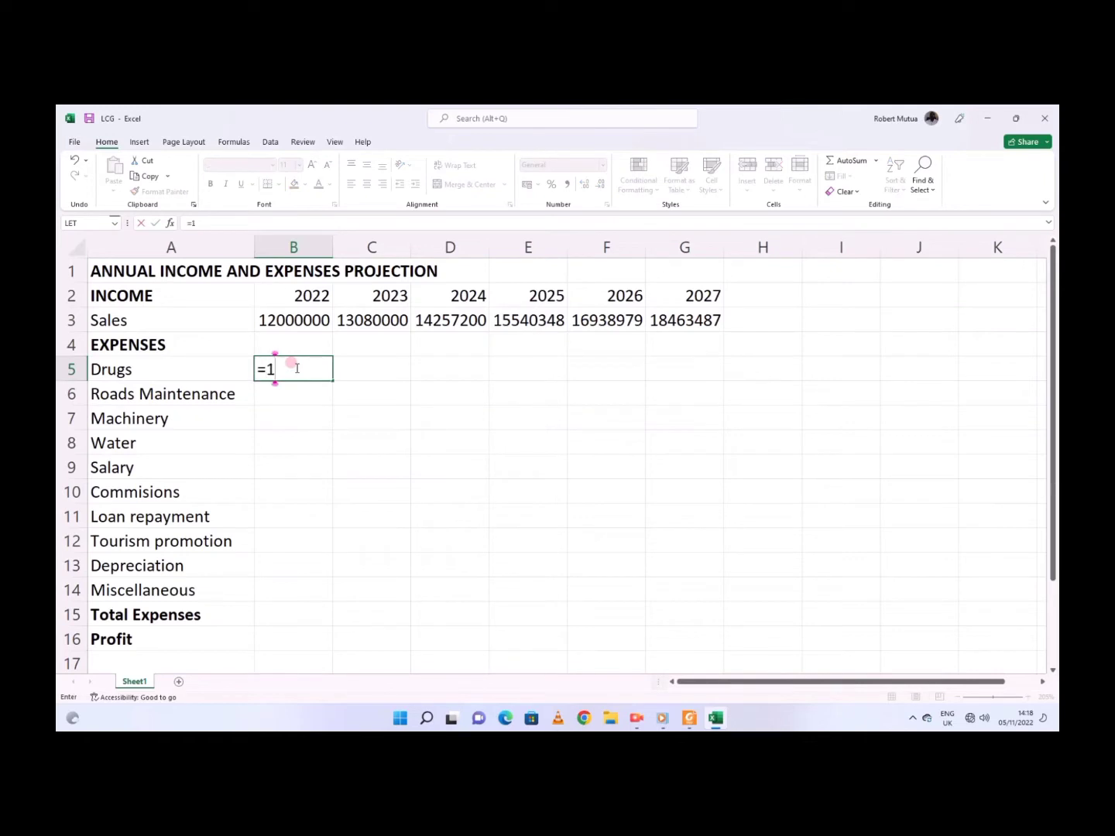
pyautogui.write('4%*')
pyautogui.click(309, 316)
pyautogui.press('Return')
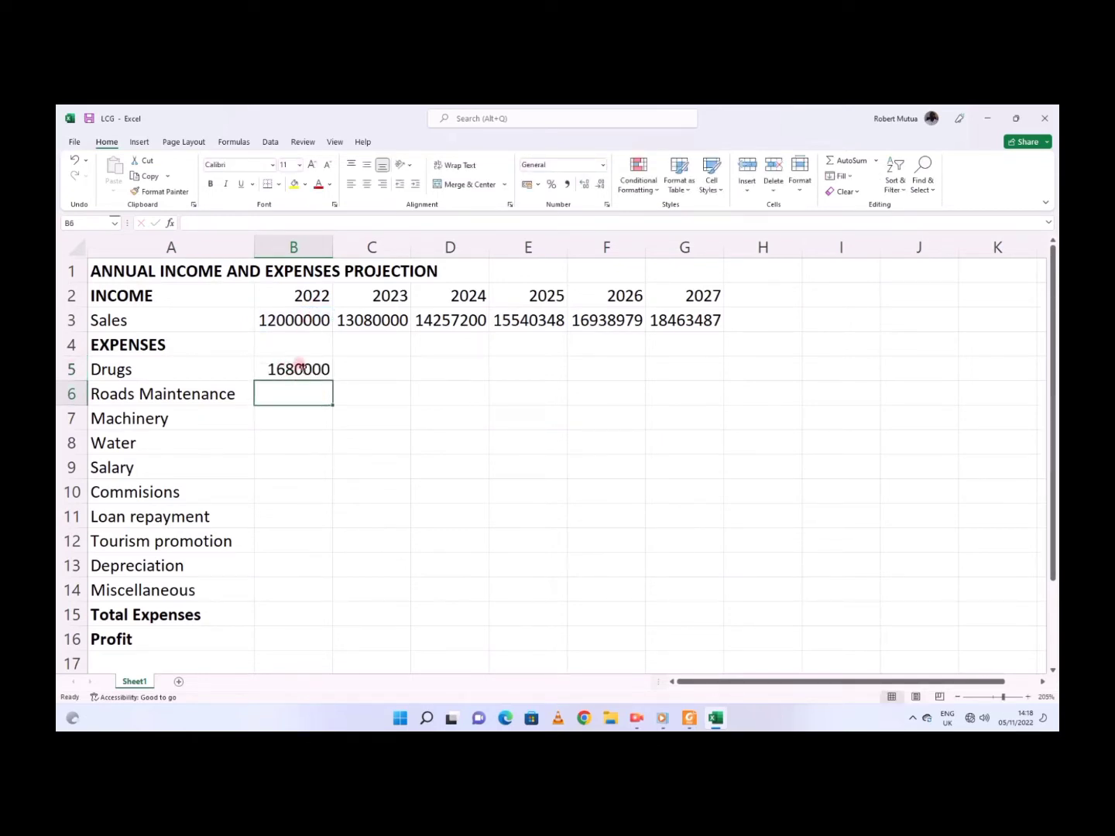
pyautogui.click(300, 366)
pyautogui.moveTo(332, 378); pyautogui.dragTo(721, 376)
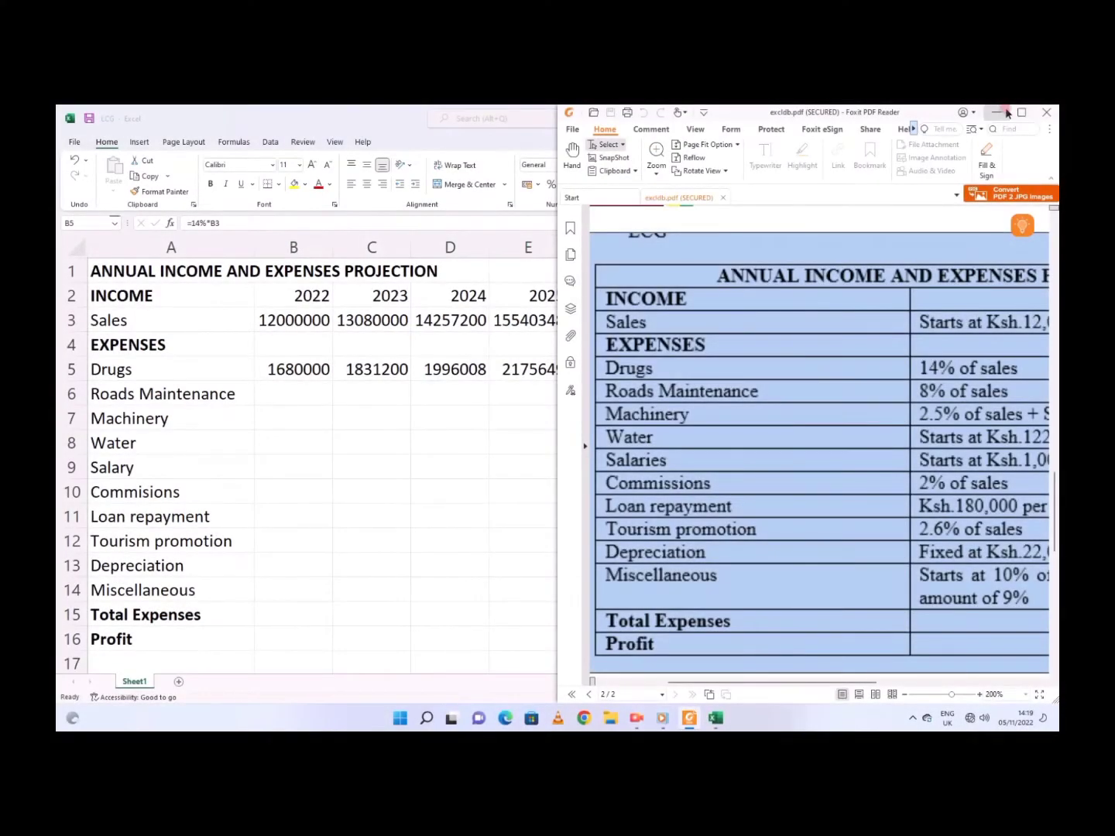
# Step: Maximize the exam PDF, check the Roads Maintenance rule and switch back to the Excel workbook
pyautogui.click(1014, 109)
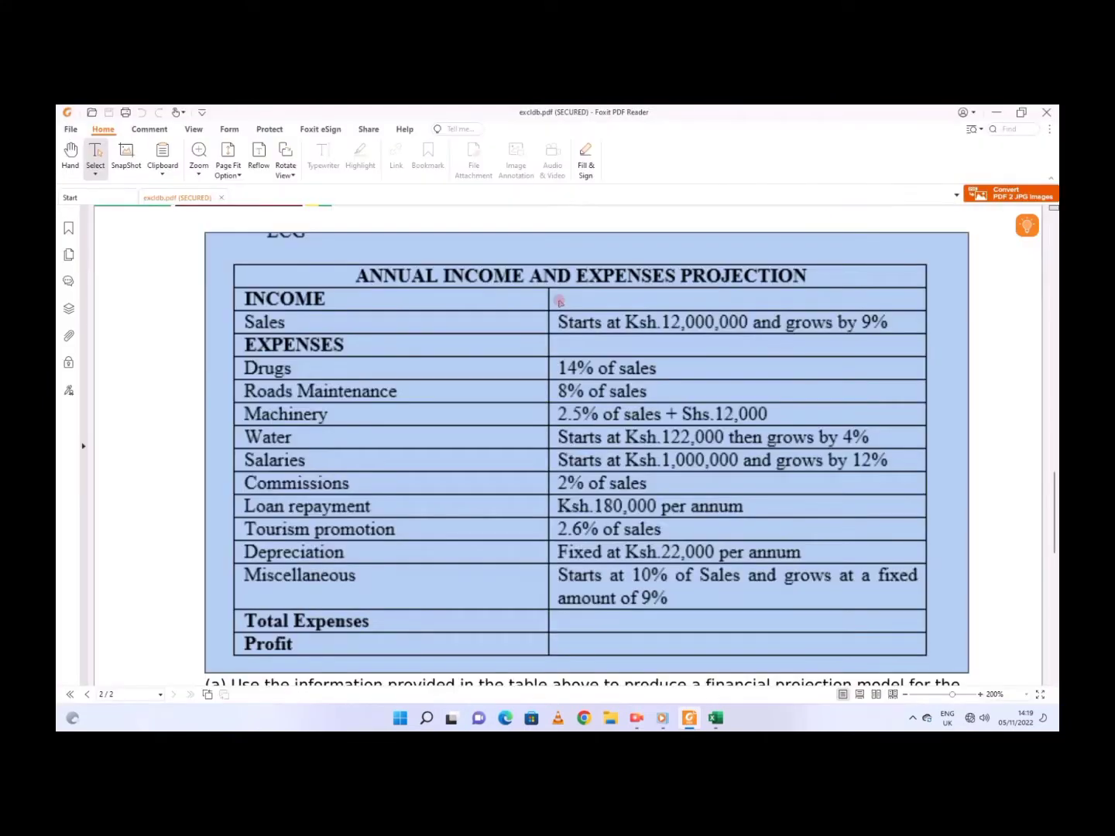
pyautogui.click(528, 321)
pyautogui.click(419, 396)
pyautogui.click(715, 718)
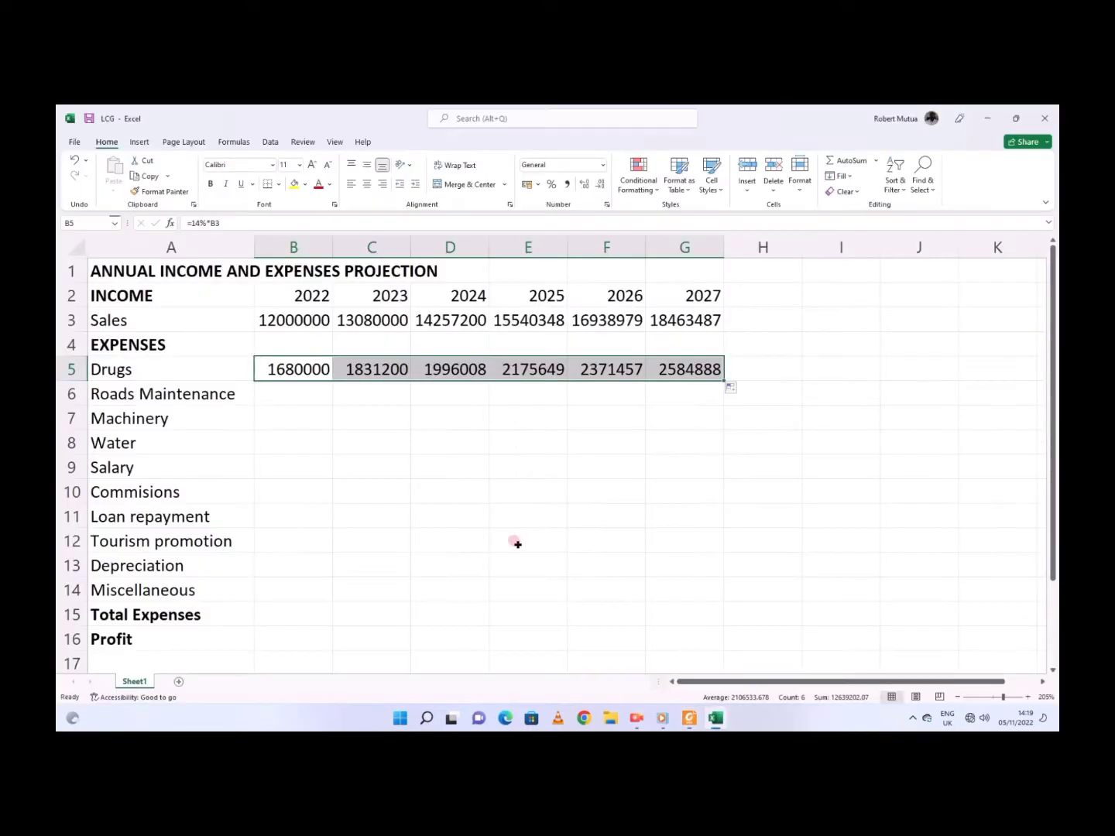
# Step: Enter the Roads Maintenance formula =8%*B3 in cell B6 and fill it across to G6
pyautogui.click(303, 393)
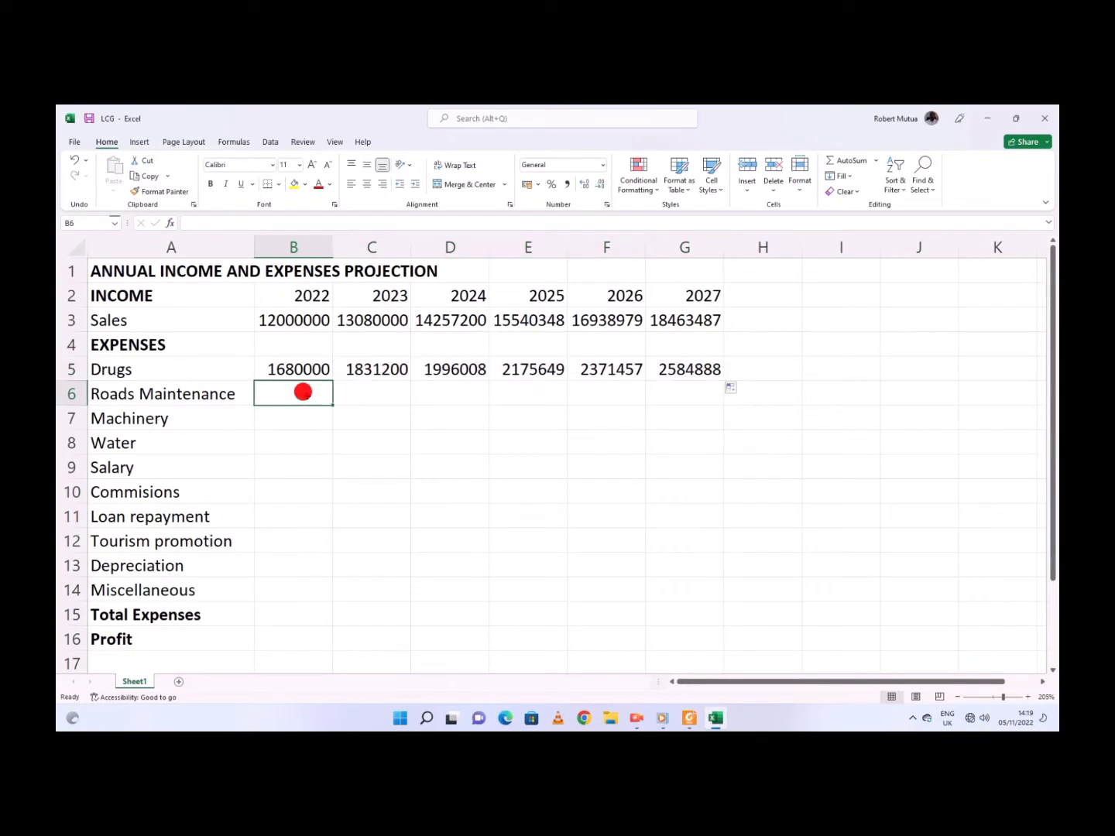
pyautogui.write('=8')
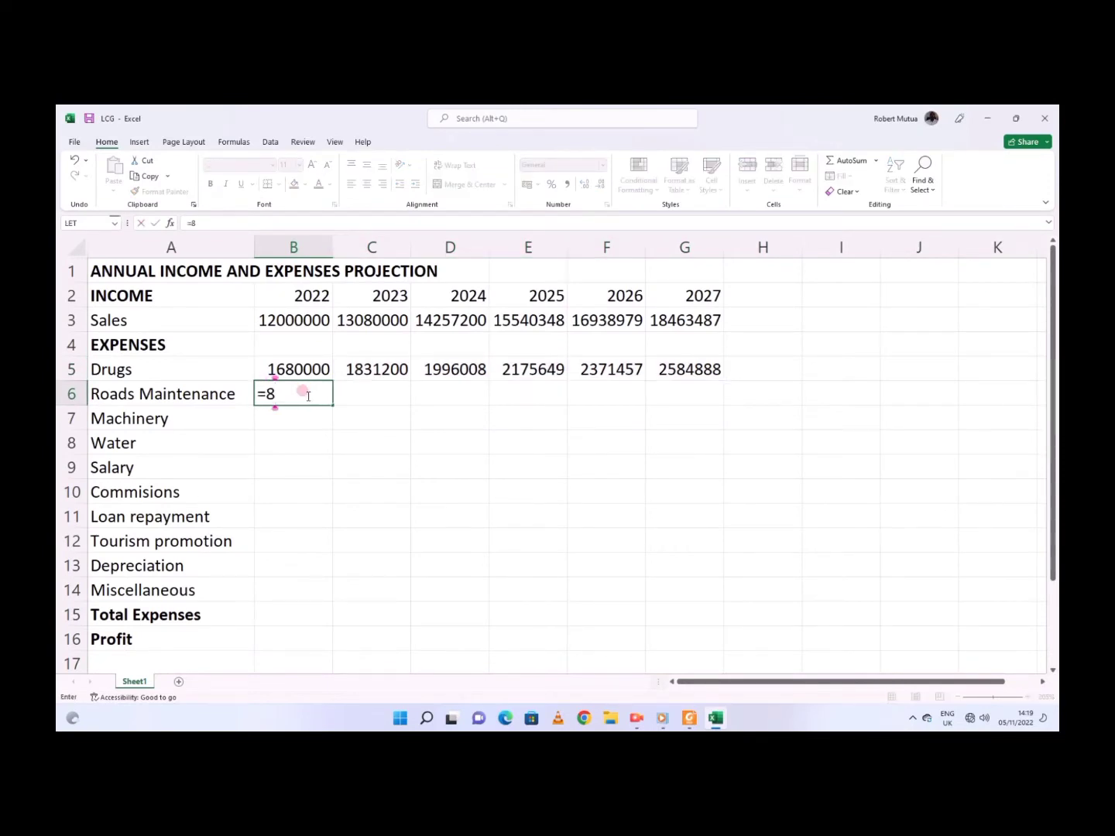
pyautogui.write('%*')
pyautogui.click(288, 321)
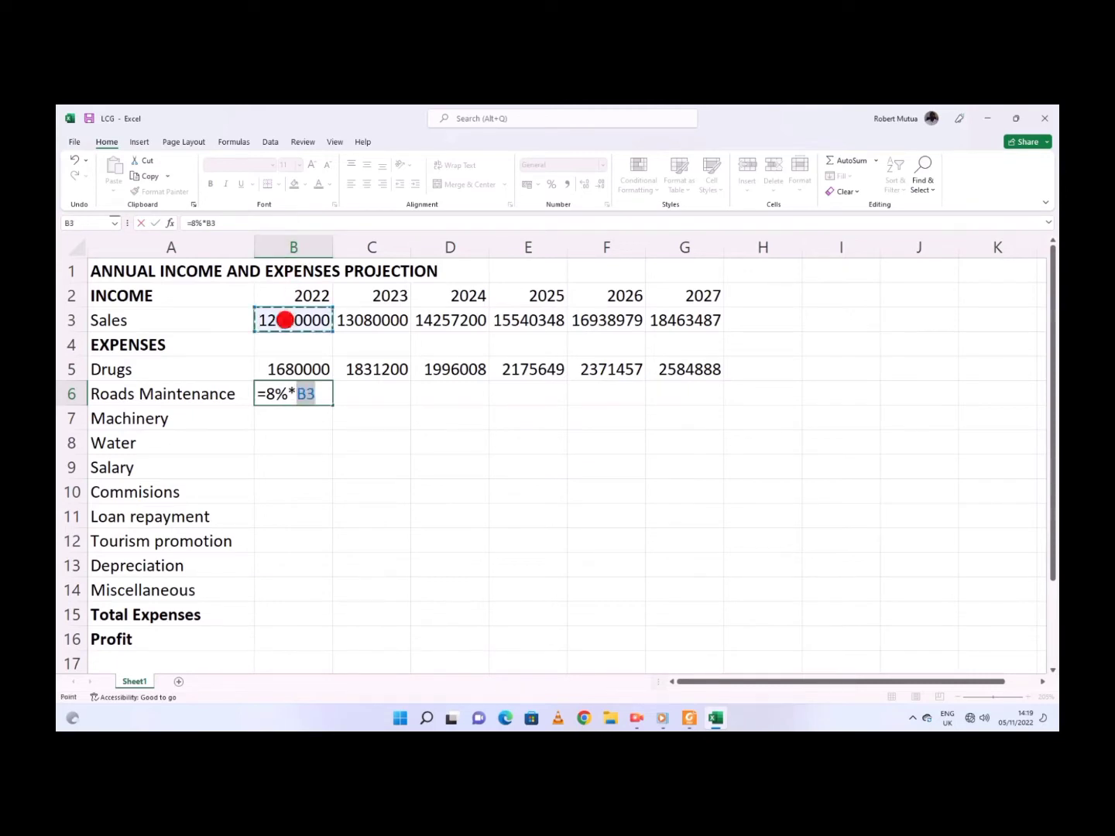
pyautogui.press('Return')
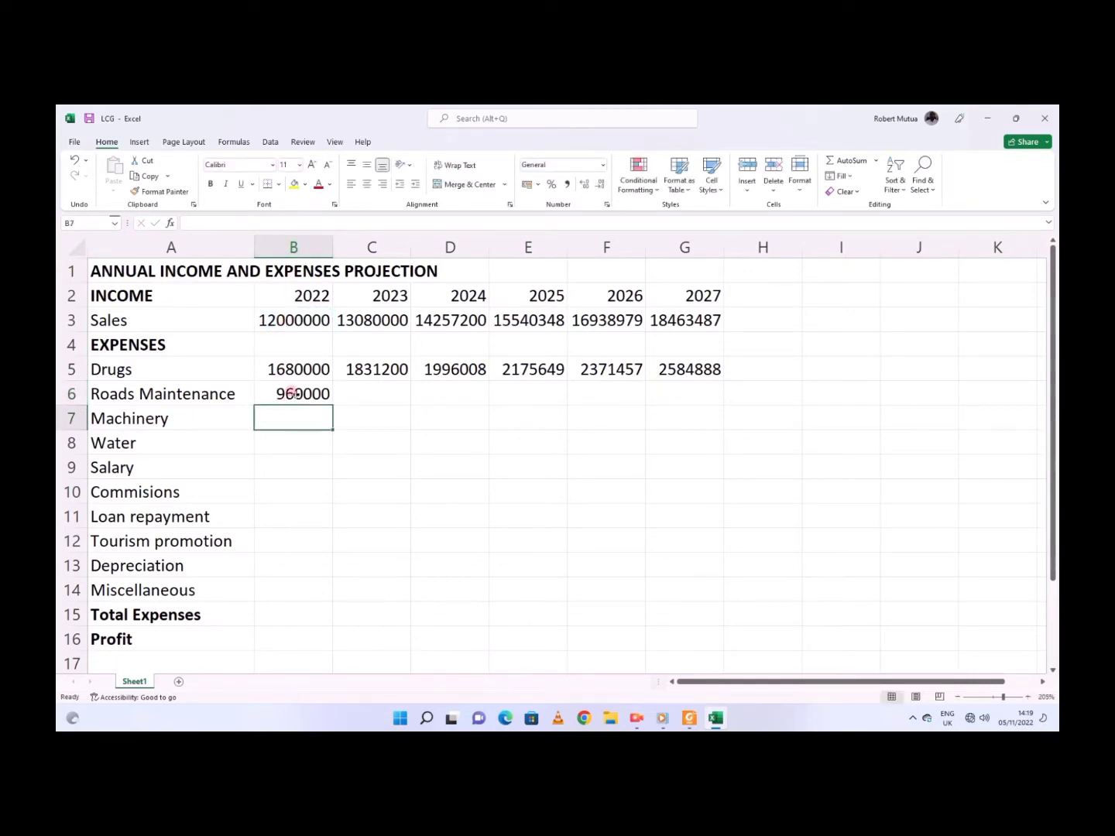
pyautogui.click(293, 394)
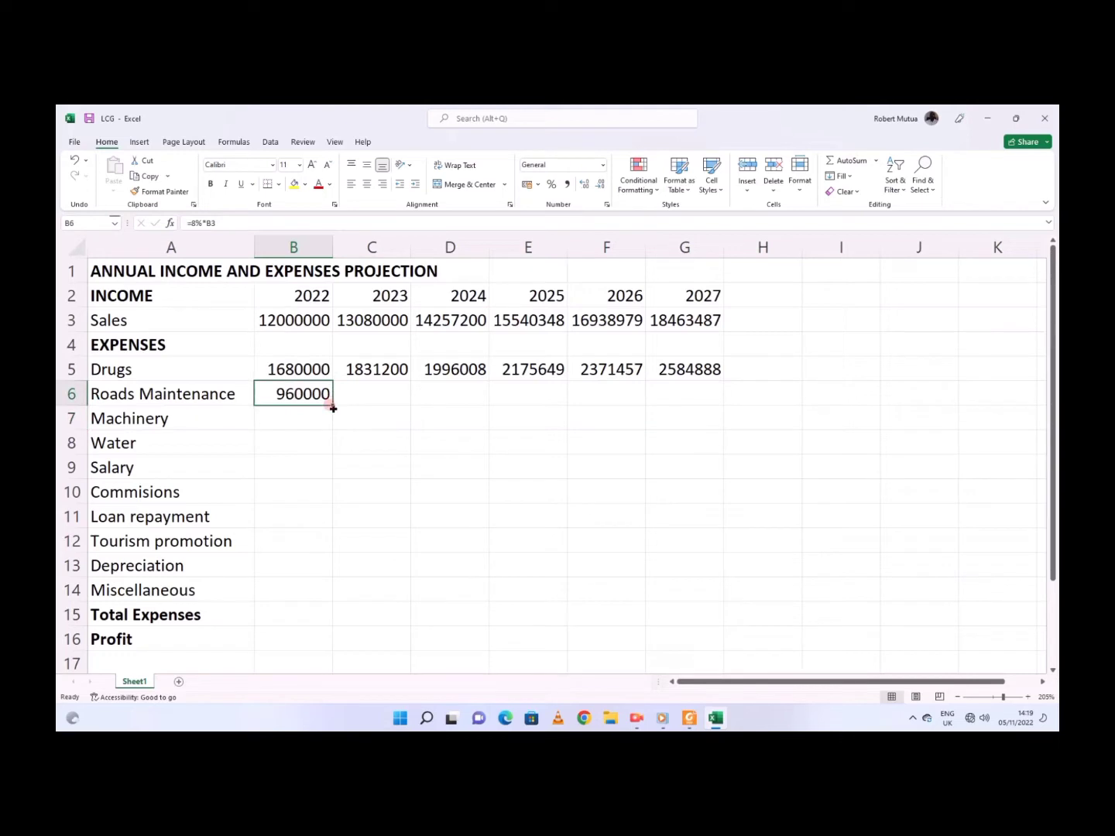
pyautogui.moveTo(335, 405); pyautogui.dragTo(723, 399)
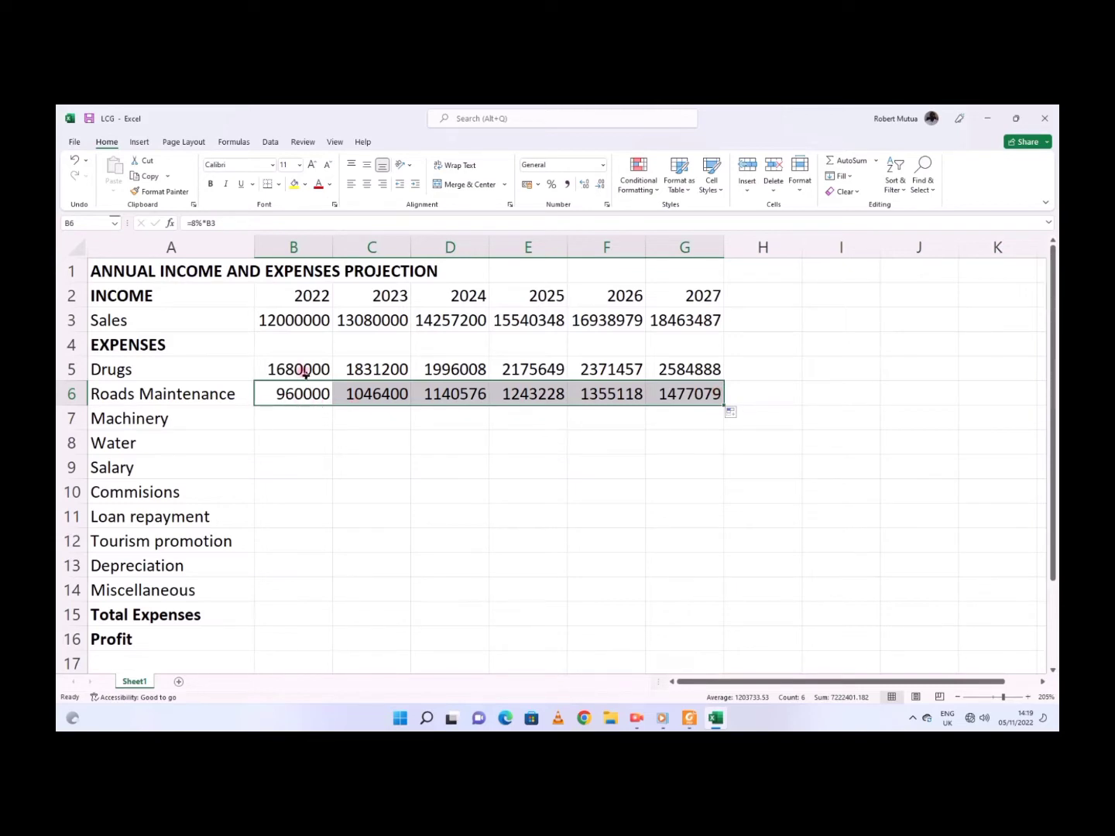
# Step: Switch to the exam PDF to check the Machinery rule and return to cell B7 of the Excel workbook
pyautogui.click(287, 423)
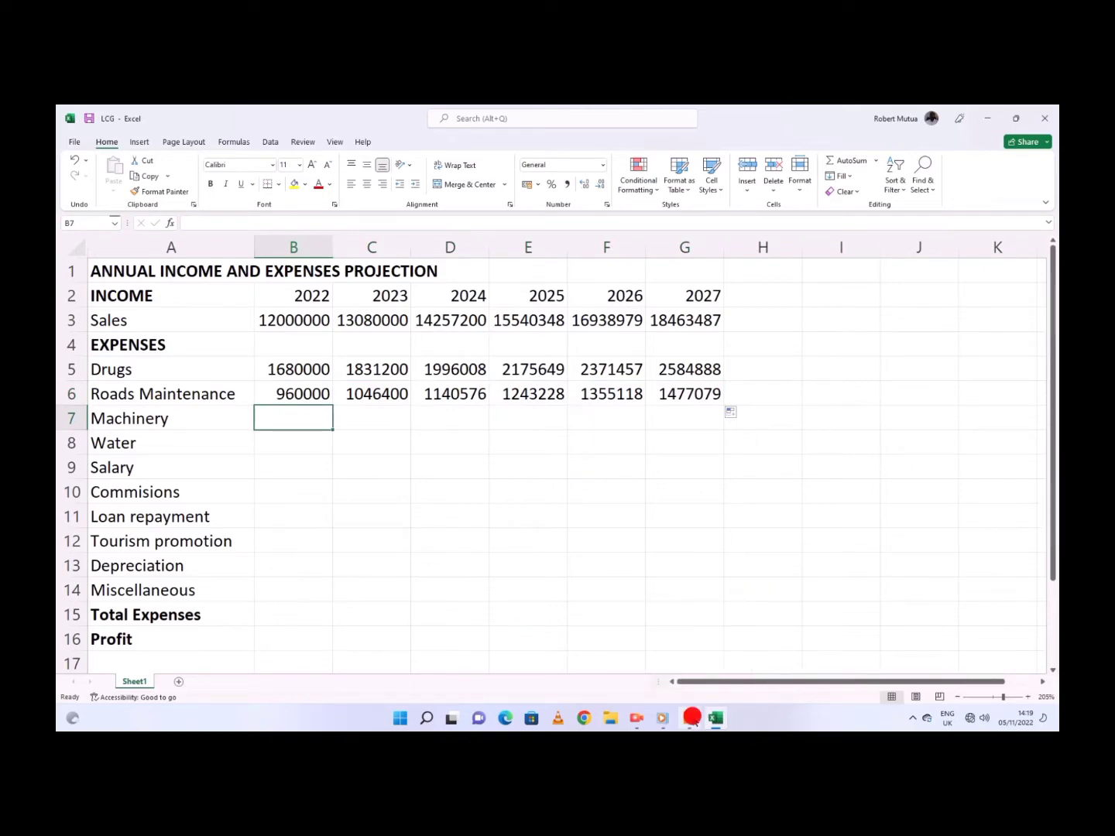
pyautogui.click(692, 718)
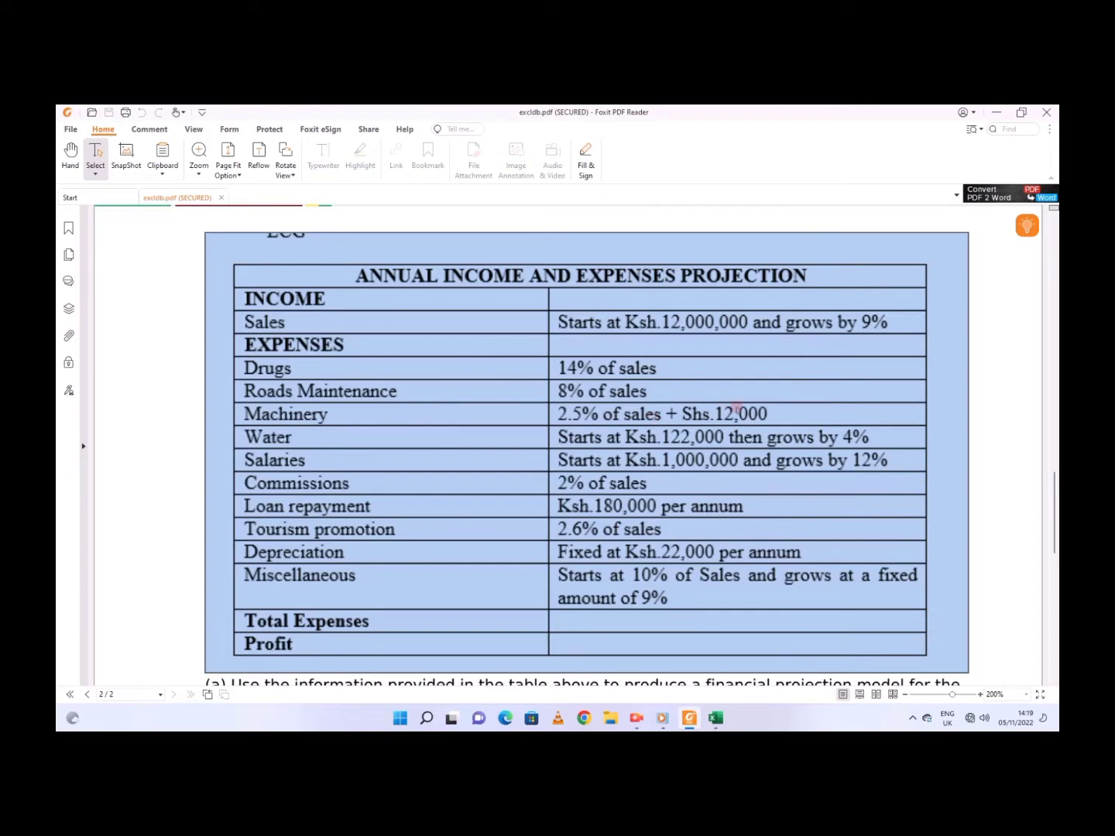
pyautogui.click(715, 718)
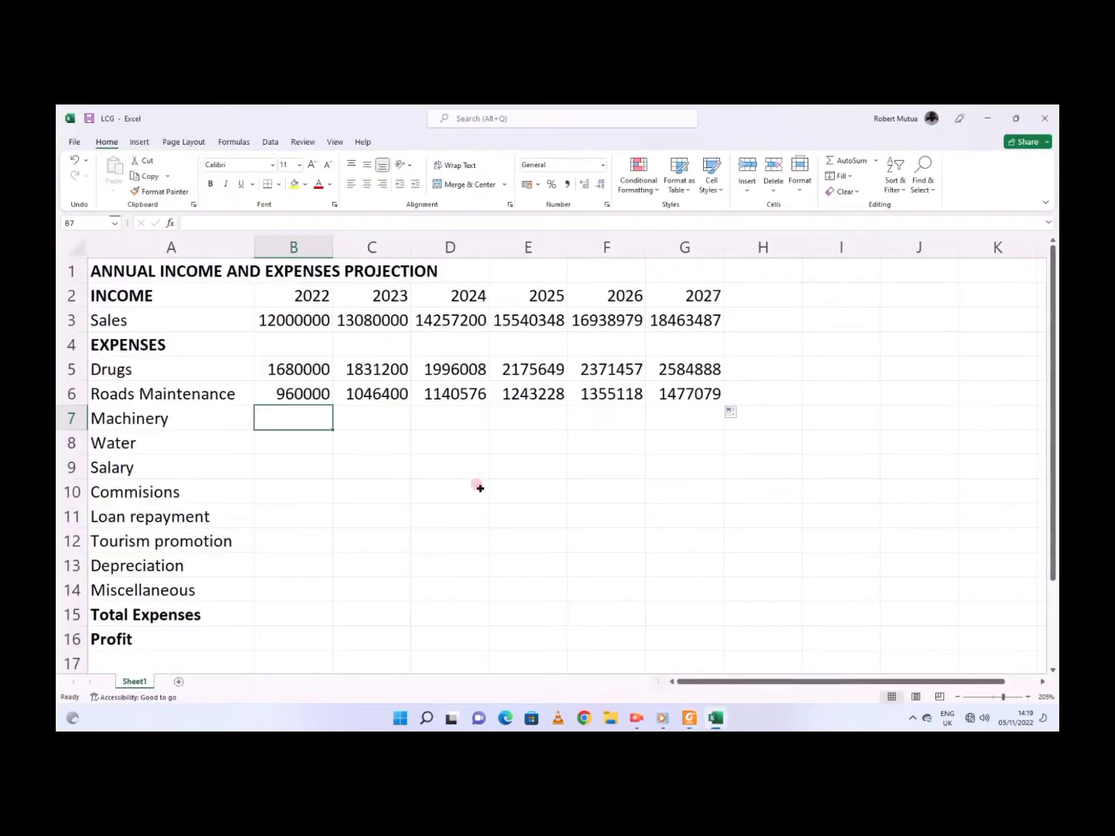
# Step: Enter the Machinery formula =(2.5%*B3)+12000 in cell B7 and fill it across to G7
pyautogui.write('=')
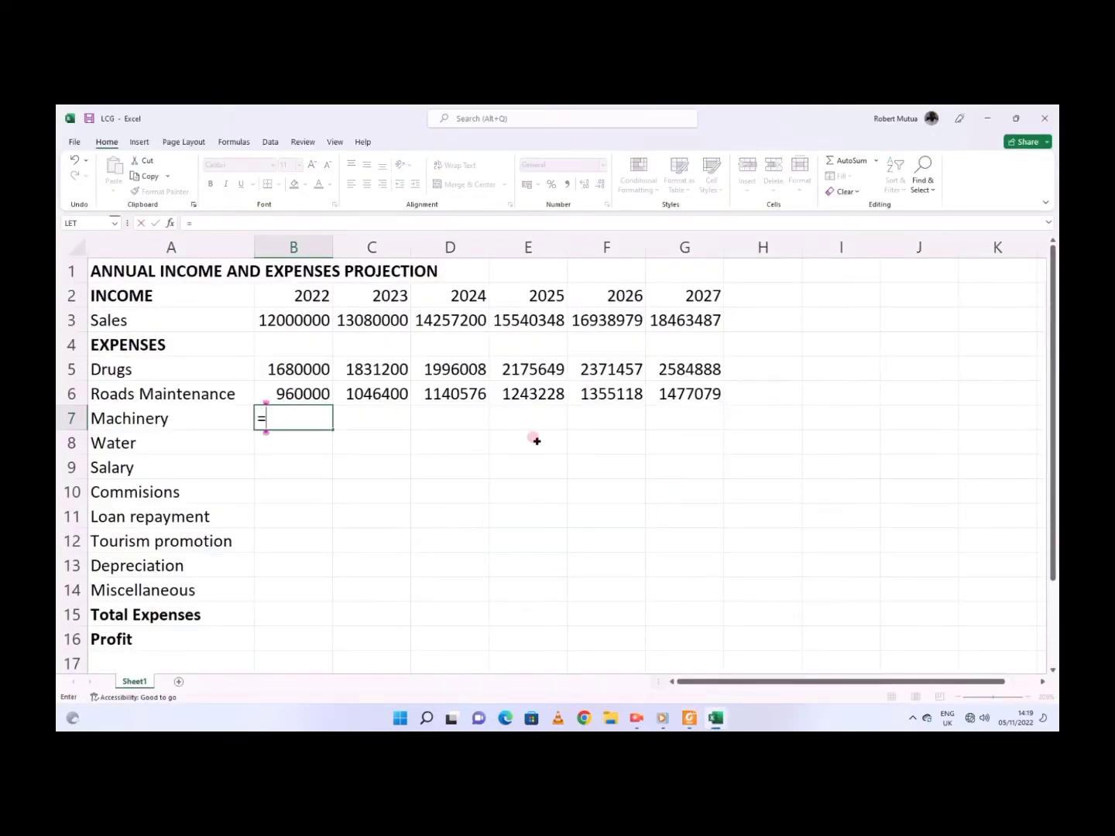
pyautogui.write('(2.5%*')
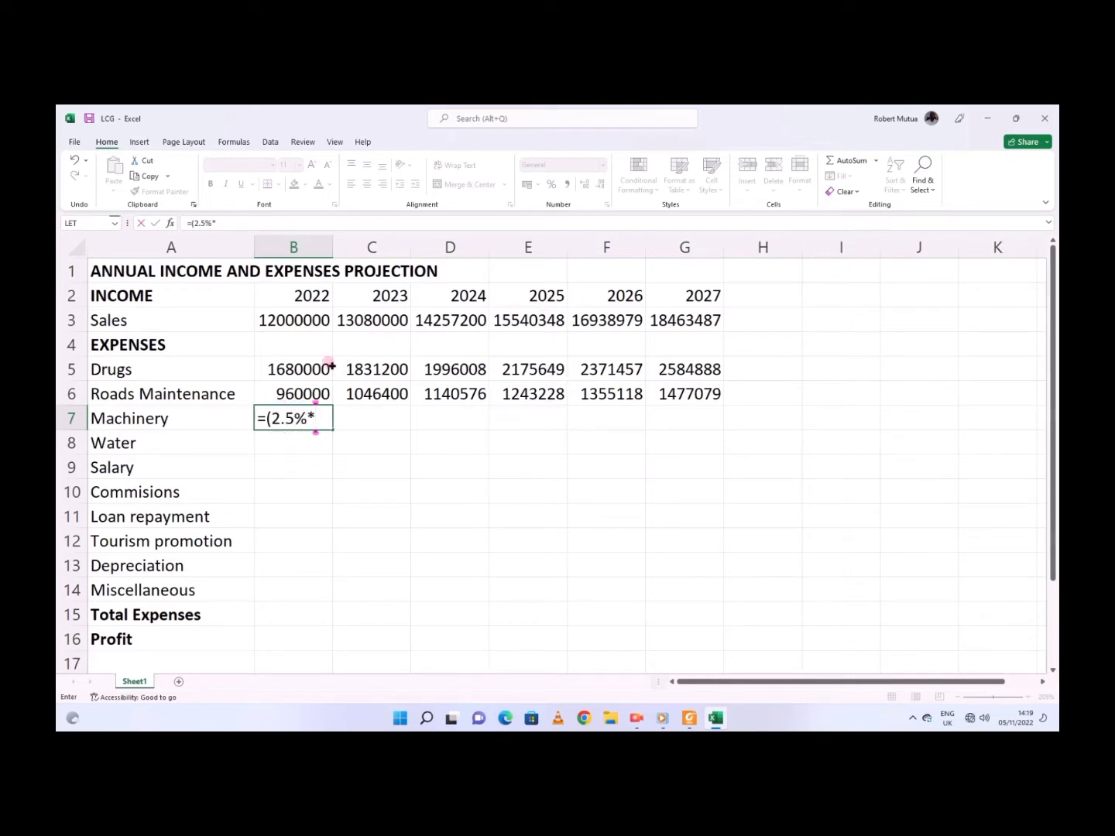
pyautogui.click(299, 318)
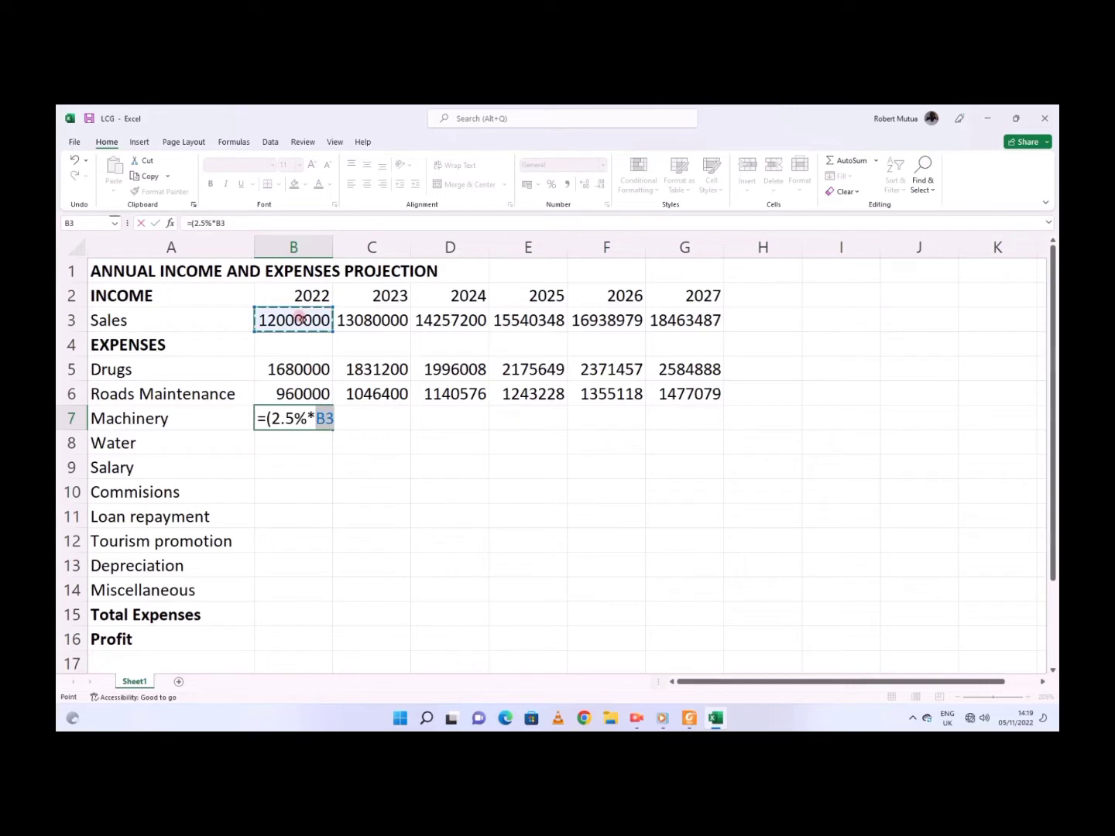
pyautogui.write(')+1')
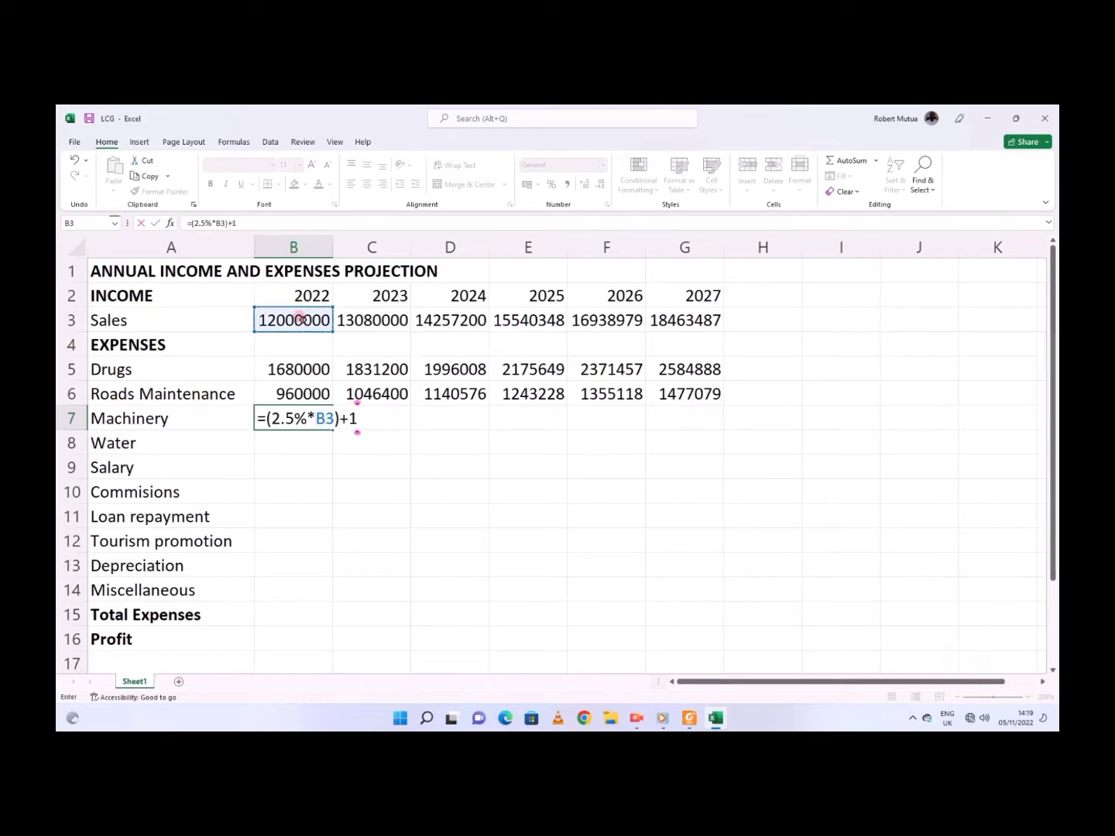
pyautogui.write('2000')
pyautogui.press('Return')
pyautogui.click(322, 418)
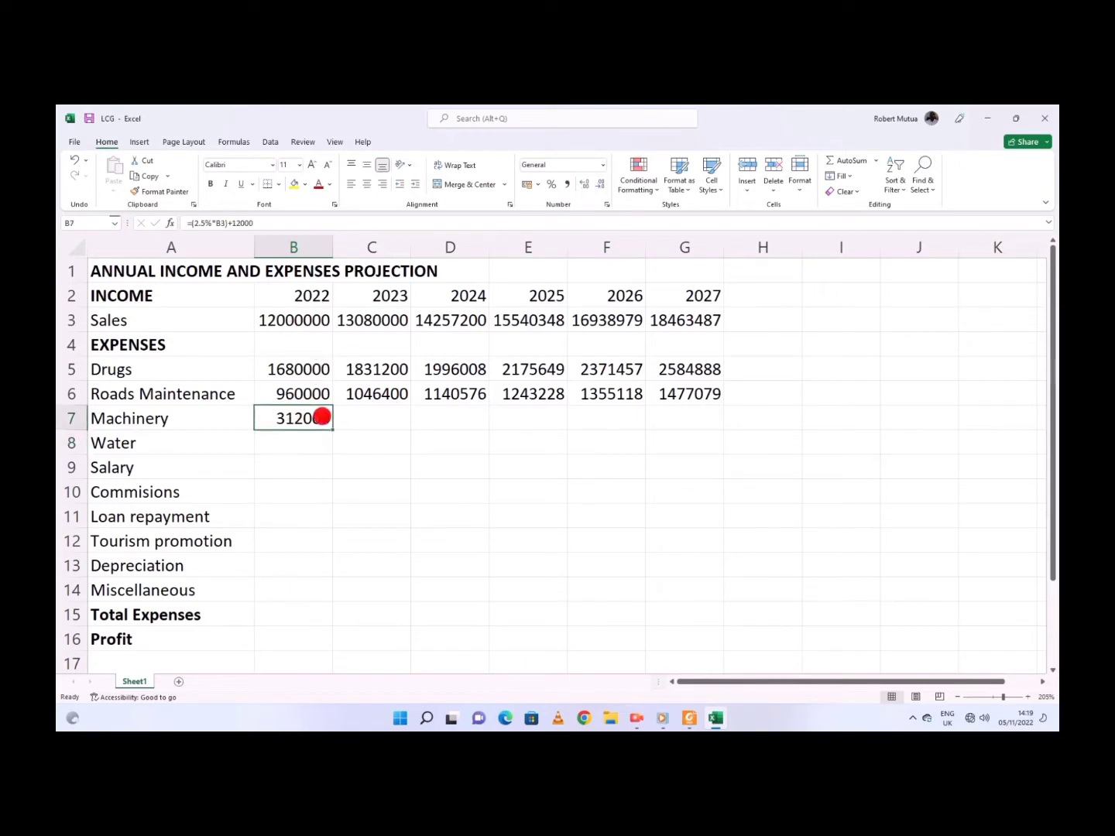
pyautogui.moveTo(326, 426); pyautogui.dragTo(689, 408)
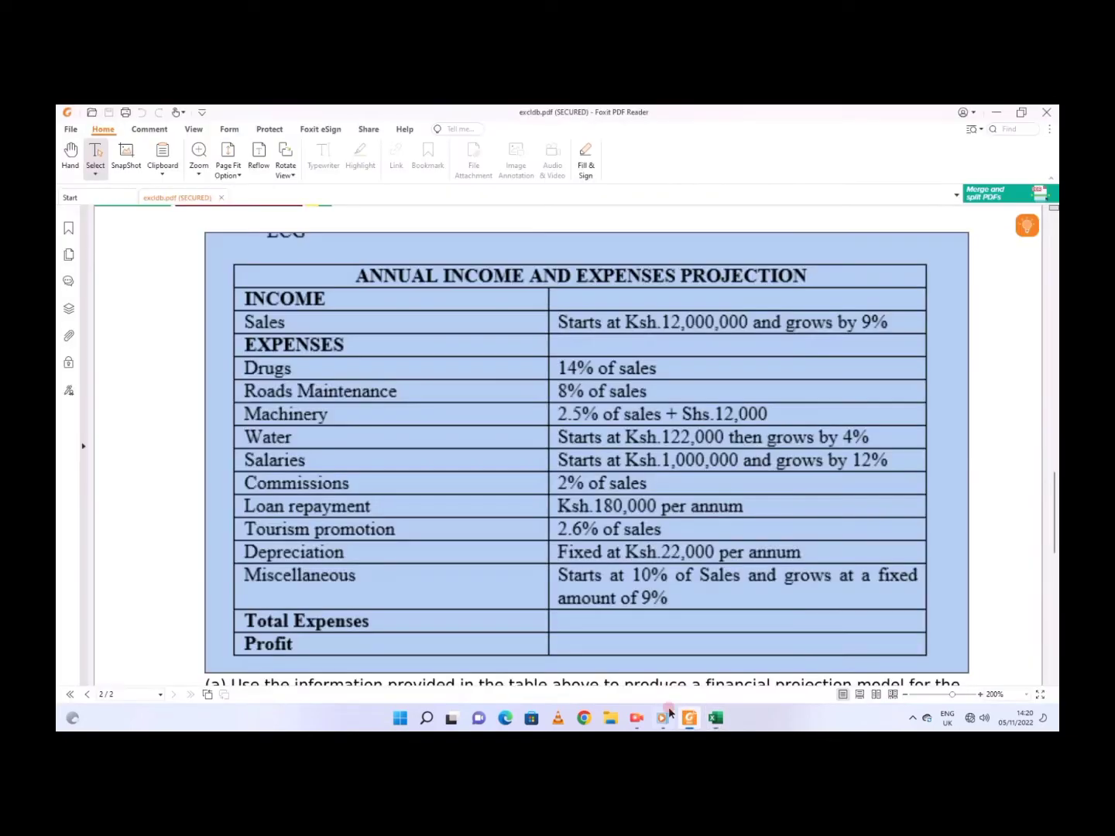
# Step: Check the Water rule in the exam PDF and enter 122000 as the 2022 Water expense in cell B8 of the Excel workbook
pyautogui.click(689, 718)
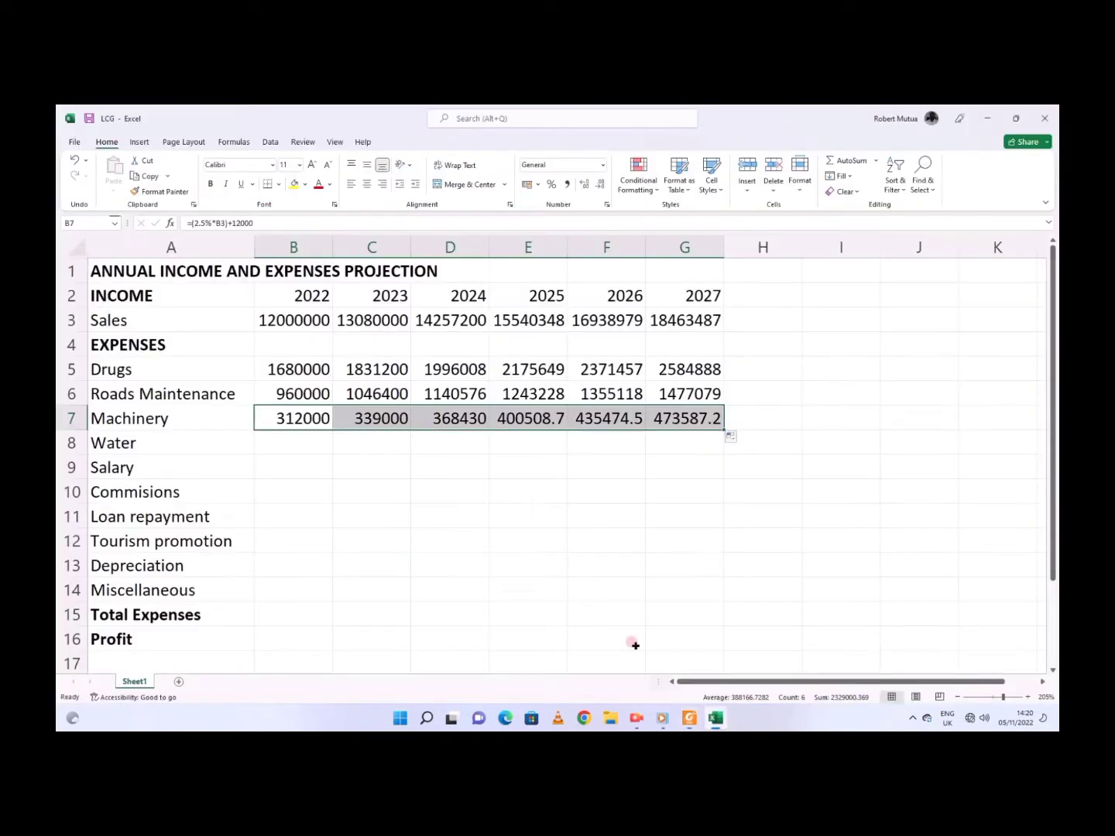
pyautogui.click(718, 721)
pyautogui.click(294, 438)
pyautogui.write('122')
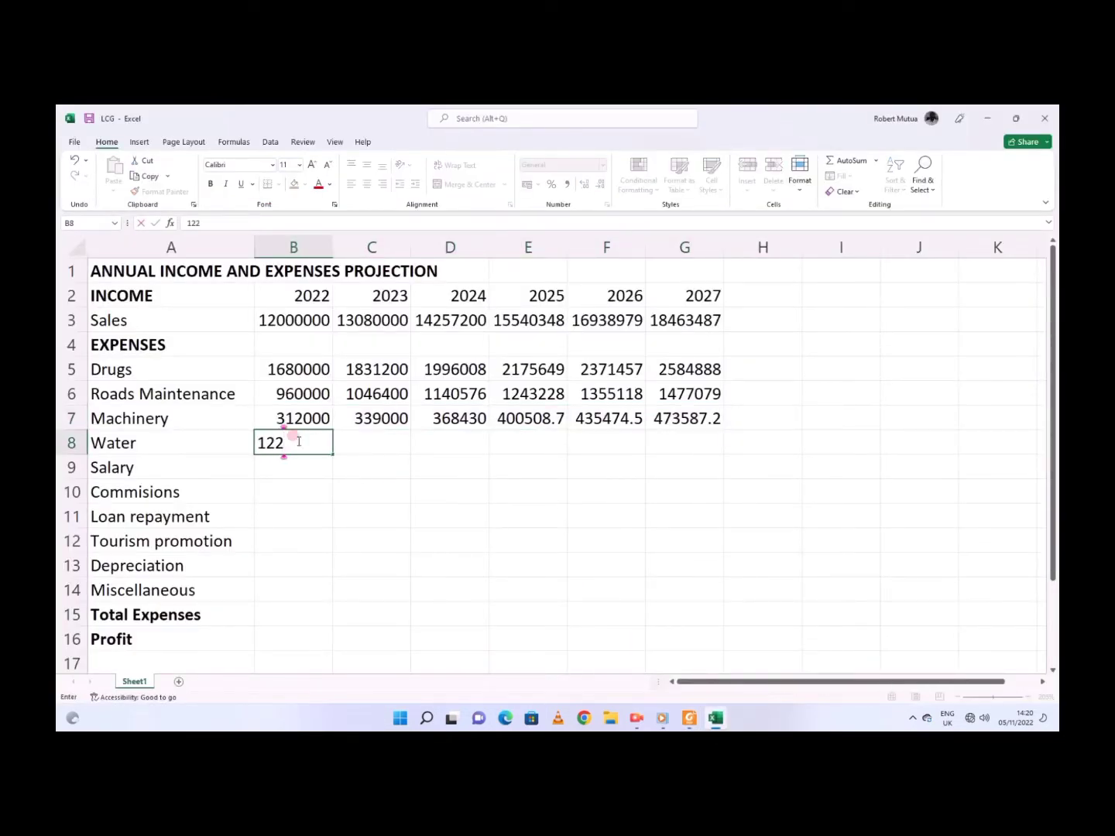
pyautogui.write('000')
pyautogui.press('Tab')
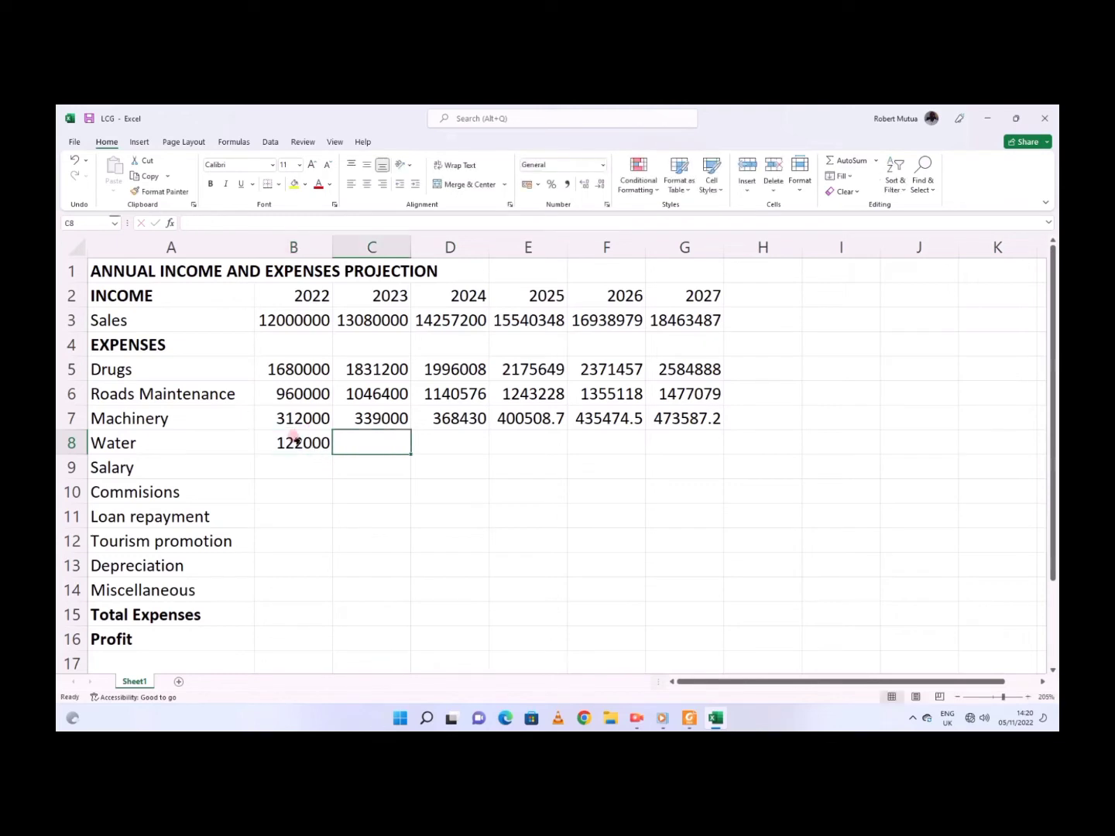
# Step: Enter the Water growth formula =104%*B8 in cell C8 and fill it across to G8
pyautogui.write('=104')
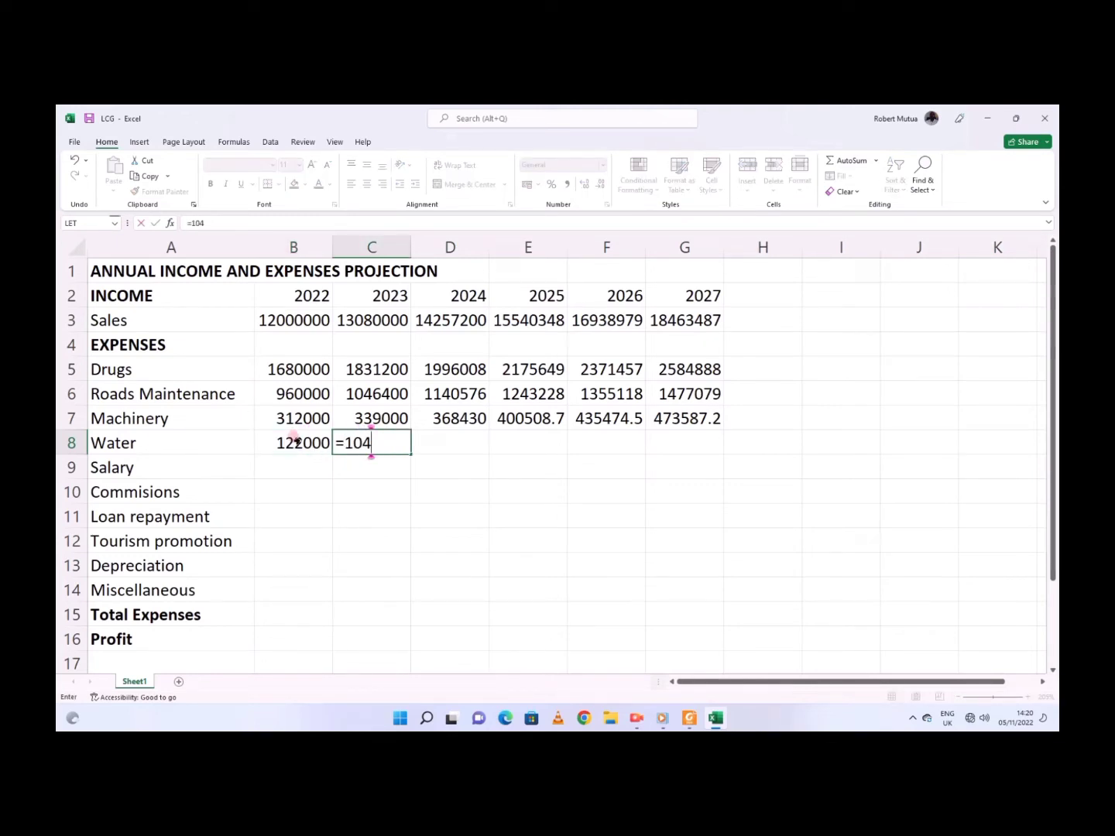
pyautogui.write('%*')
pyautogui.click(296, 439)
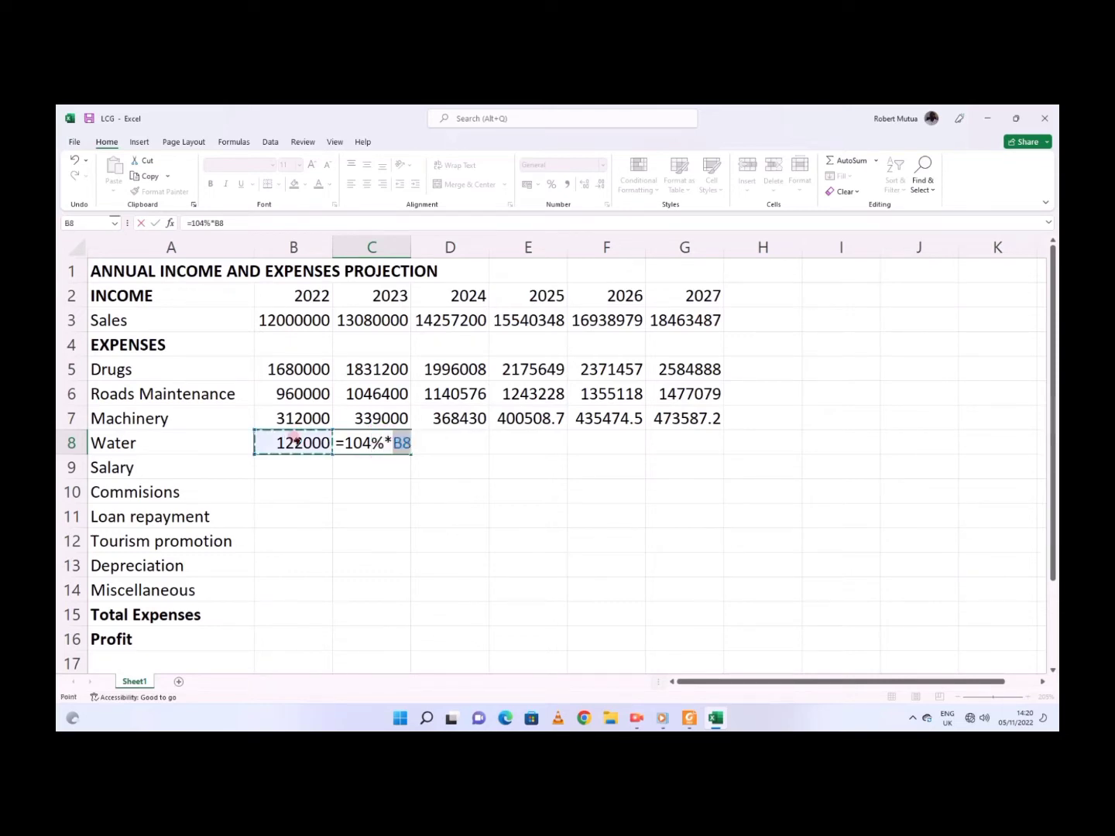
pyautogui.press('Return')
pyautogui.click(399, 444)
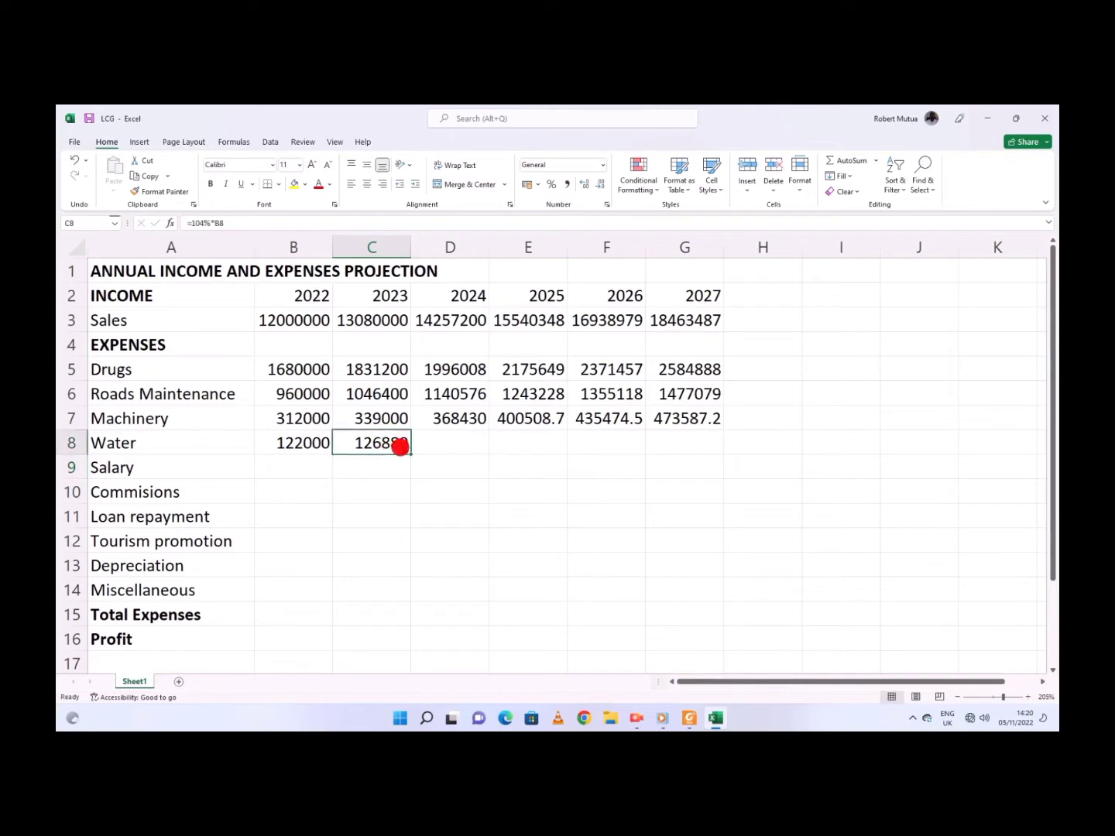
pyautogui.moveTo(413, 456); pyautogui.dragTo(706, 459)
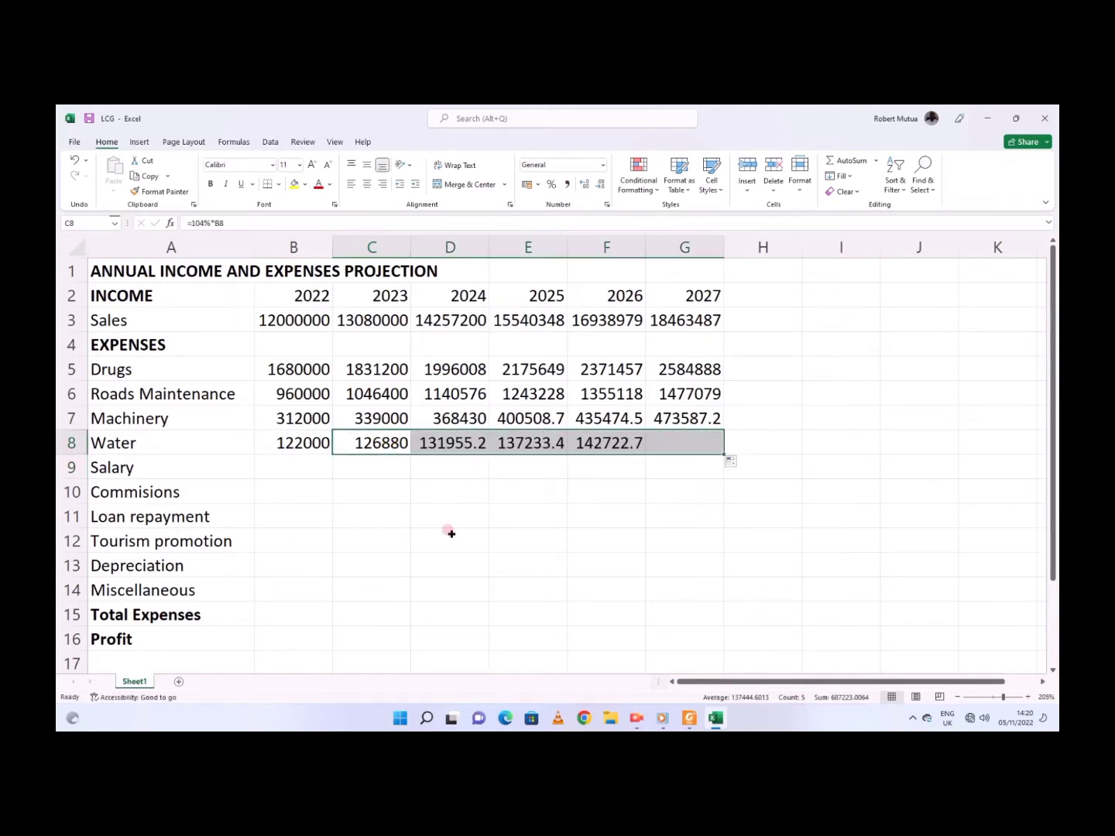
# Step: Check the Salaries rule in the exam PDF and enter 1000000 as the 2022 Salary in cell B9 of the Excel workbook
pyautogui.click(269, 462)
pyautogui.click(690, 719)
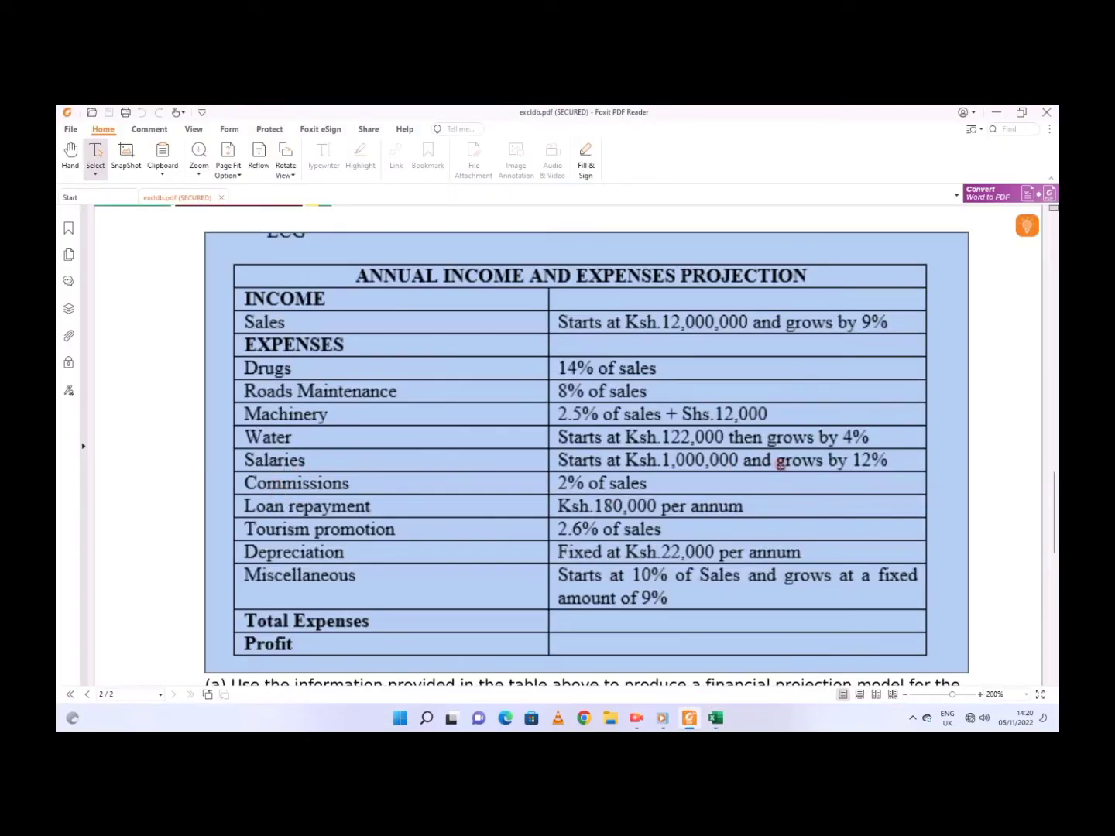
pyautogui.click(716, 719)
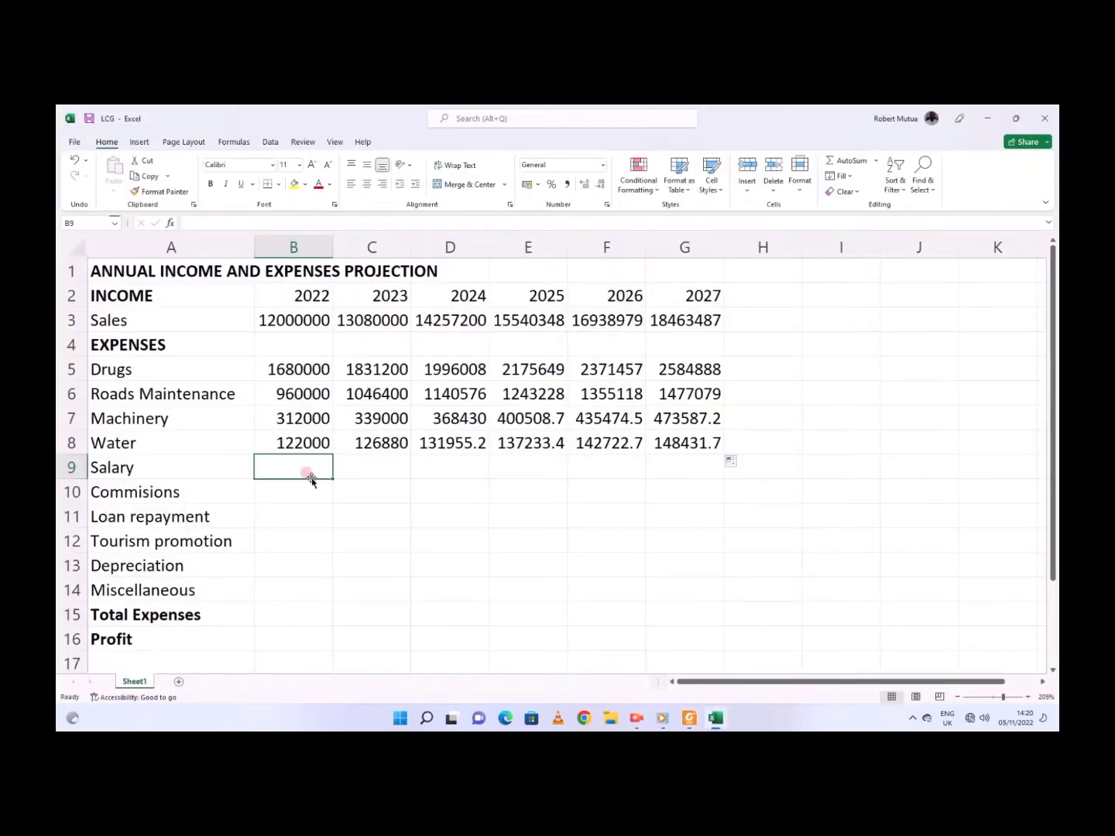
pyautogui.write('1000')
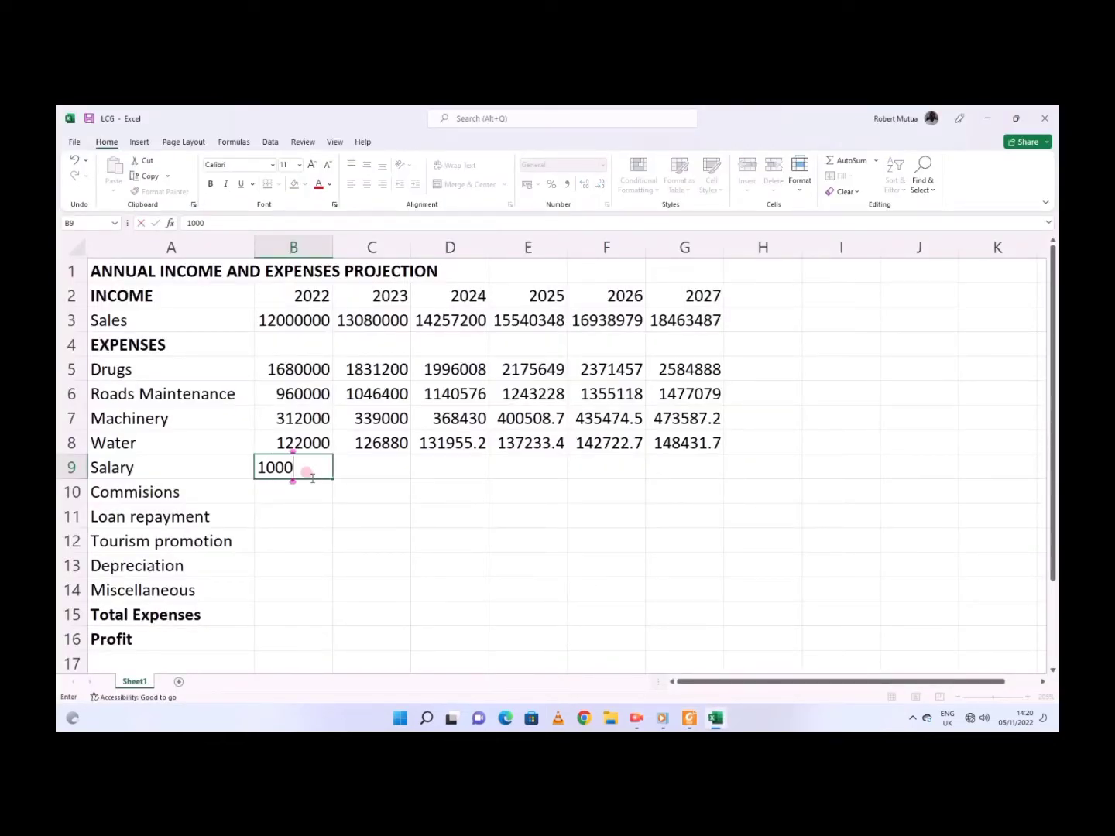
pyautogui.write('000')
pyautogui.press('Tab')
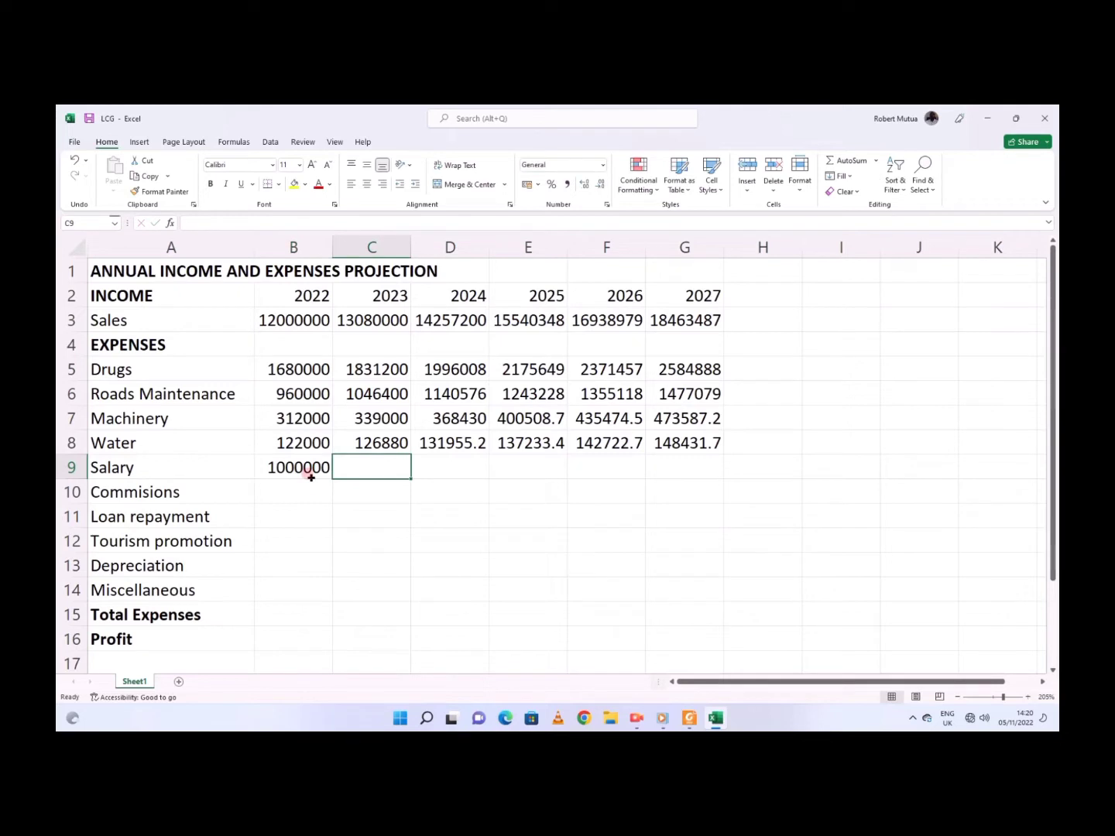
pyautogui.write('=')
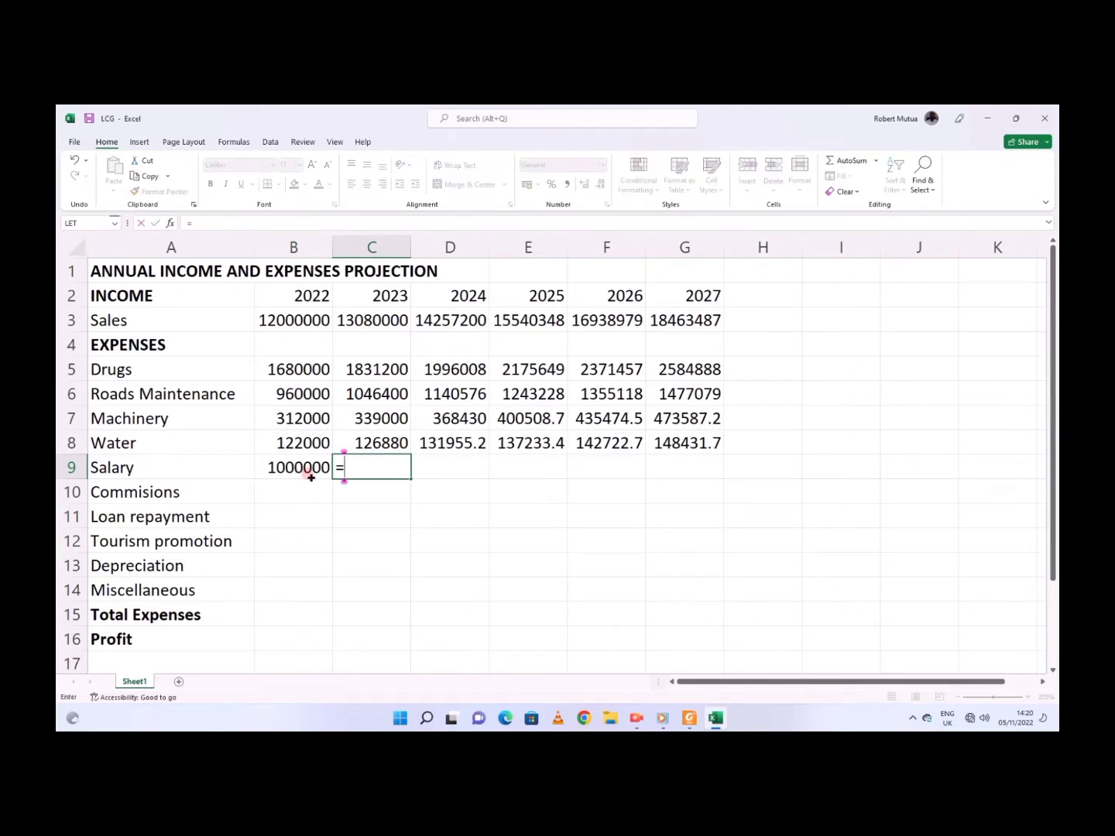
pyautogui.write('106')
pyautogui.press('BackSpace')
pyautogui.press('BackSpace')
pyautogui.press('BackSpace')
pyautogui.press('BackSpace')
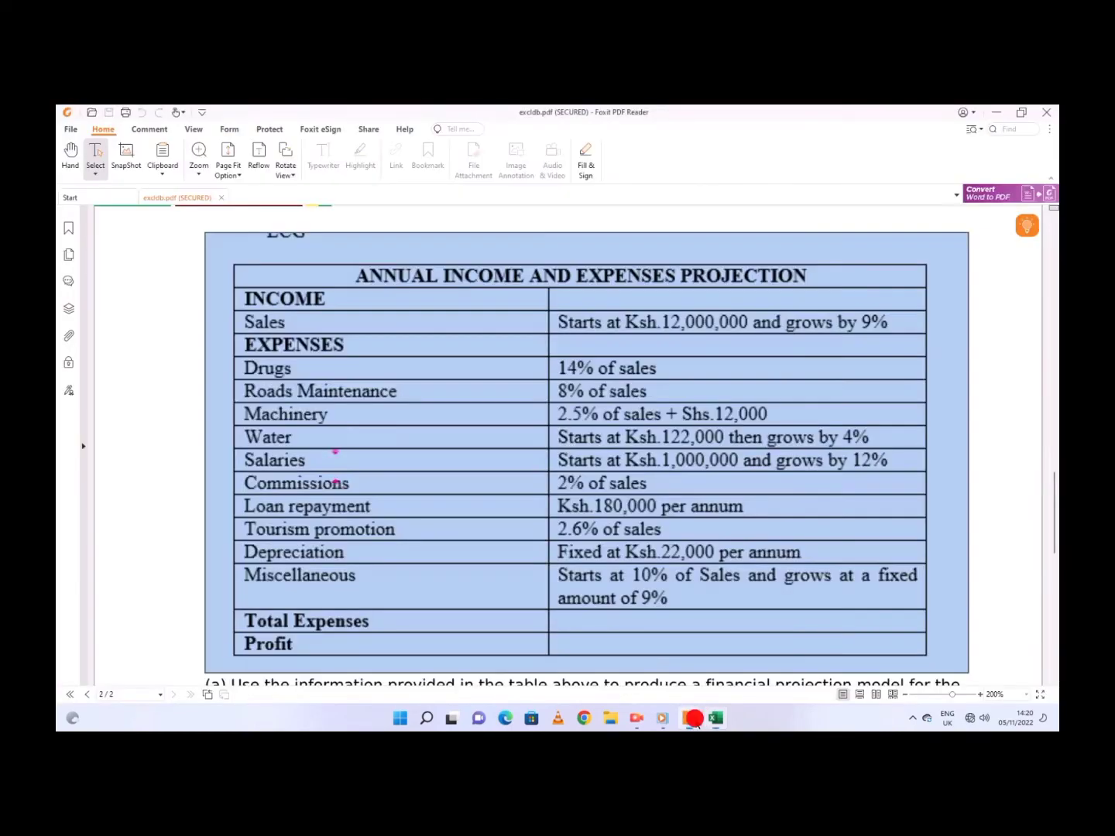
# Step: Recheck the Salaries growth rate in the exam PDF, enter =112%*B9 in cell C9 of the Excel workbook and fill it across to G9
pyautogui.click(690, 718)
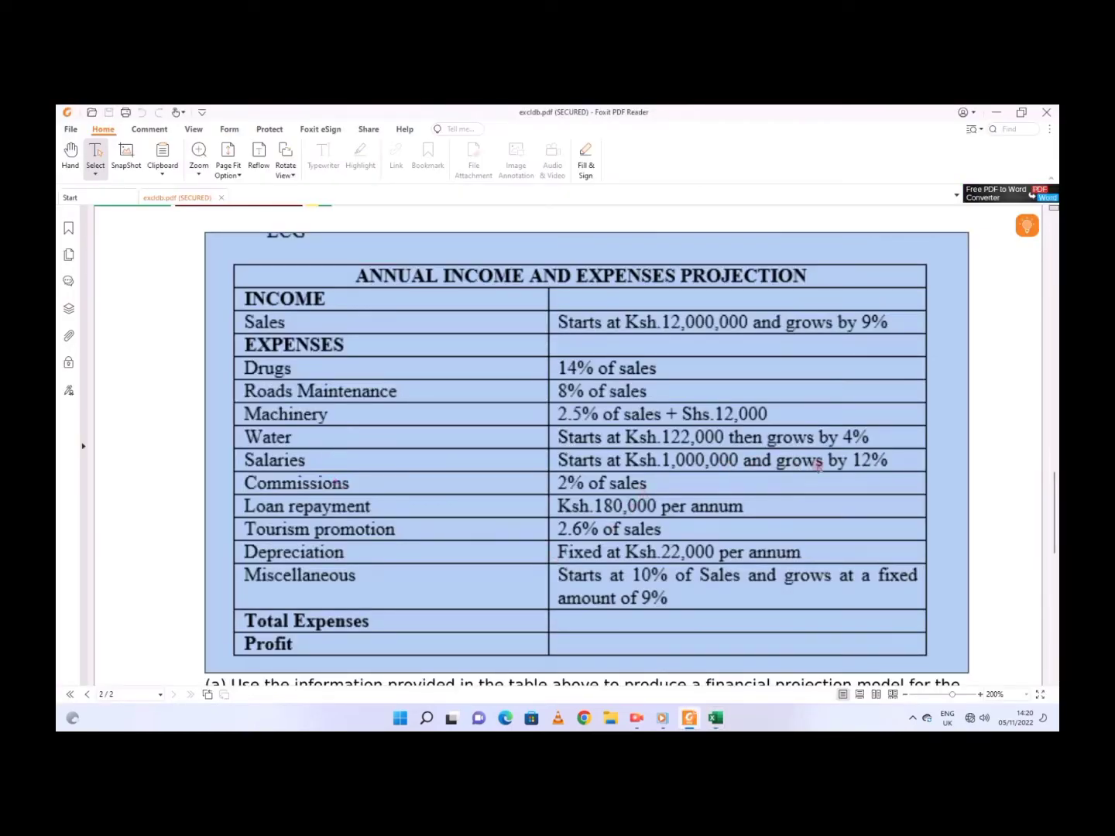
pyautogui.click(716, 719)
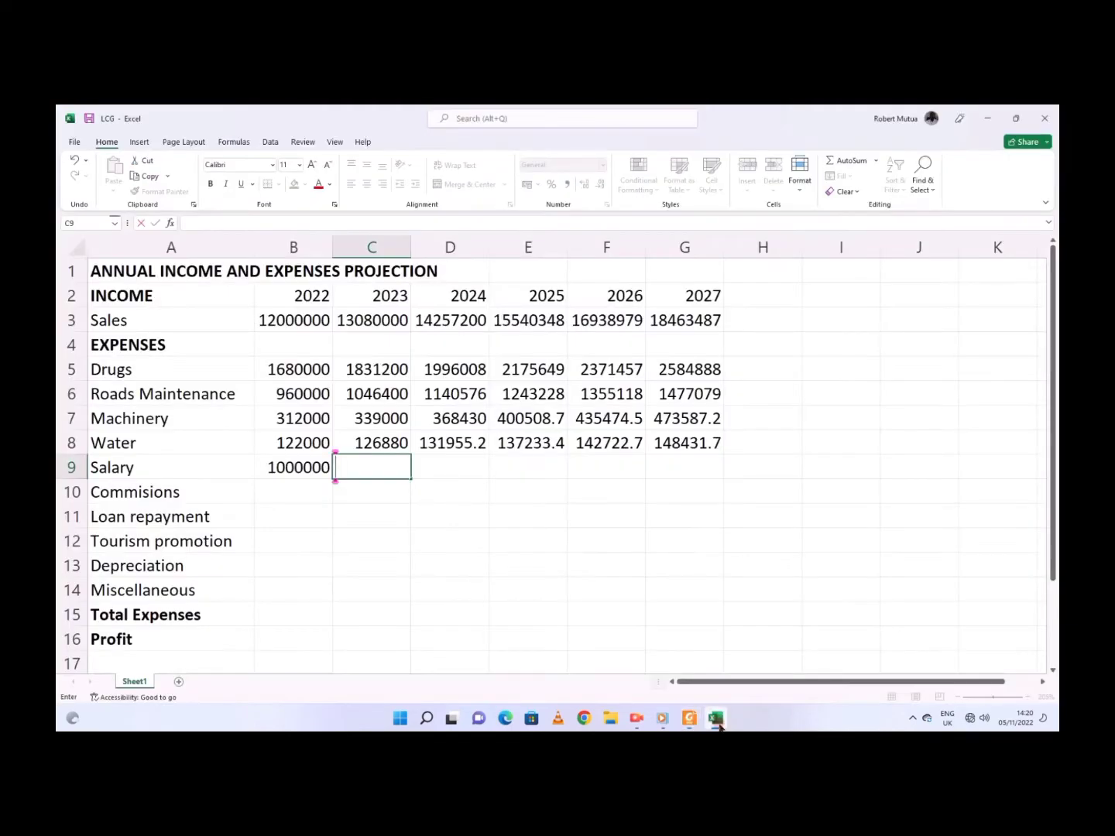
pyautogui.write('=12')
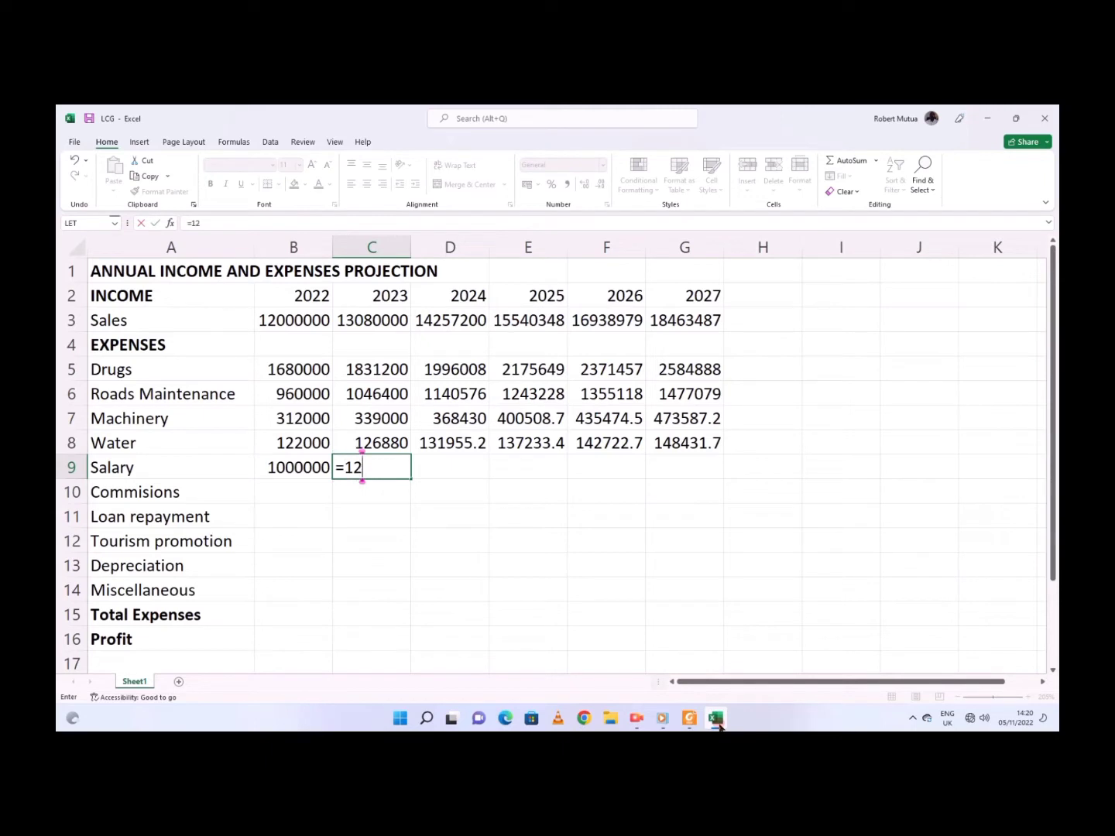
pyautogui.press('BackSpace')
pyautogui.write('12%')
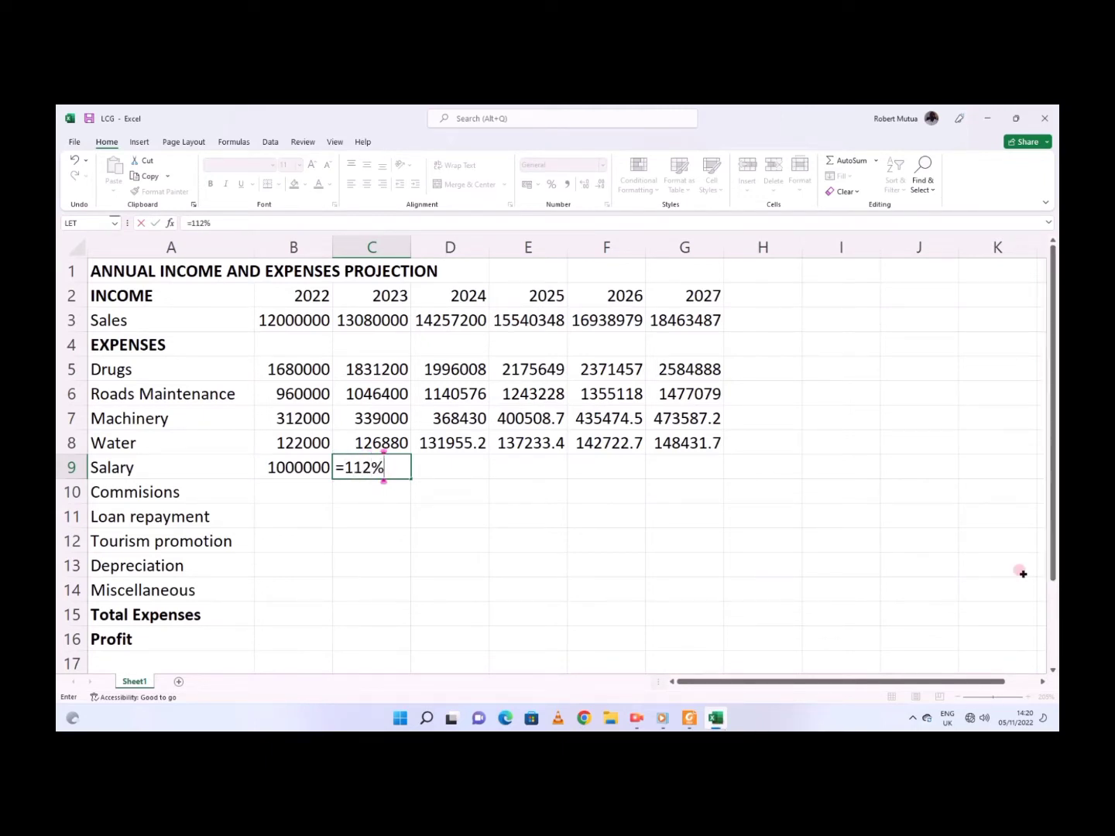
pyautogui.write('*')
pyautogui.click(311, 465)
pyautogui.press('Return')
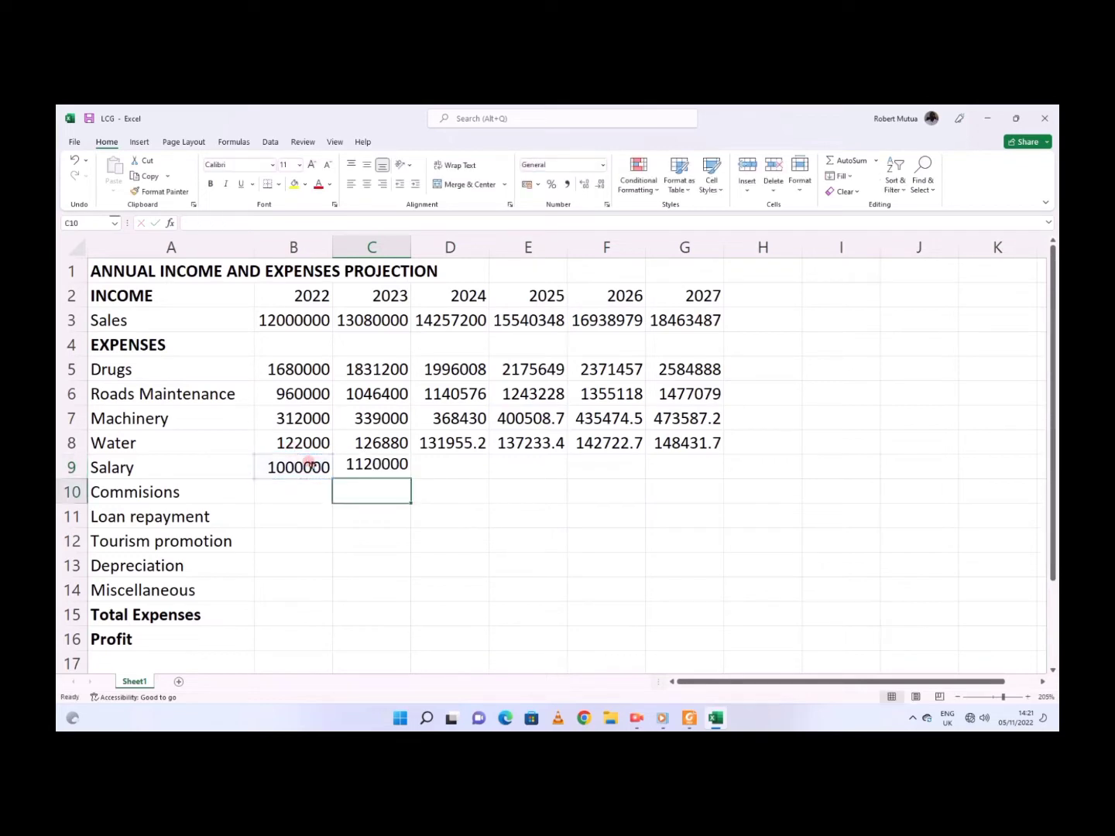
pyautogui.click(386, 471)
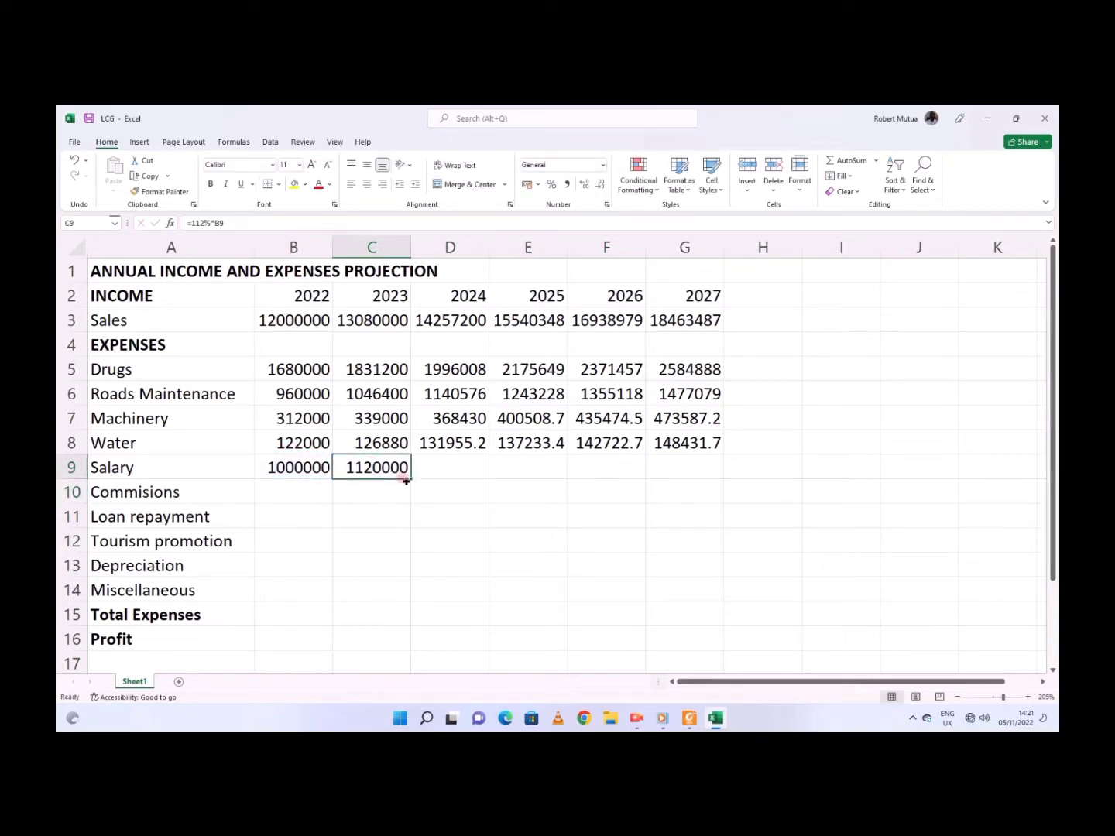
pyautogui.moveTo(411, 478); pyautogui.dragTo(721, 510)
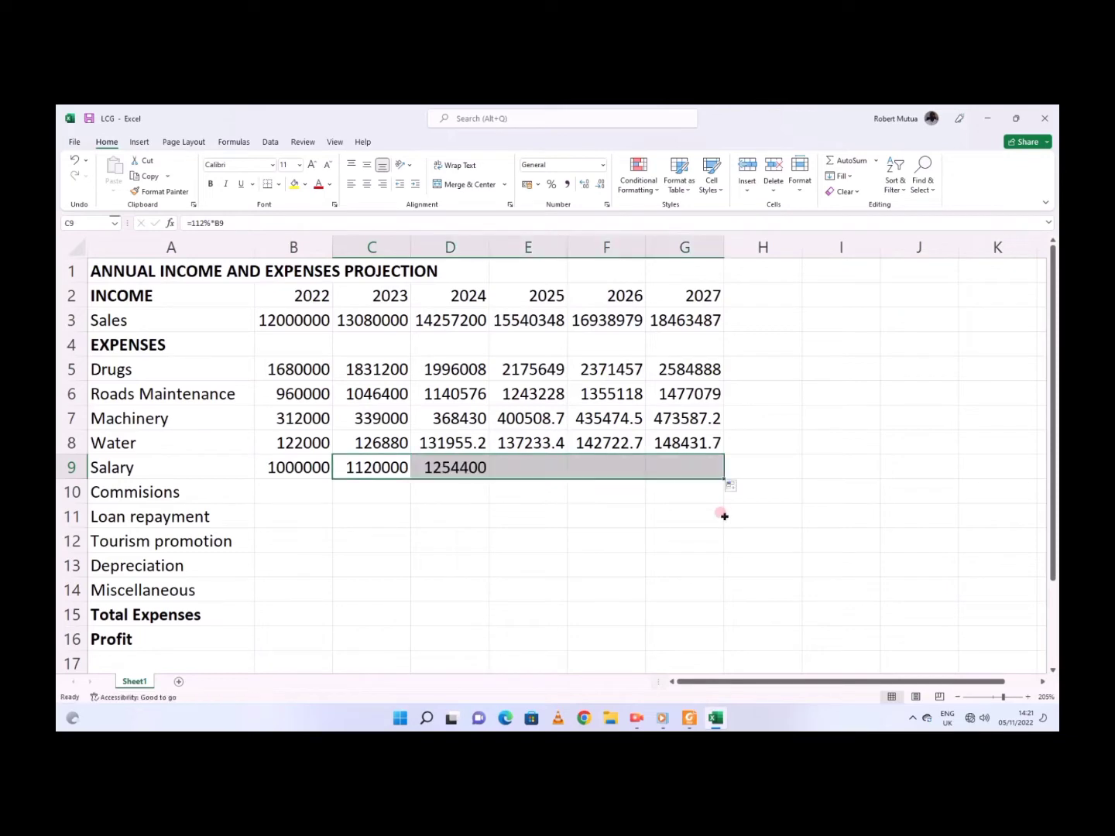
# Step: Switch to the exam PDF to check the Commissions rule and return to cell B10 of the Excel workbook
pyautogui.click(280, 485)
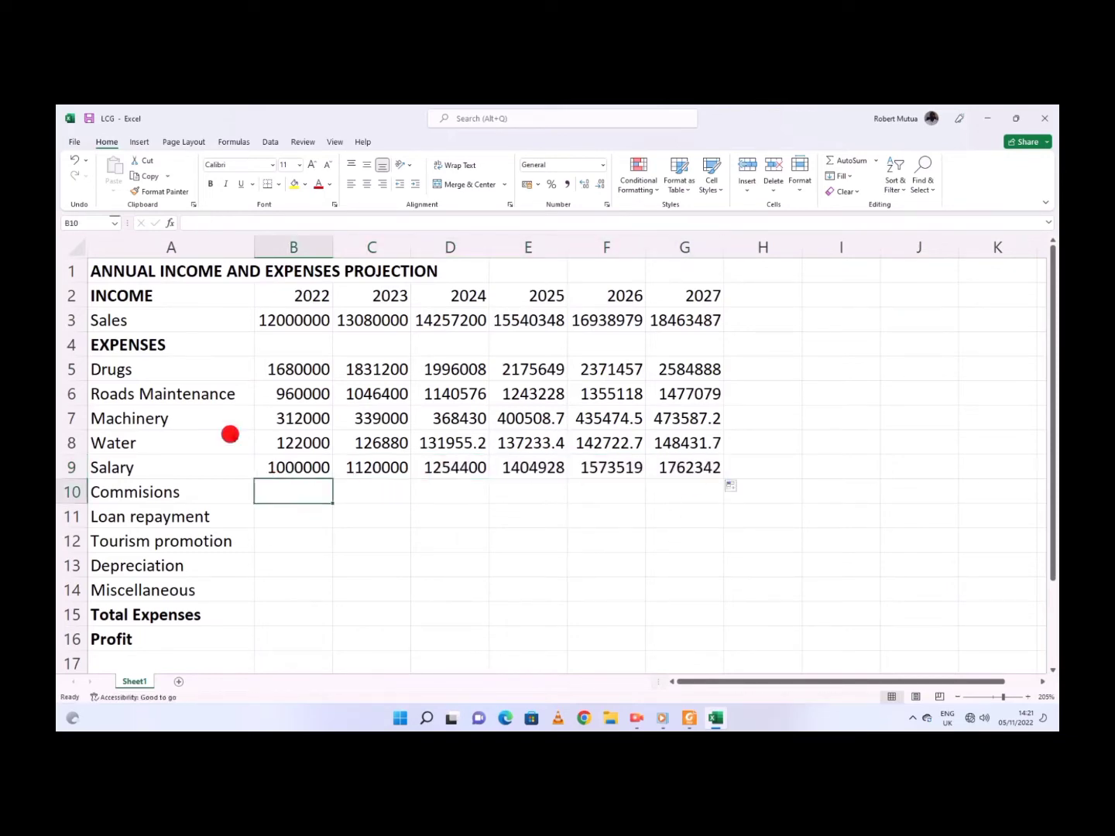
pyautogui.click(689, 718)
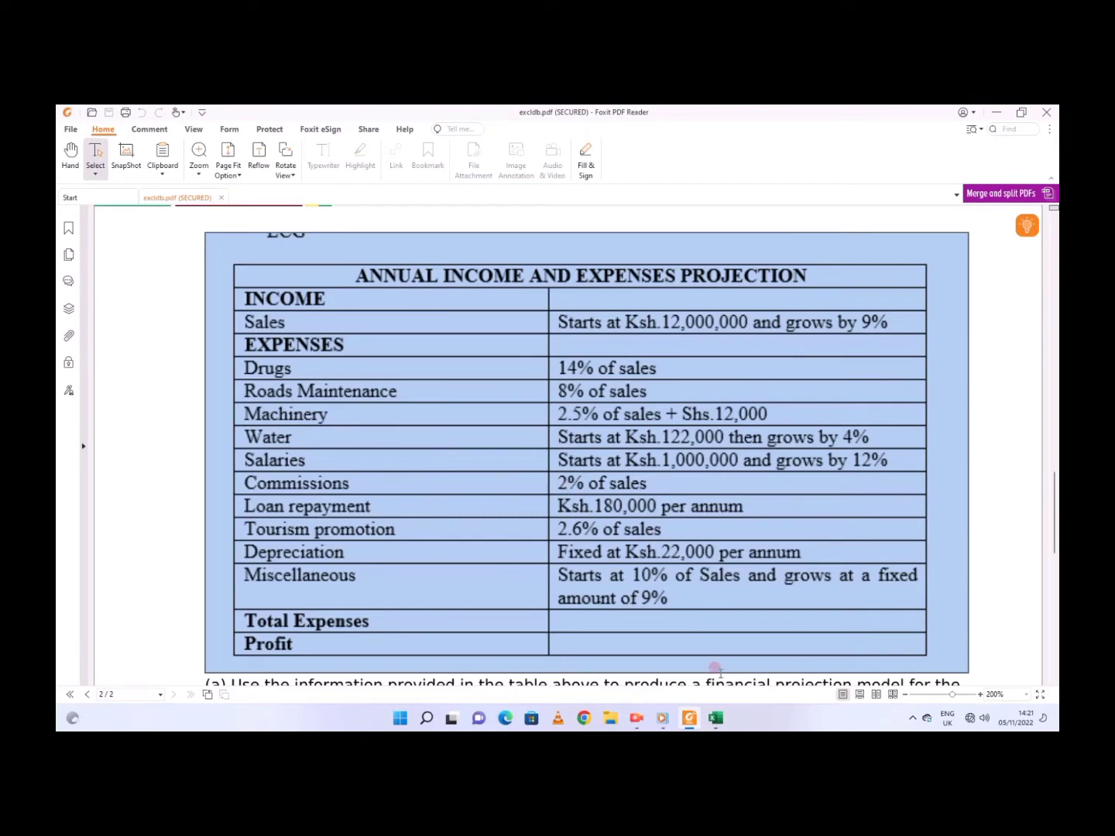
pyautogui.click(715, 718)
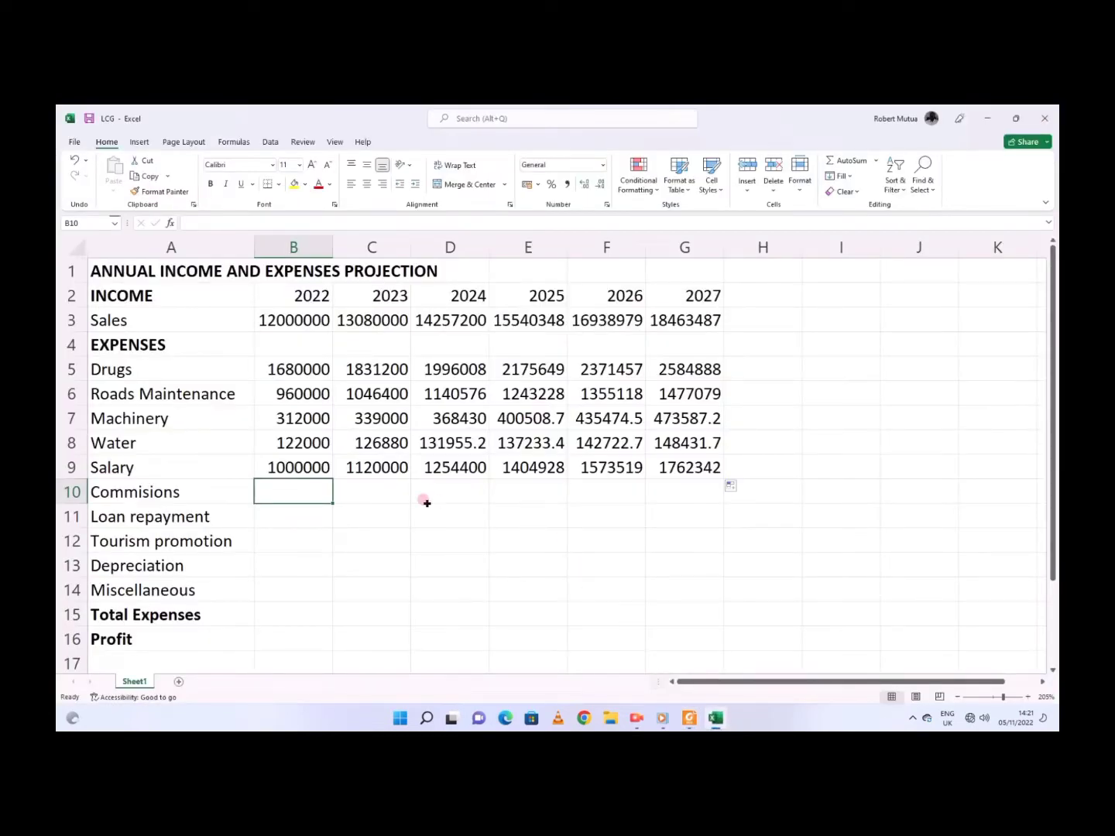
pyautogui.write('2')
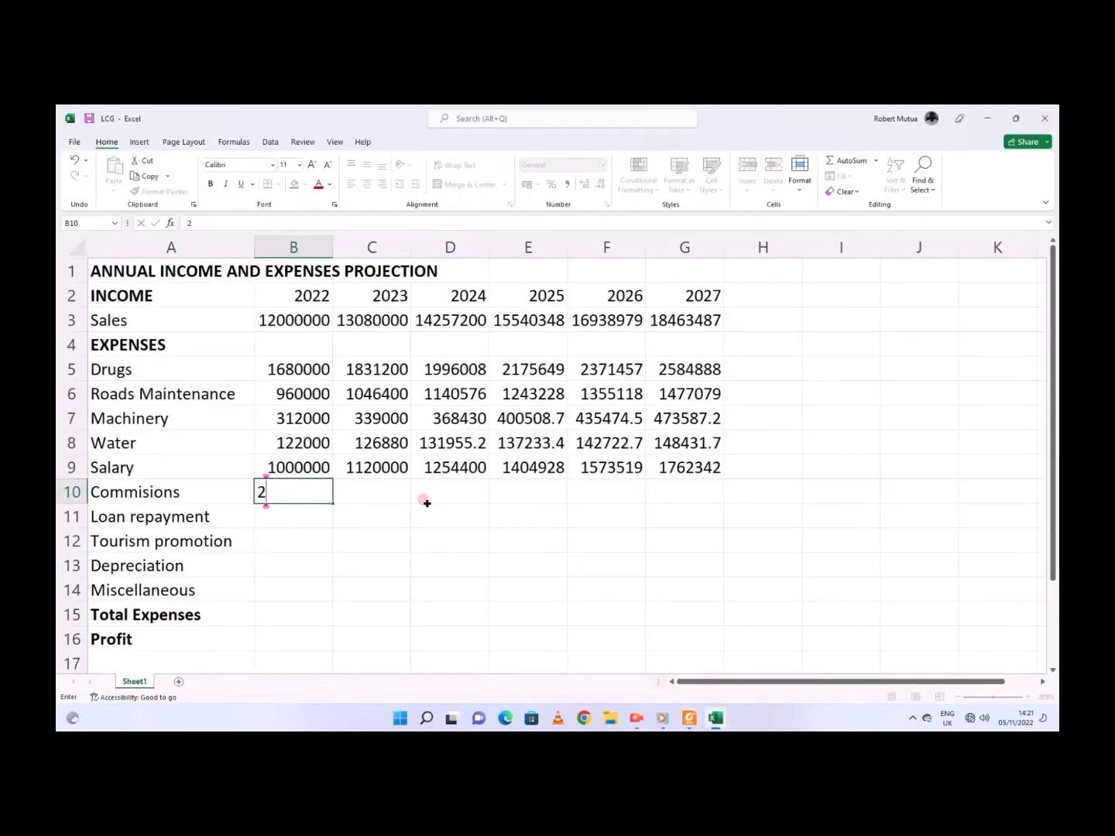
pyautogui.write('%')
pyautogui.press('BackSpace')
pyautogui.press('BackSpace')
# Step: Enter the 2022 Commissions formula =2%*B3 in cell B10 and fill it across to G10
pyautogui.write('=2')
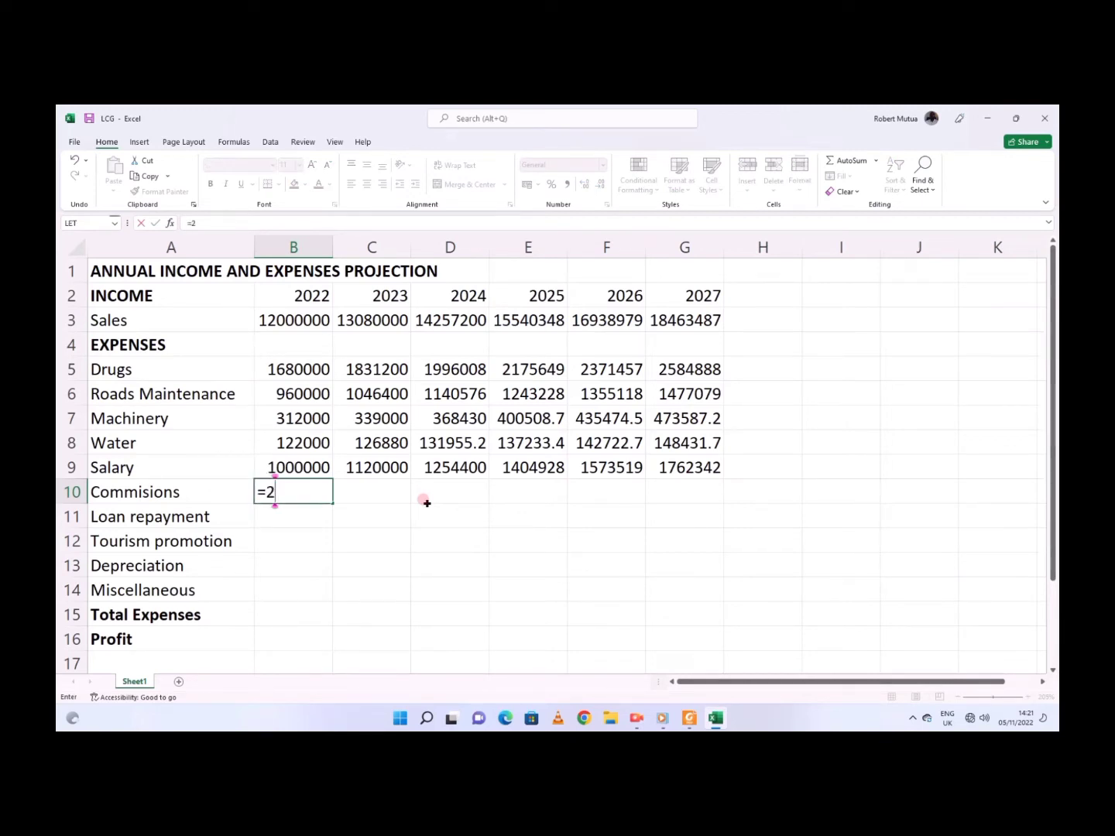
pyautogui.write('%*')
pyautogui.click(296, 320)
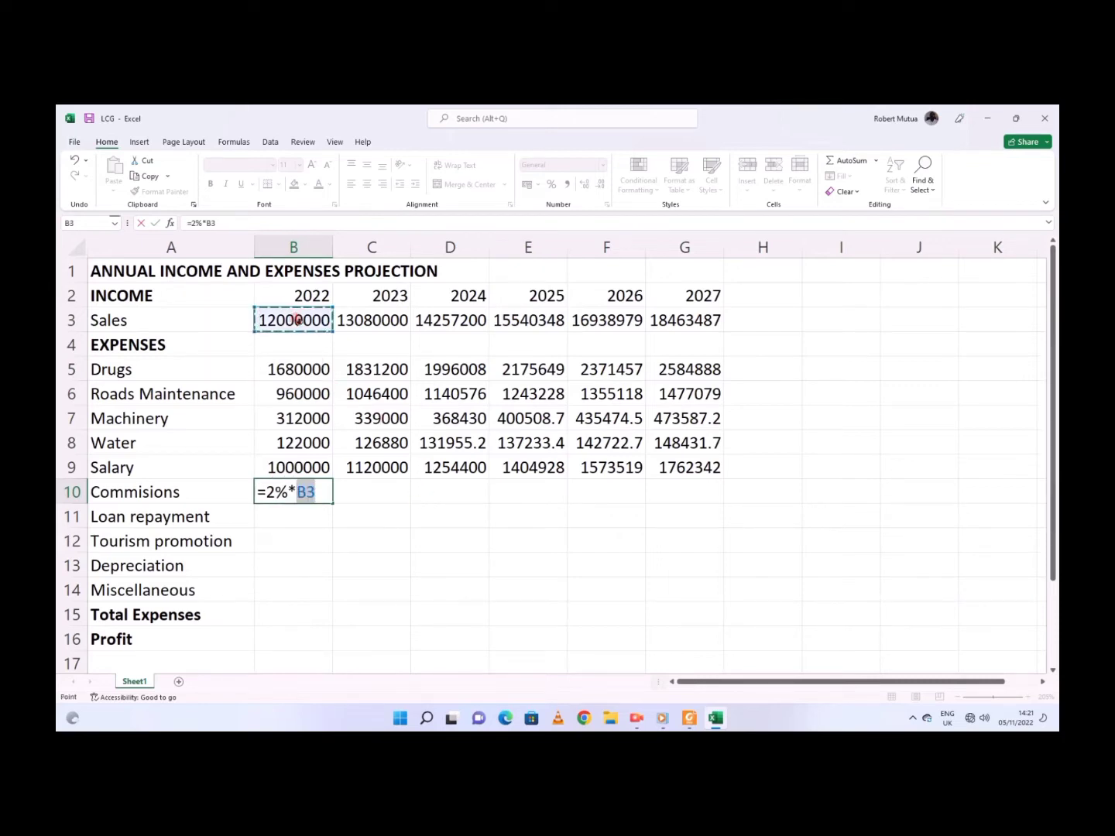
pyautogui.press('Return')
pyautogui.click(291, 491)
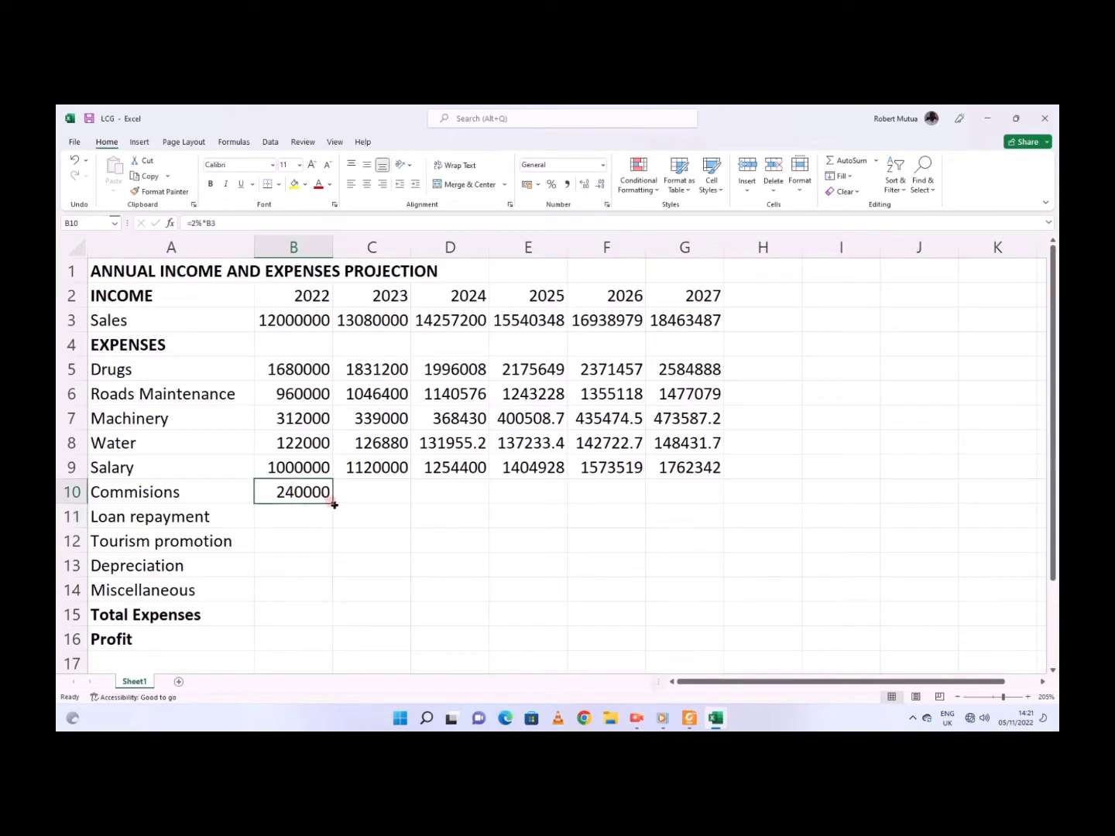
pyautogui.moveTo(332, 503); pyautogui.dragTo(719, 511)
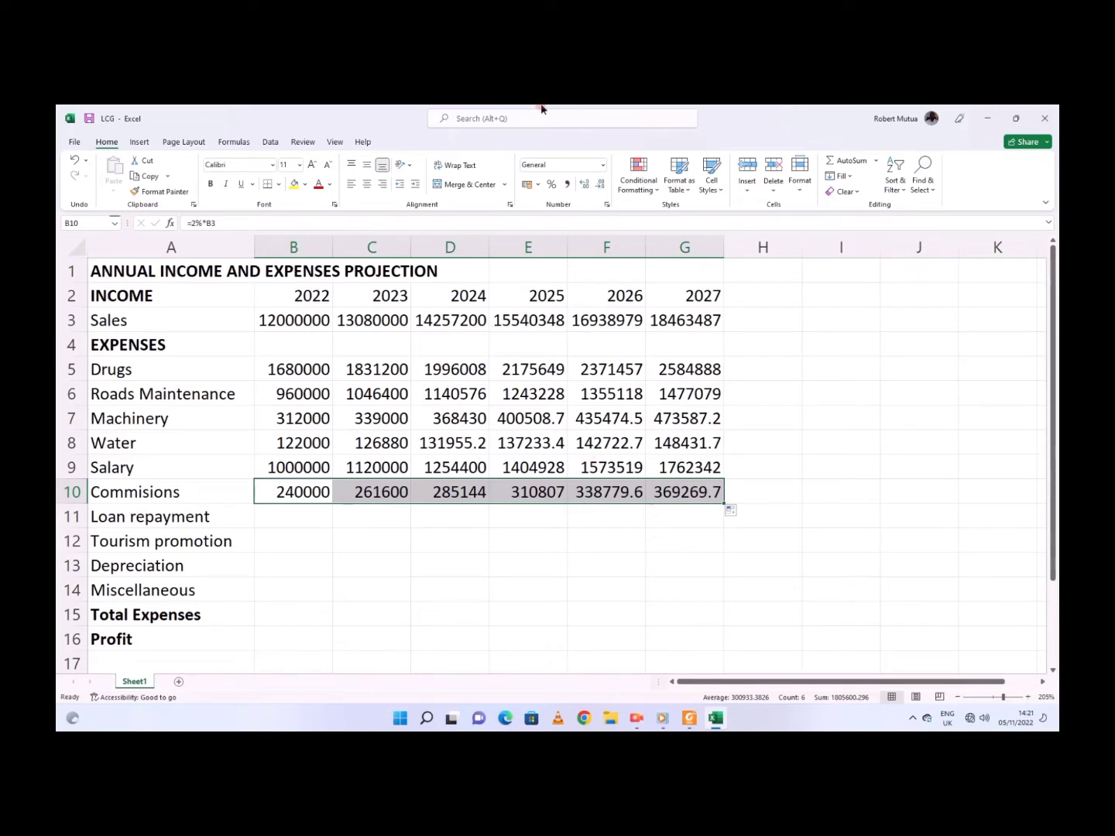
# Step: Check the Loan repayment amount in the exam PDF, enter 180000 in cell B11 of the Excel workbook and fill it across to G11
pyautogui.click(299, 522)
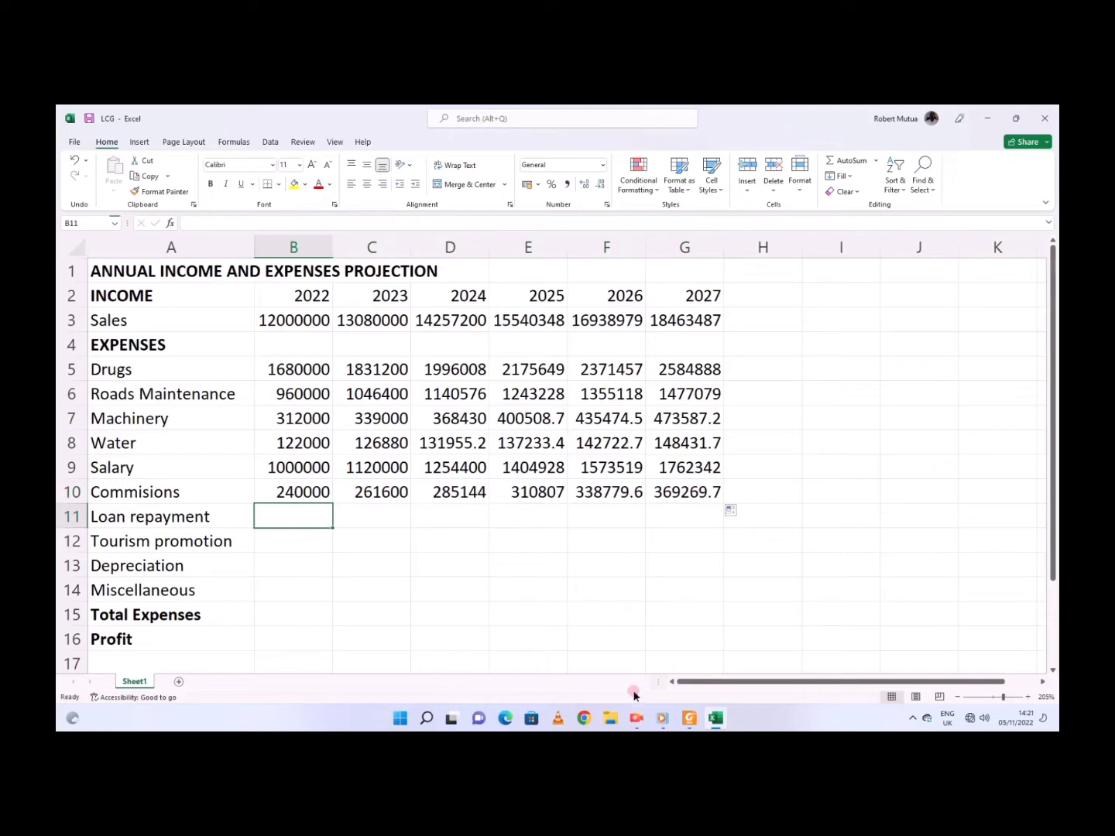
pyautogui.click(691, 720)
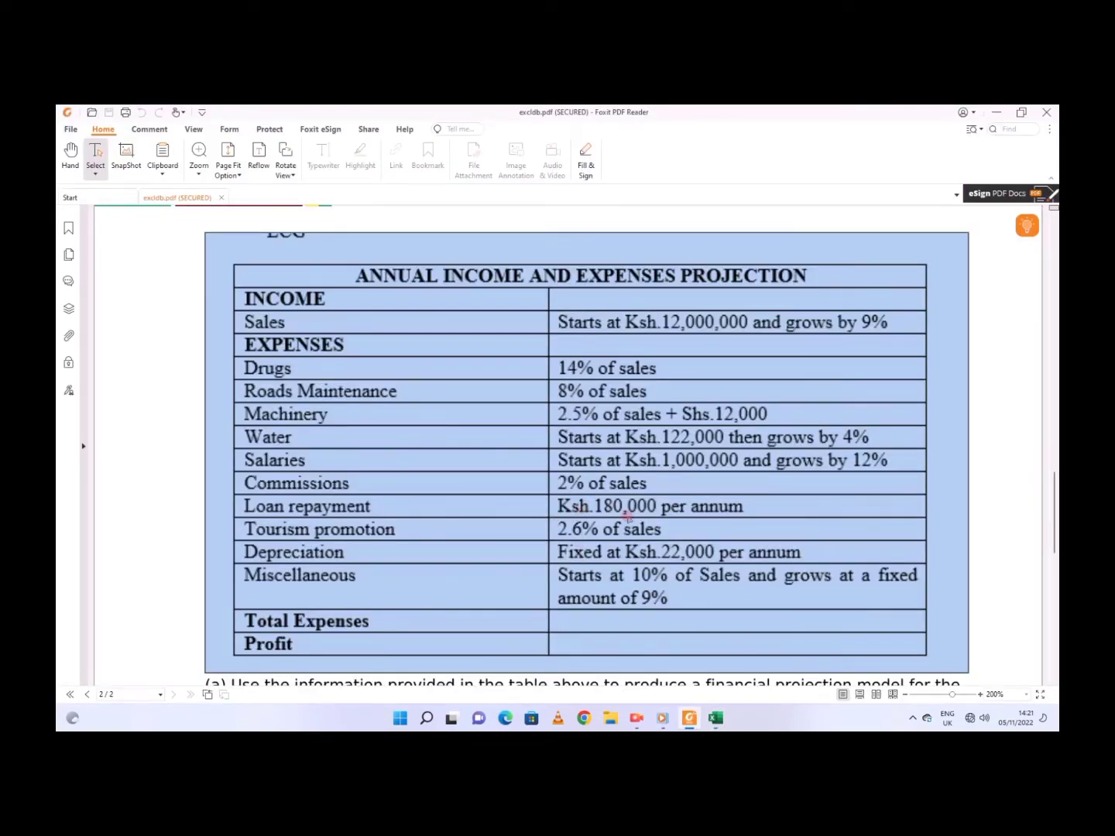
pyautogui.click(718, 723)
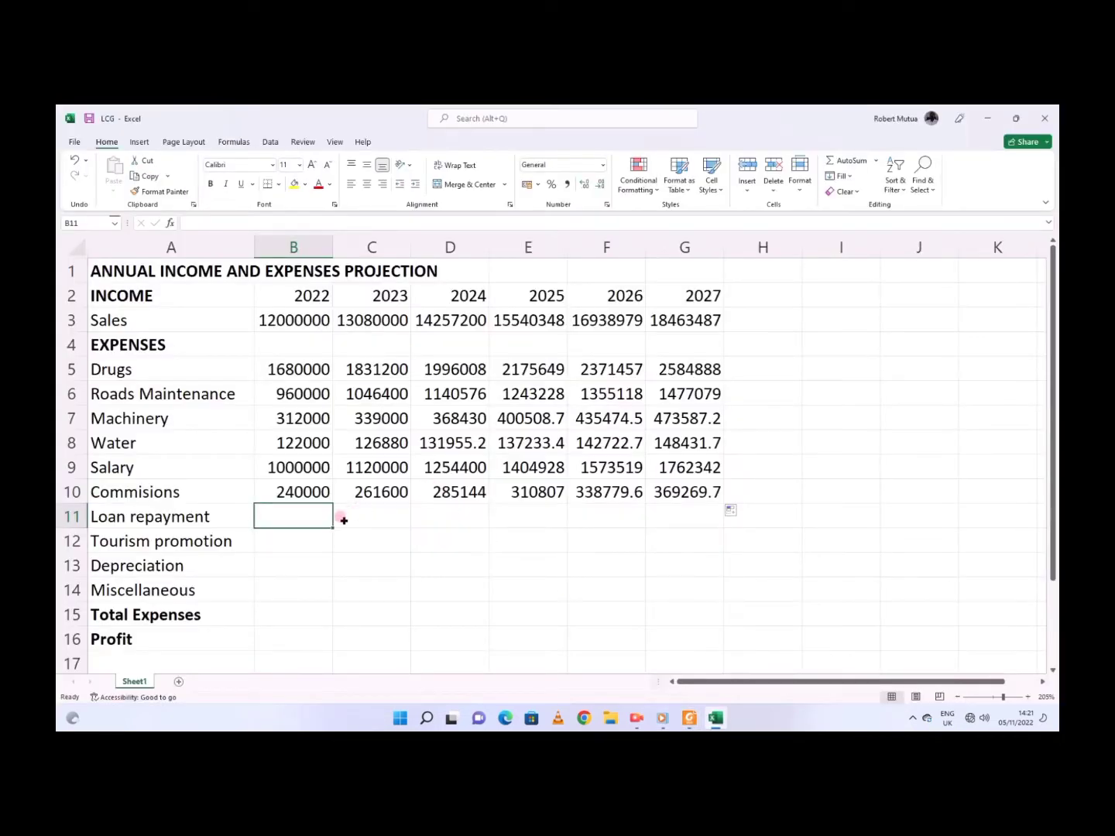
pyautogui.write('180000')
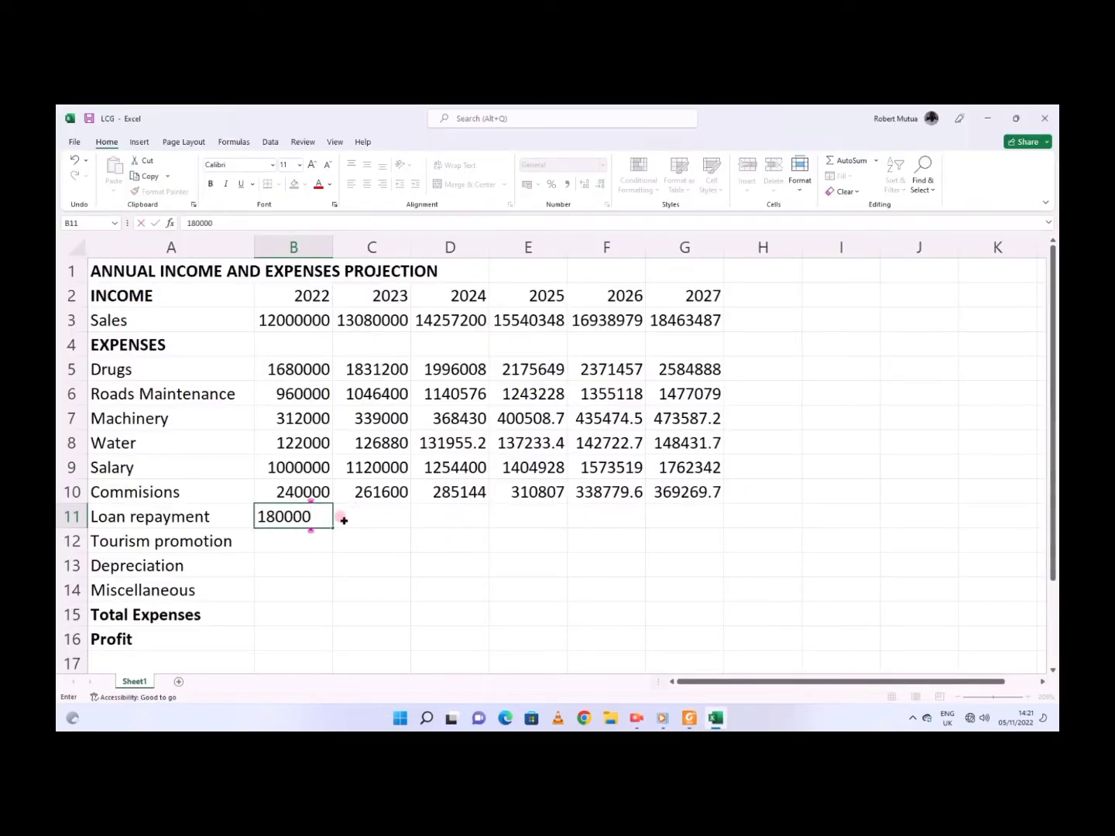
pyautogui.click(344, 522)
pyautogui.click(310, 516)
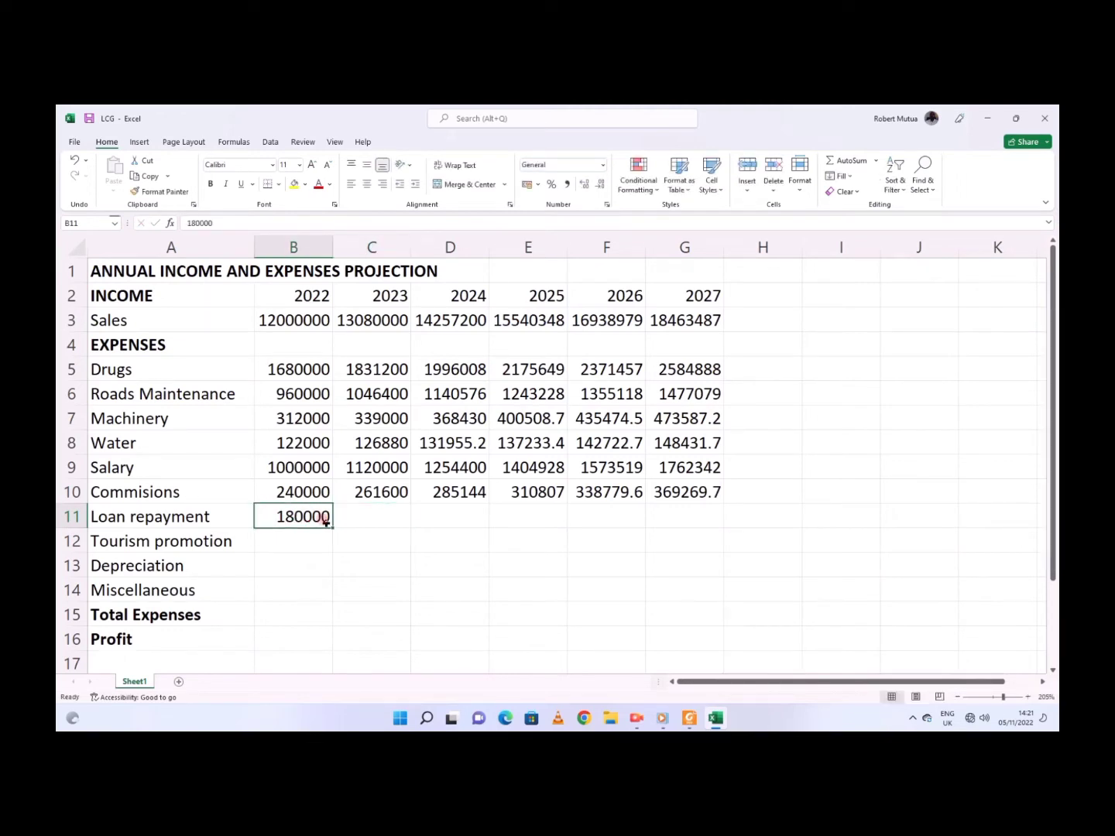
pyautogui.moveTo(334, 526); pyautogui.dragTo(725, 526)
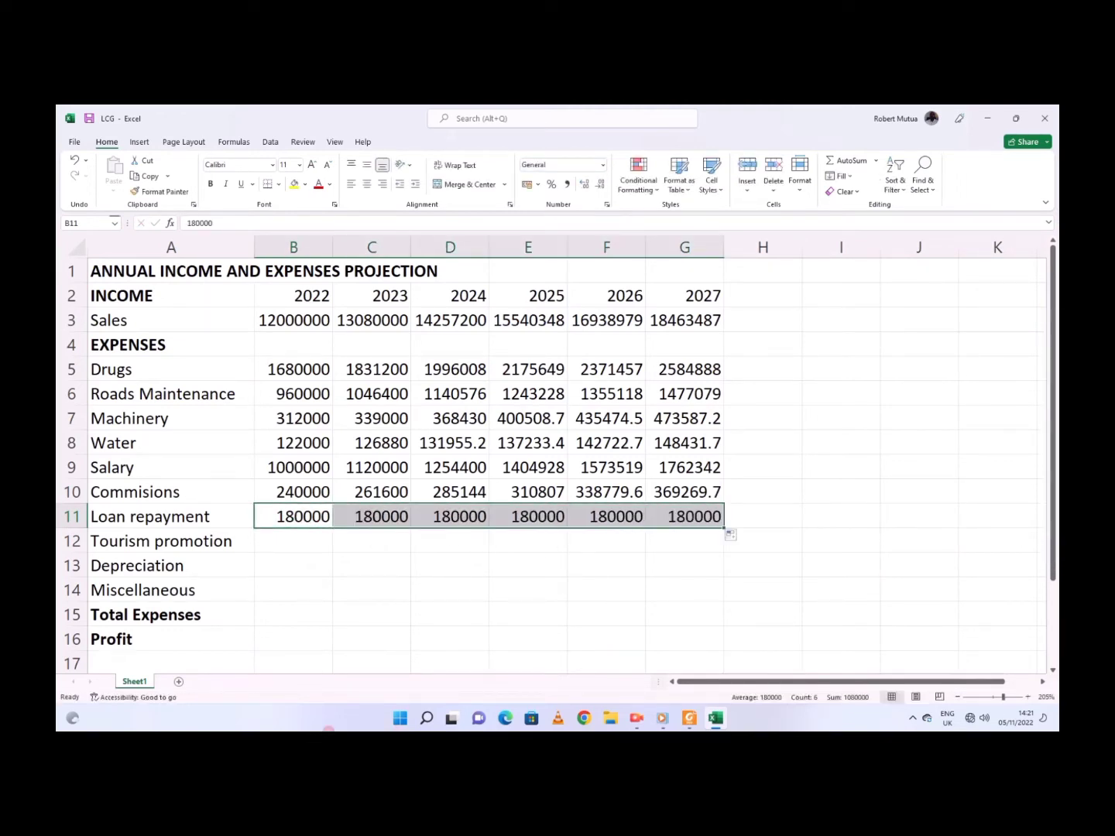
# Step: Check the Tourism promotion rule in the exam PDF, enter =2.6%*B3 in cell B12 of the Excel workbook and fill it across to G12
pyautogui.click(288, 540)
pyautogui.click(689, 718)
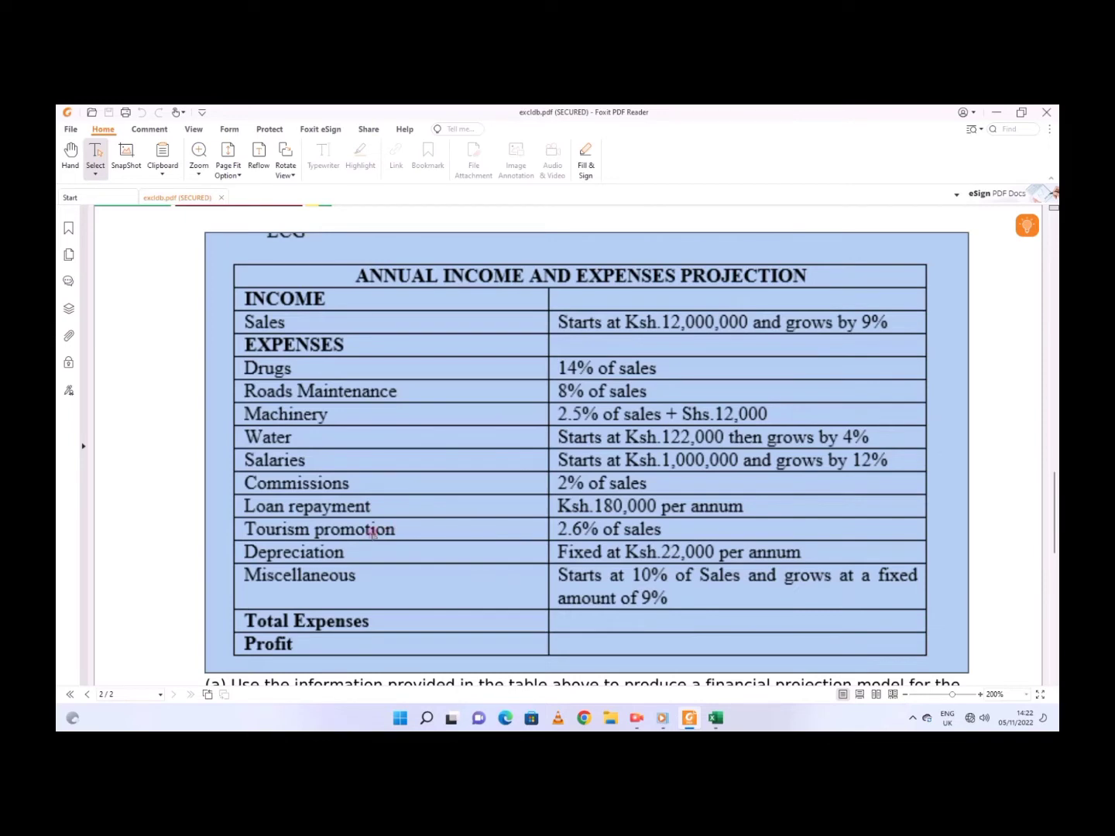
pyautogui.click(716, 718)
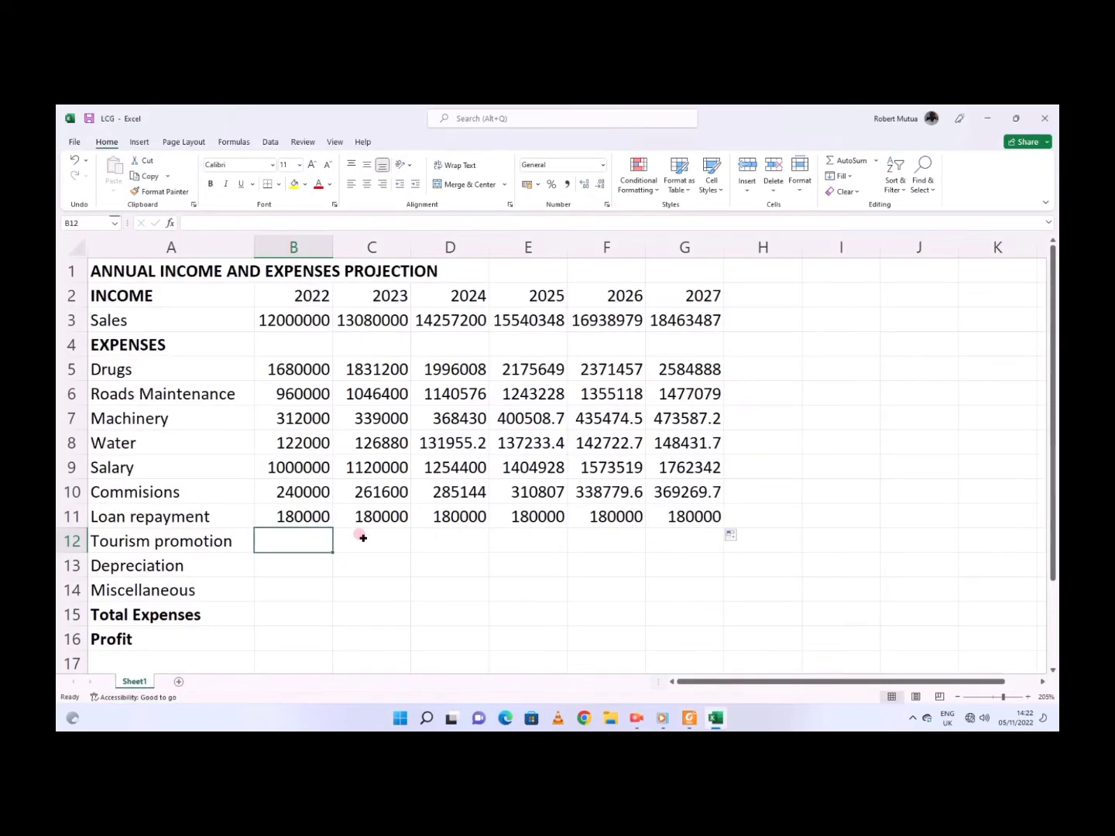
pyautogui.write('=2.6')
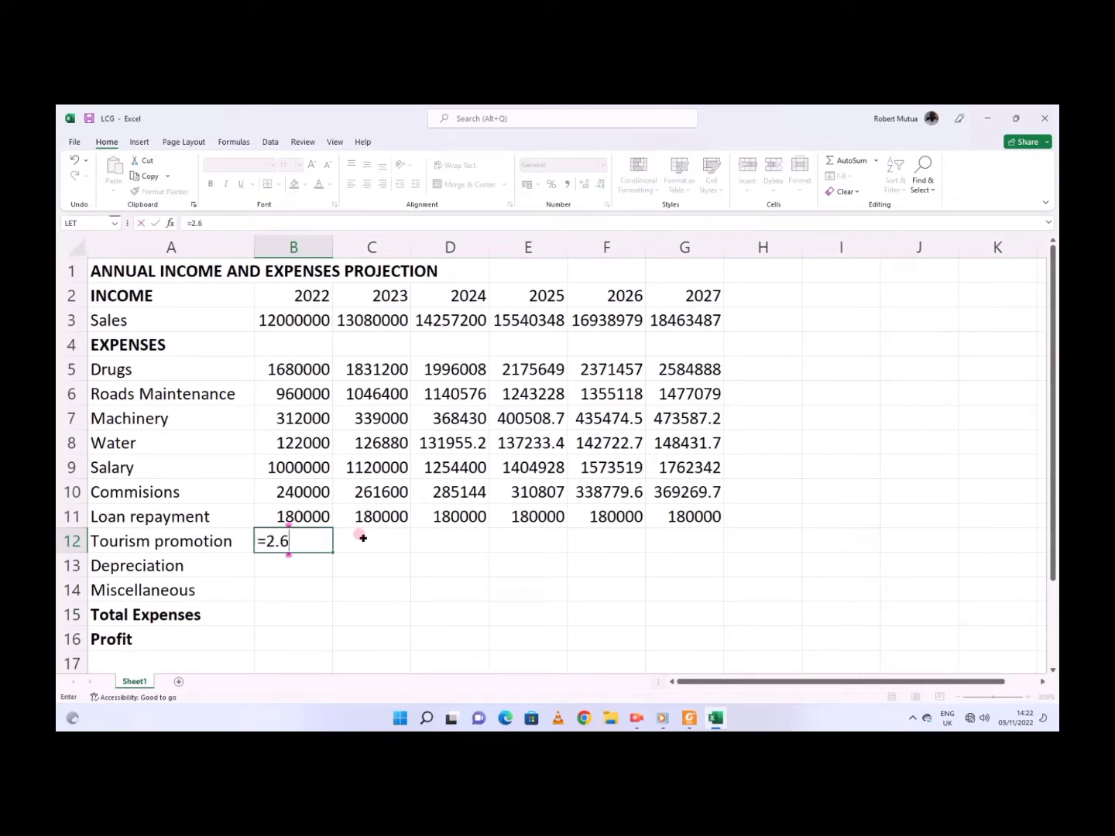
pyautogui.write('%*')
pyautogui.click(292, 313)
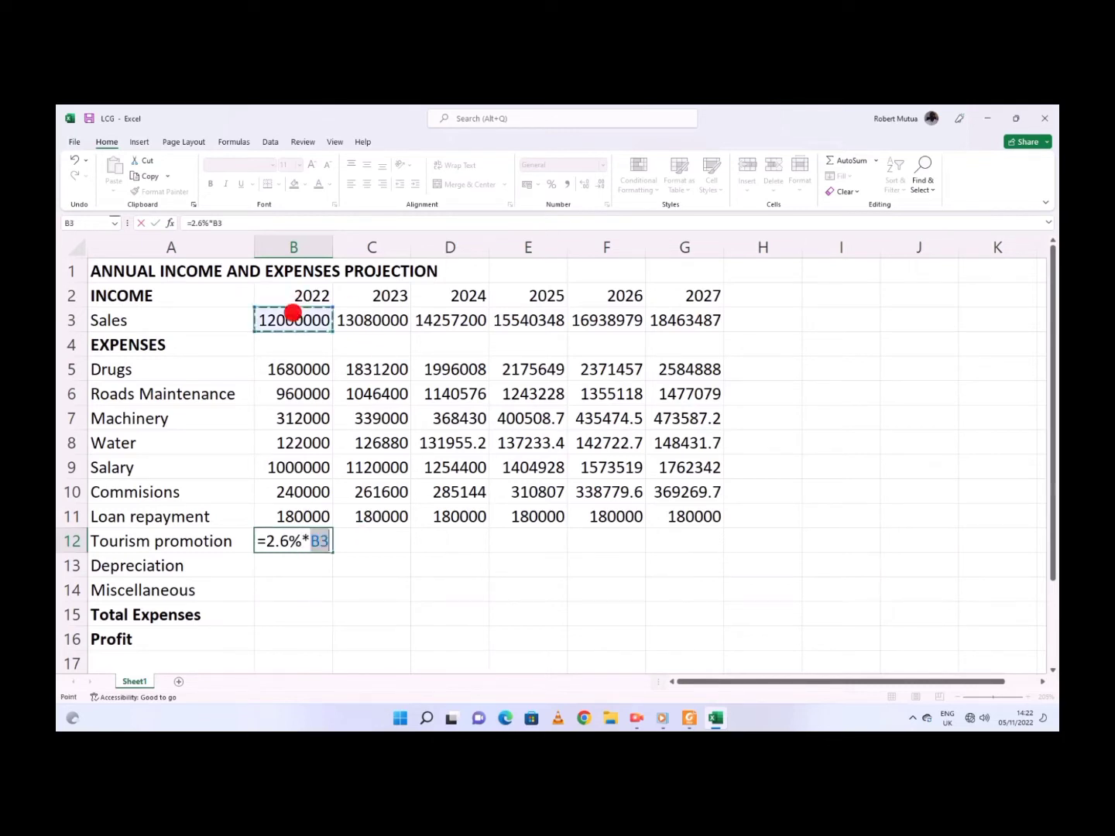
pyautogui.press('Return')
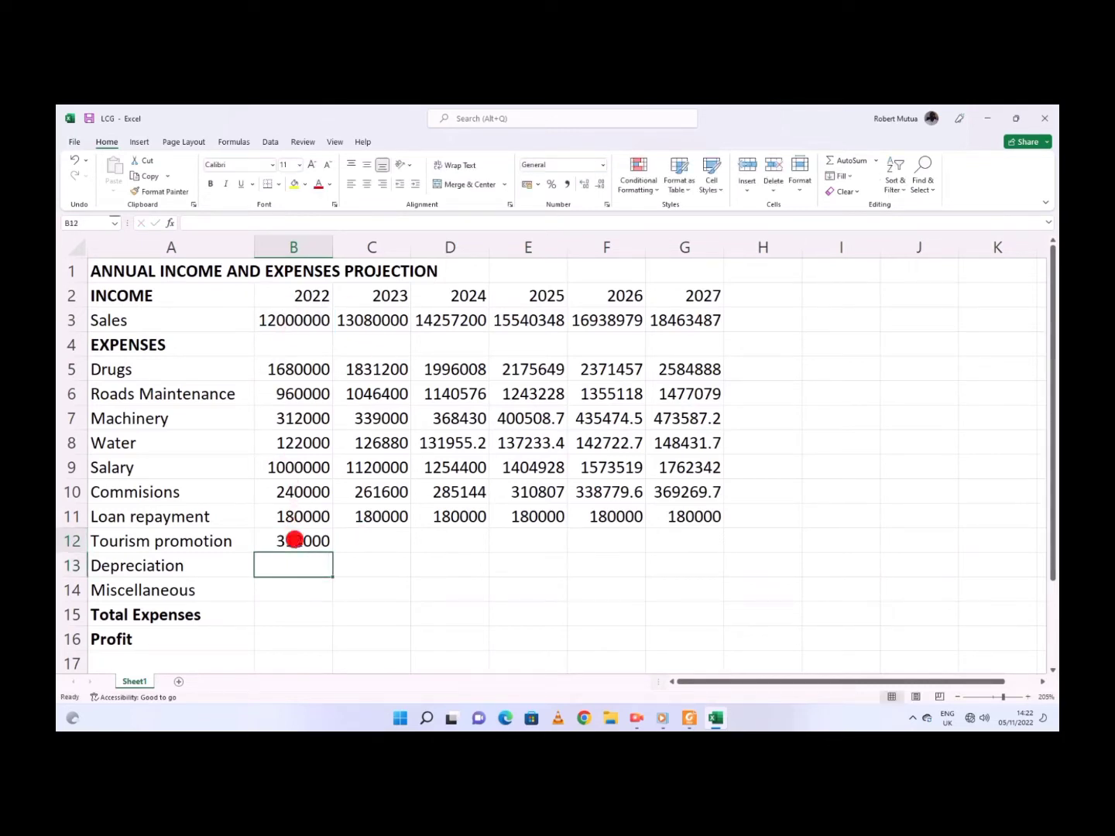
pyautogui.click(294, 539)
pyautogui.moveTo(331, 551); pyautogui.dragTo(724, 550)
# Step: Check the Depreciation amount in the exam PDF, enter 22000 in cell B13 of the Excel workbook and fill it across to G13
pyautogui.click(276, 565)
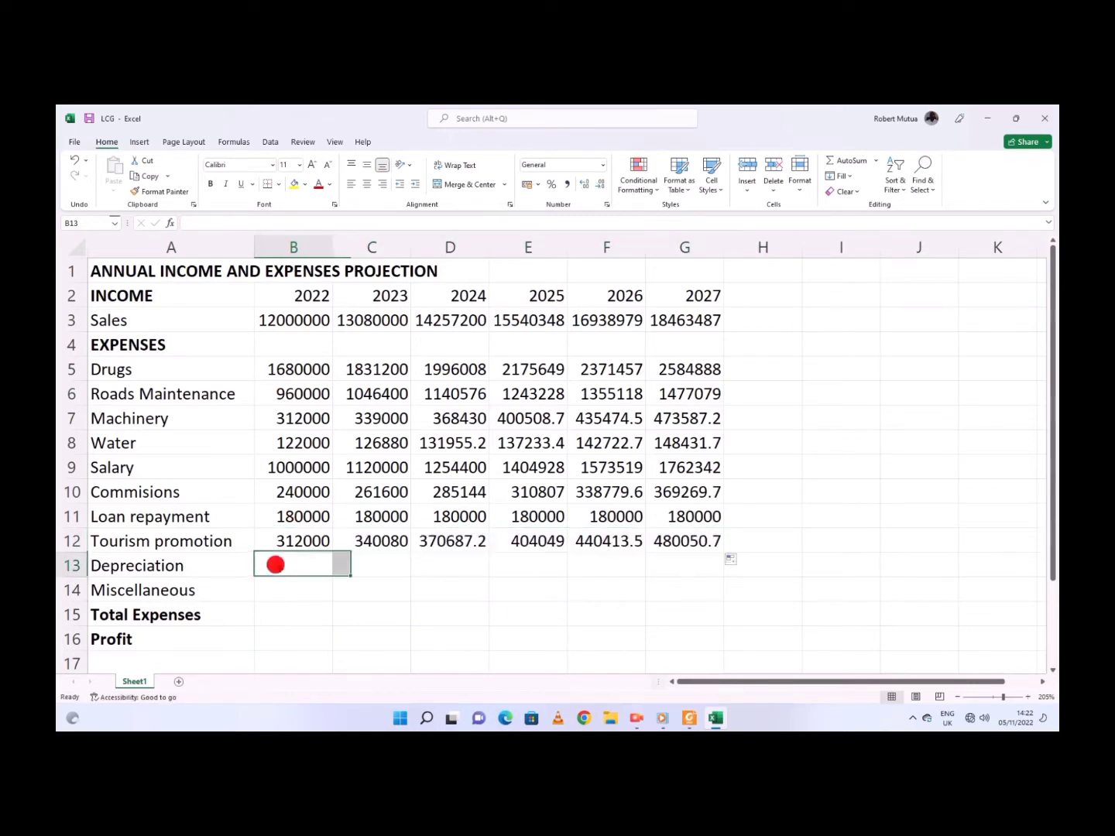
pyautogui.click(687, 721)
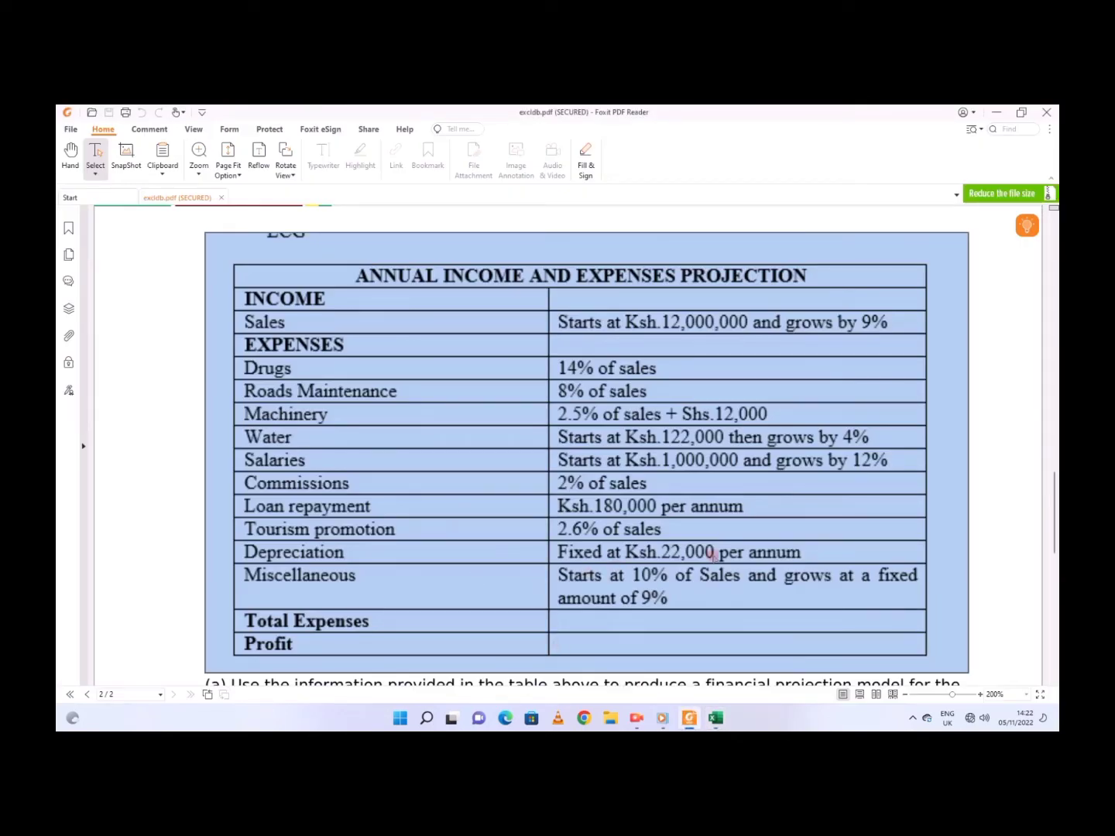
pyautogui.click(715, 720)
pyautogui.write('22000')
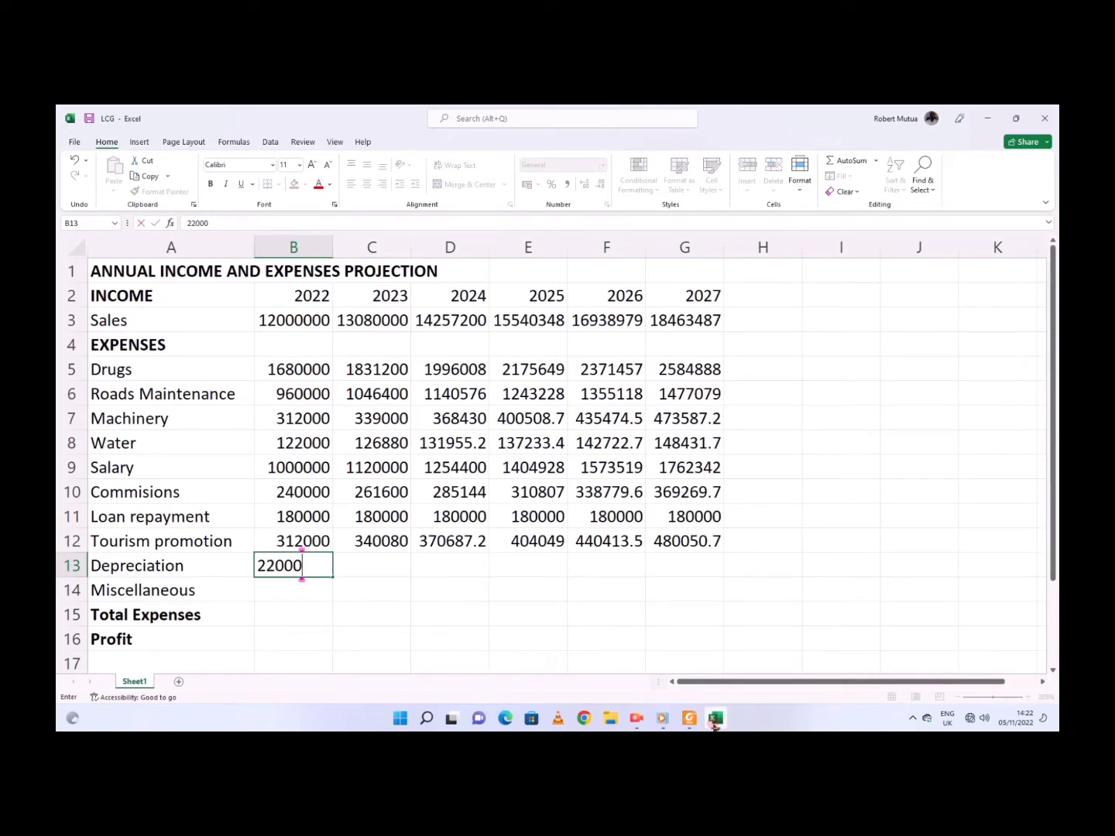
pyautogui.press('Tab')
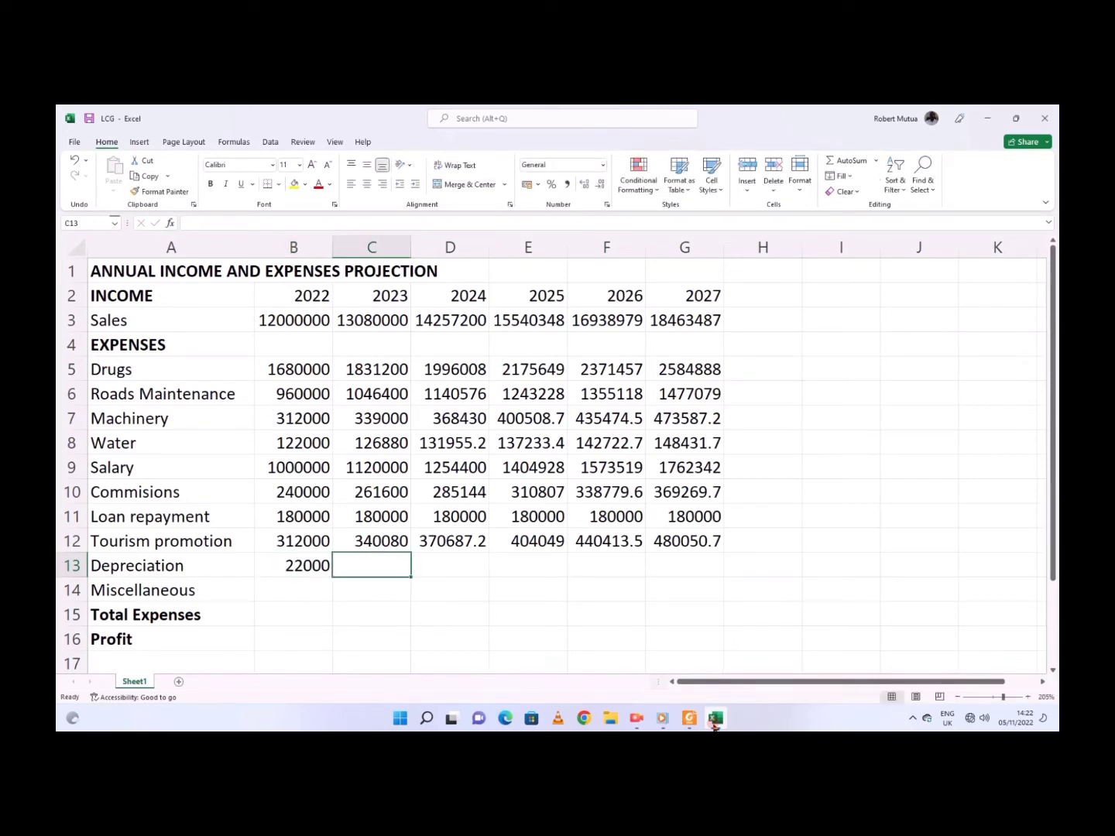
pyautogui.press('Left')
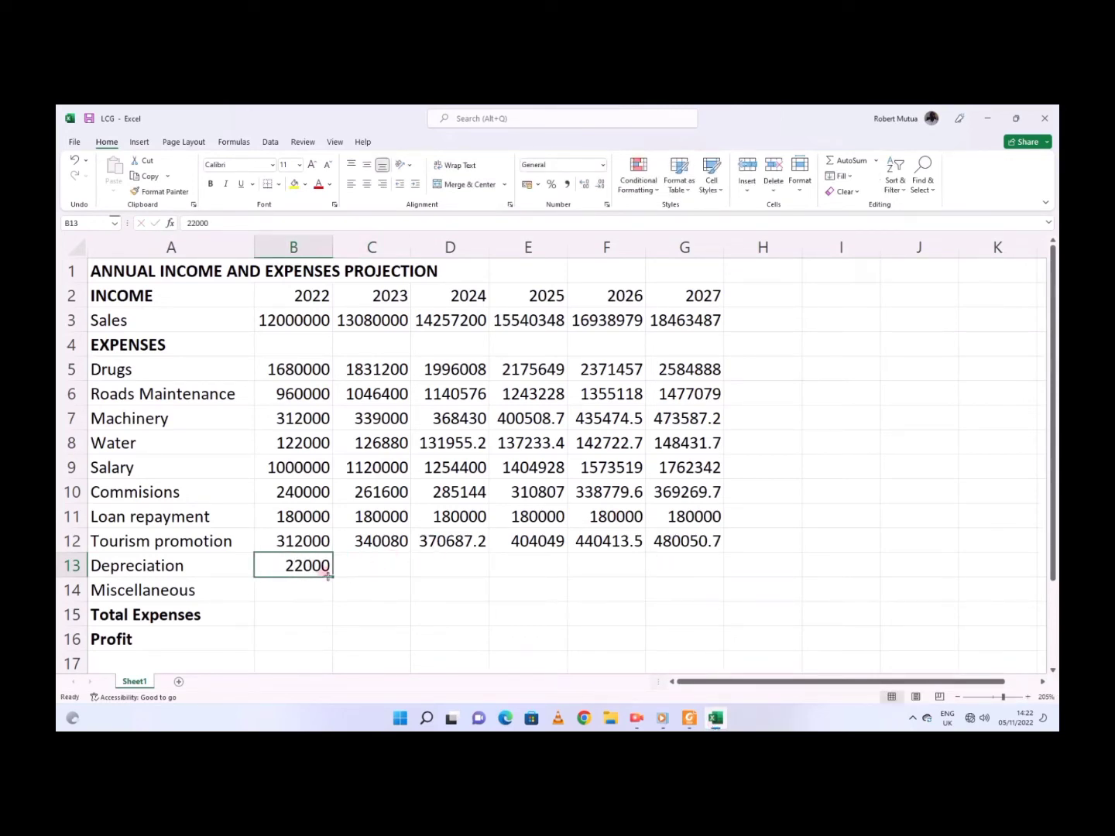
pyautogui.moveTo(333, 578); pyautogui.dragTo(716, 574)
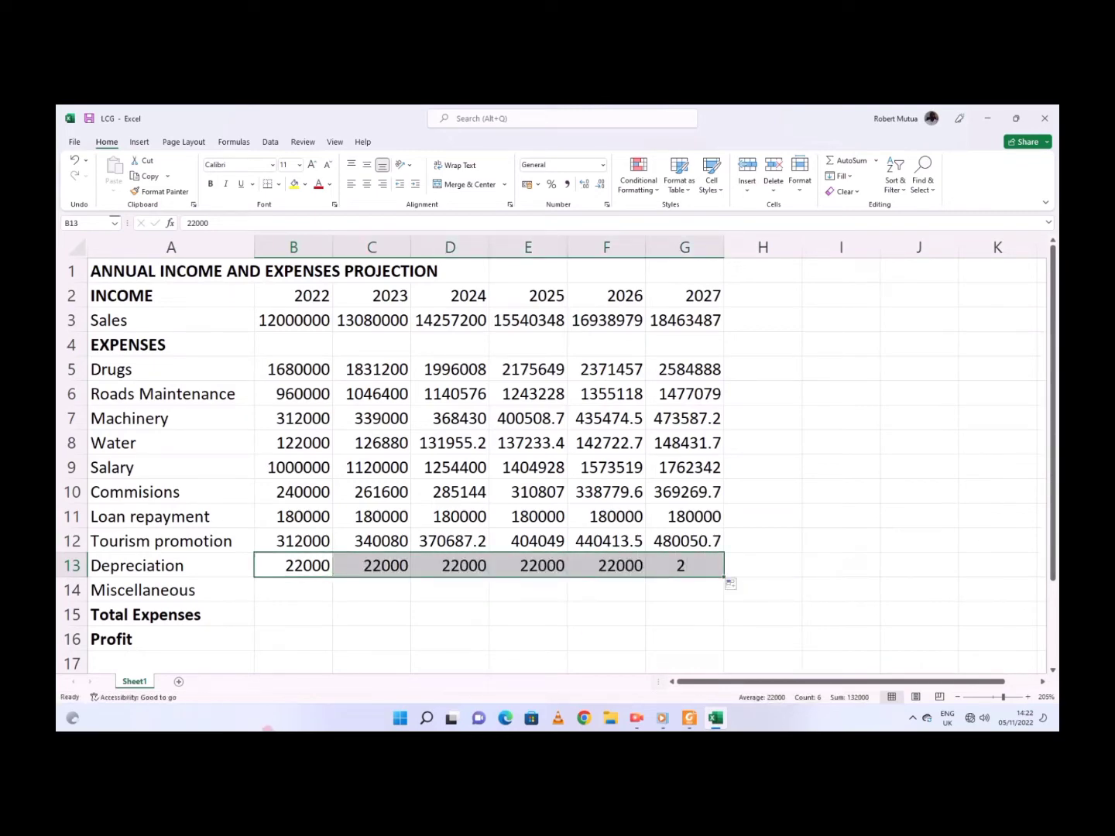
# Step: Check the Miscellaneous rule in the exam PDF and enter =10%*B3 in cell B14 of the Excel workbook
pyautogui.click(294, 590)
pyautogui.click(689, 719)
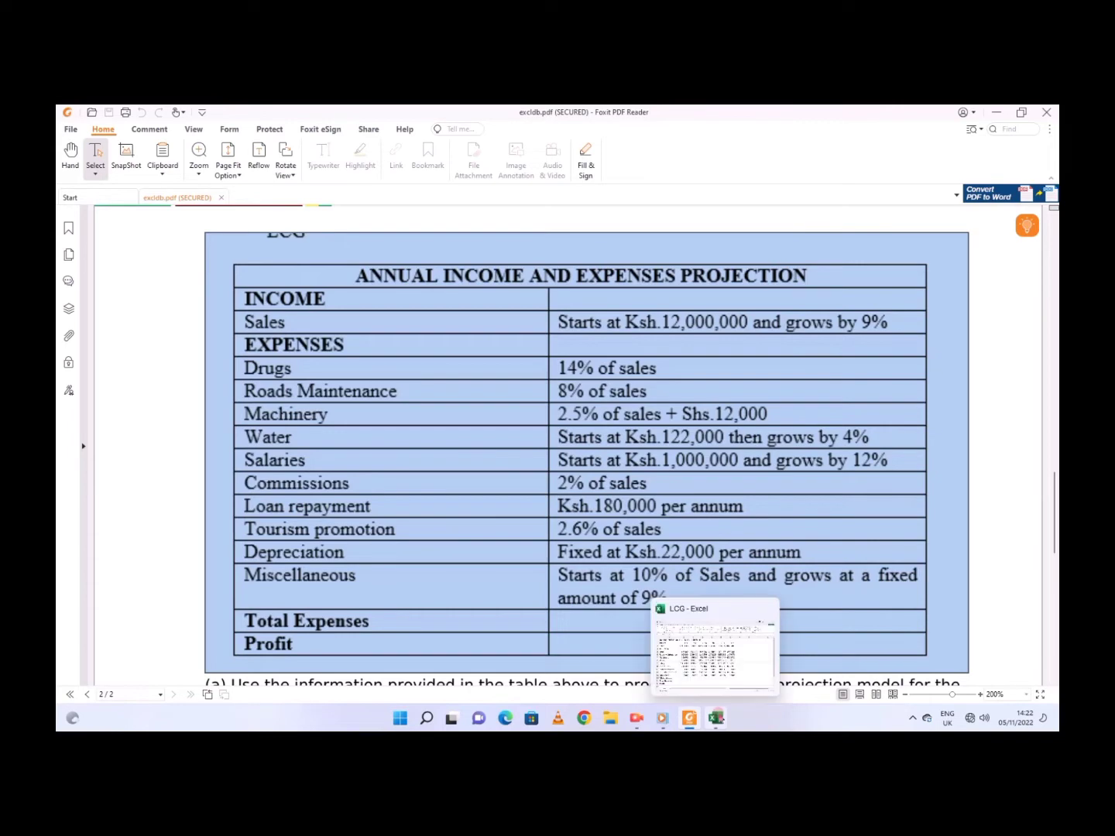
pyautogui.click(716, 719)
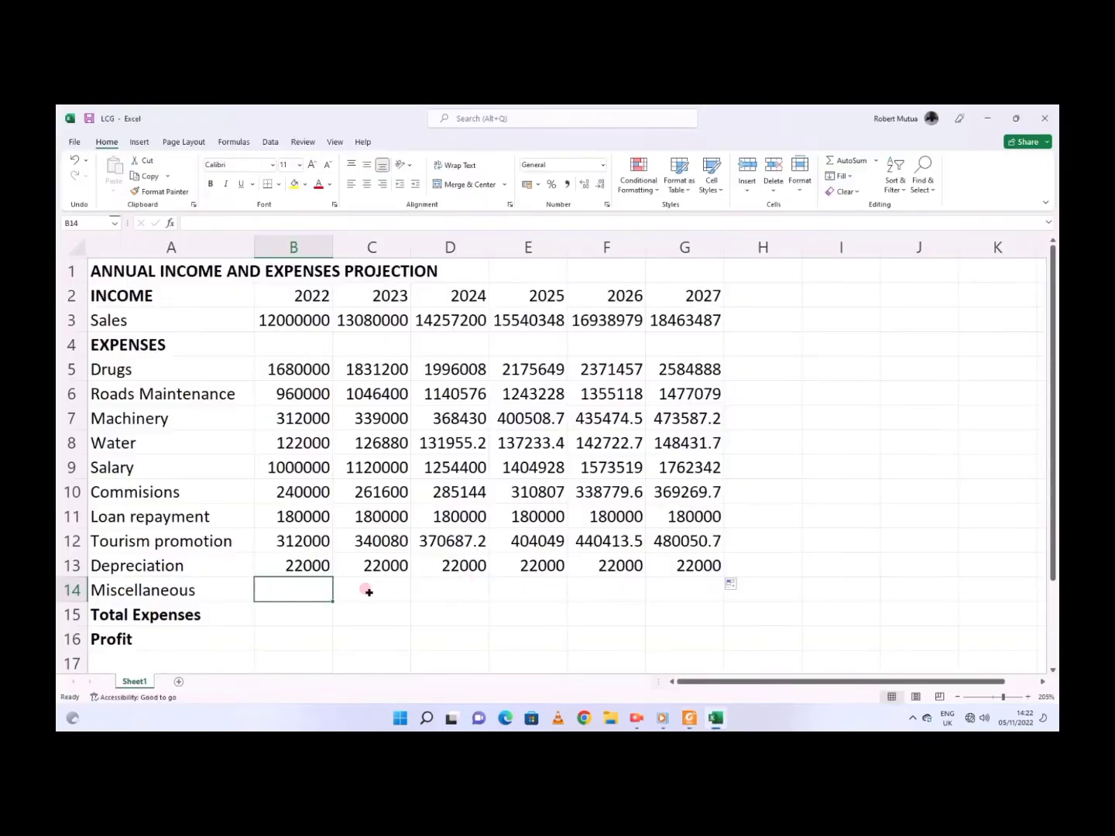
pyautogui.write('=10')
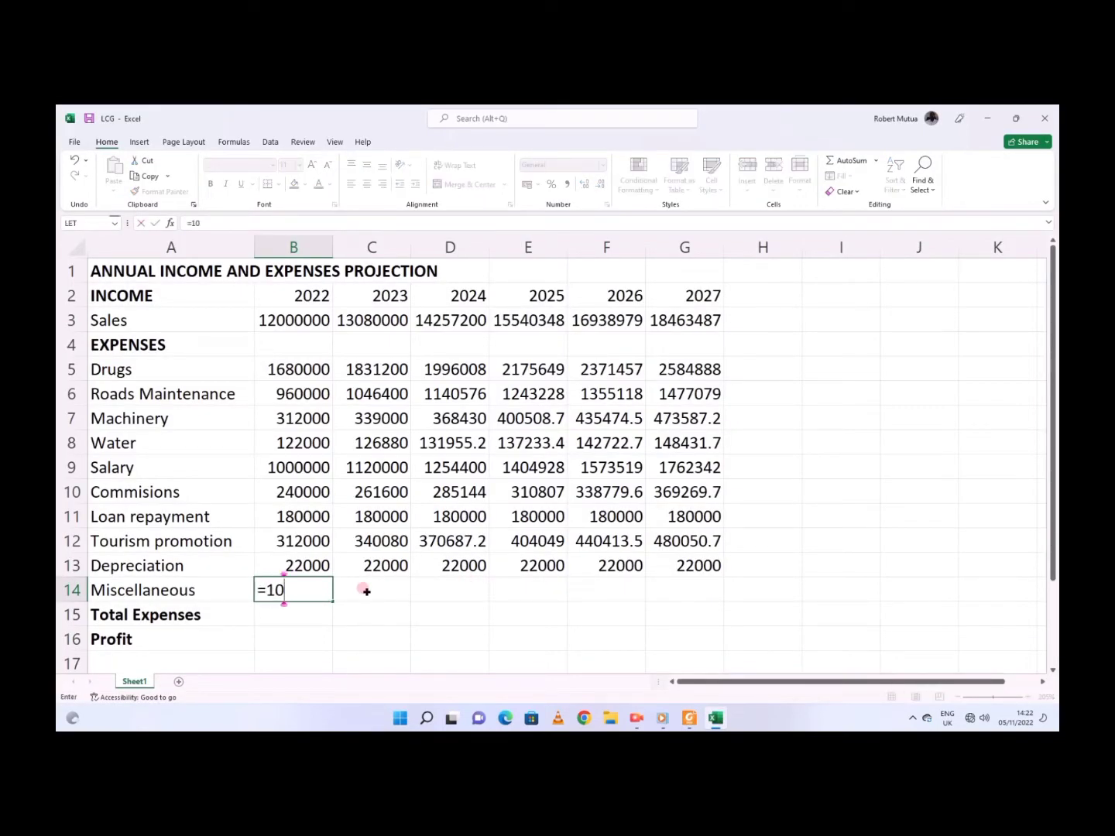
pyautogui.write('%*')
pyautogui.click(285, 325)
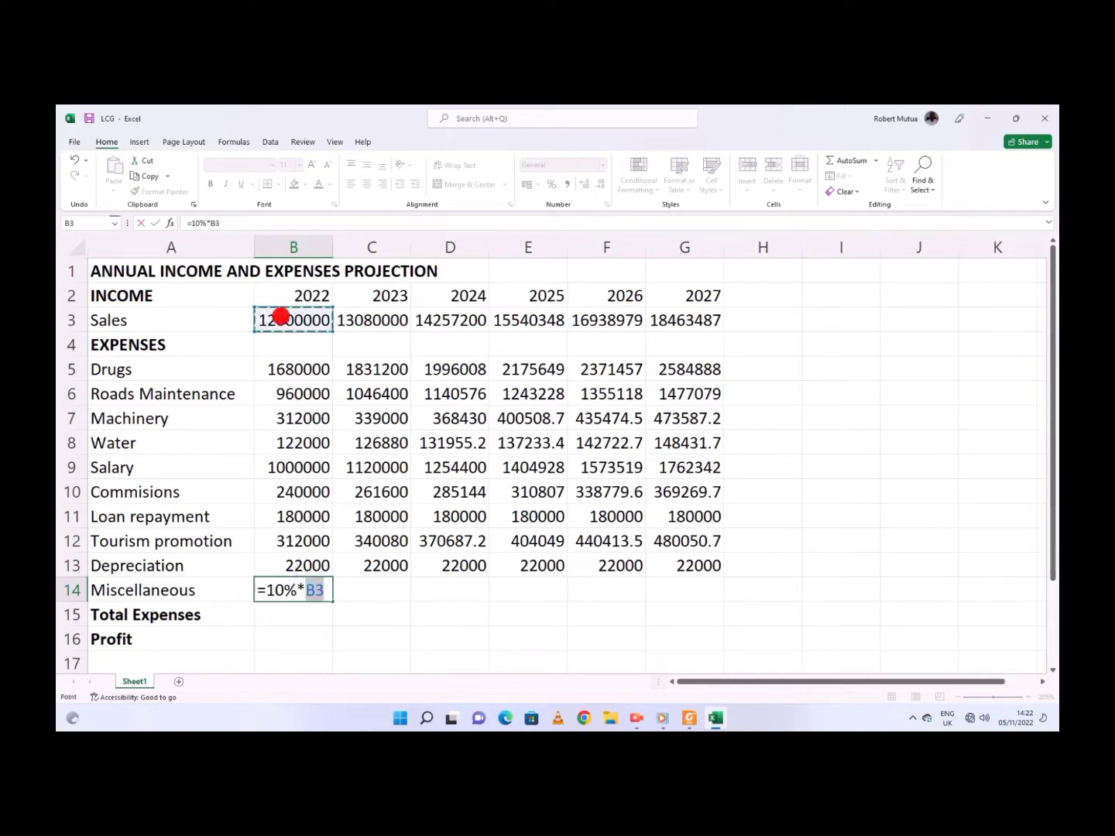
pyautogui.press('Return')
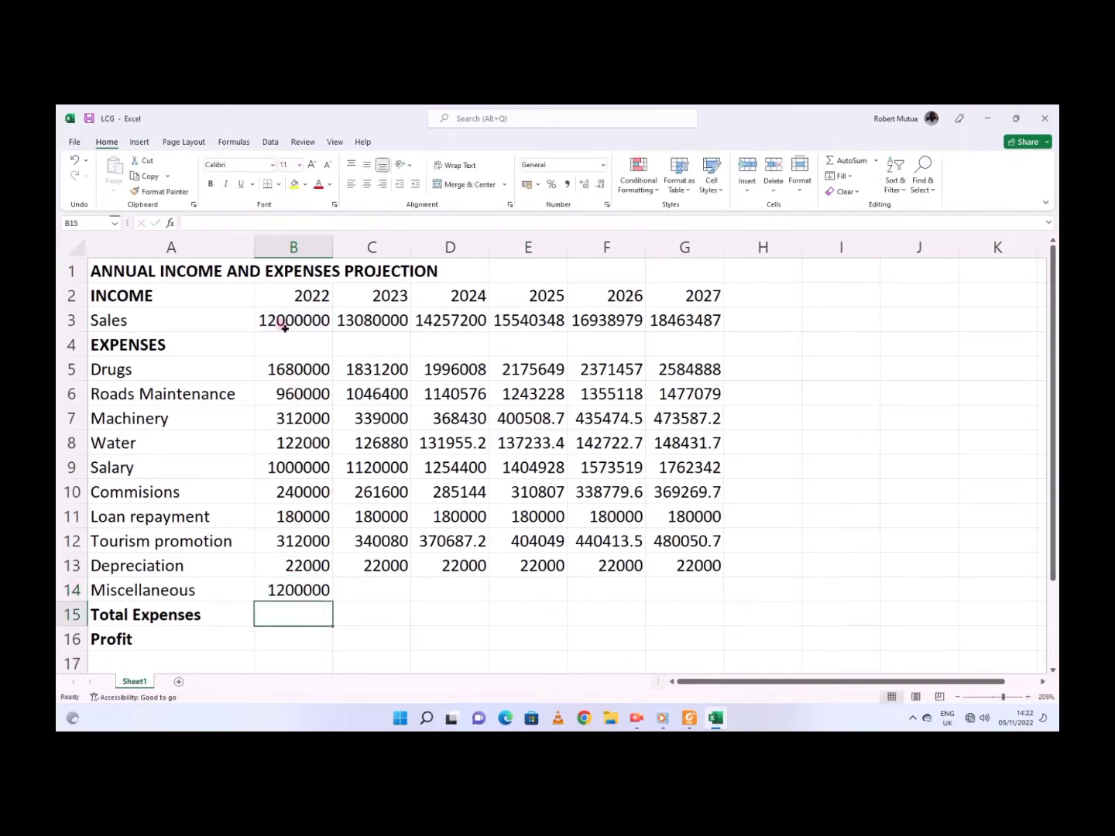
# Step: Recheck the Miscellaneous growth rate in the exam PDF, enter =109%*B14 in cell C14 of the Excel workbook and fill it across to G14
pyautogui.click(690, 719)
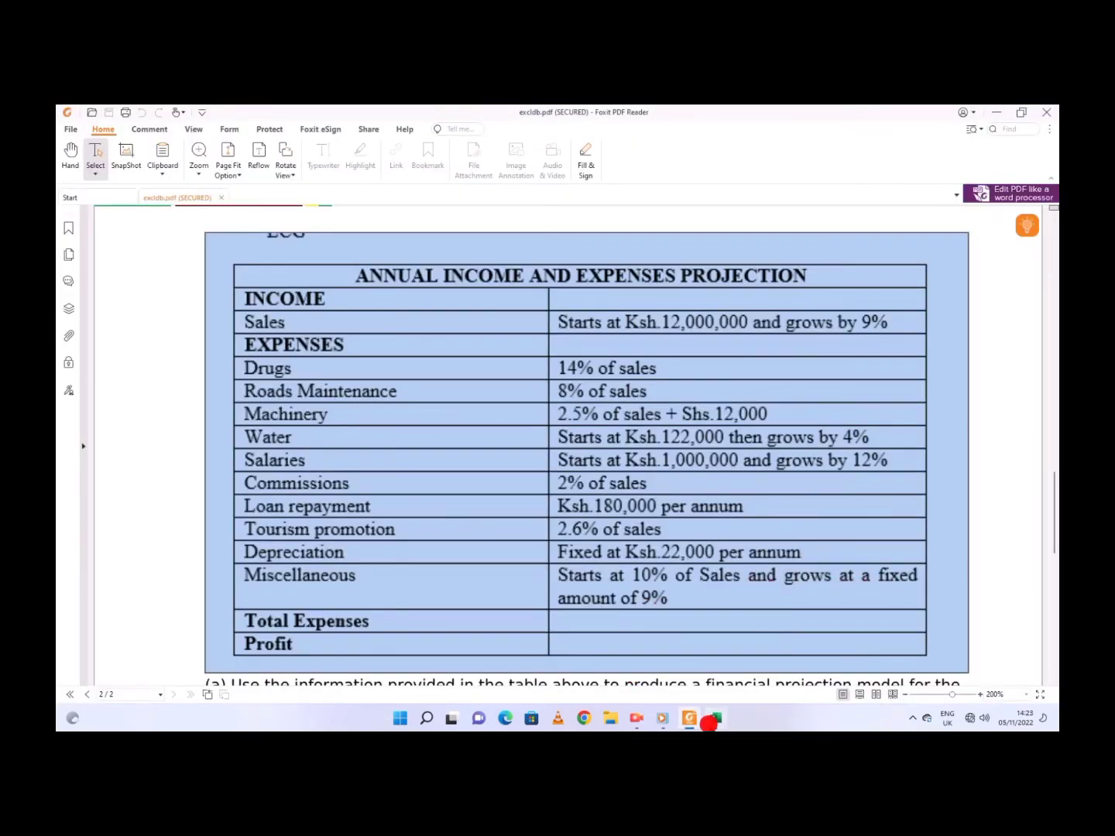
pyautogui.click(715, 719)
pyautogui.click(352, 582)
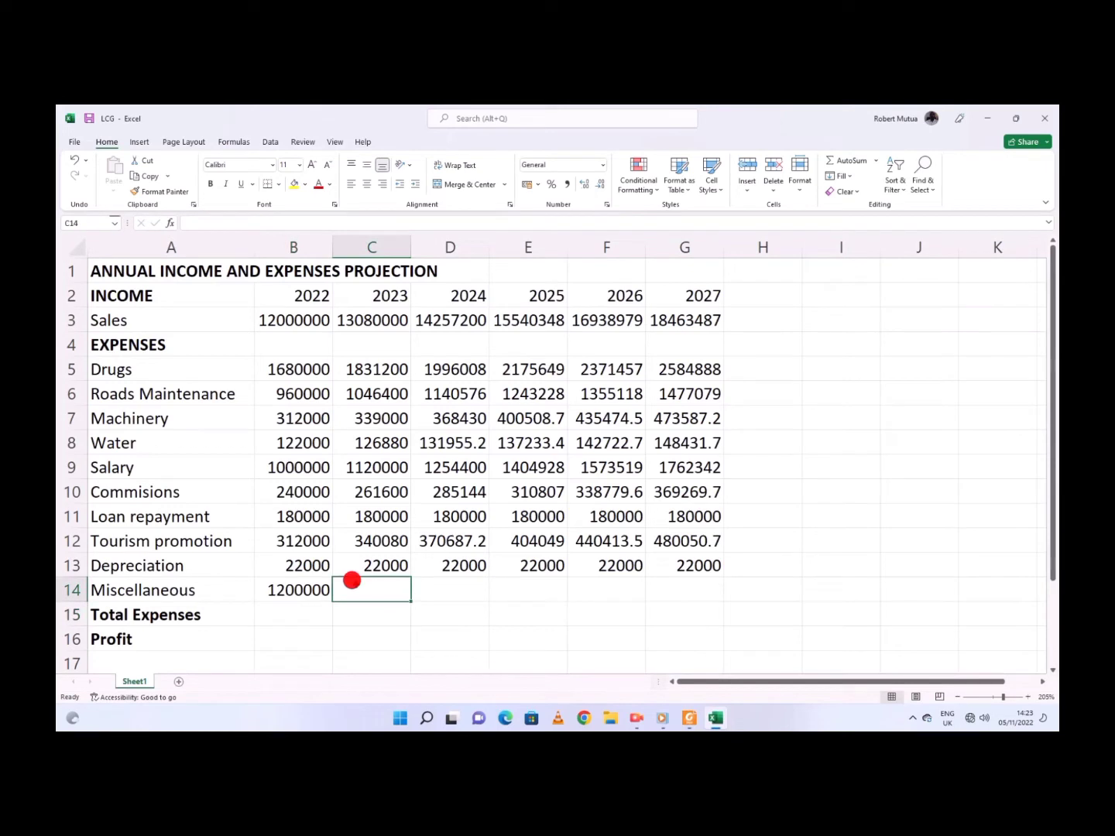
pyautogui.write('=109')
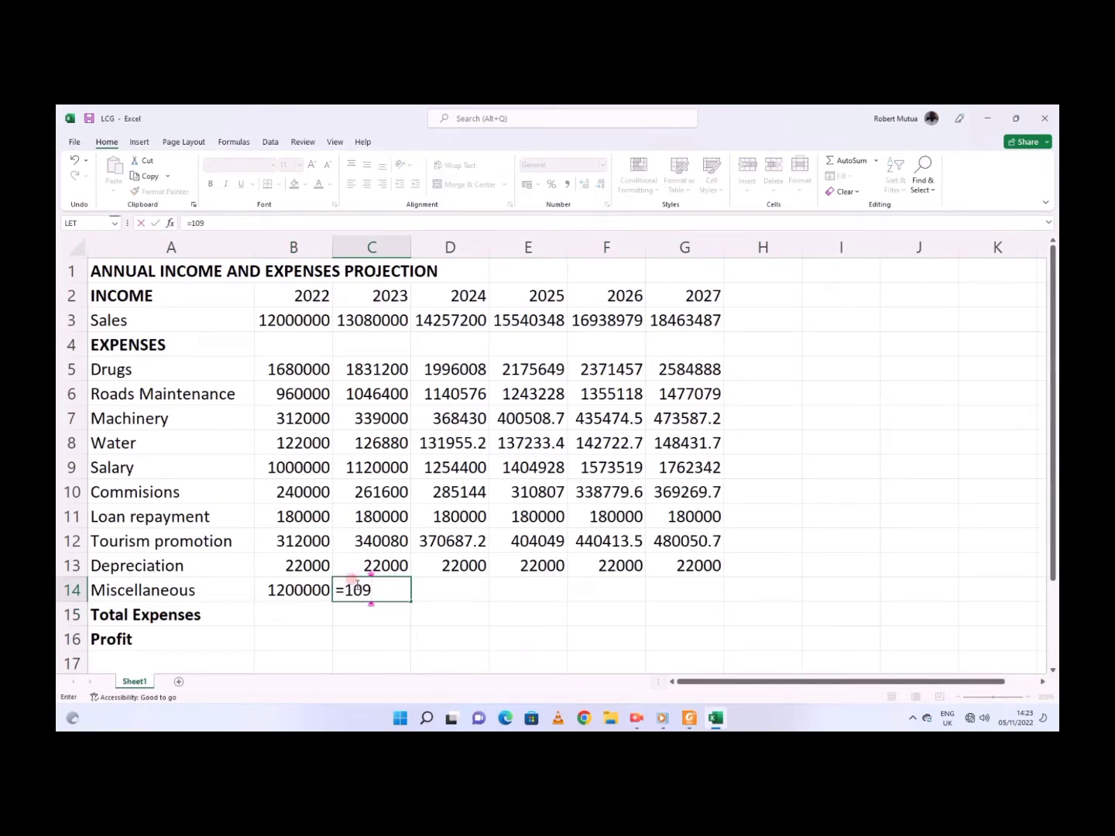
pyautogui.write('%*')
pyautogui.click(307, 590)
pyautogui.press('Return')
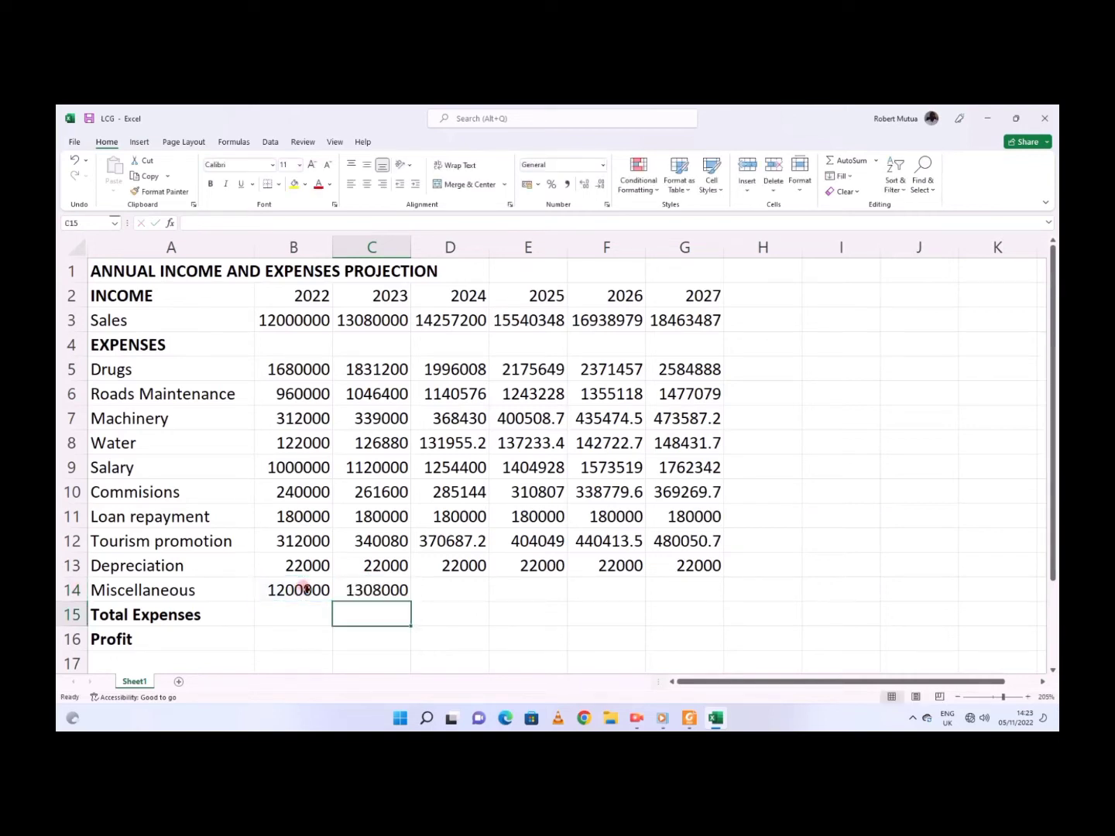
pyautogui.click(368, 590)
pyautogui.moveTo(410, 602); pyautogui.dragTo(735, 590)
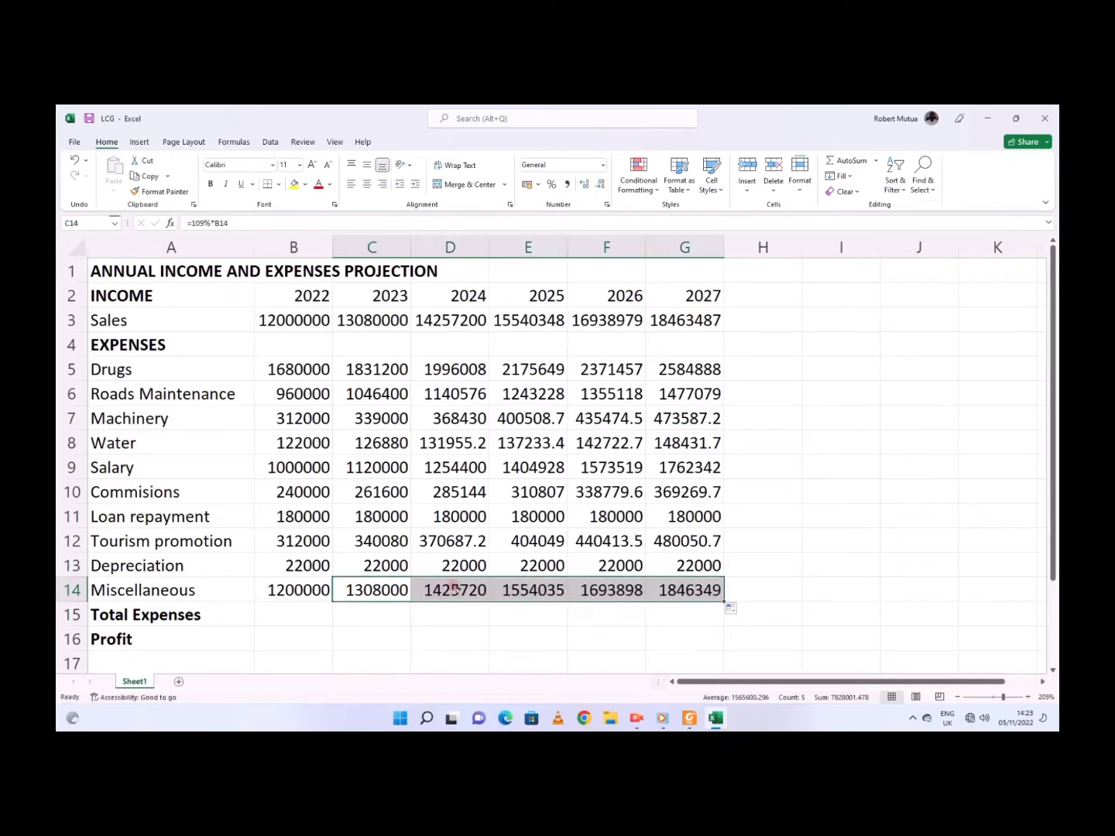
pyautogui.click(456, 589)
pyautogui.click(505, 581)
pyautogui.click(431, 590)
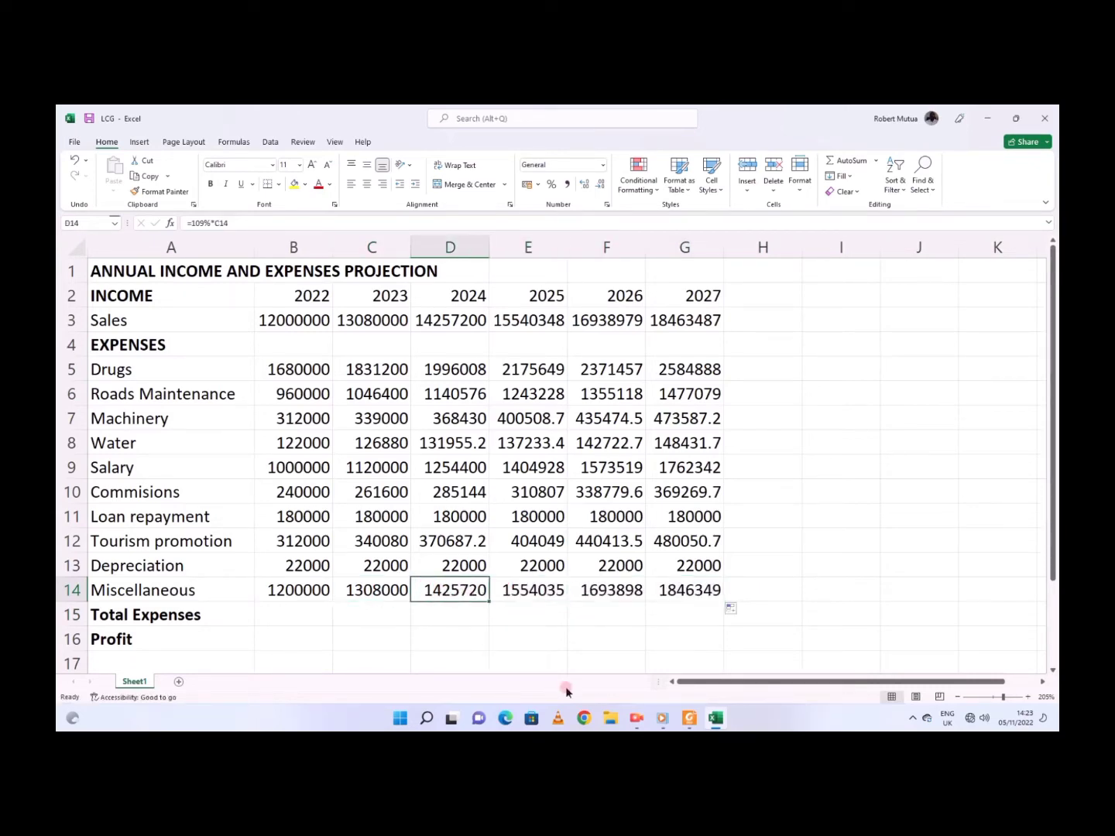
# Step: Switch to the exam PDF and highlight the text of instruction (a) below the projection table to review it
pyautogui.click(689, 718)
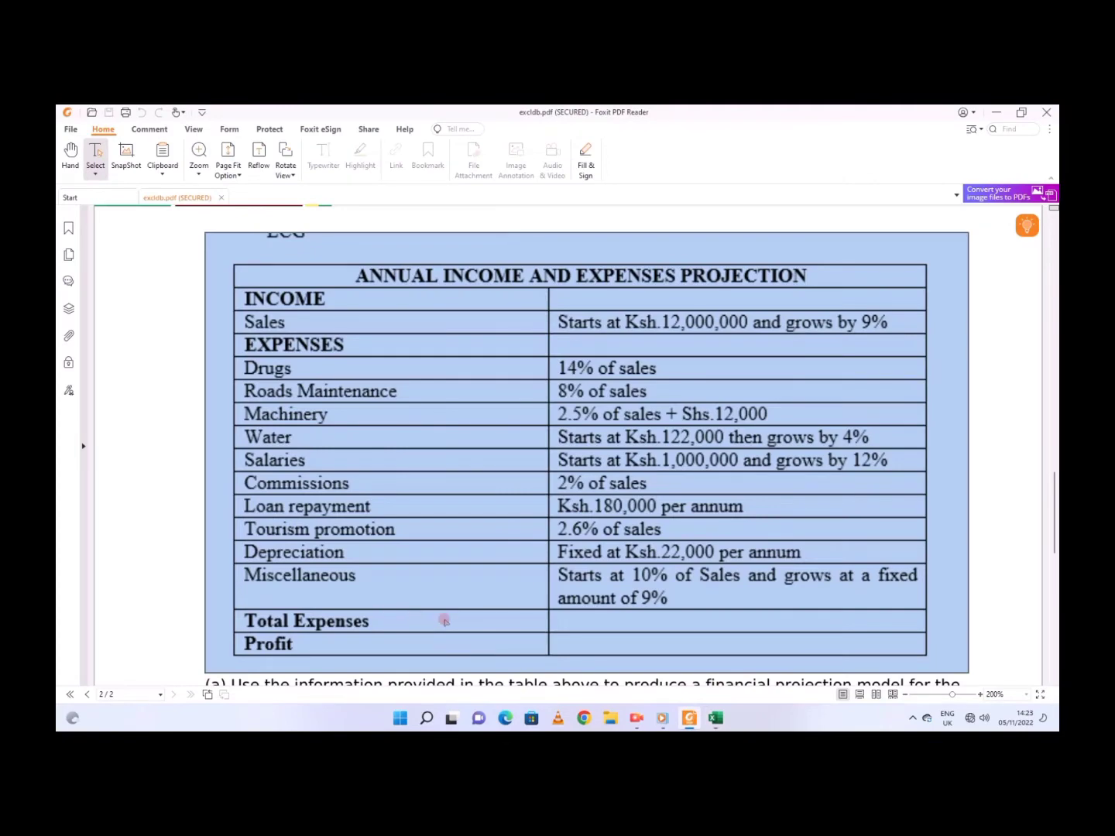
pyautogui.scroll(-2, 445, 621)
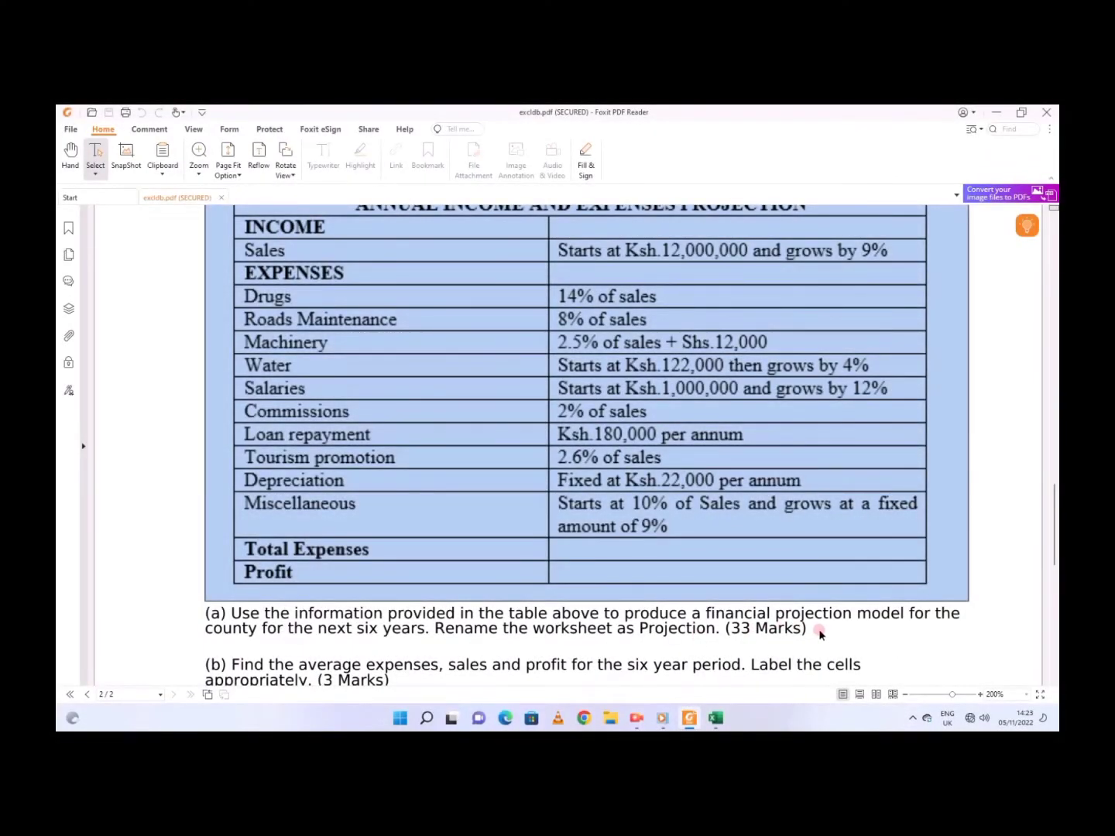
pyautogui.moveTo(811, 629)
pyautogui.mouseDown()
pyautogui.moveTo(236, 629)
pyautogui.moveTo(386, 612)
pyautogui.moveTo(192, 612)
pyautogui.mouseUp()
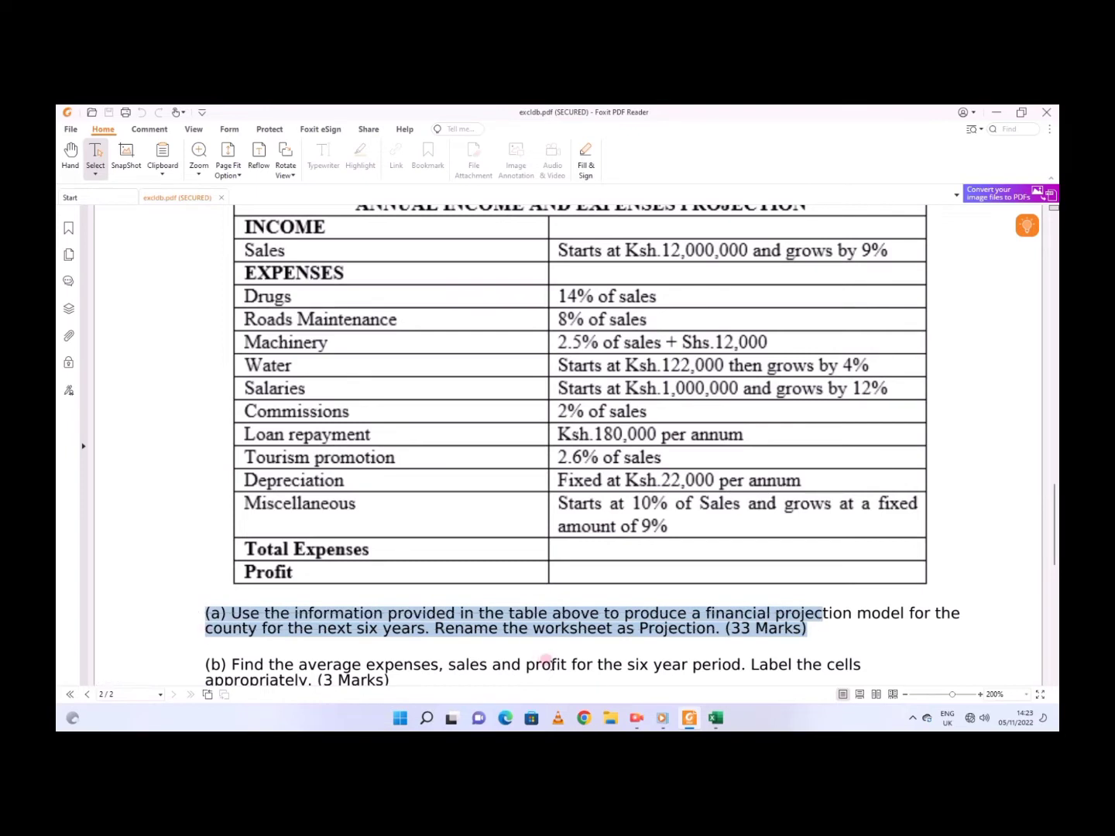
# Step: Review instruction (b) in the exam PDF, highlighting its wording on average expenses, sales and profit
pyautogui.click(611, 627)
pyautogui.scroll(-3, 586, 620)
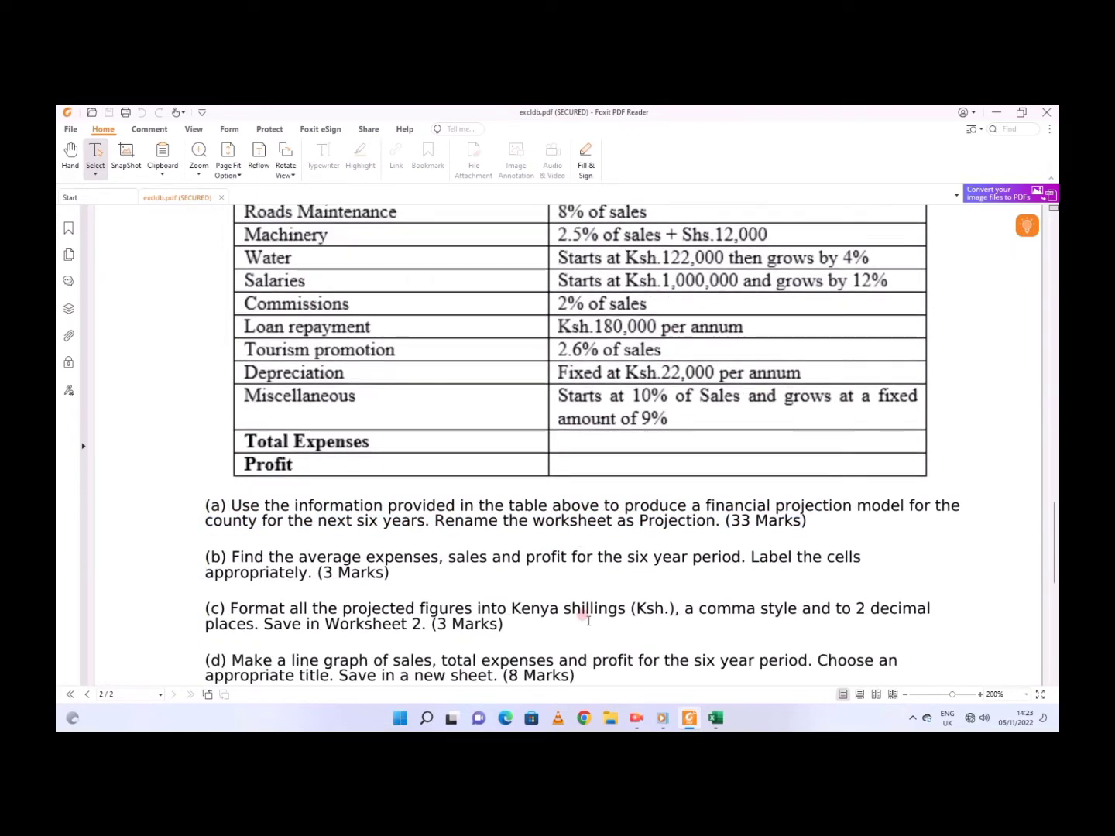
pyautogui.moveTo(232, 560); pyautogui.dragTo(840, 554)
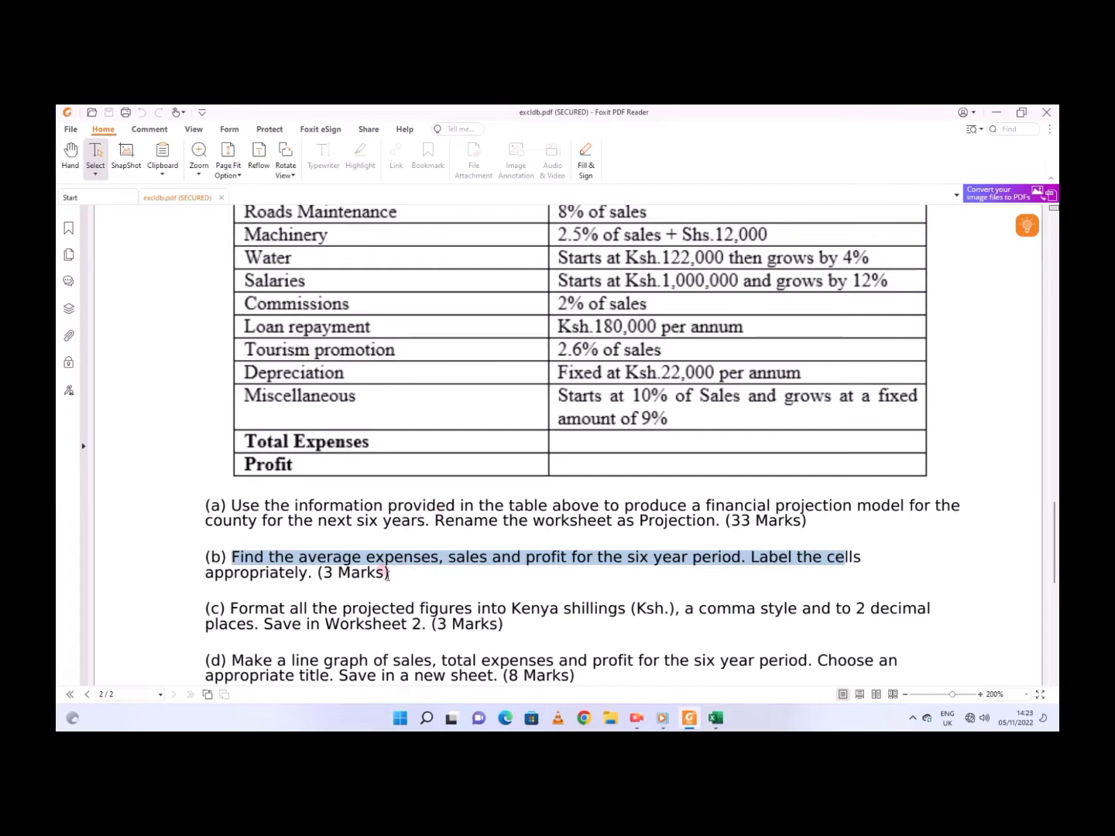
pyautogui.doubleClick(343, 557)
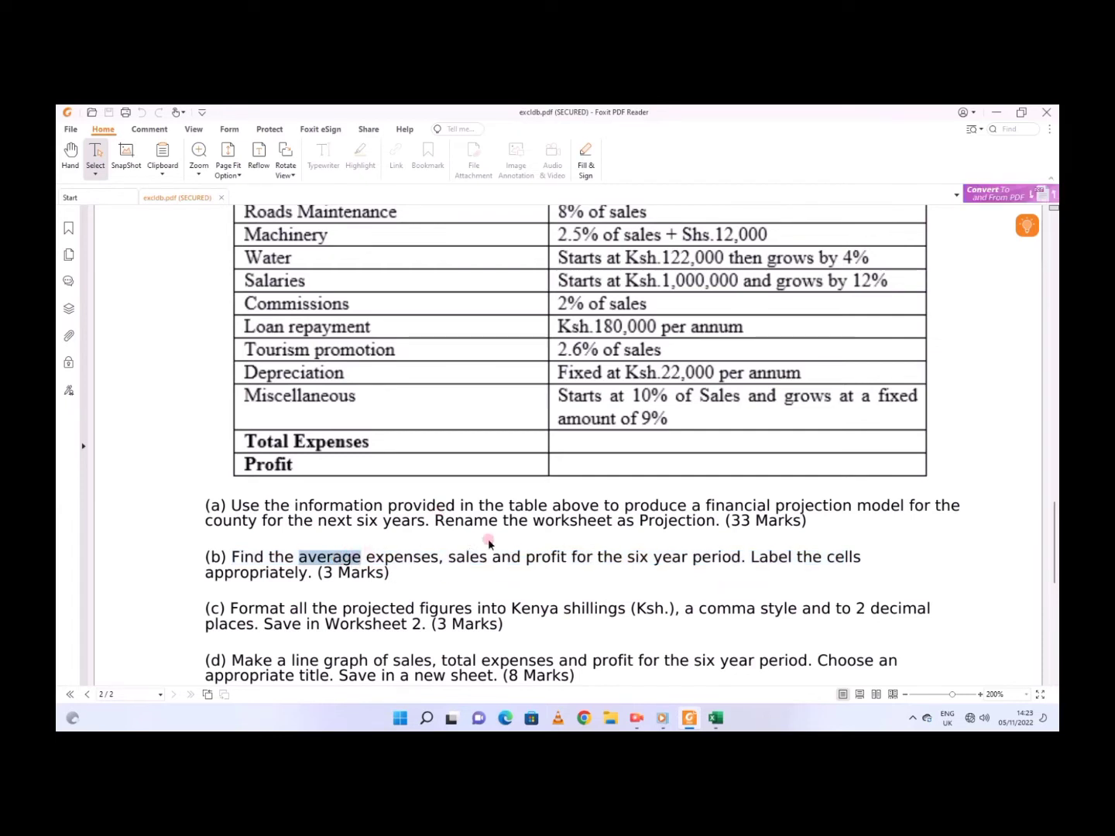
pyautogui.doubleClick(466, 557)
pyautogui.doubleClick(547, 557)
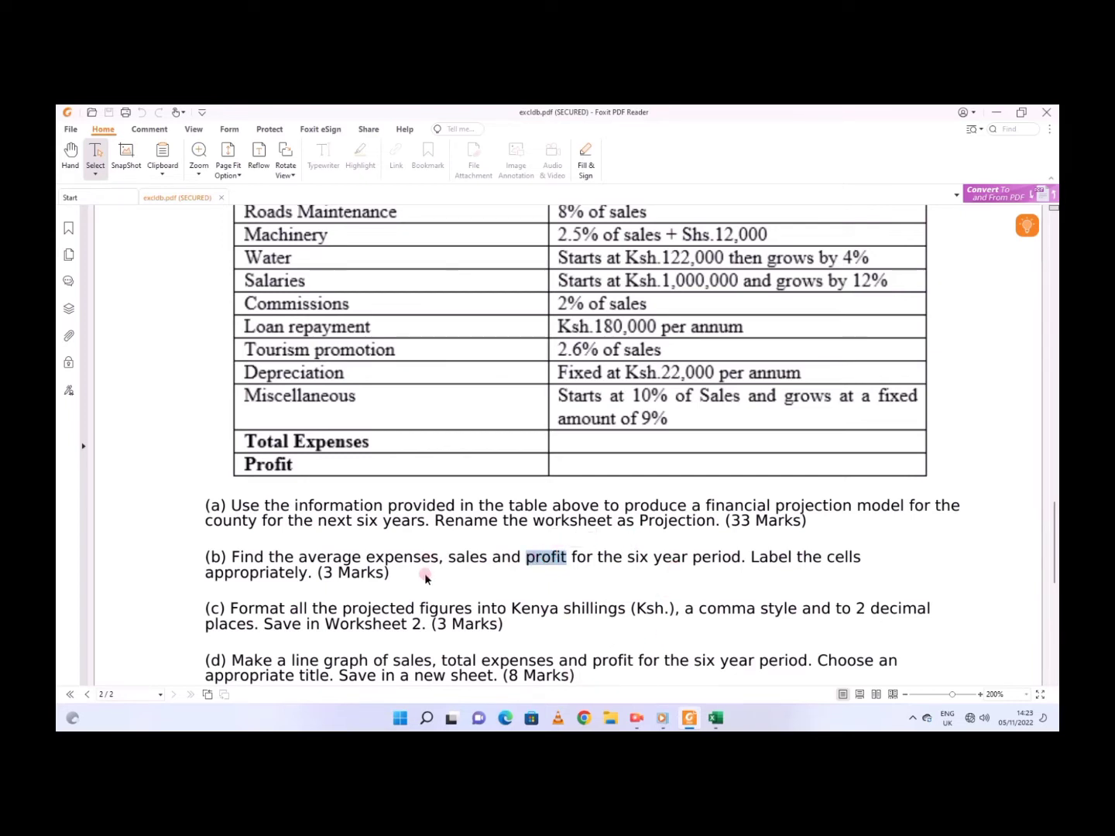
pyautogui.click(477, 558)
pyautogui.click(639, 721)
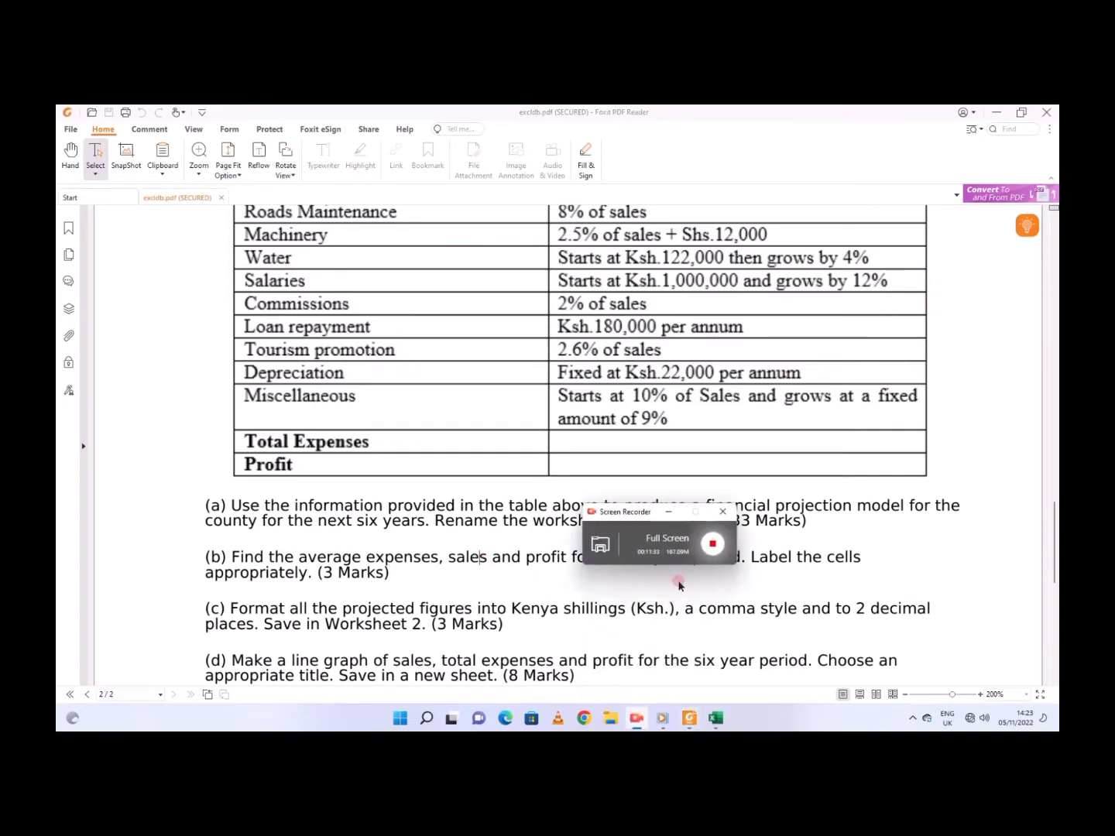
pyautogui.click(714, 540)
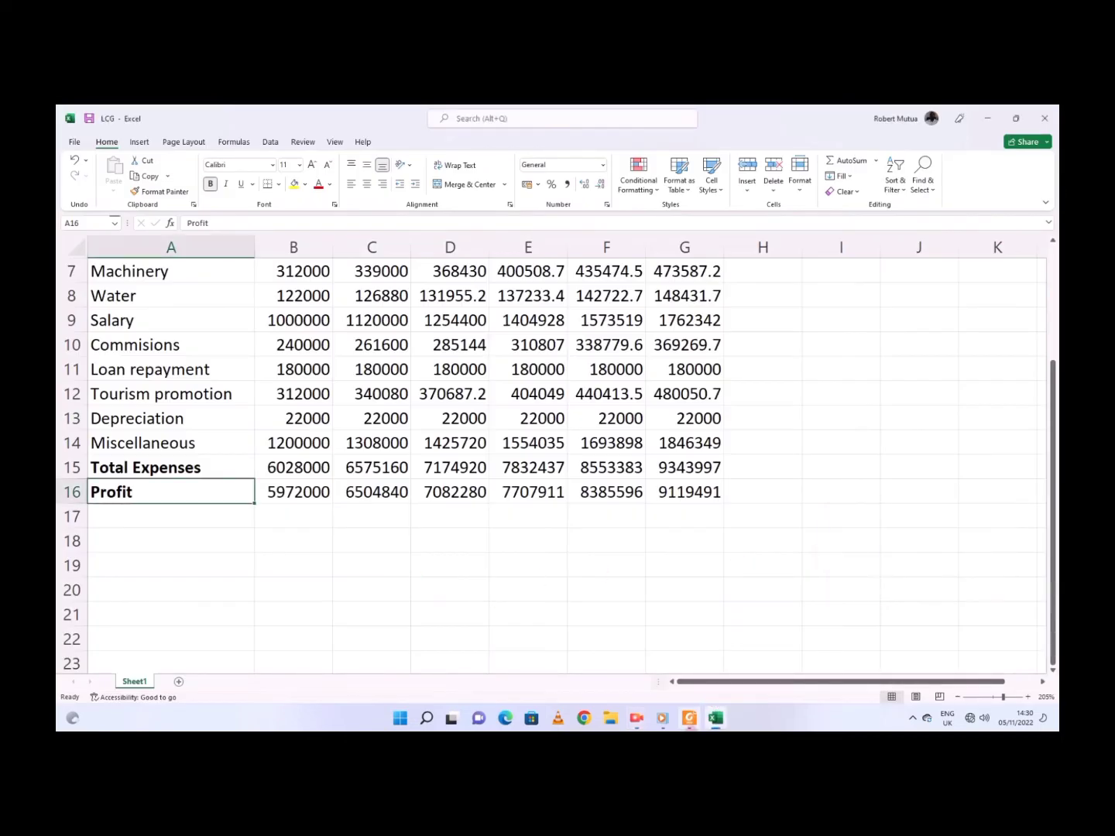
# Step: Switch to the exam PDF and reread which averages and which period instruction (b) asks for
pyautogui.hotkey('alt', 'Tab')
pyautogui.scroll(3, 511, 476)
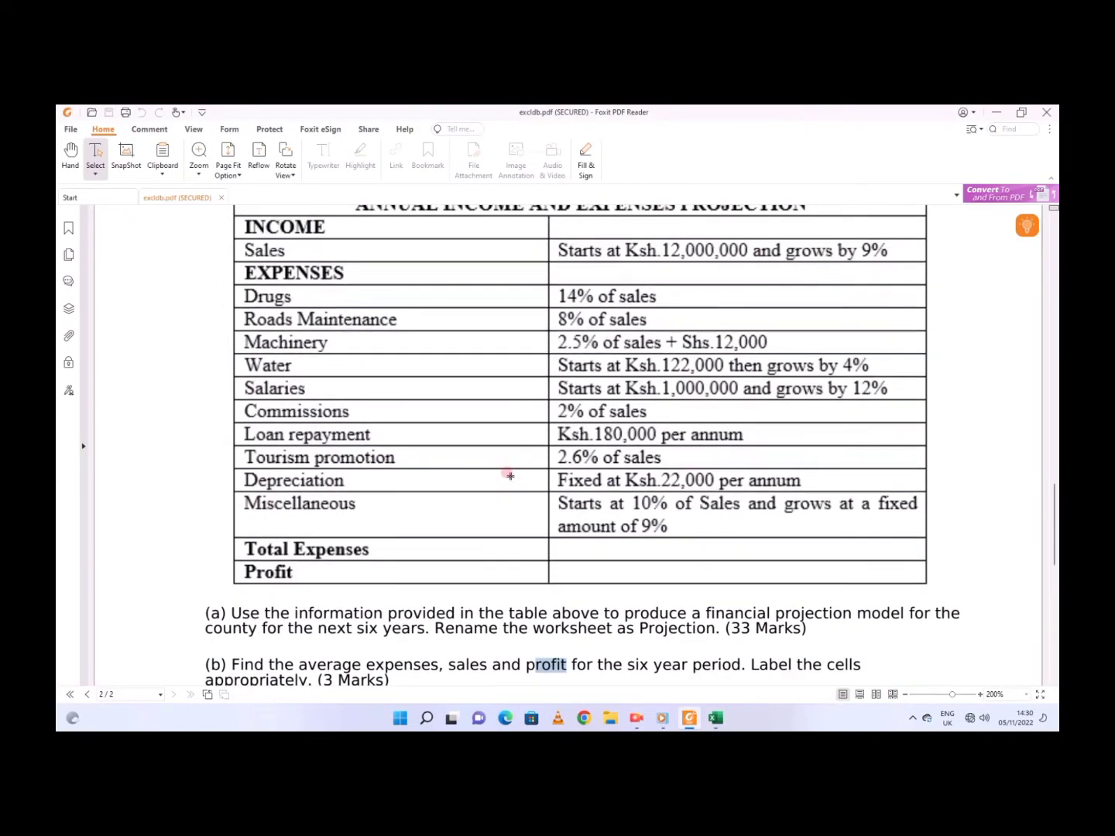
pyautogui.scroll(-1, 463, 547)
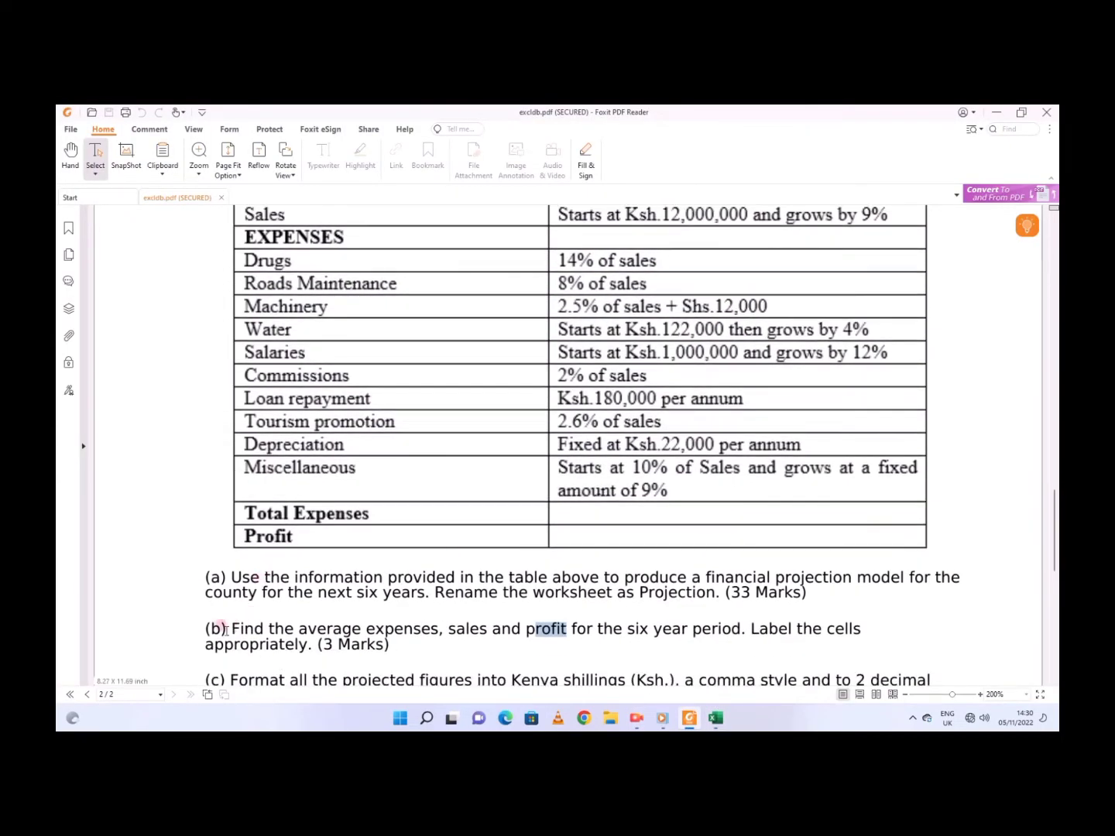
pyautogui.moveTo(230, 629); pyautogui.dragTo(437, 645)
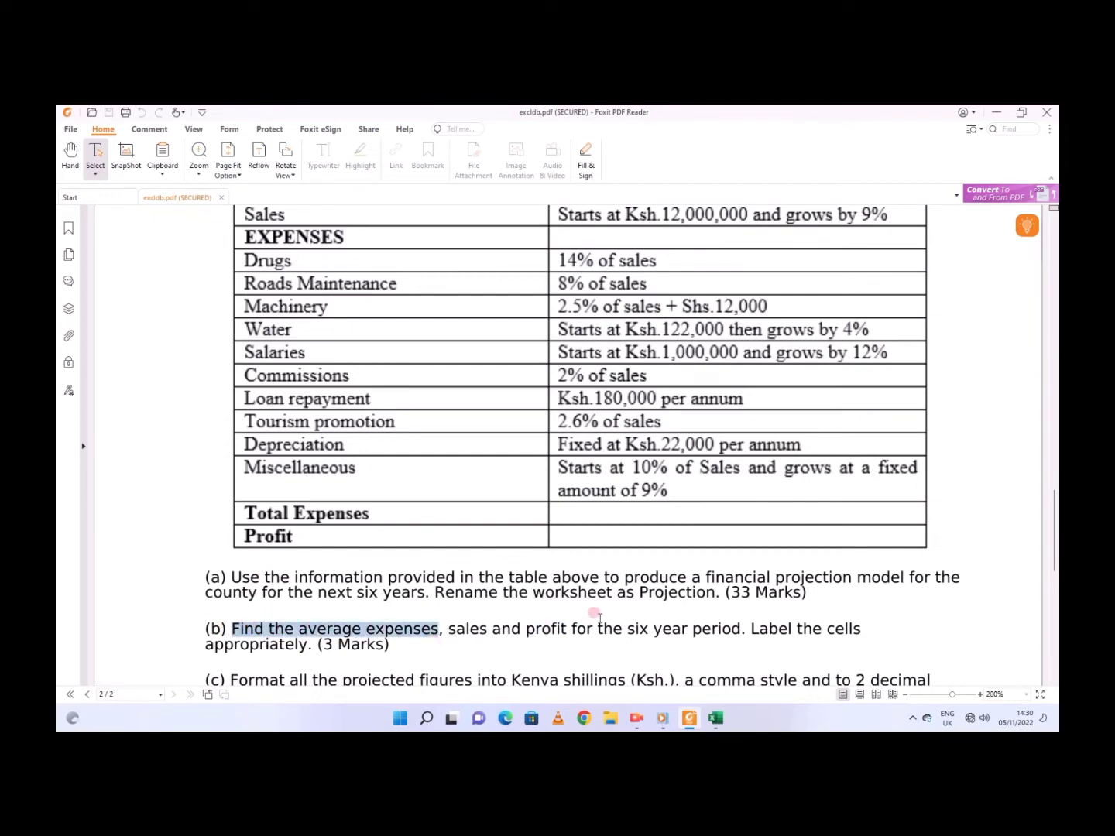
pyautogui.moveTo(571, 629); pyautogui.dragTo(746, 633)
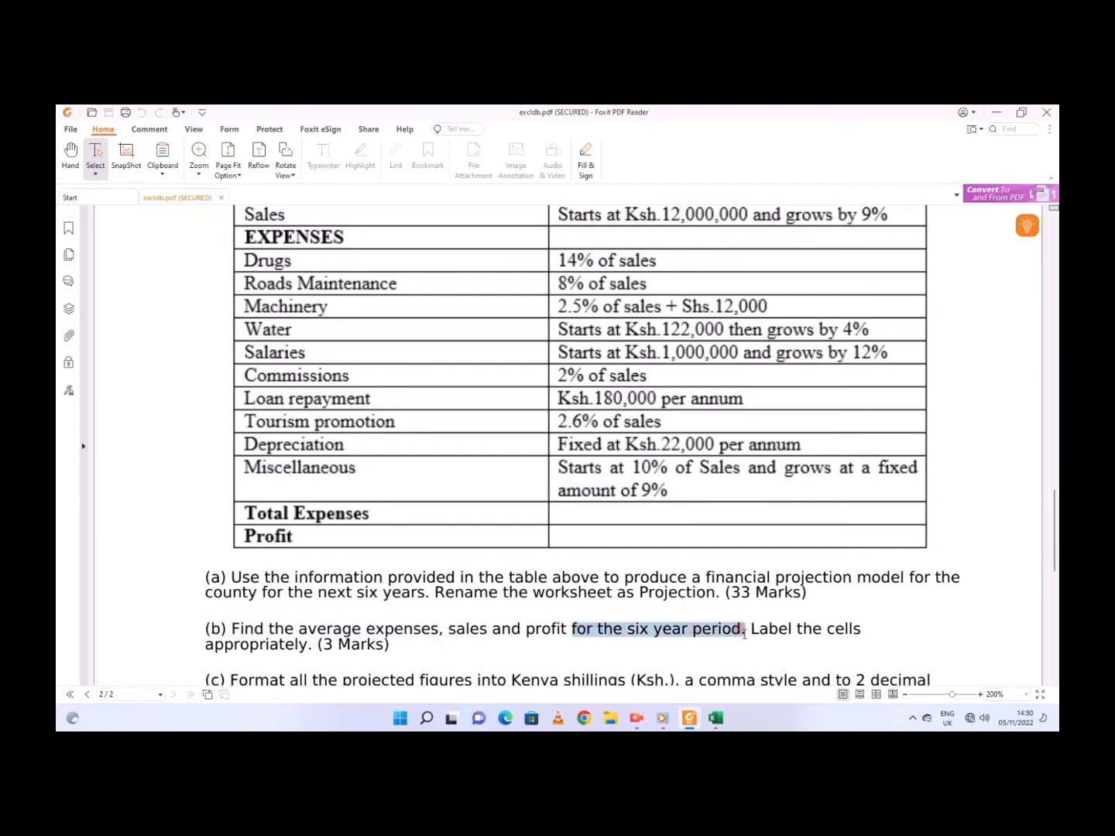
# Step: Switch to the LCG Excel workbook and select the Total Expenses figures in B15:G15 to review them
pyautogui.click(714, 720)
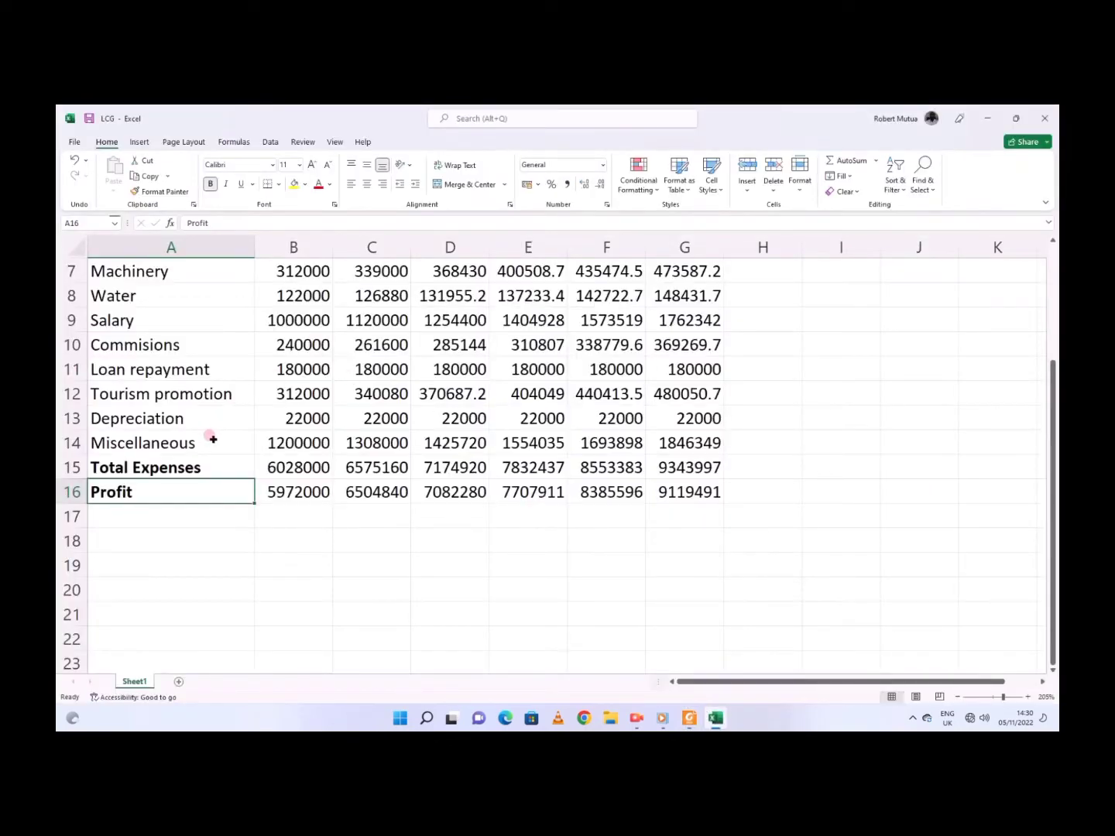
pyautogui.scroll(1, 213, 439)
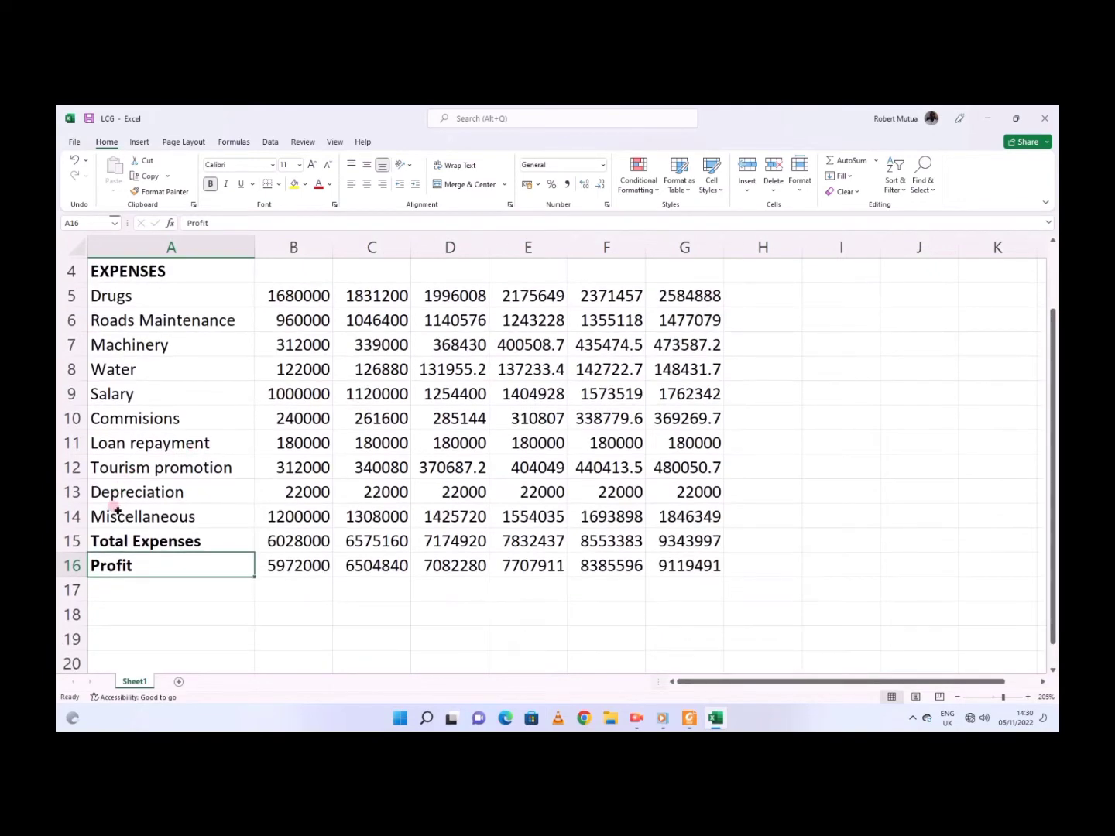
pyautogui.scroll(1, 116, 512)
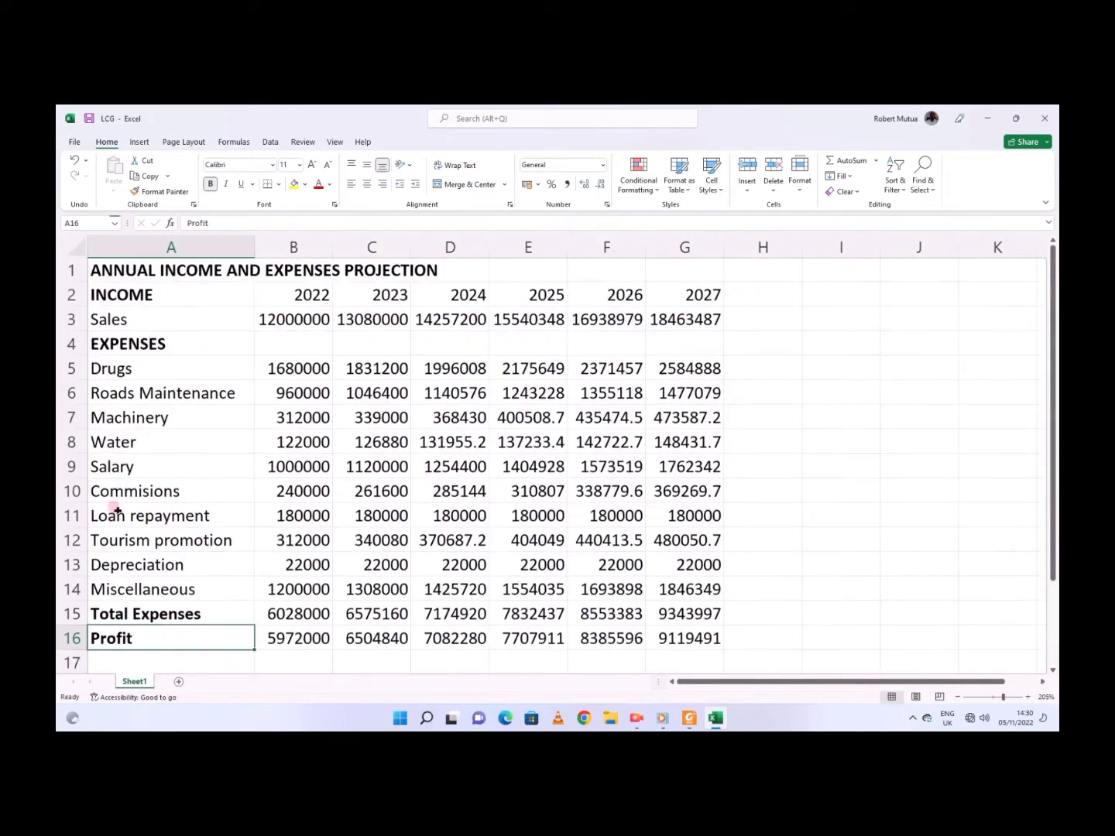
pyautogui.click(276, 613)
pyautogui.moveTo(277, 613); pyautogui.dragTo(690, 614)
pyautogui.scroll(-3, 461, 580)
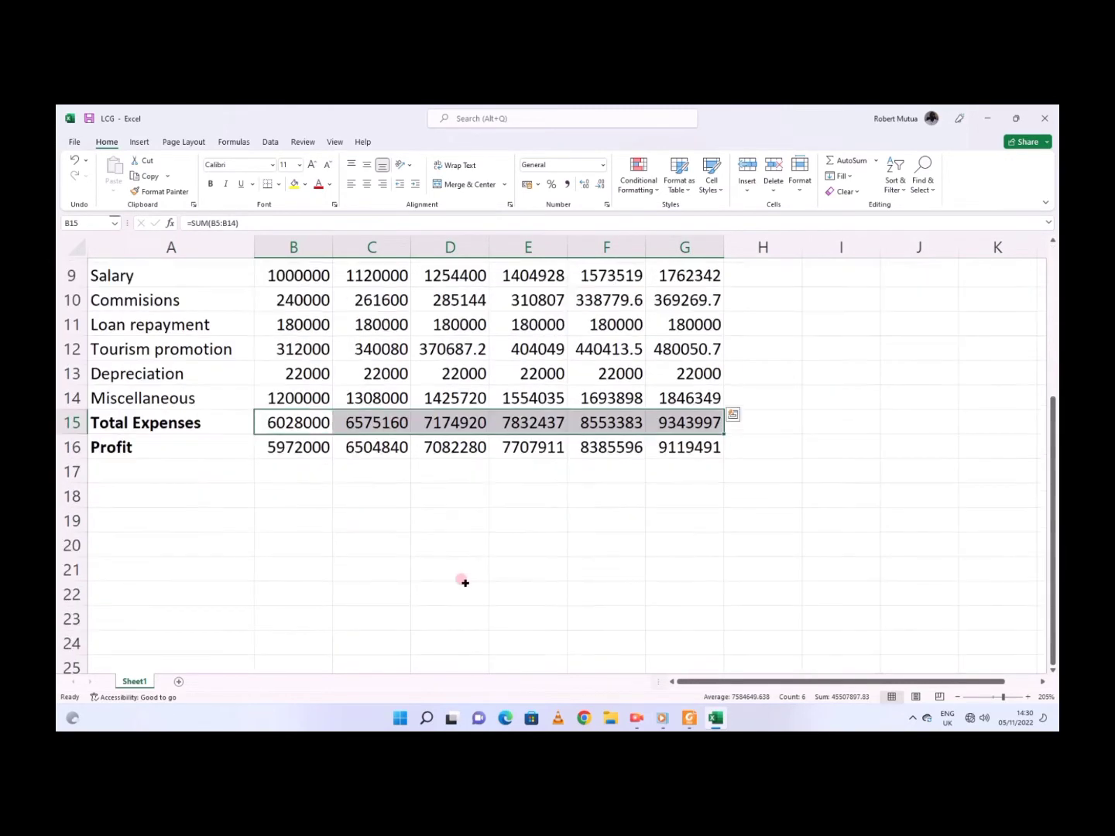
# Step: Enter the label "Average Expenses for the six year period" in cell A18 and wrap its text
pyautogui.click(143, 468)
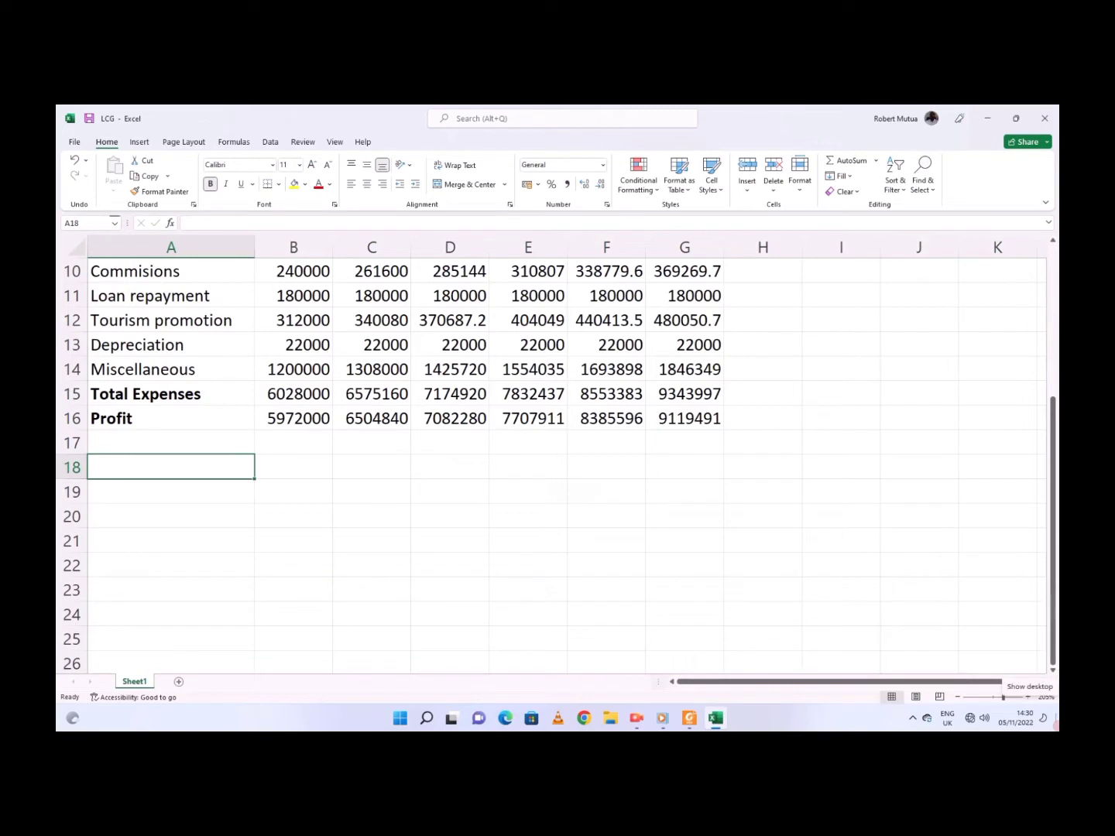
pyautogui.write('Average')
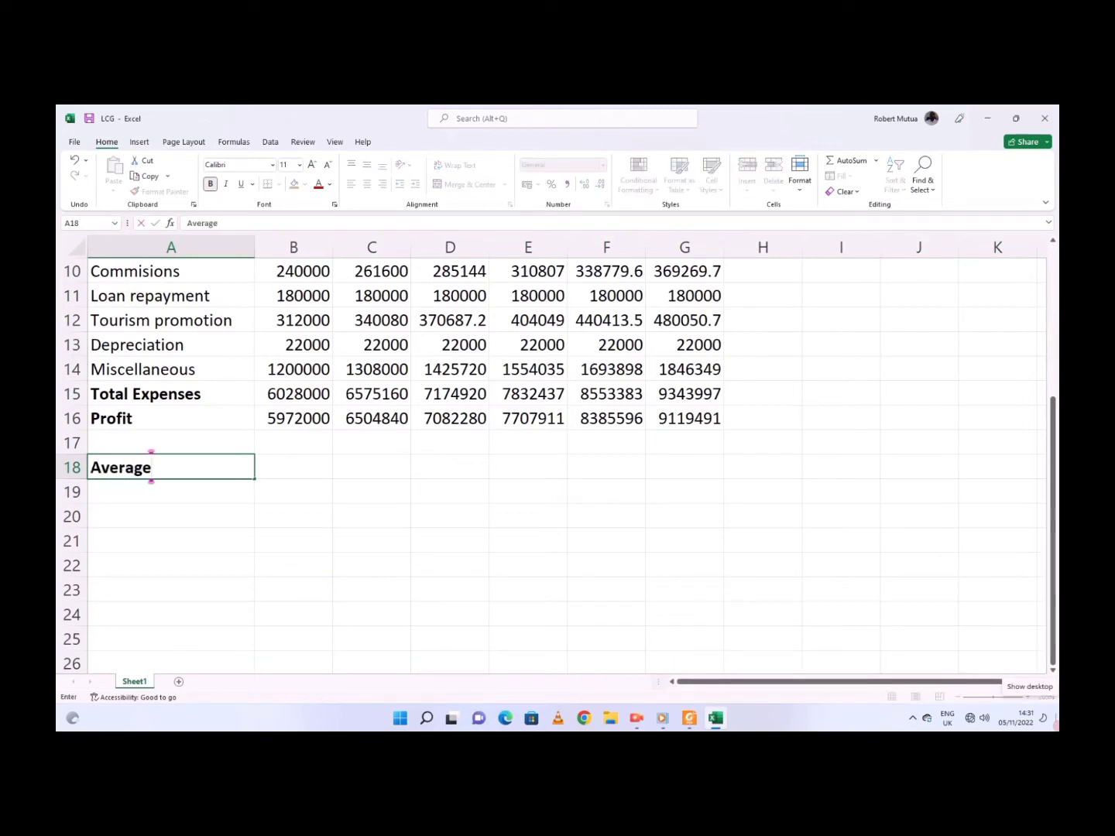
pyautogui.write(' Expense')
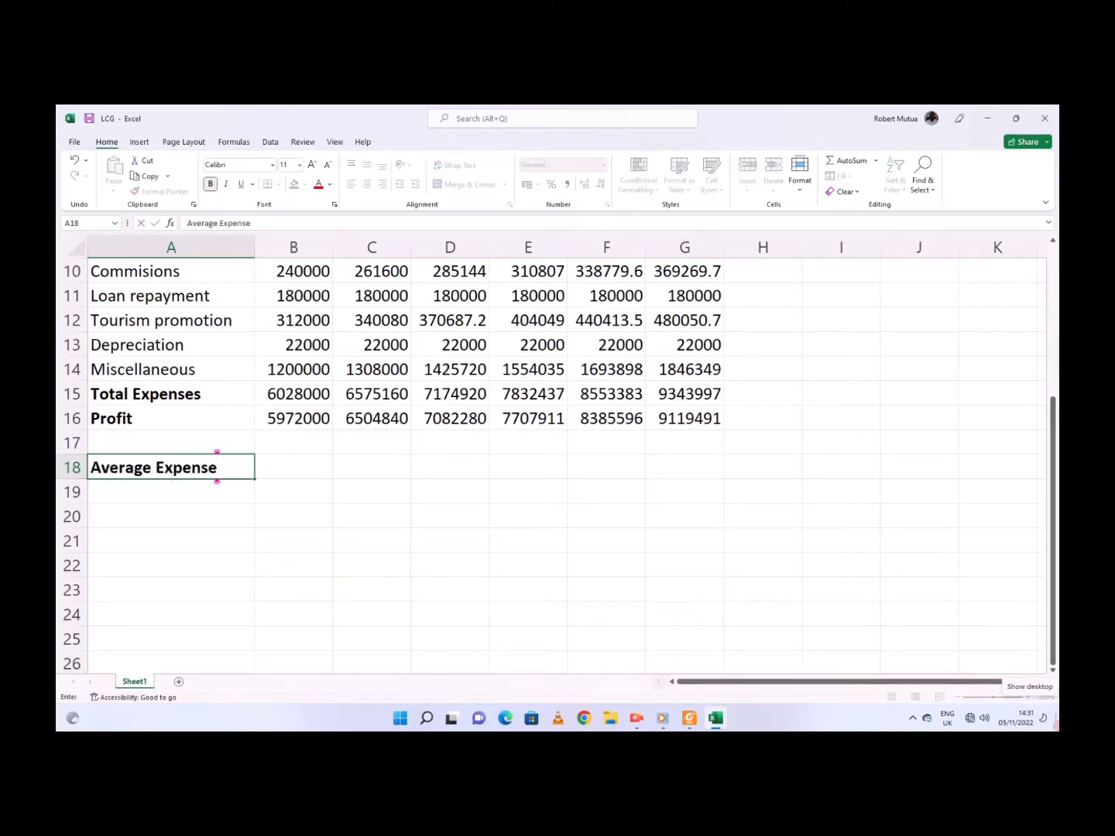
pyautogui.write('s for the')
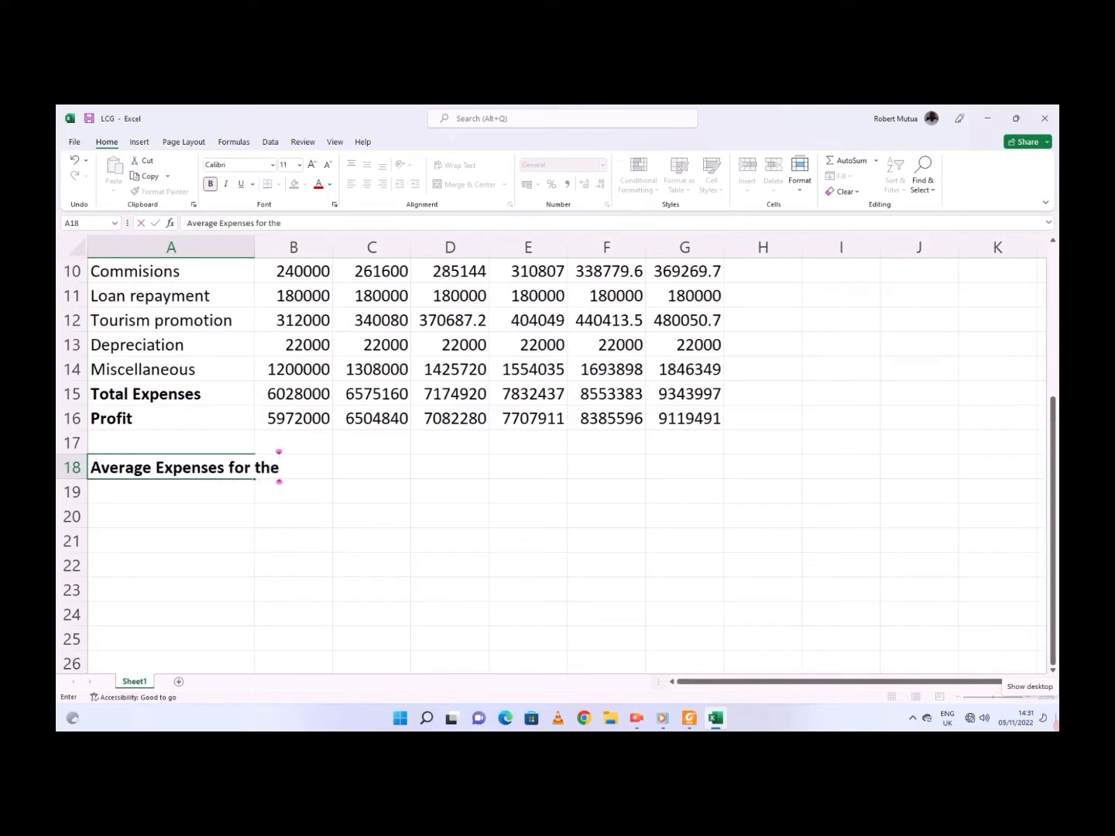
pyautogui.write(' six year period')
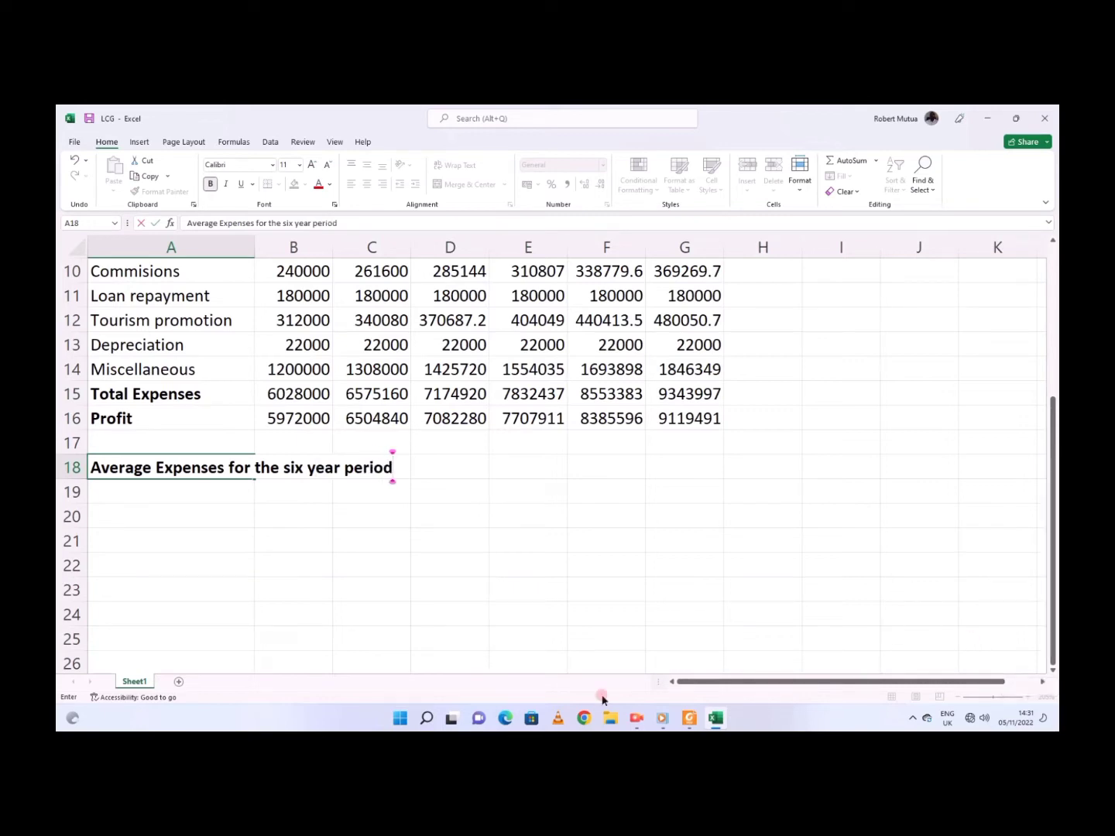
pyautogui.click(212, 508)
pyautogui.click(169, 466)
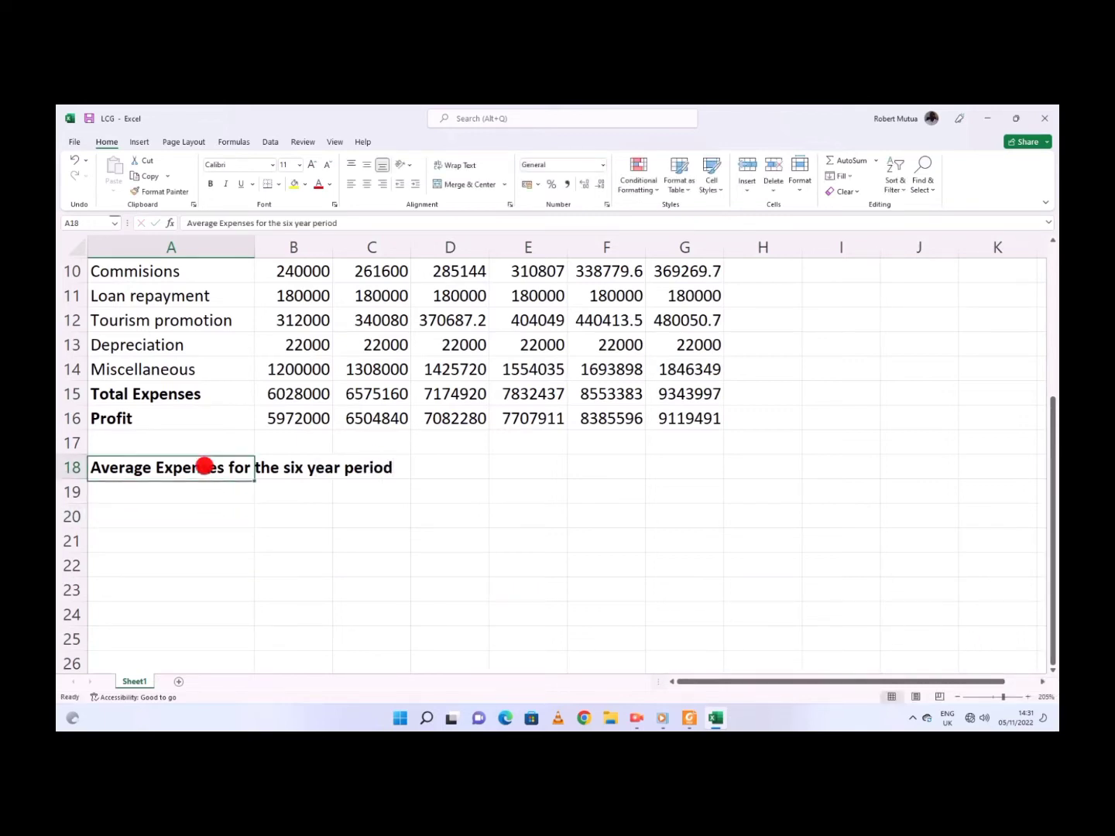
pyautogui.click(453, 164)
# Step: Calculate the average expenses in cell B18 with the formula =average(B15:G15)
pyautogui.click(290, 486)
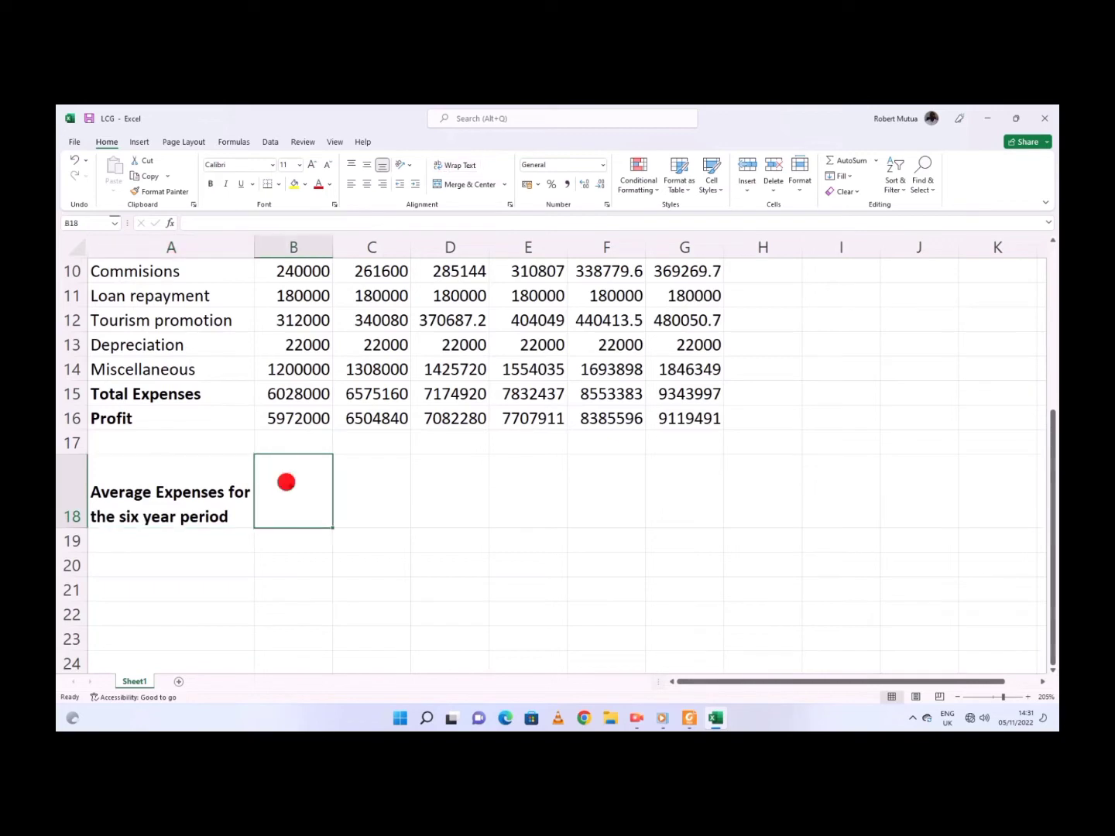
pyautogui.write('=')
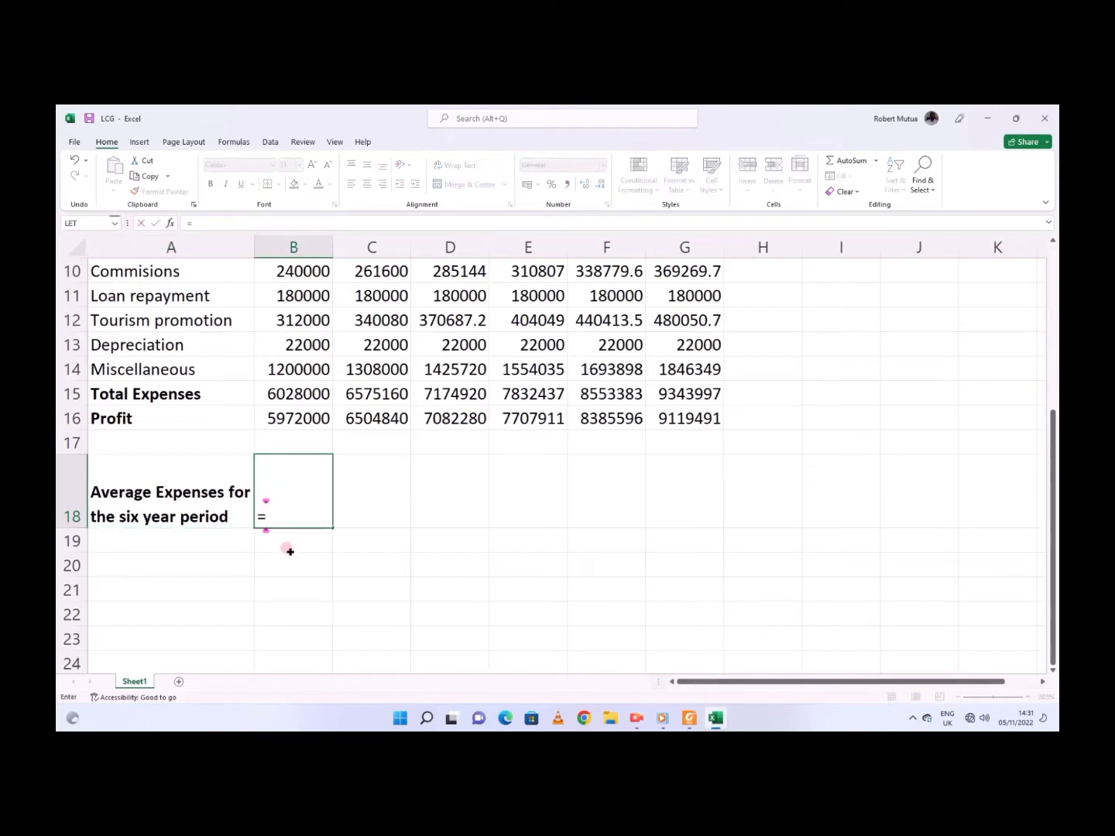
pyautogui.write('average')
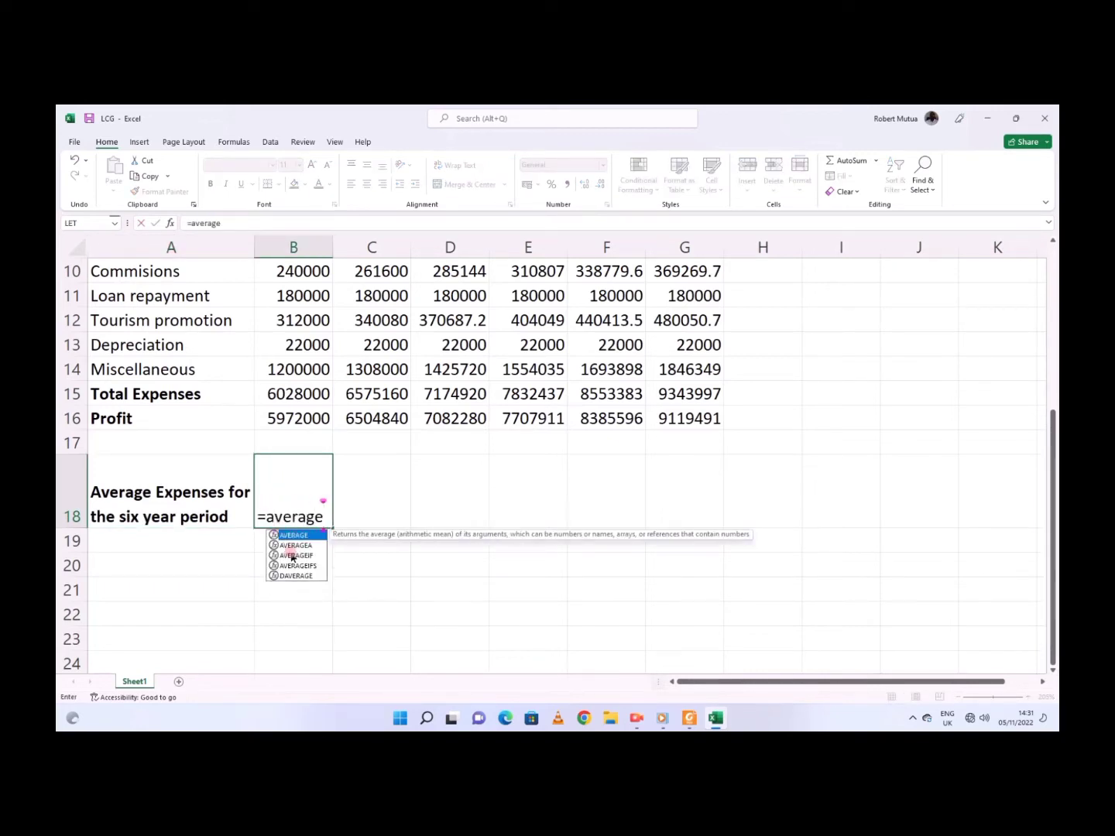
pyautogui.write('(')
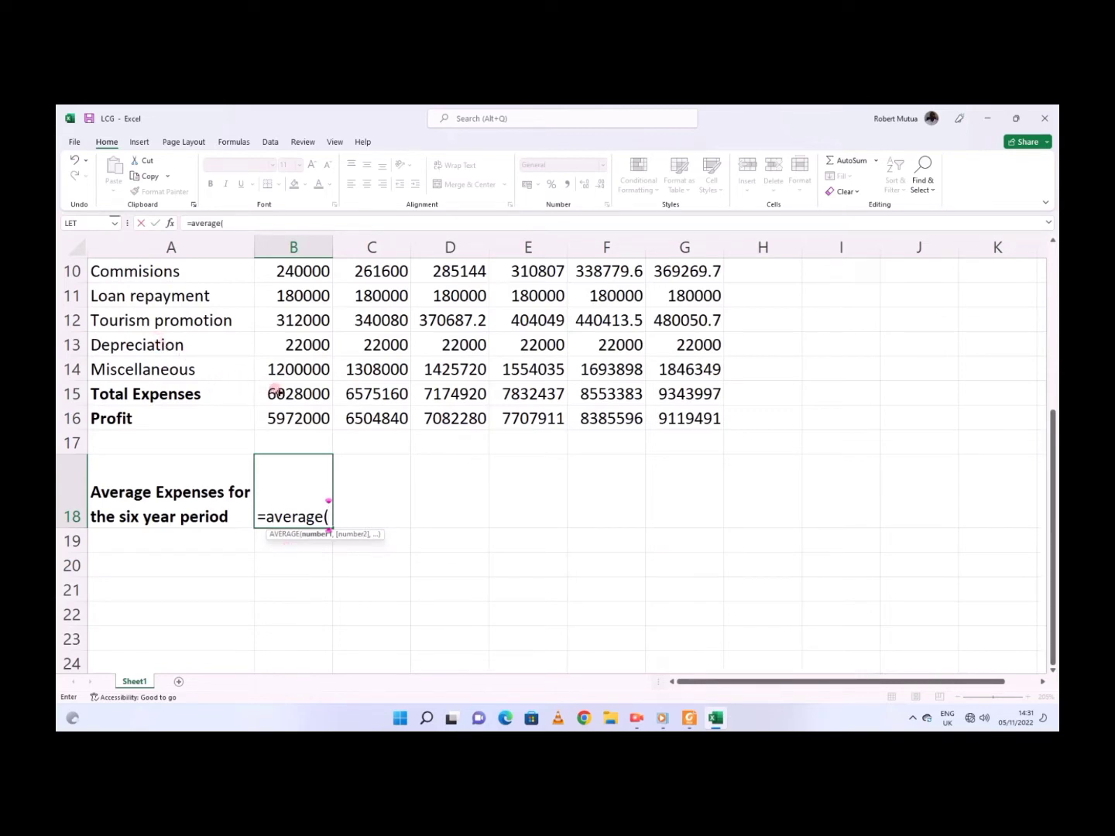
pyautogui.moveTo(276, 392); pyautogui.dragTo(711, 403)
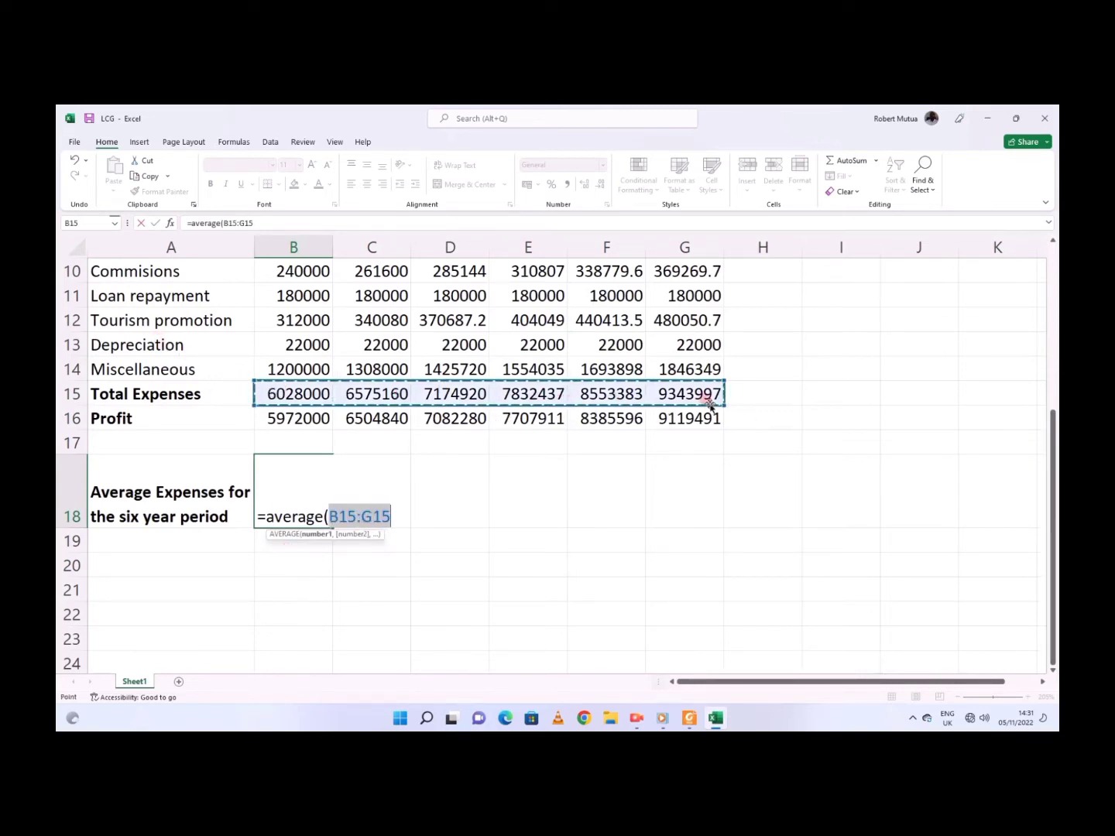
pyautogui.press('Return')
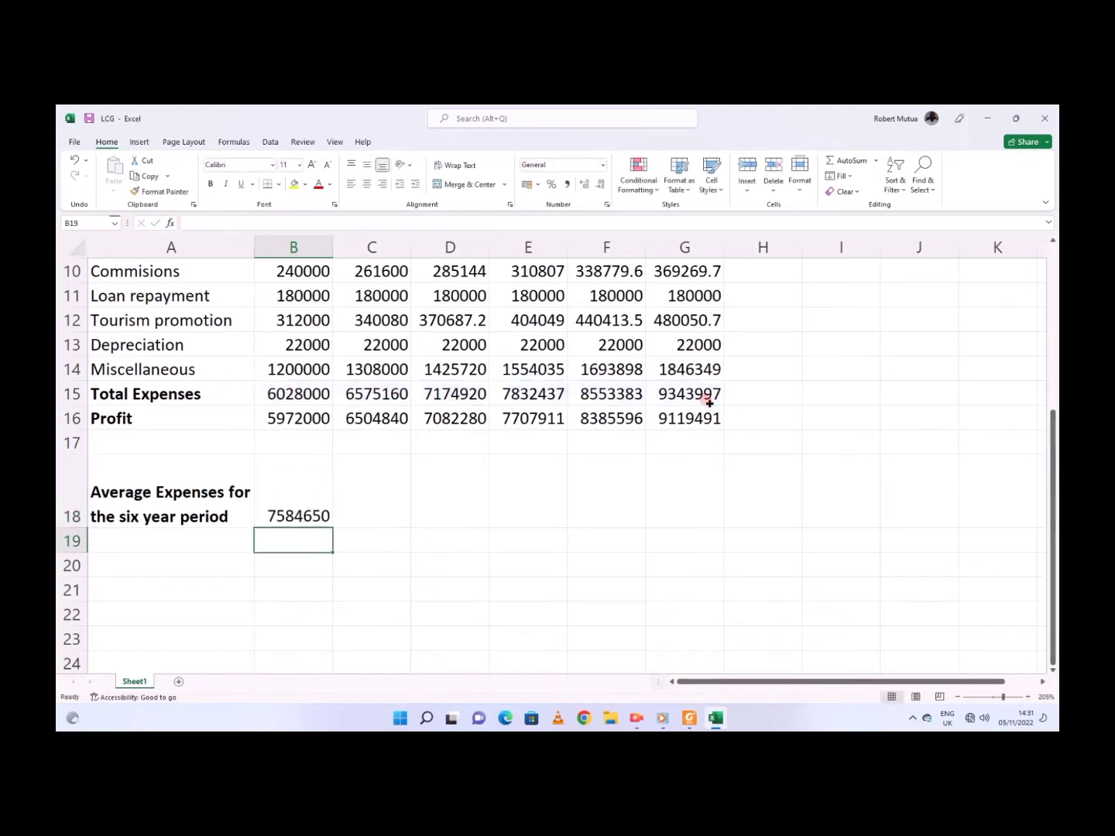
# Step: Enter the label "Average Sales for the six year period" in cell A19 and wrap its text
pyautogui.click(124, 536)
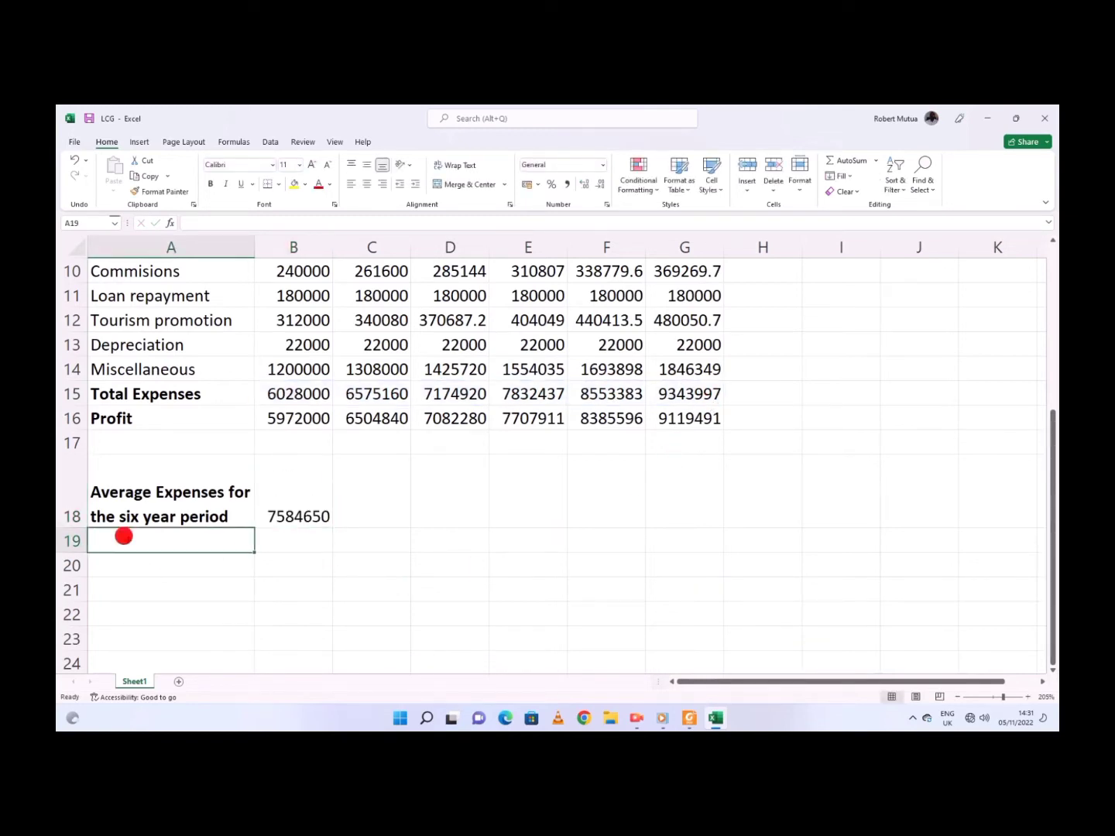
pyautogui.write('Average')
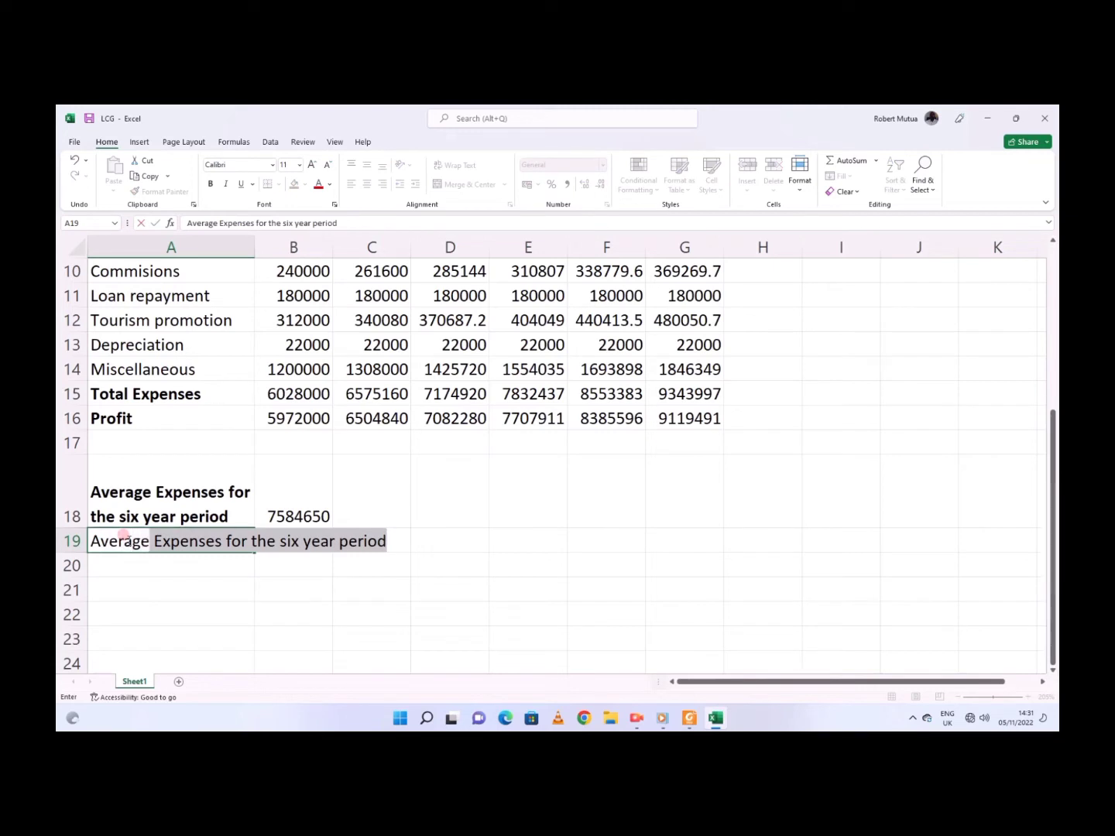
pyautogui.write(' Sales')
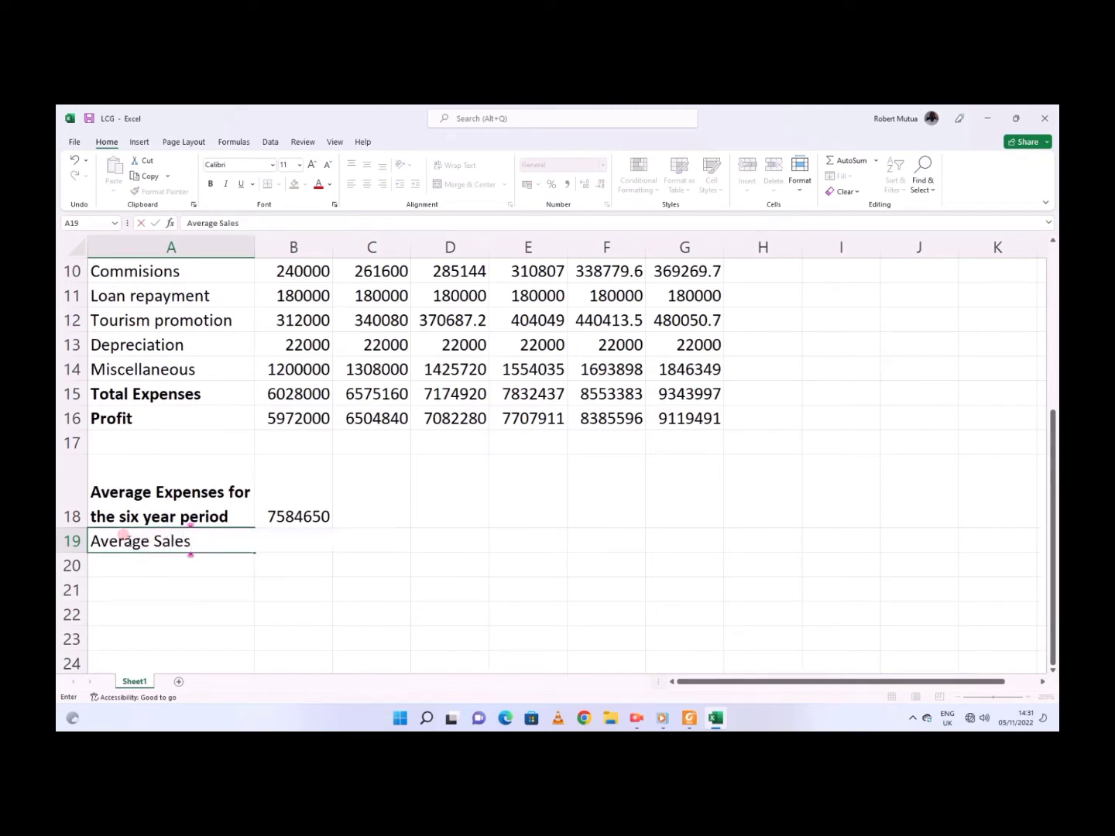
pyautogui.write(' for the six year')
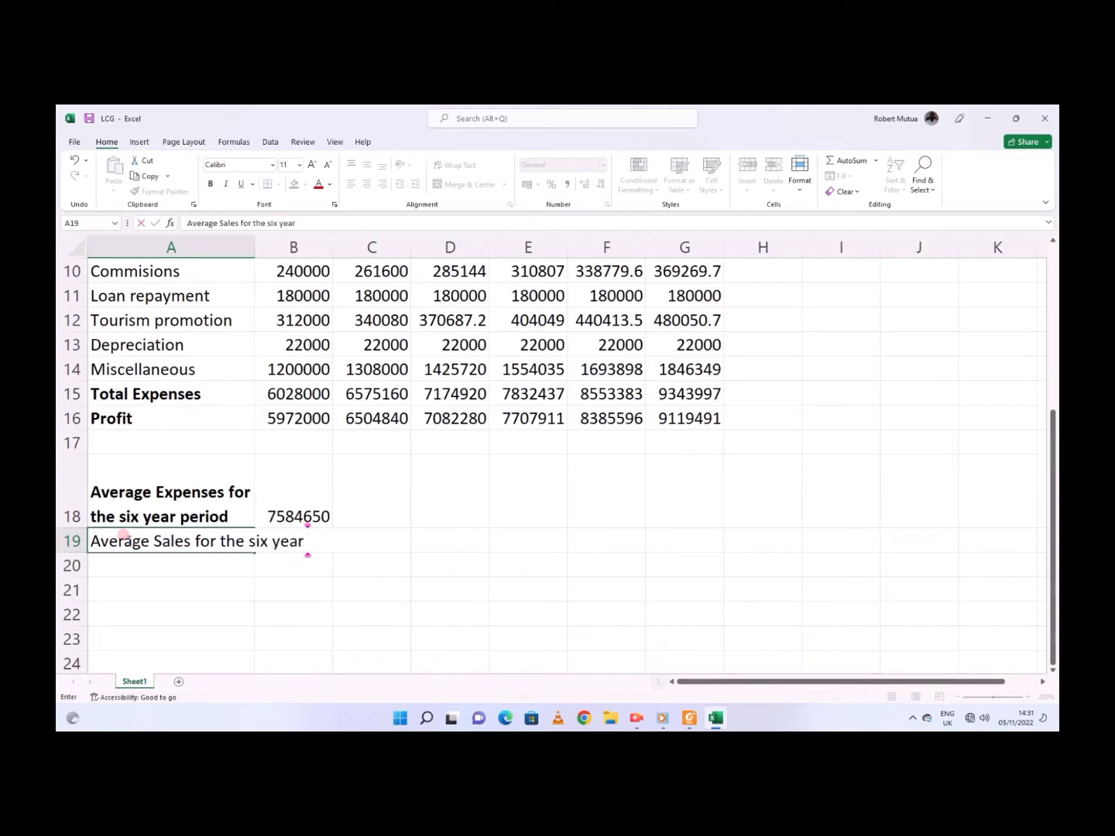
pyautogui.write(' period')
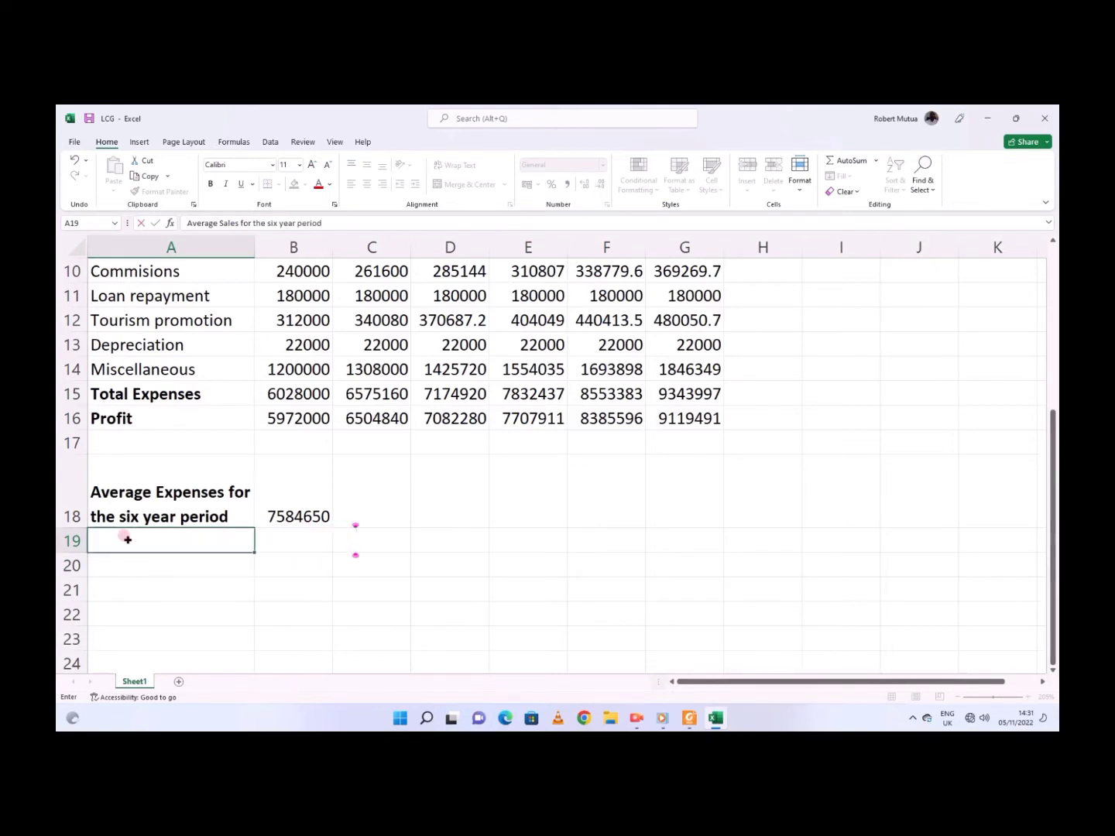
pyautogui.press('Tab')
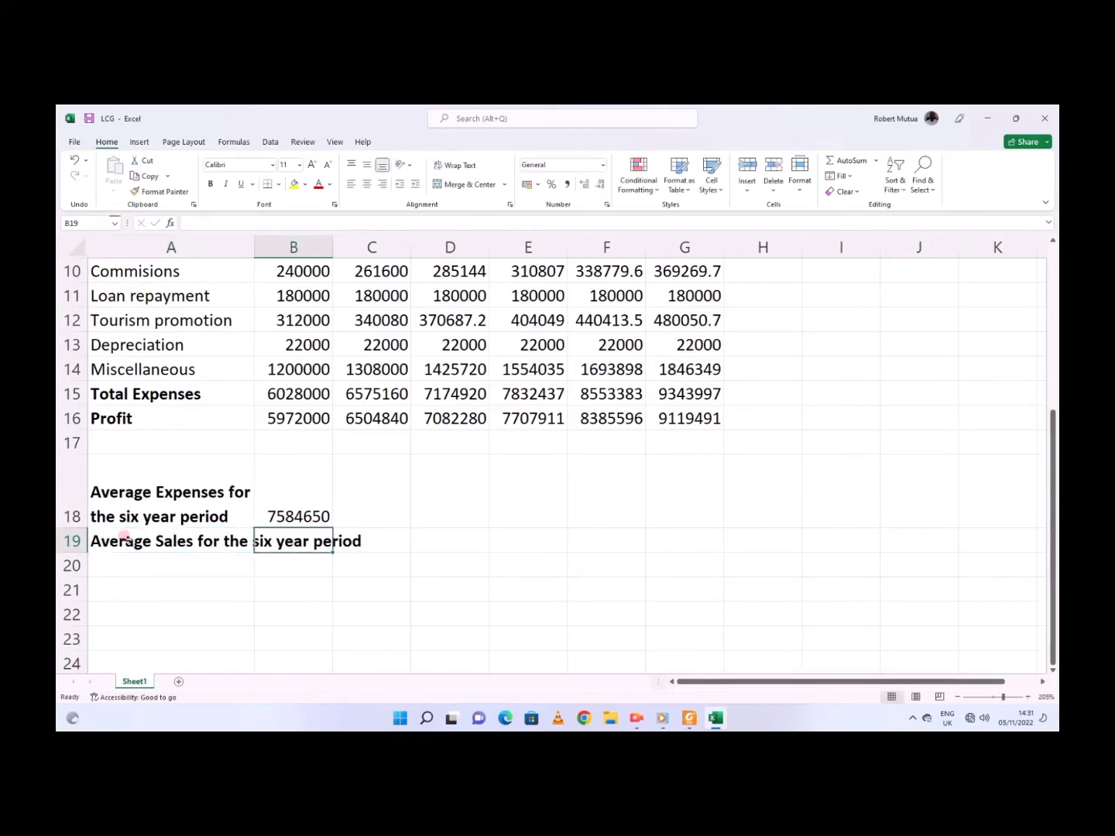
pyautogui.click(234, 549)
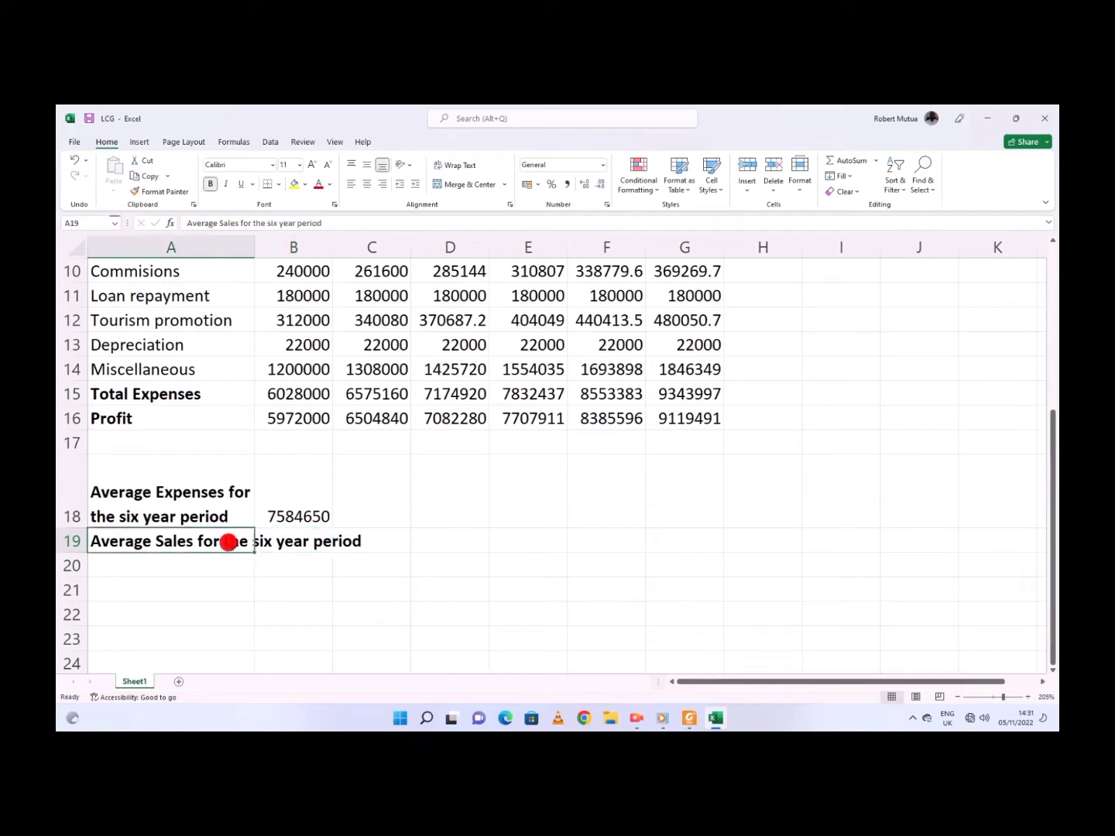
pyautogui.click(456, 169)
# Step: Calculate the average sales in cell B19 with the formula =average(B3:G3)
pyautogui.click(262, 555)
pyautogui.write('=')
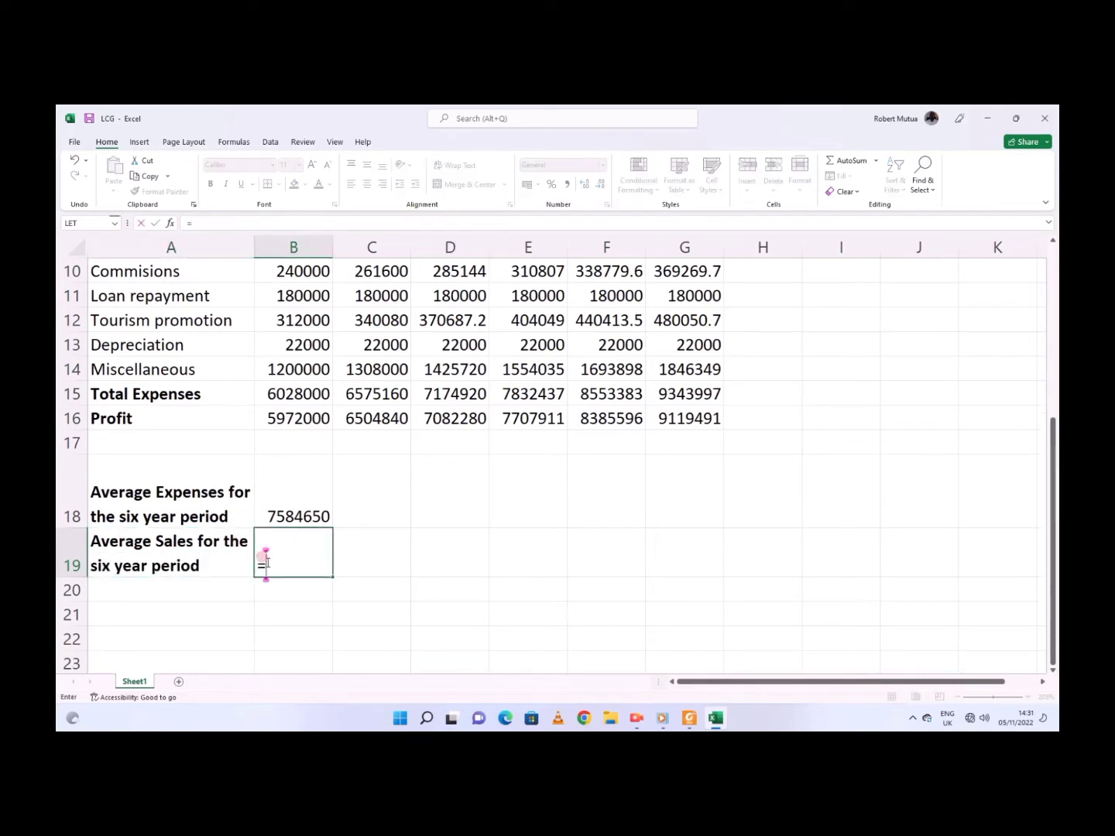
pyautogui.write('average')
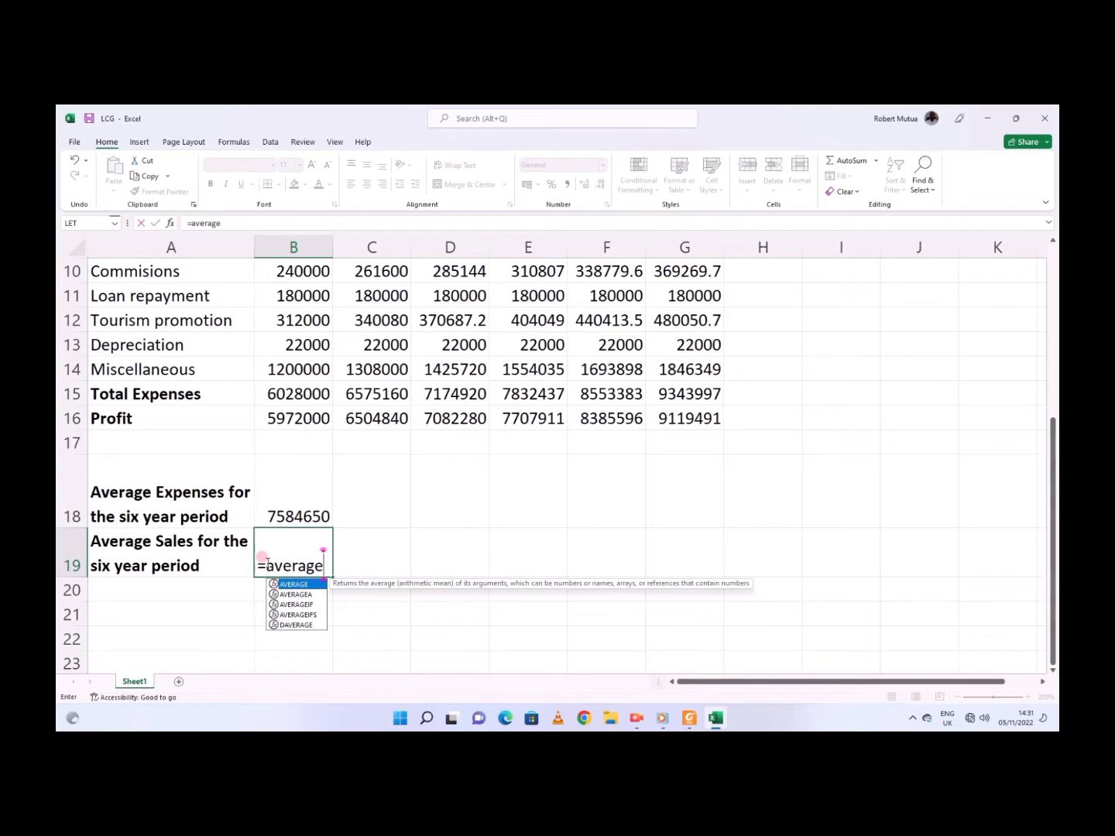
pyautogui.write('(')
pyautogui.scroll(3, 317, 432)
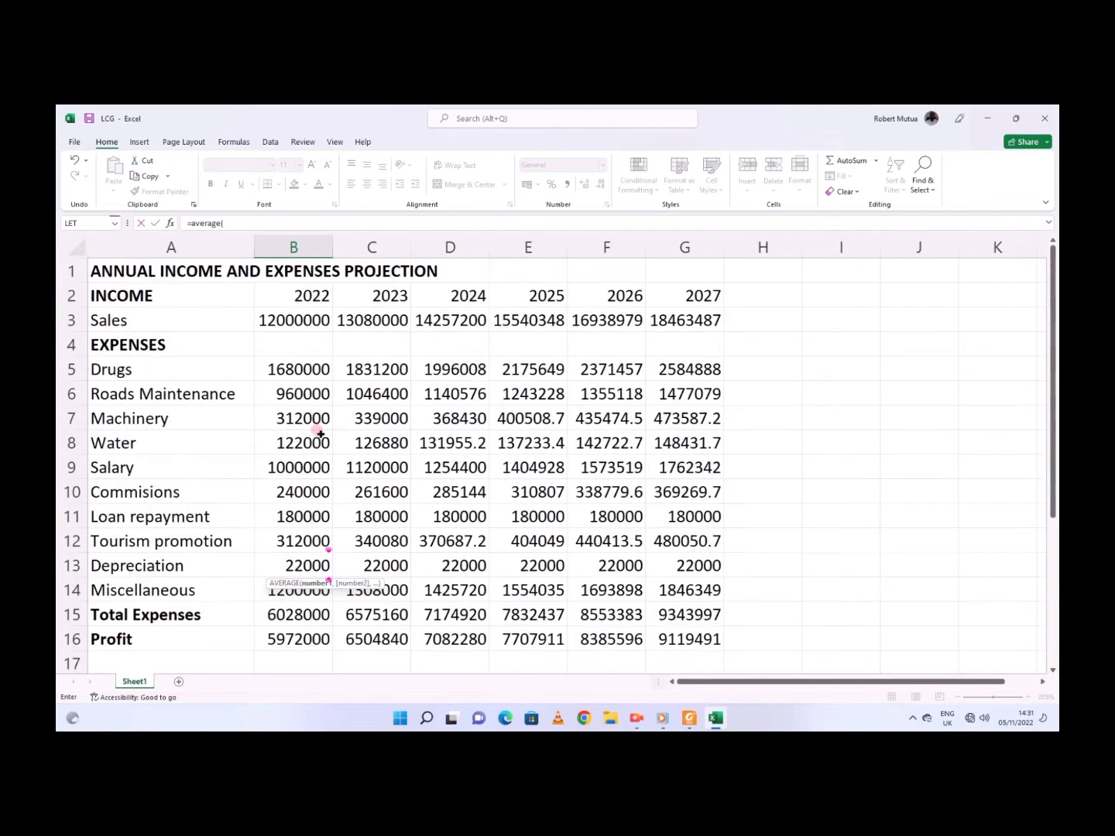
pyautogui.moveTo(289, 321); pyautogui.dragTo(720, 324)
pyautogui.scroll(-3, 480, 396)
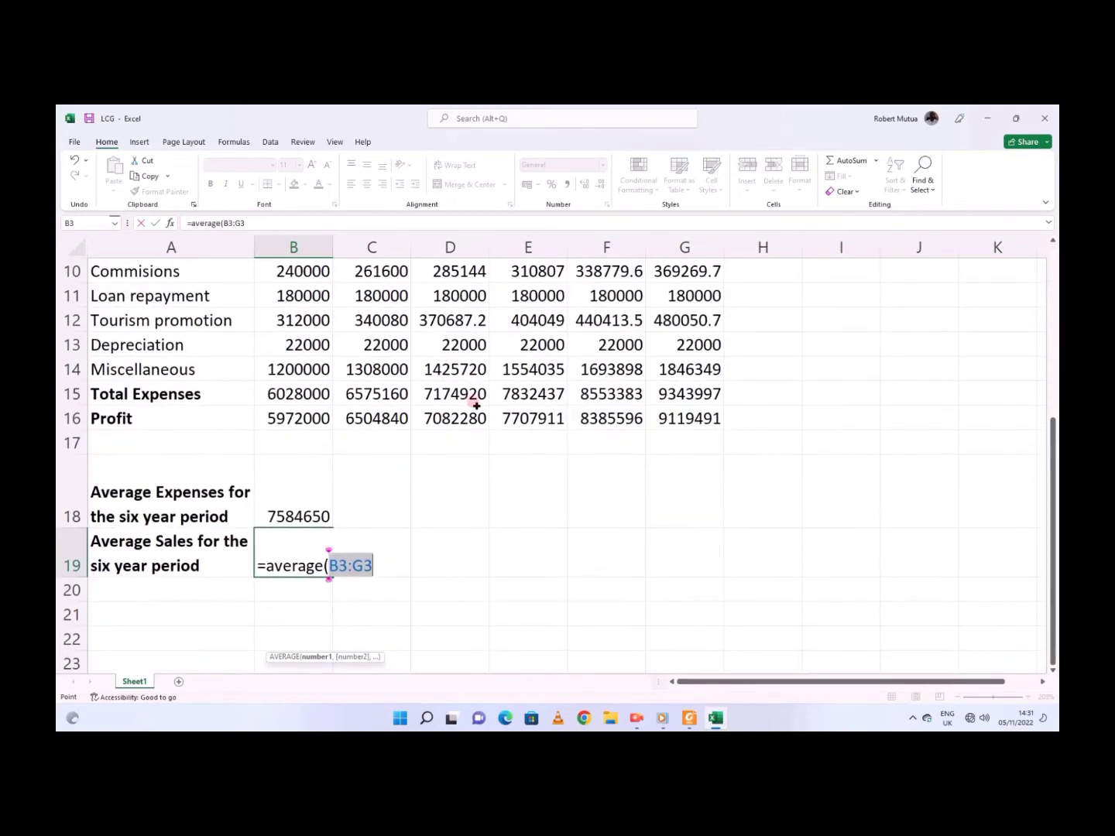
pyautogui.write(')')
pyautogui.press('Return')
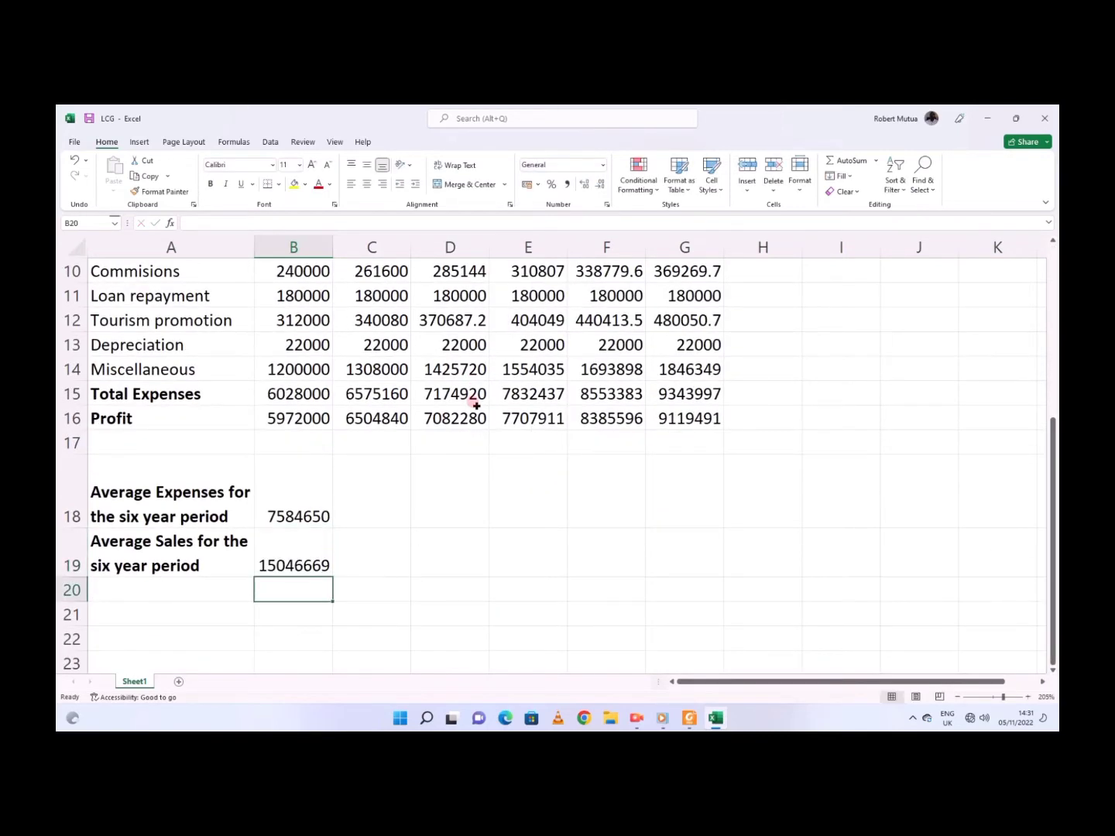
# Step: Enter the label "Average Profit for the six months" in cell A20 and wrap its text
pyautogui.click(159, 589)
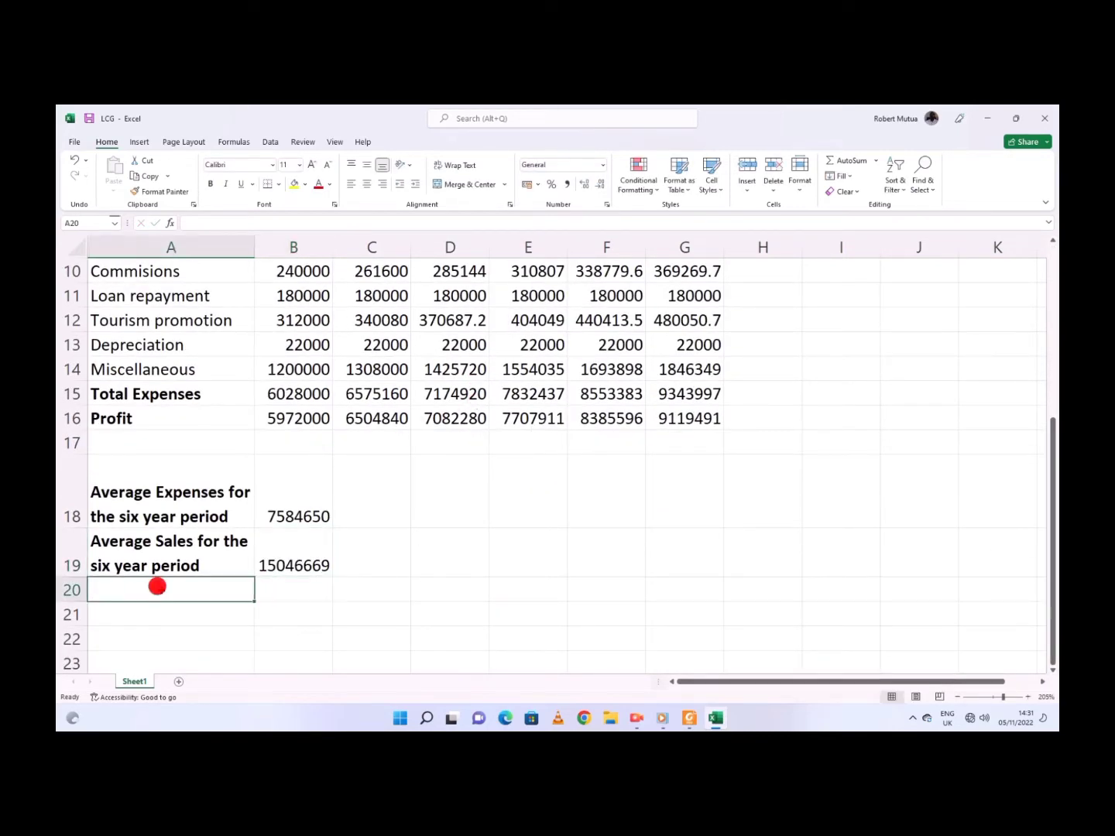
pyautogui.write('Average')
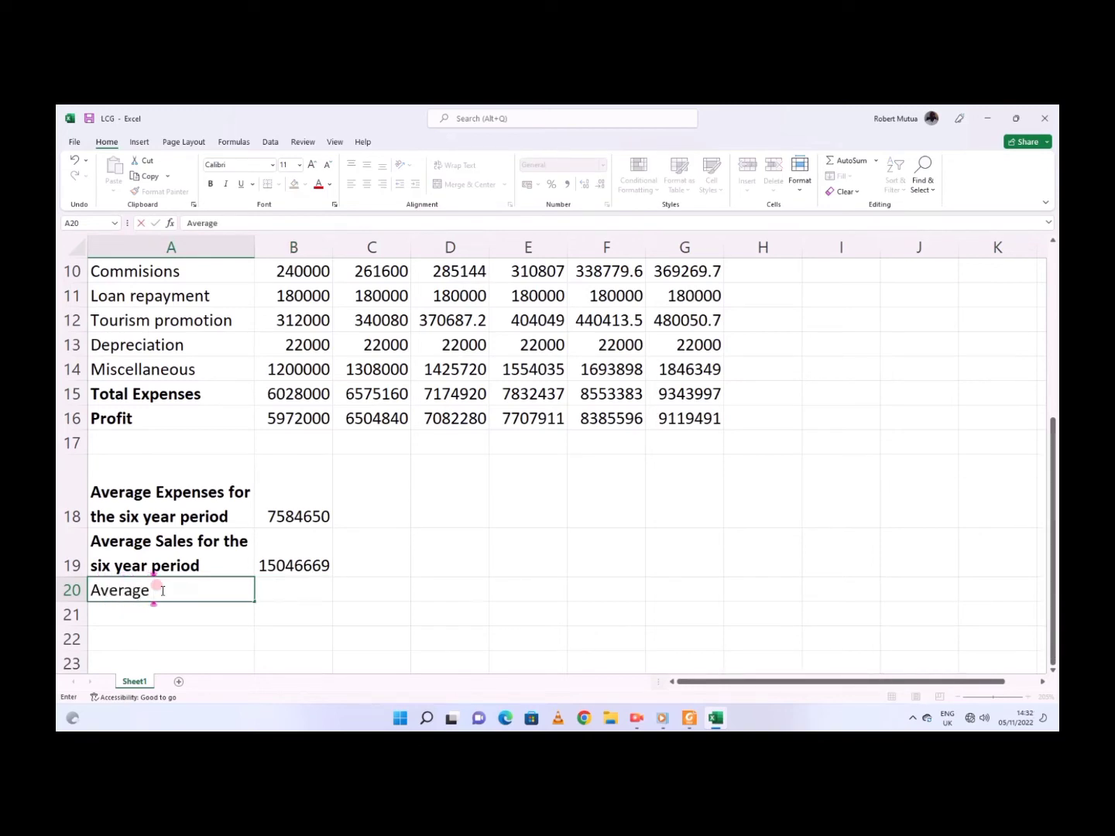
pyautogui.write(' Profit for the si')
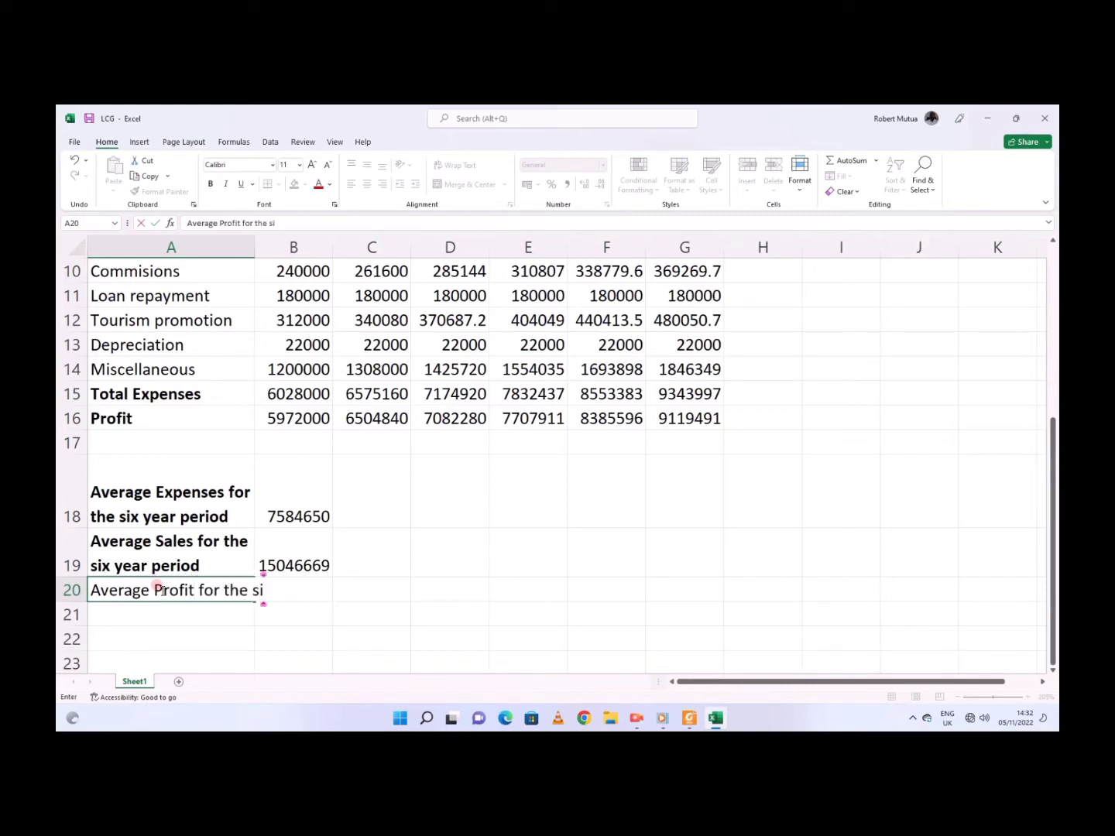
pyautogui.write('x months')
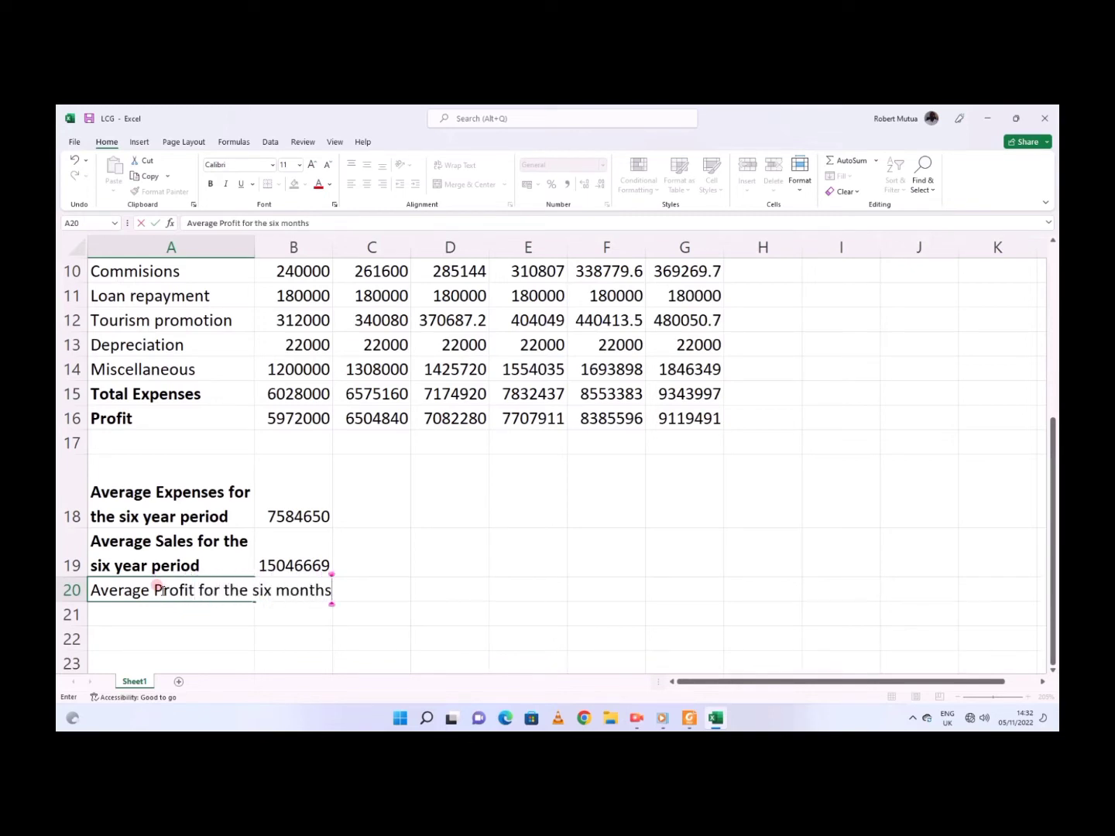
pyautogui.press('Tab')
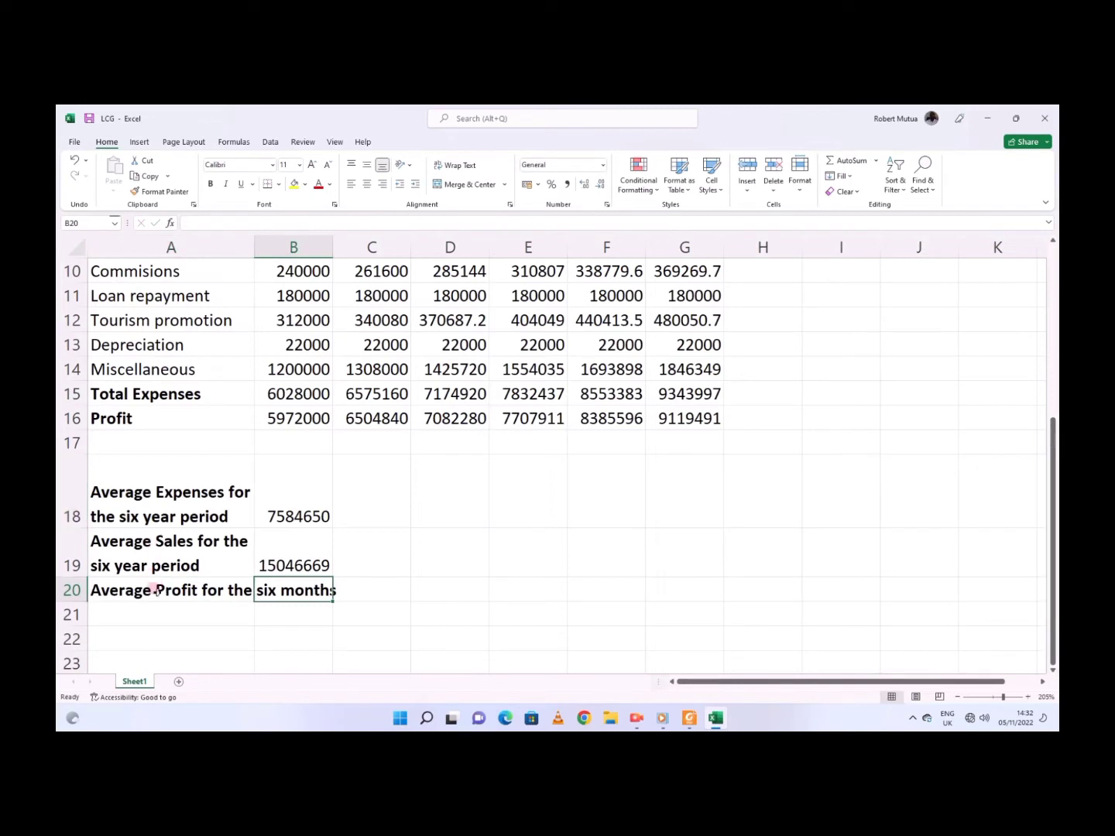
pyautogui.click(156, 590)
pyautogui.click(463, 165)
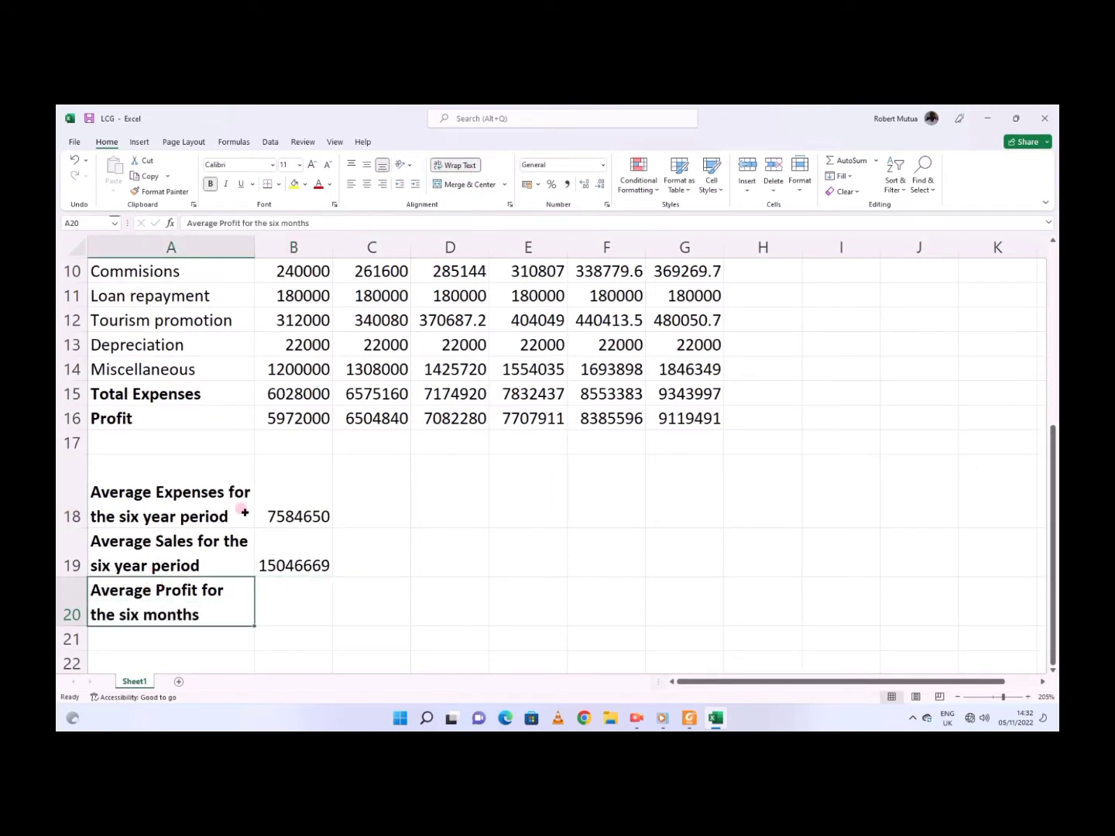
# Step: Replace the word "months" in the A20 label with "Years"
pyautogui.doubleClick(171, 616)
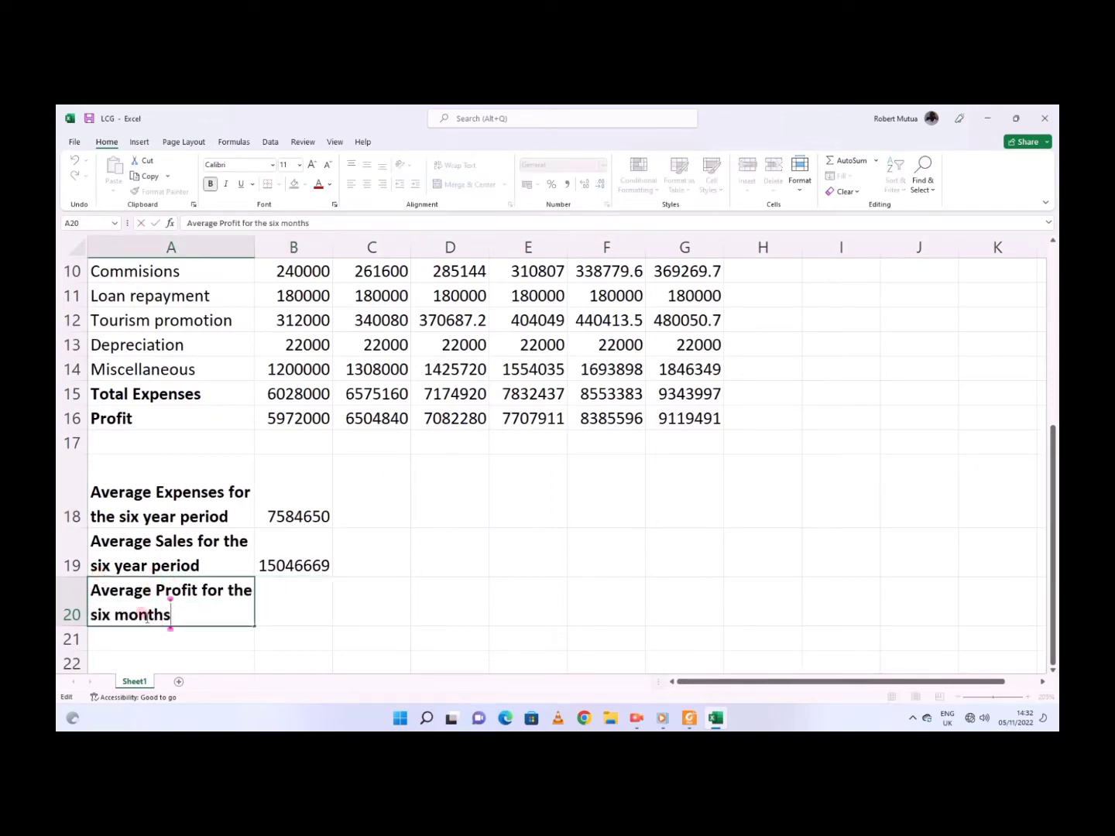
pyautogui.doubleClick(143, 616)
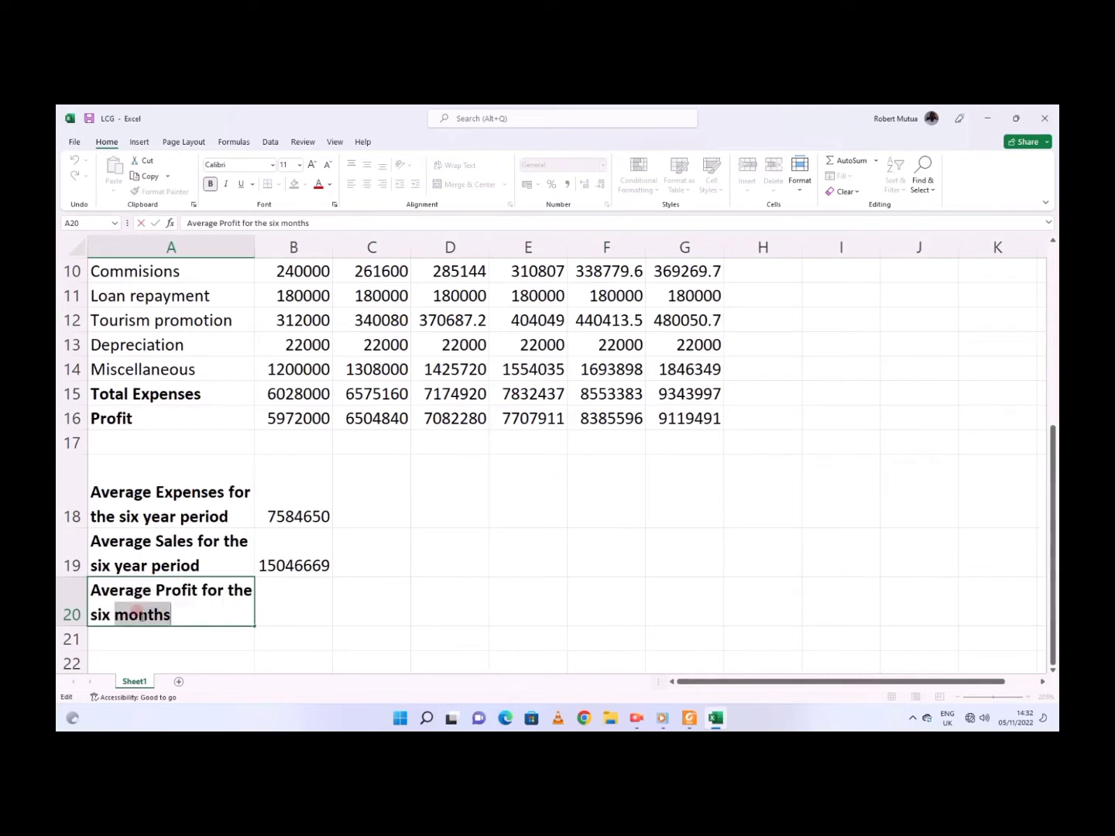
pyautogui.write('Yearas')
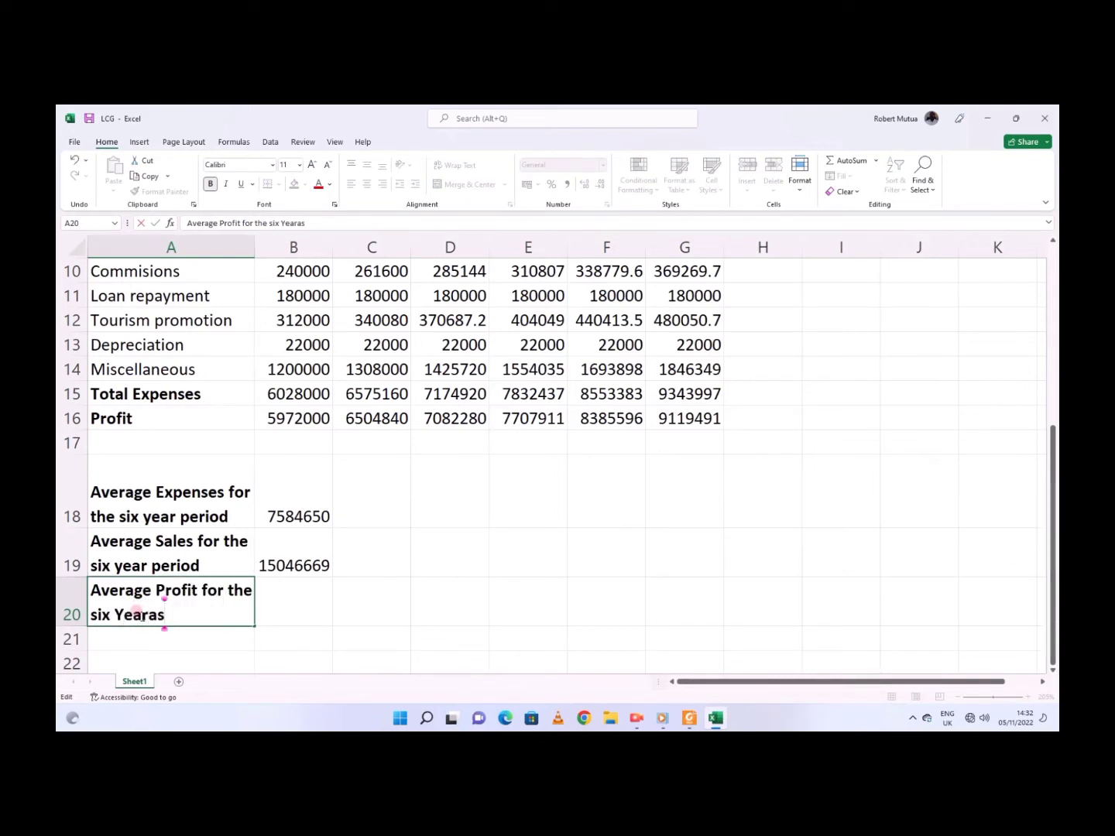
pyautogui.press('BackSpace')
pyautogui.press('BackSpace')
pyautogui.write('s')
pyautogui.press('Return')
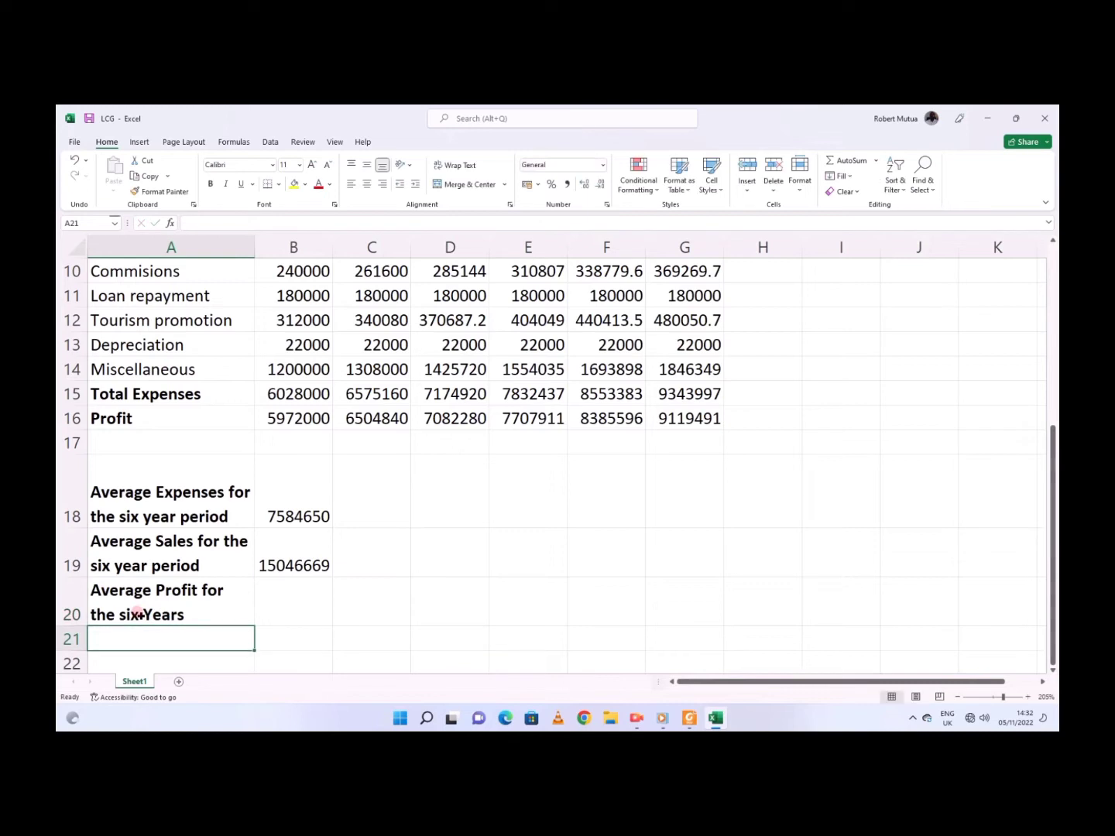
# Step: Calculate the average profit in cell B20 with the formula =average(B16:G16)
pyautogui.press('Up')
pyautogui.press('Right')
pyautogui.write('=aver')
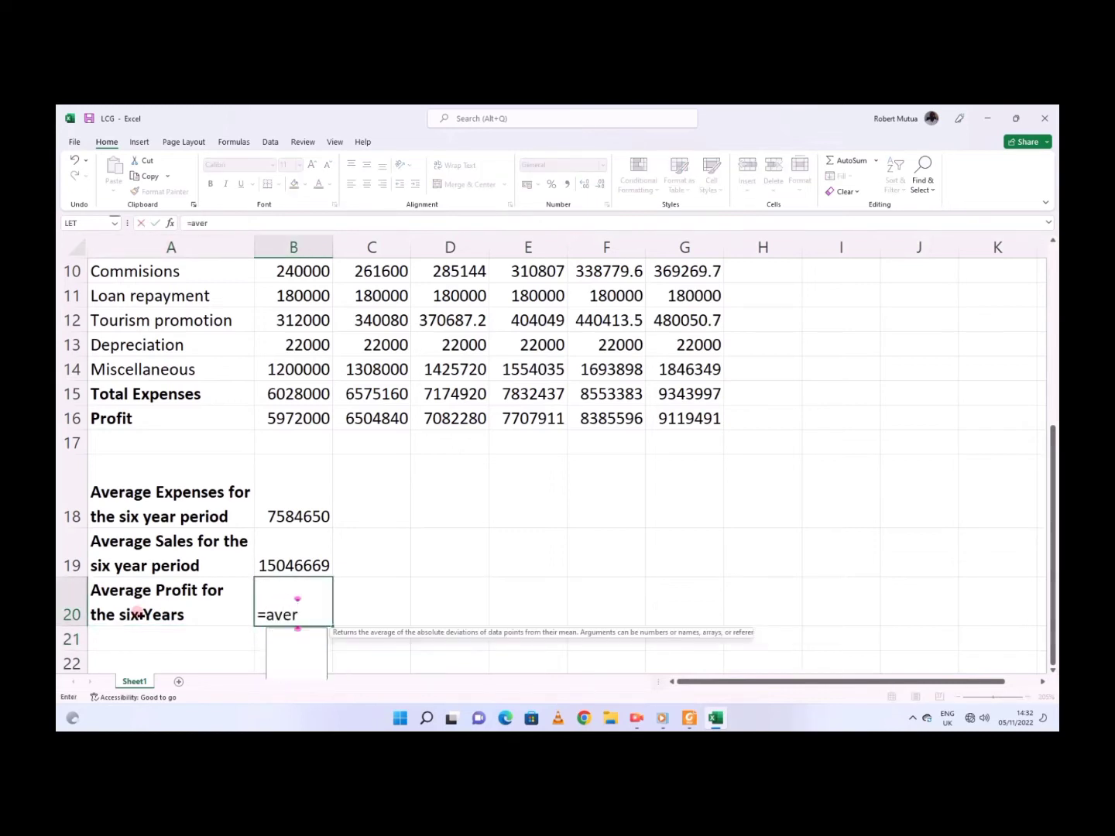
pyautogui.write('age(')
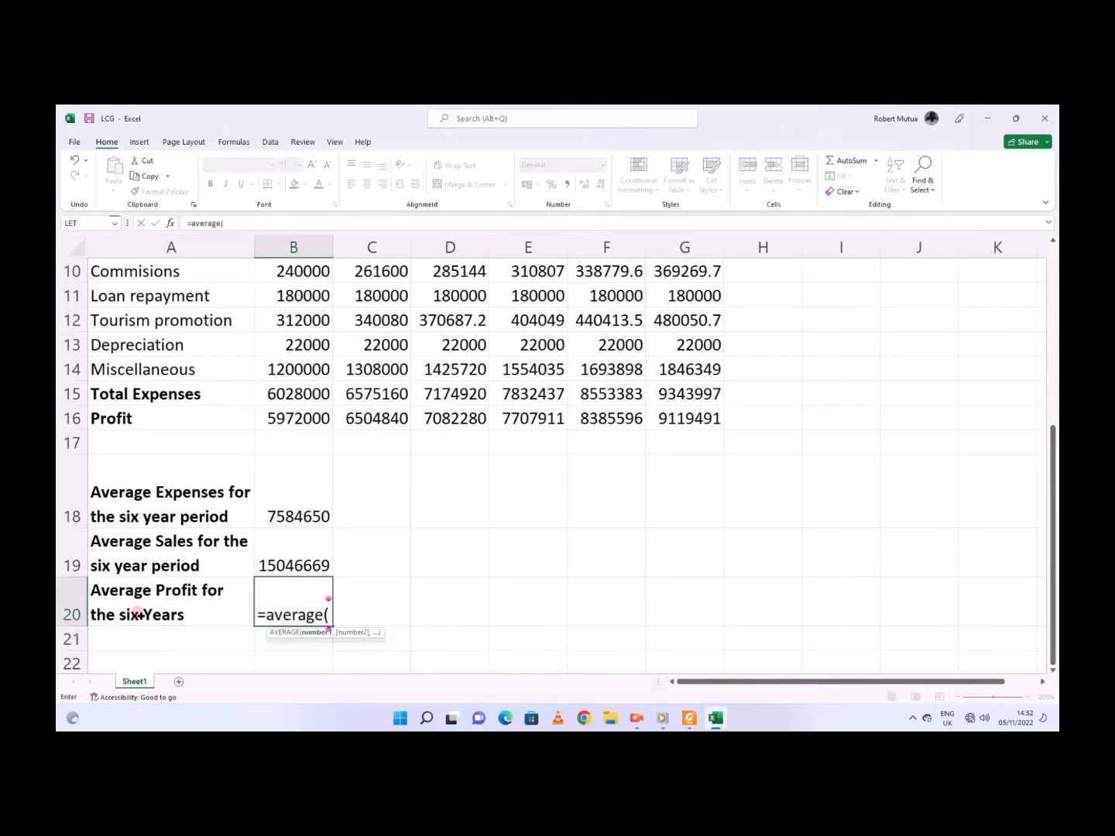
pyautogui.moveTo(262, 411); pyautogui.dragTo(717, 416)
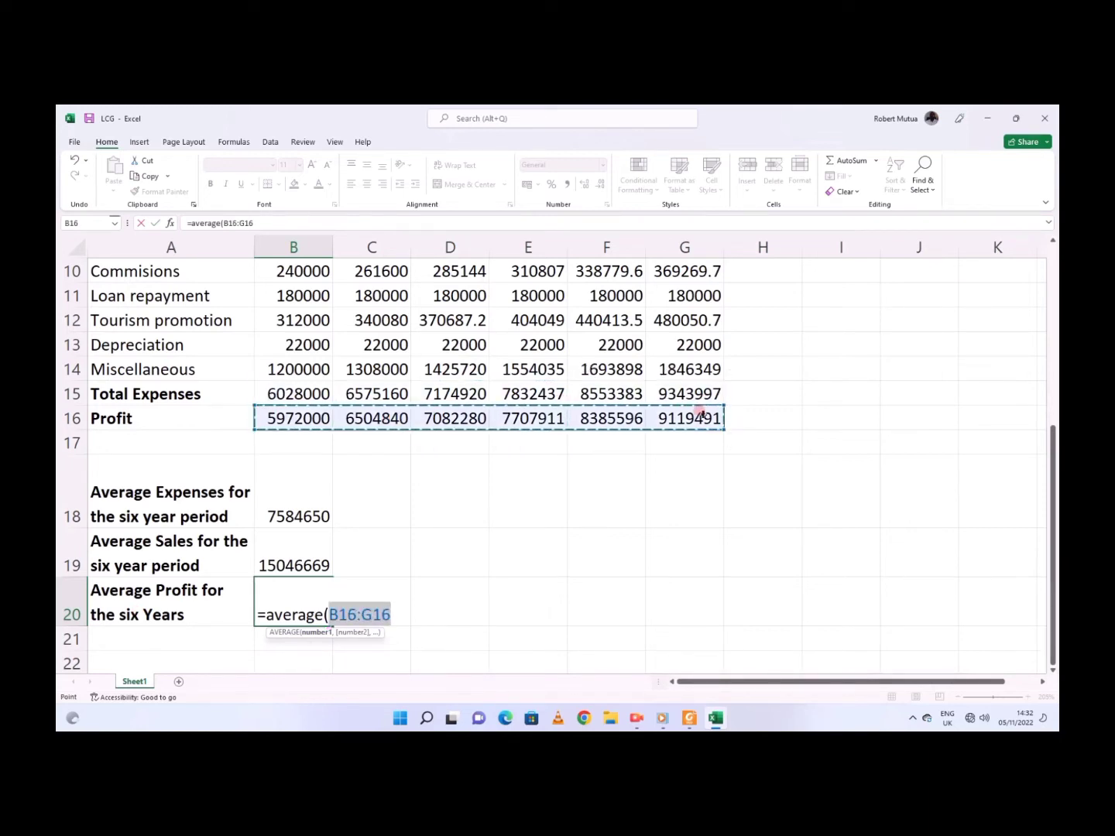
pyautogui.press('Return')
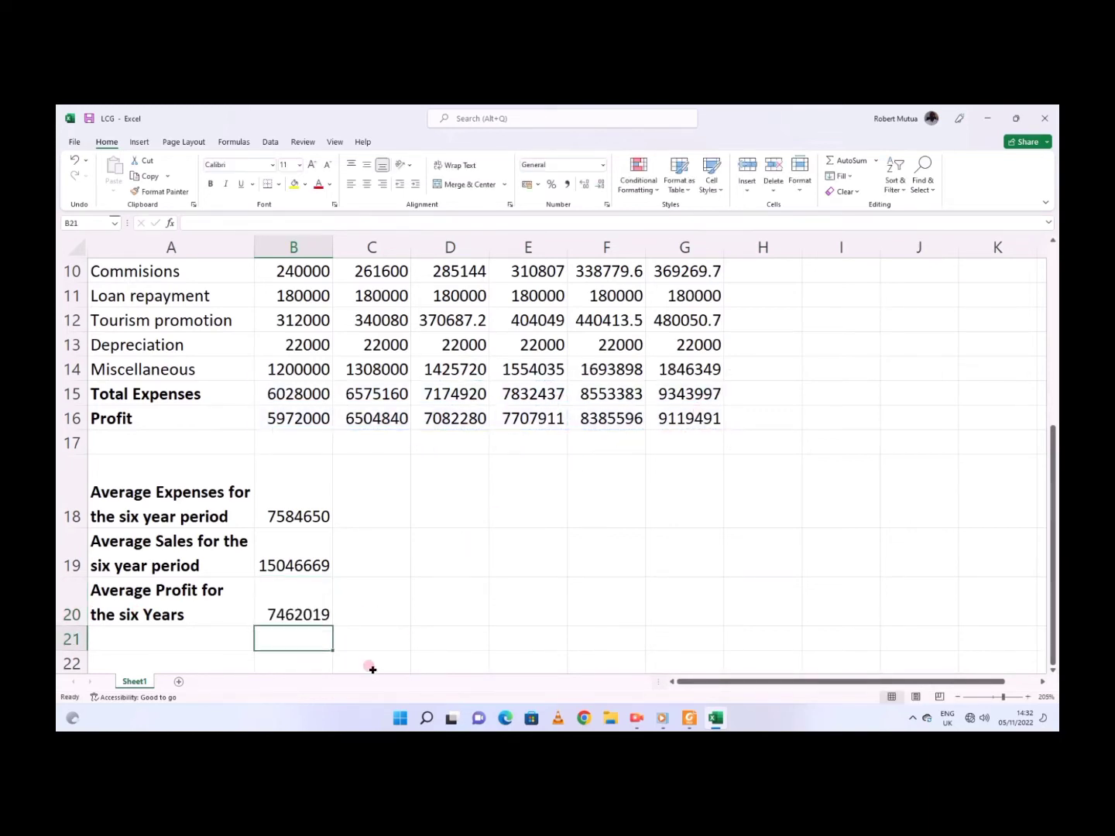
# Step: Switch to the exam PDF in Foxit PDF Reader and read instruction (c) on formatting the projected figures
pyautogui.click(689, 719)
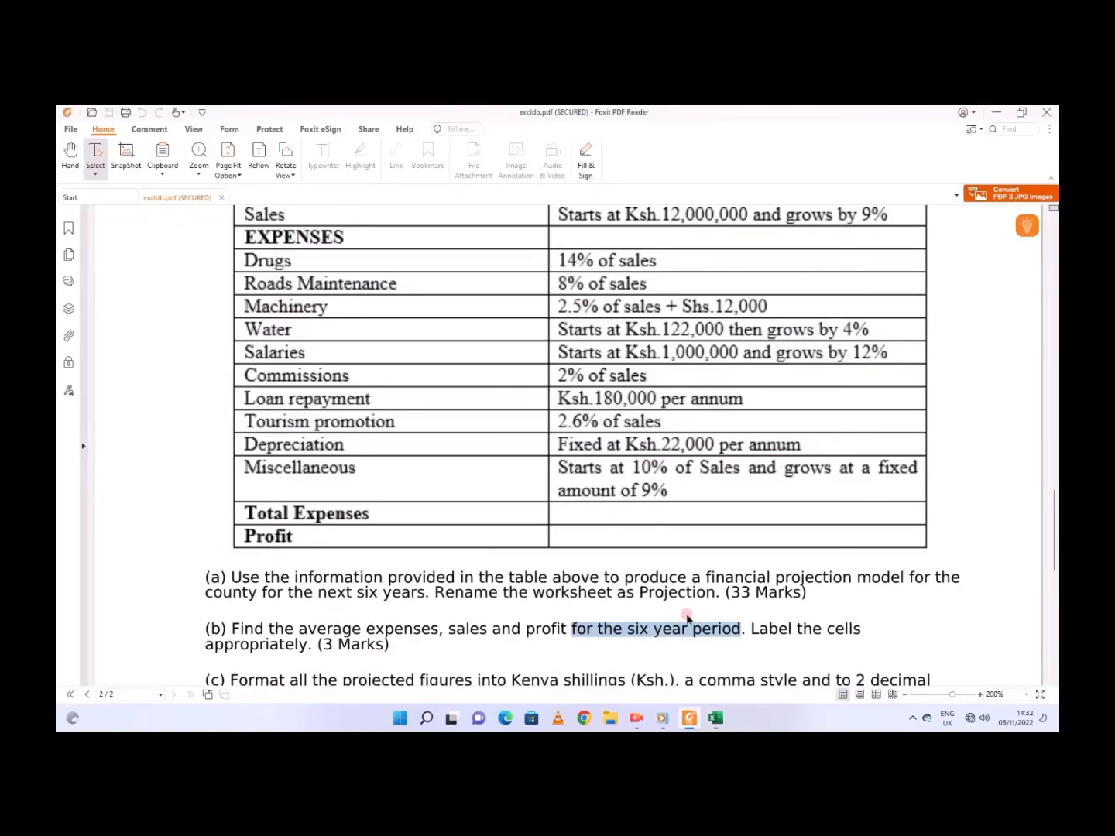
pyautogui.scroll(-1, 687, 617)
pyautogui.scroll(-2, 404, 616)
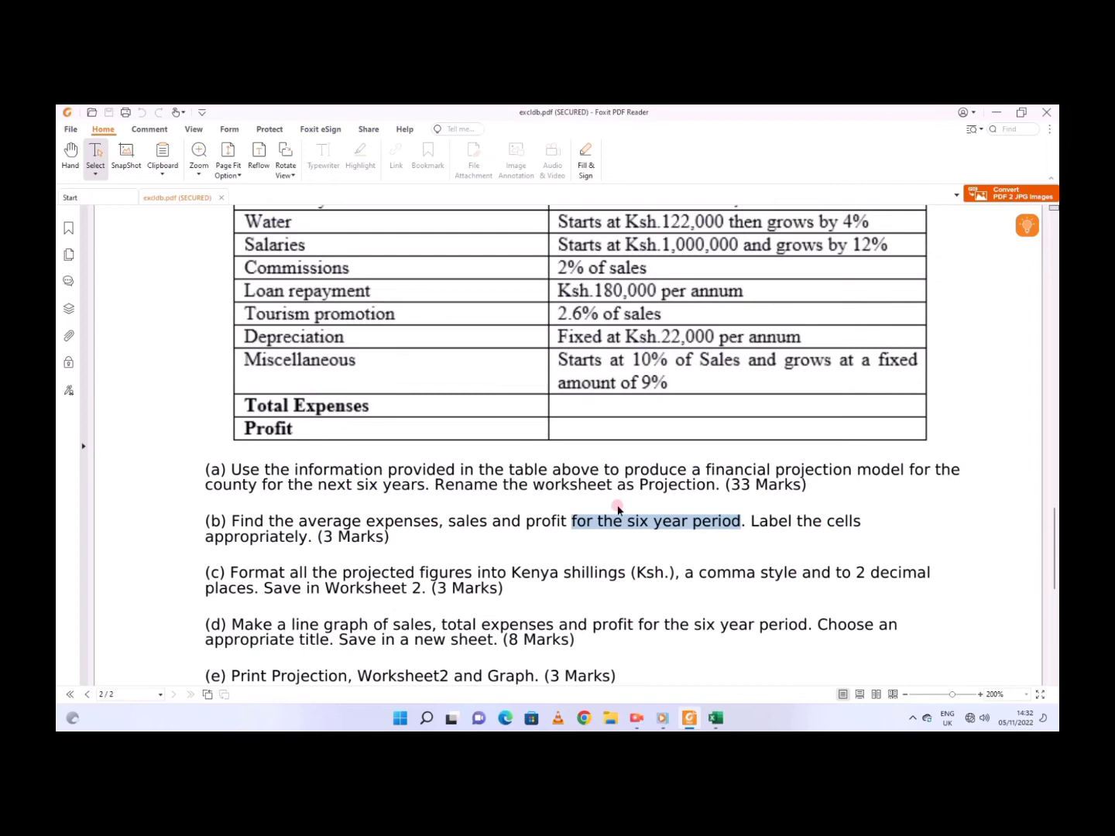
pyautogui.click(749, 484)
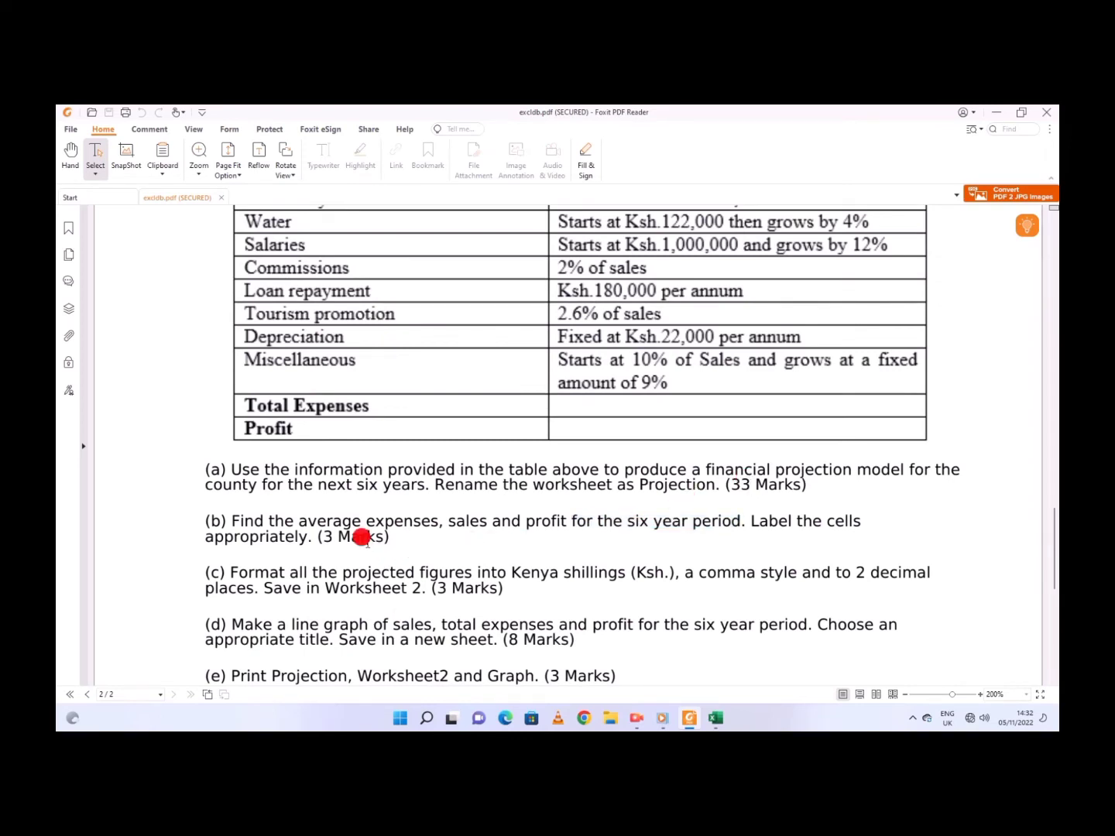
pyautogui.moveTo(231, 573); pyautogui.dragTo(878, 596)
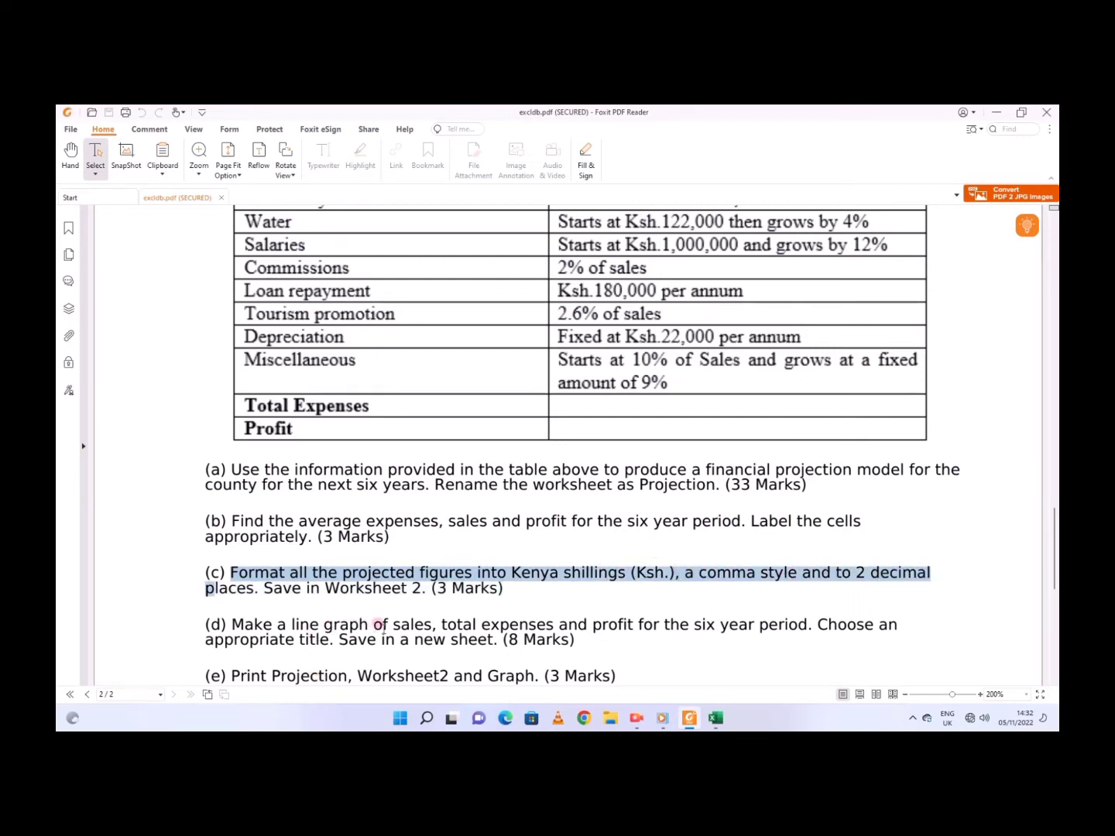
# Step: Switch back to the LCG Excel workbook and copy the whole projection with its averages, A1:G20
pyautogui.click(716, 718)
pyautogui.click(304, 555)
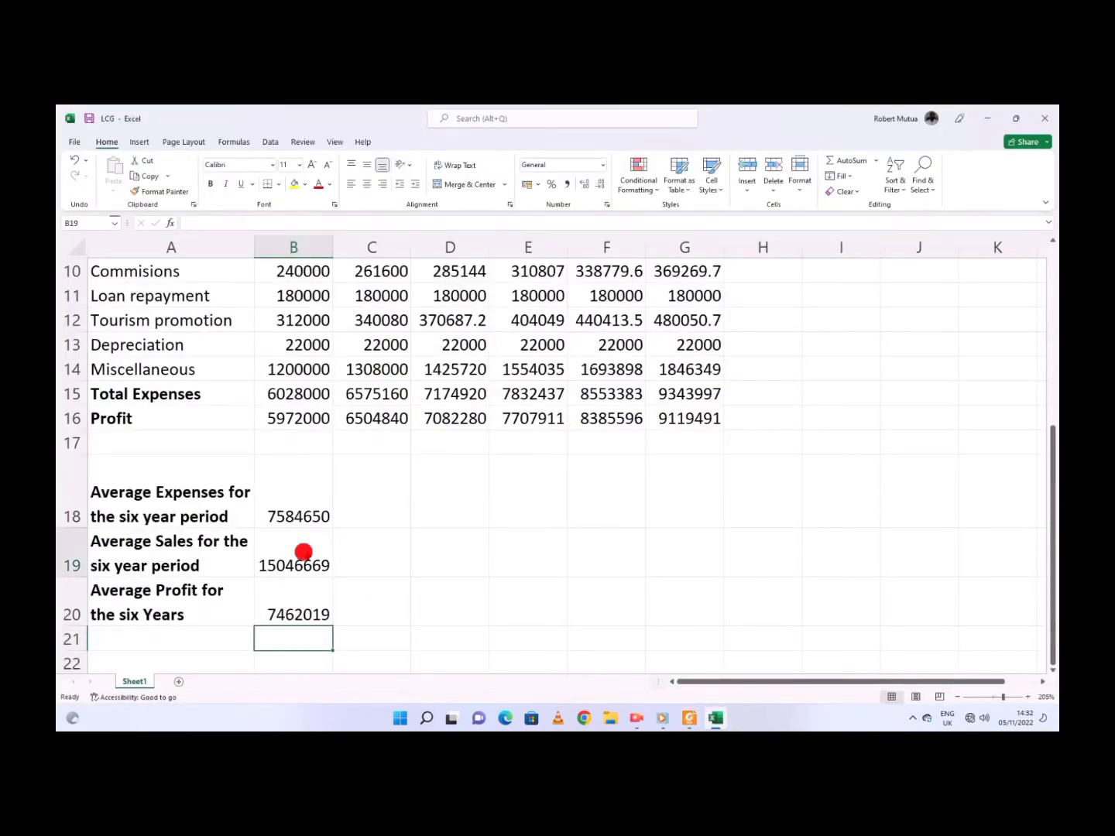
pyautogui.scroll(3, 218, 631)
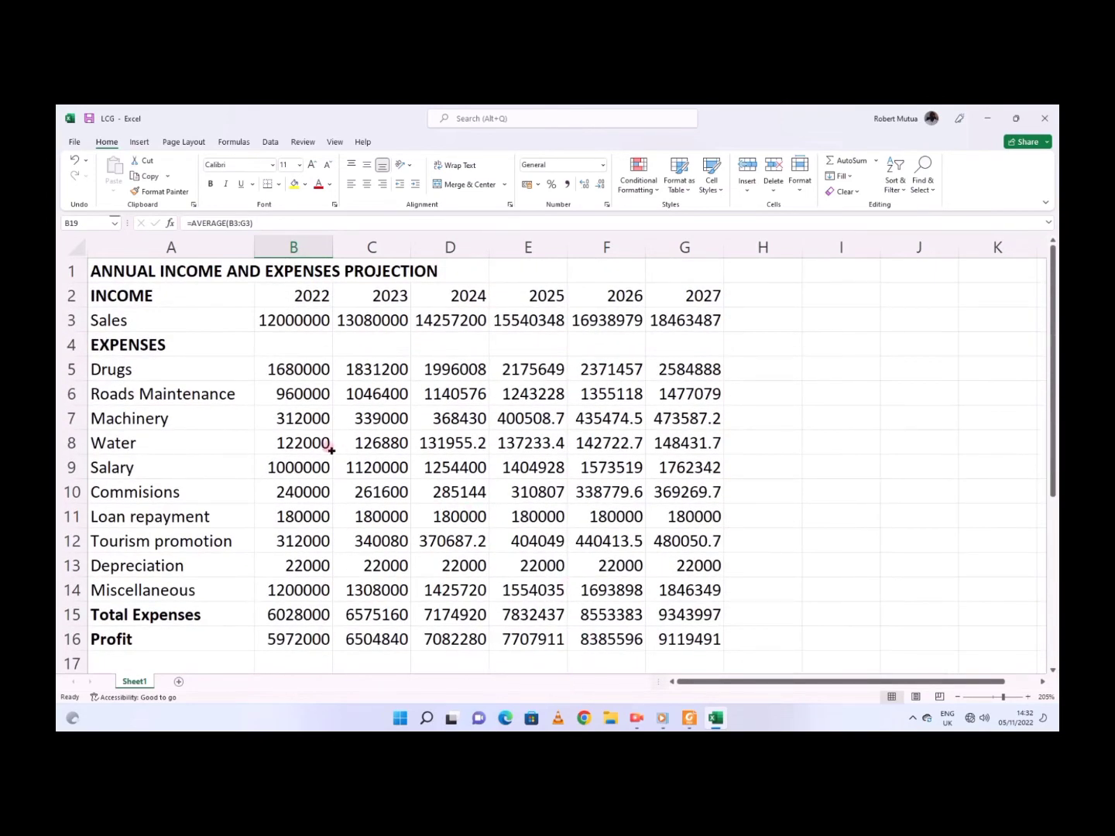
pyautogui.scroll(-5, 333, 450)
pyautogui.scroll(4, 339, 452)
pyautogui.scroll(1, 373, 391)
pyautogui.moveTo(121, 270); pyautogui.dragTo(666, 607)
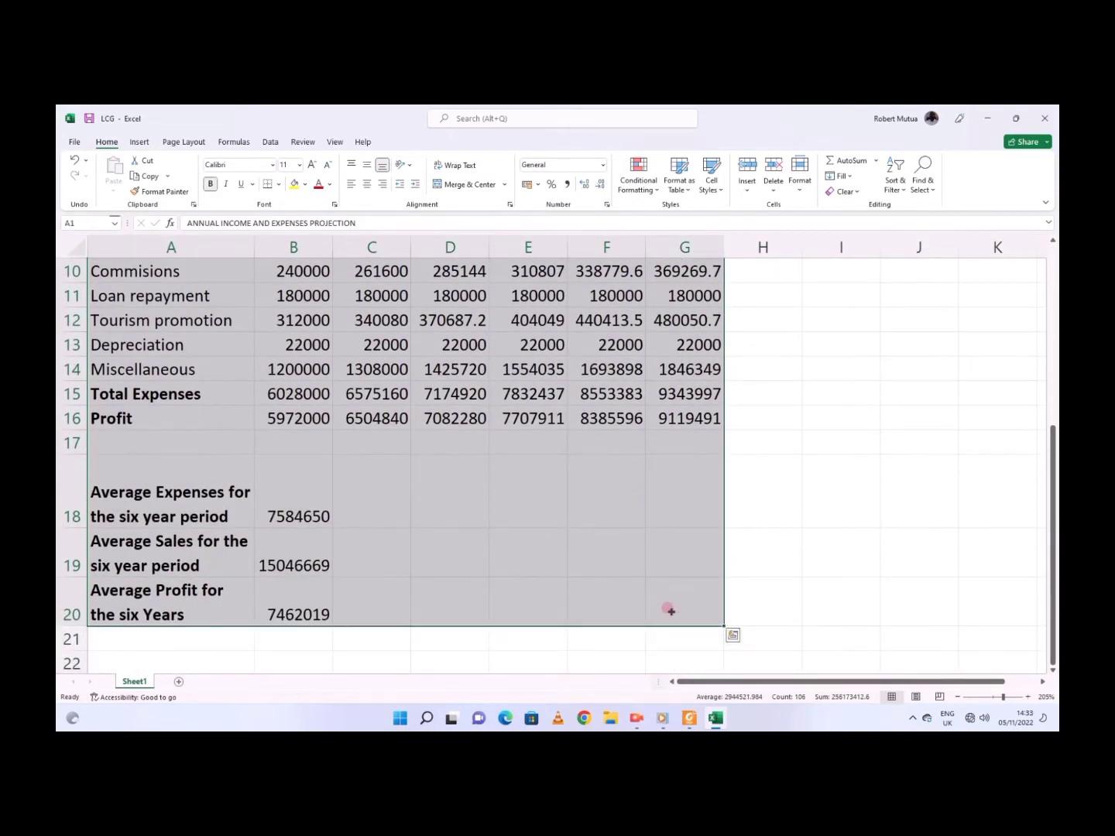
pyautogui.click(150, 177)
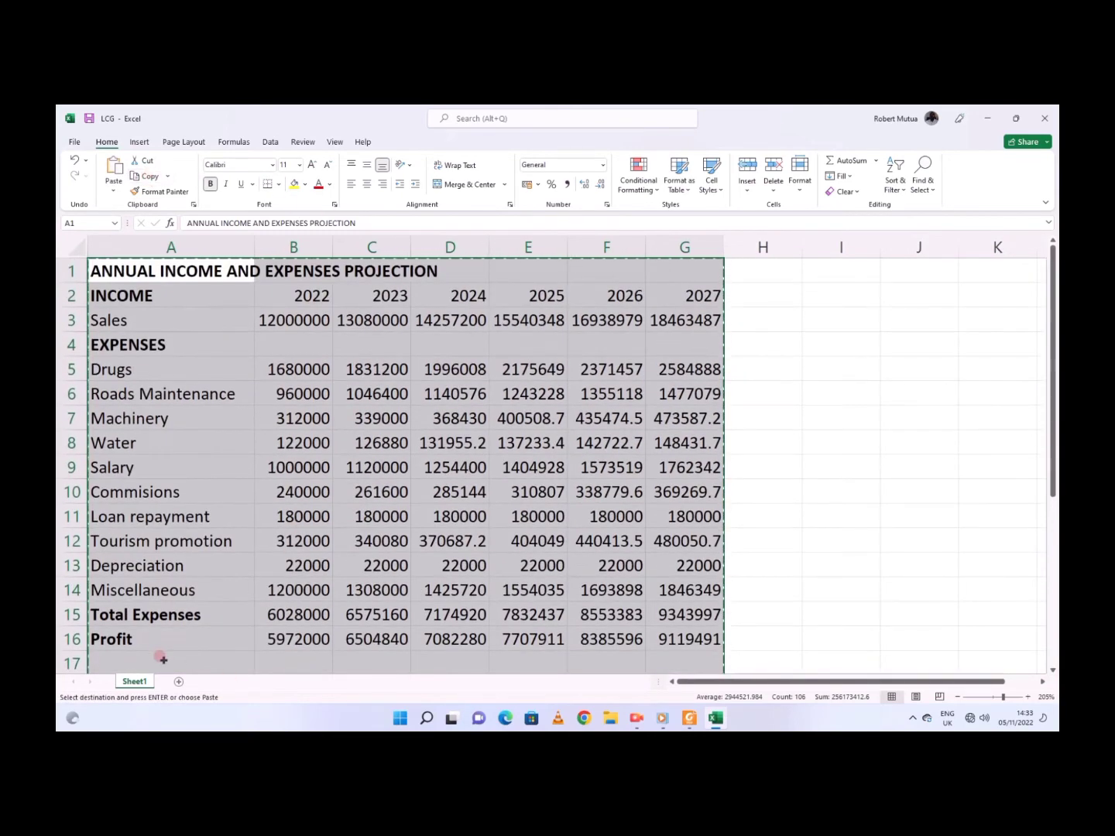
# Step: Add a new worksheet and paste the copied projection at A1, keeping the source column widths
pyautogui.click(178, 682)
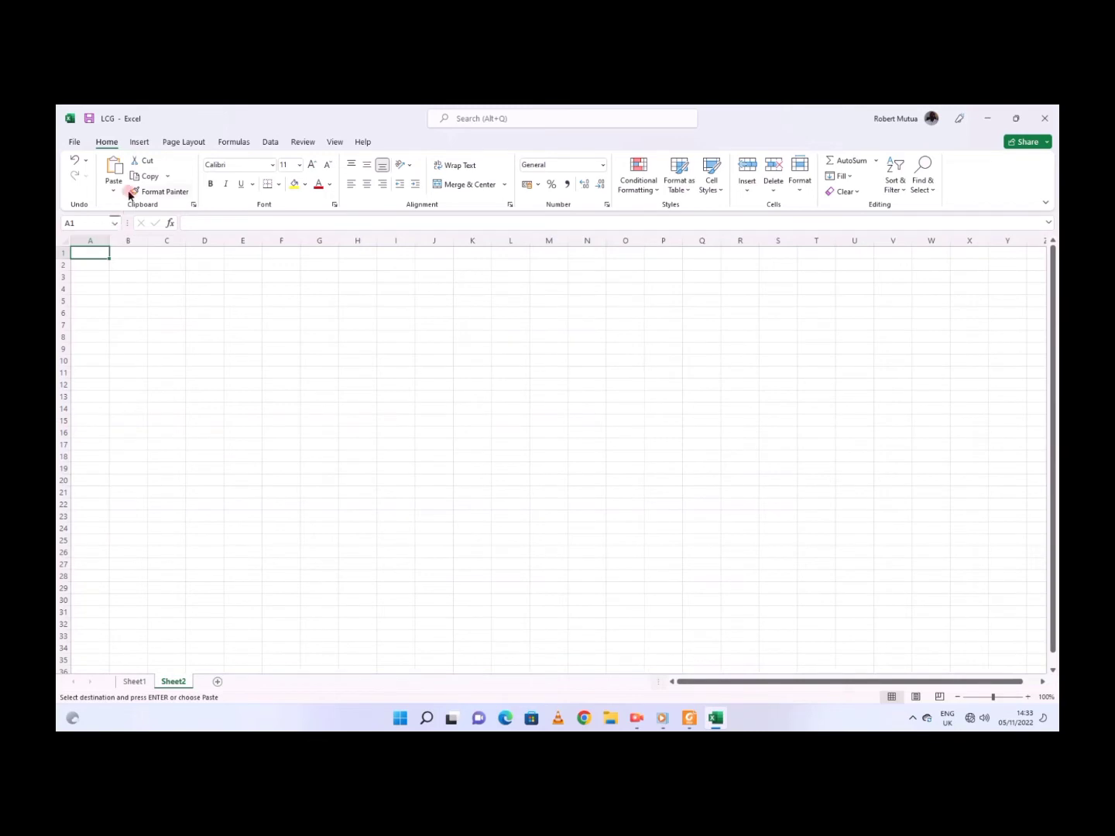
pyautogui.click(114, 190)
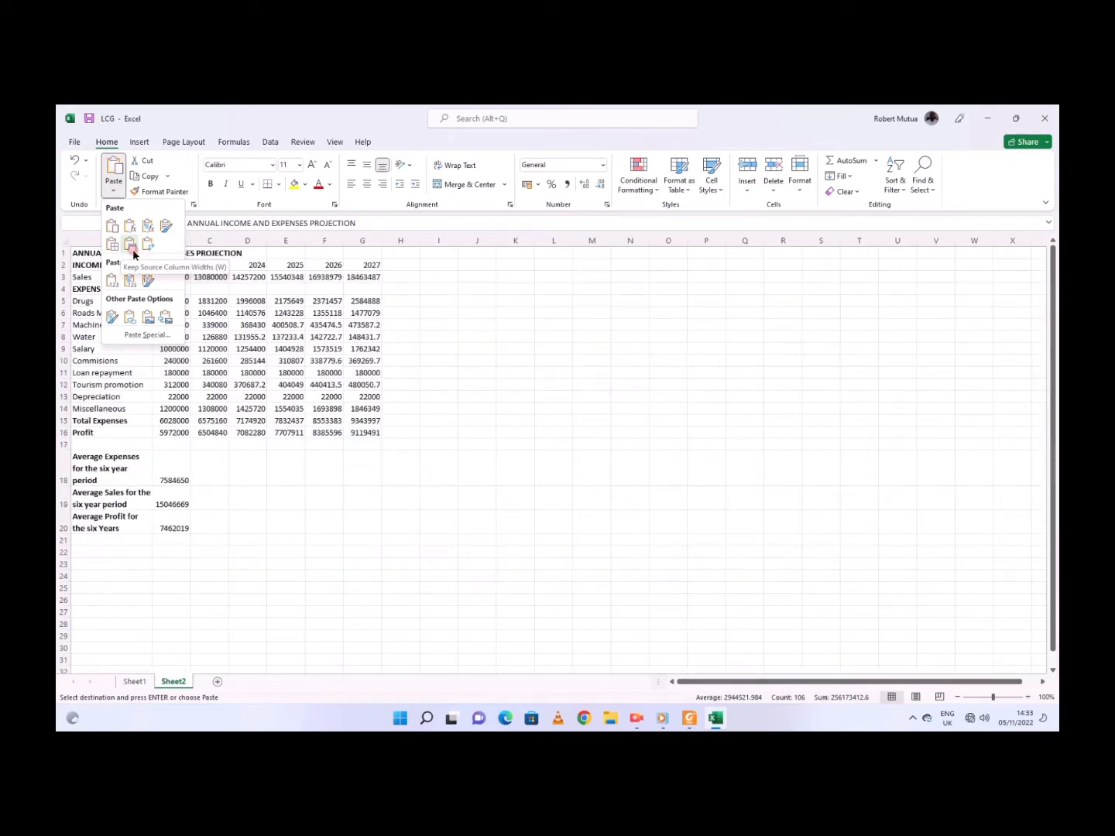
pyautogui.click(133, 253)
pyautogui.click(237, 454)
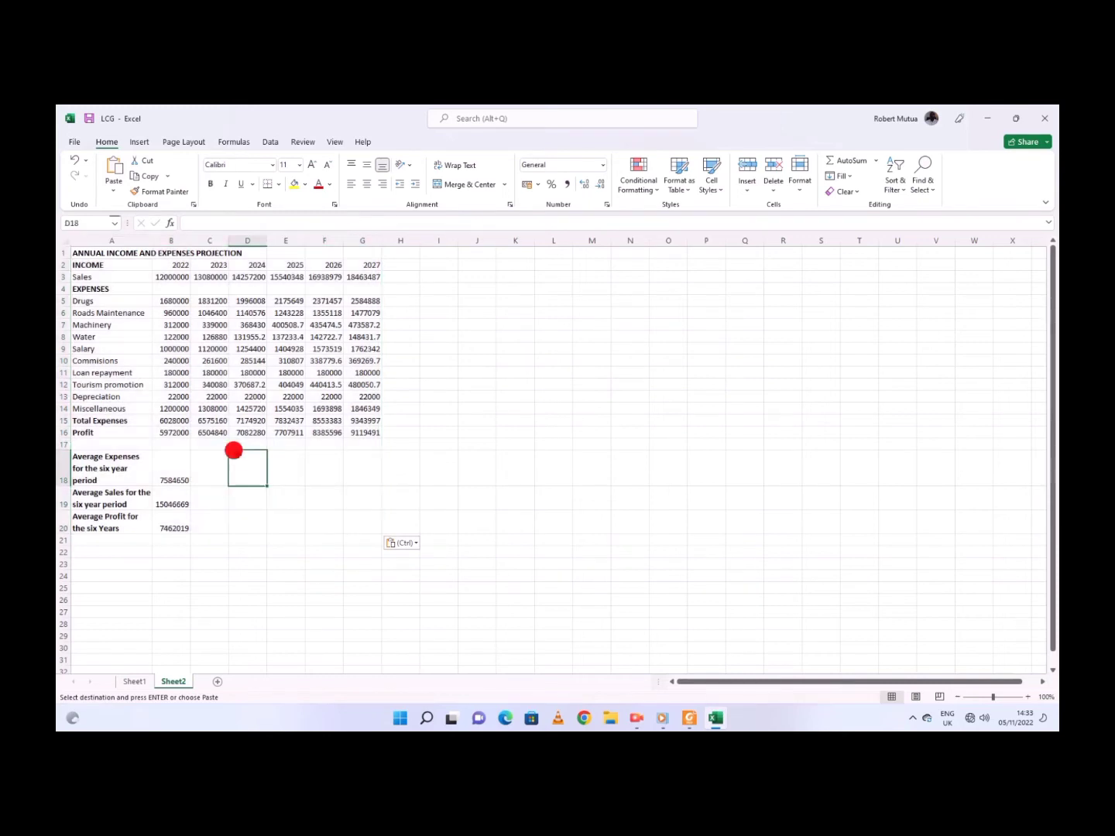
pyautogui.keyDown('ctrl'); pyautogui.scroll(3, 228, 463); pyautogui.keyUp('ctrl')
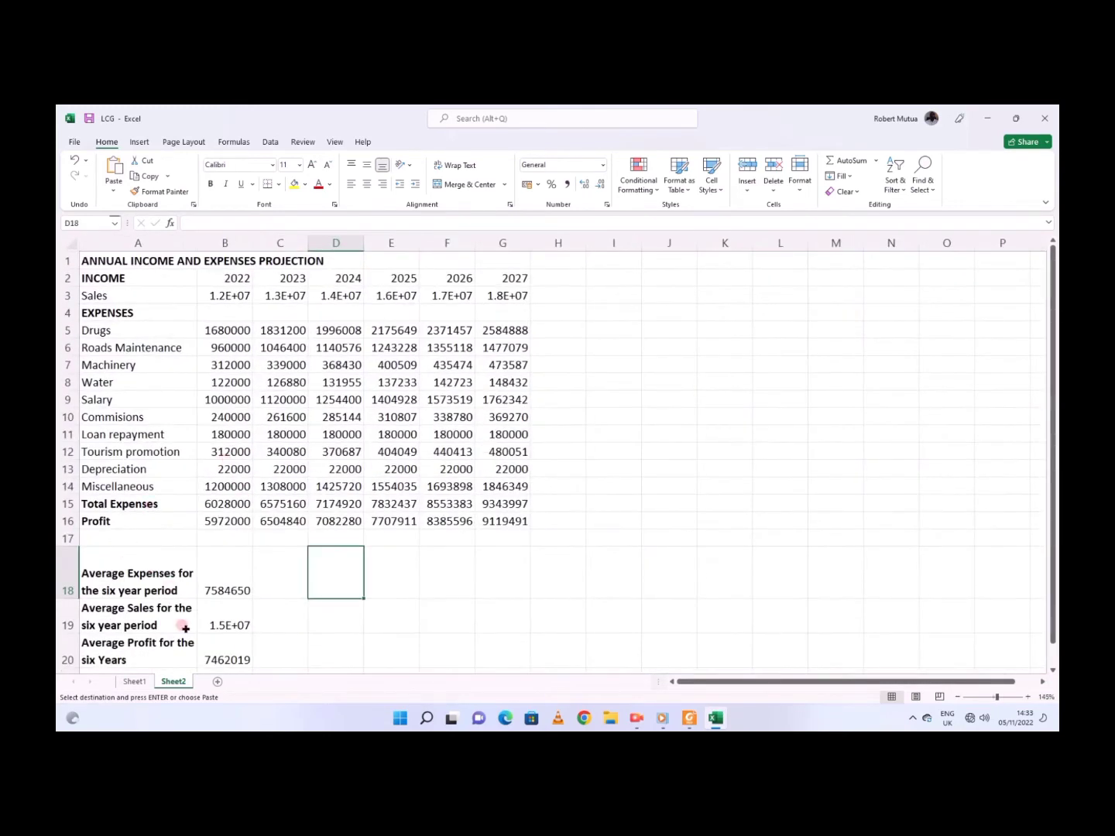
# Step: Rename the new sheet containing the pasted projection as "Worksheet 2"
pyautogui.rightClick(185, 683)
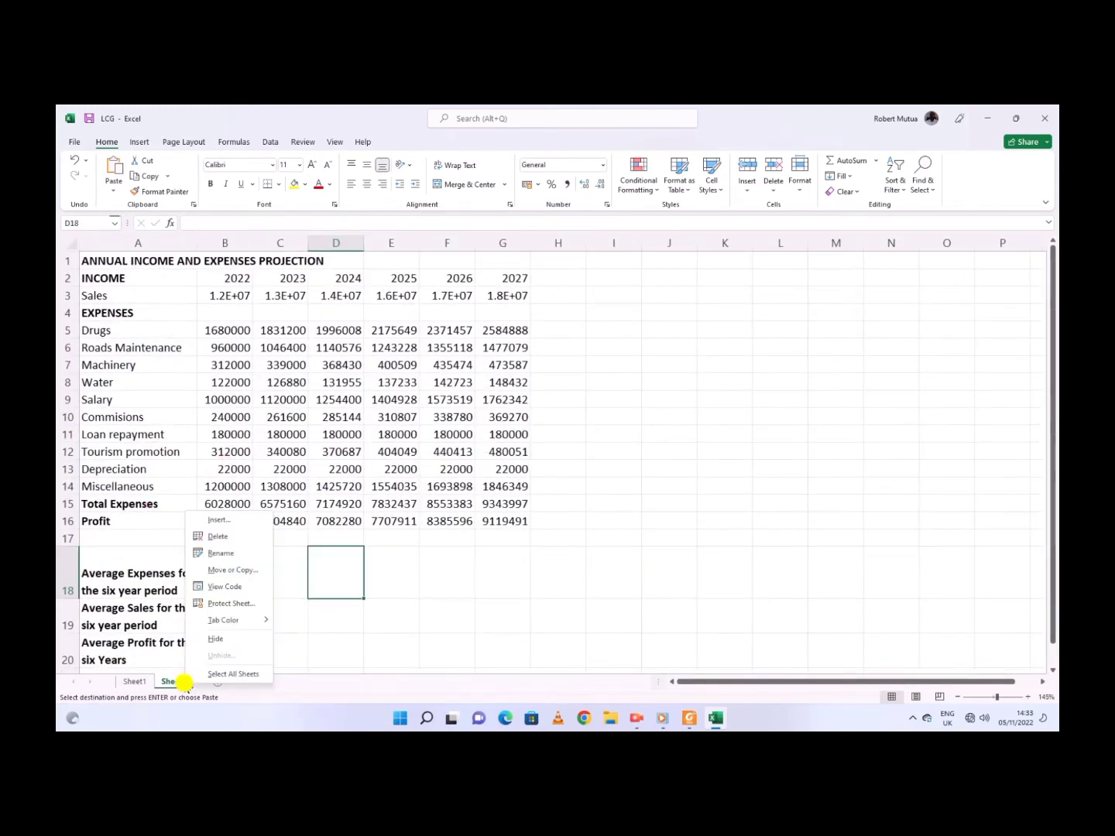
pyautogui.click(225, 570)
pyautogui.write('W')
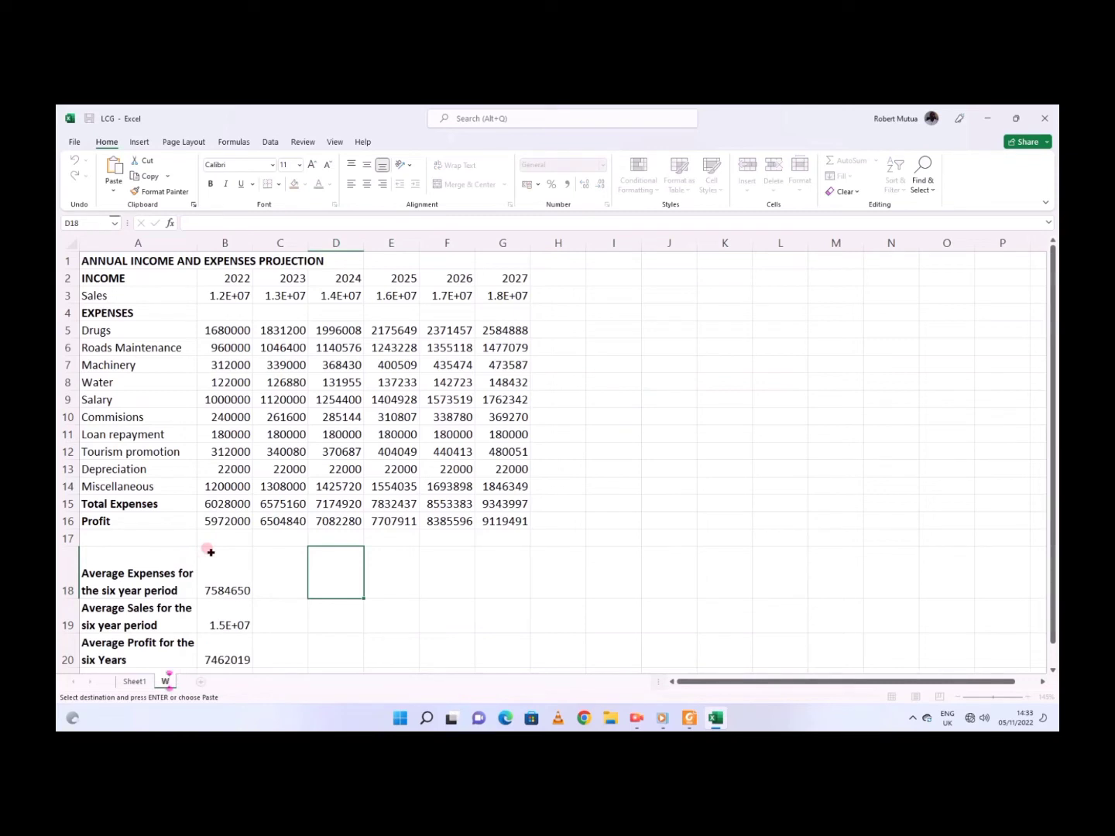
pyautogui.write('irk')
pyautogui.press('BackSpace')
pyautogui.write('ksheet 2')
pyautogui.press('Return')
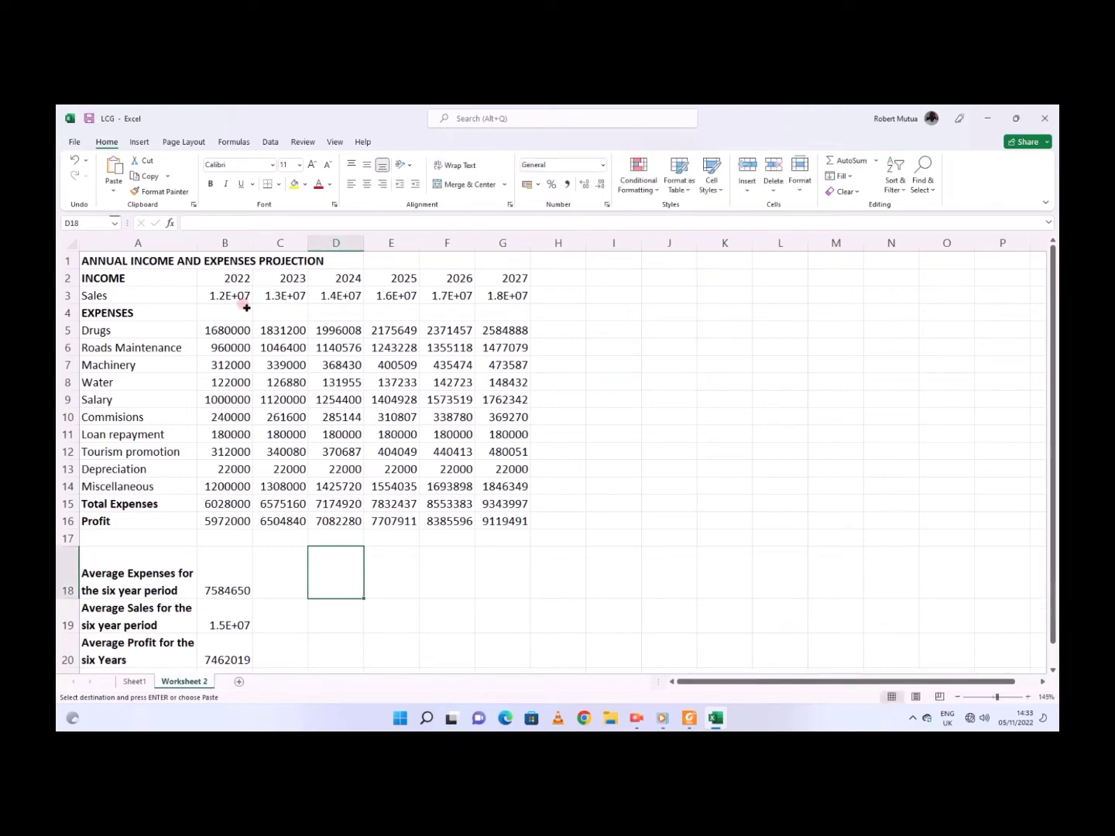
pyautogui.click(248, 383)
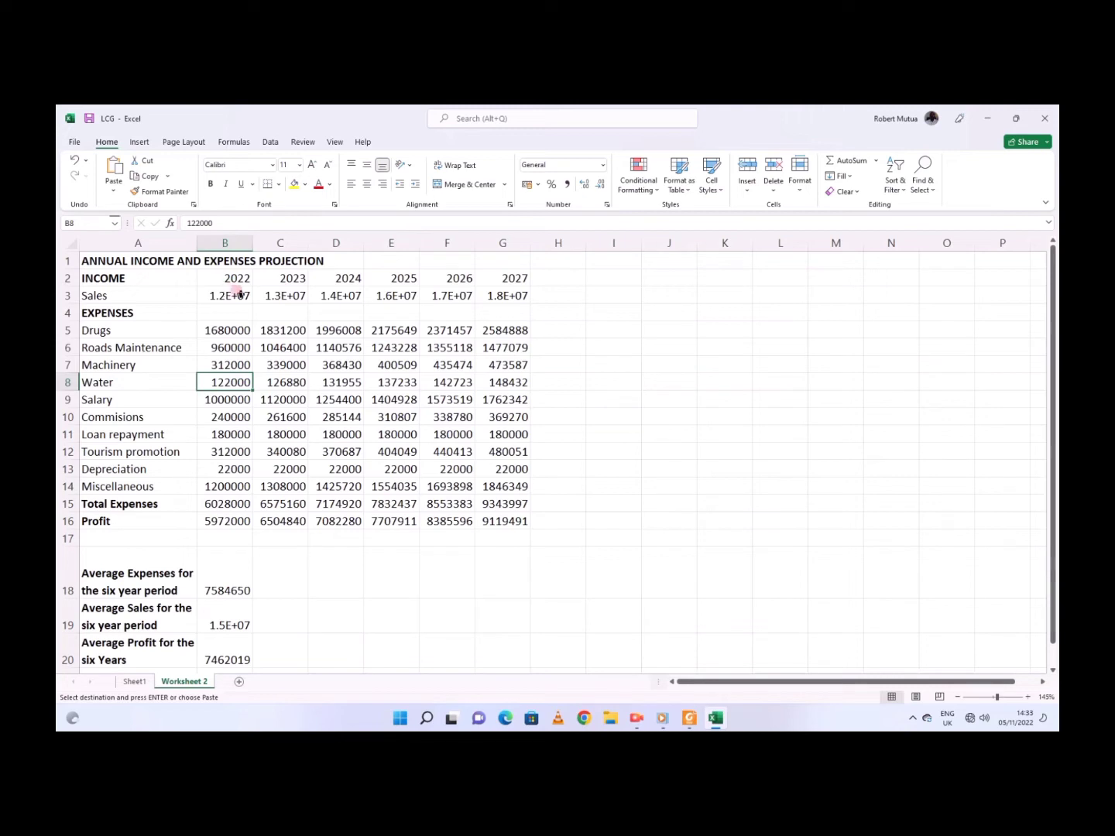
# Step: Widen columns B to G of Worksheet 2 so the projected figures fit in full
pyautogui.moveTo(253, 244); pyautogui.dragTo(307, 244)
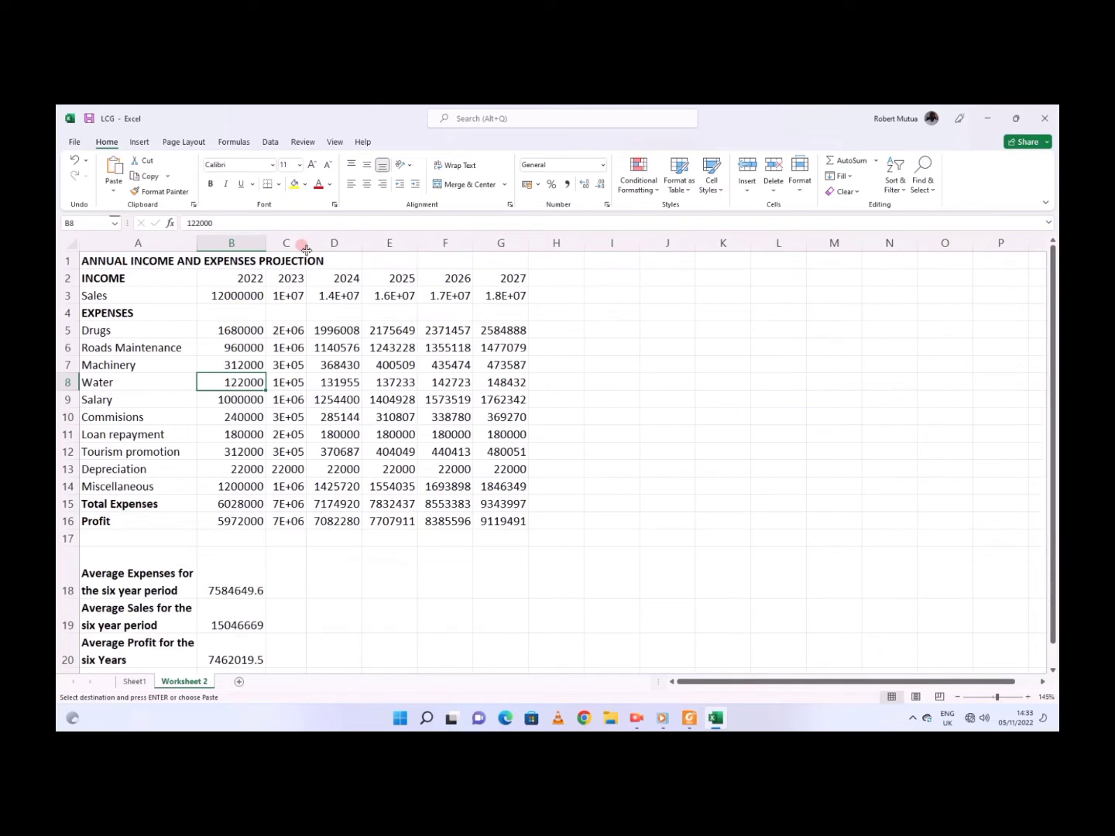
pyautogui.doubleClick(307, 244)
pyautogui.moveTo(399, 242); pyautogui.dragTo(644, 242)
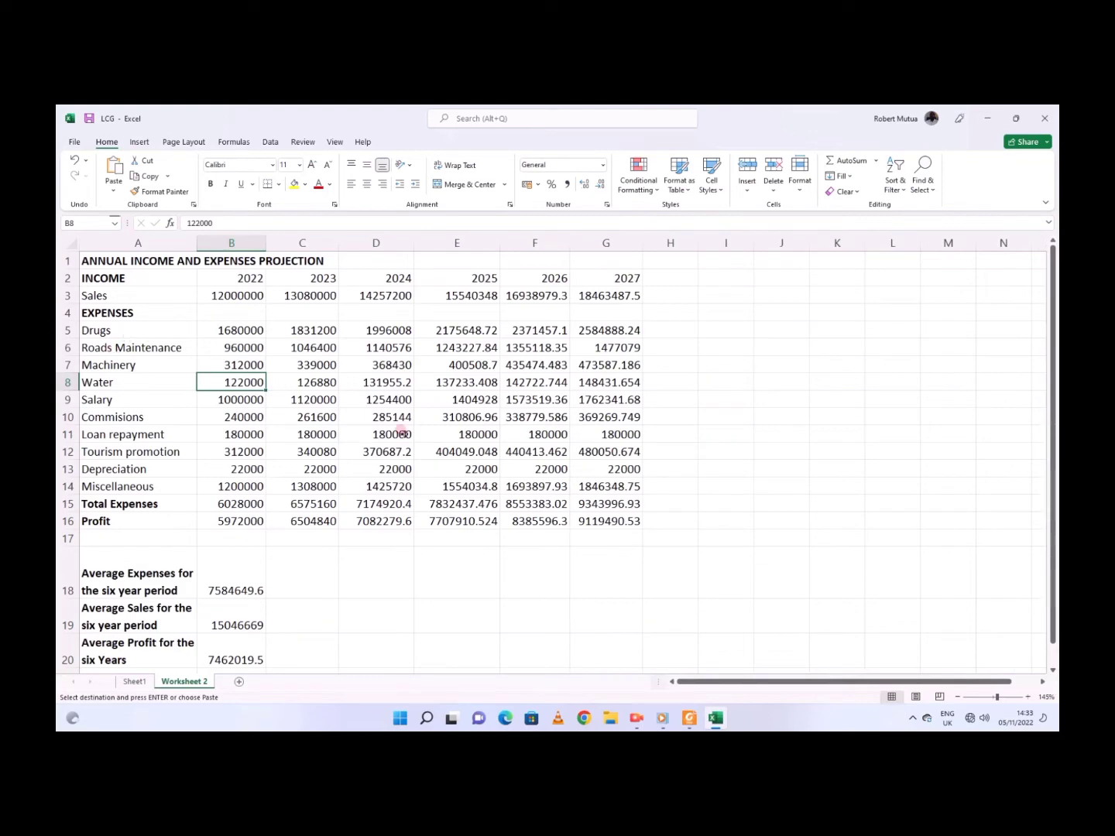
# Step: Recheck instruction (c) in the Foxit exam PDF, and in the LCG Excel workbook open the cell formatting for B3:G16 and B18:B20
pyautogui.click(690, 718)
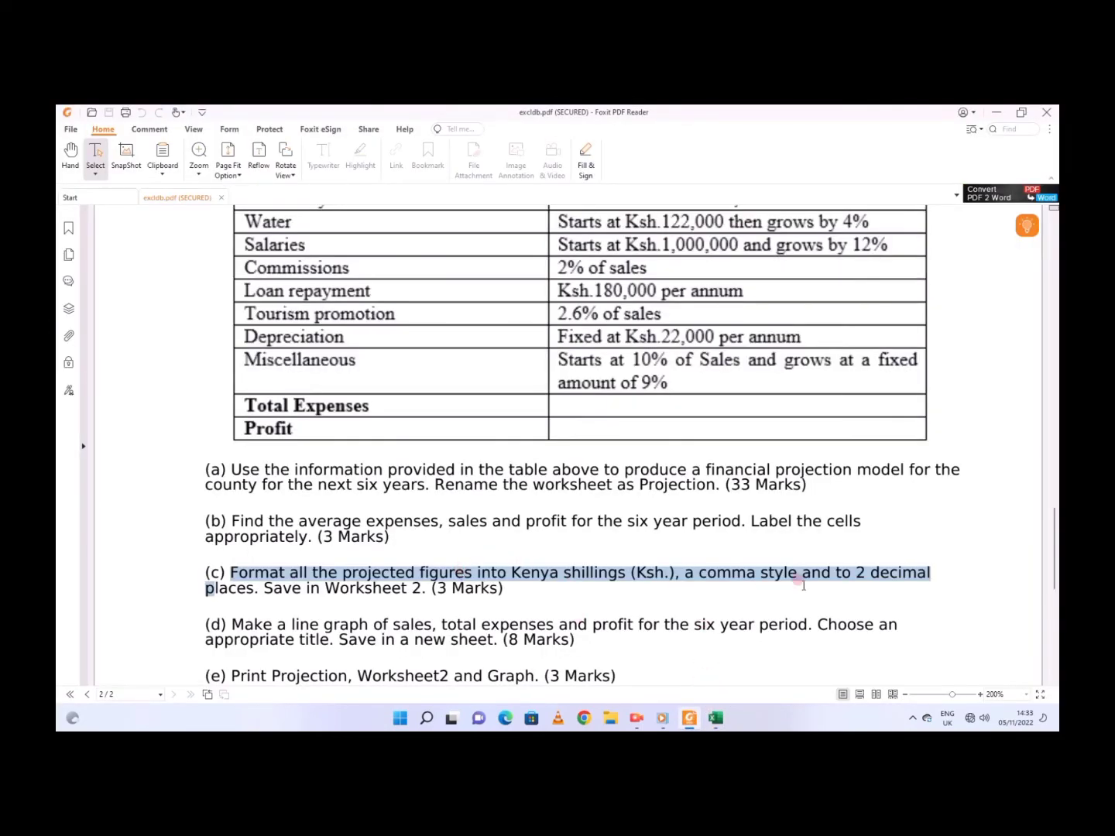
pyautogui.click(719, 722)
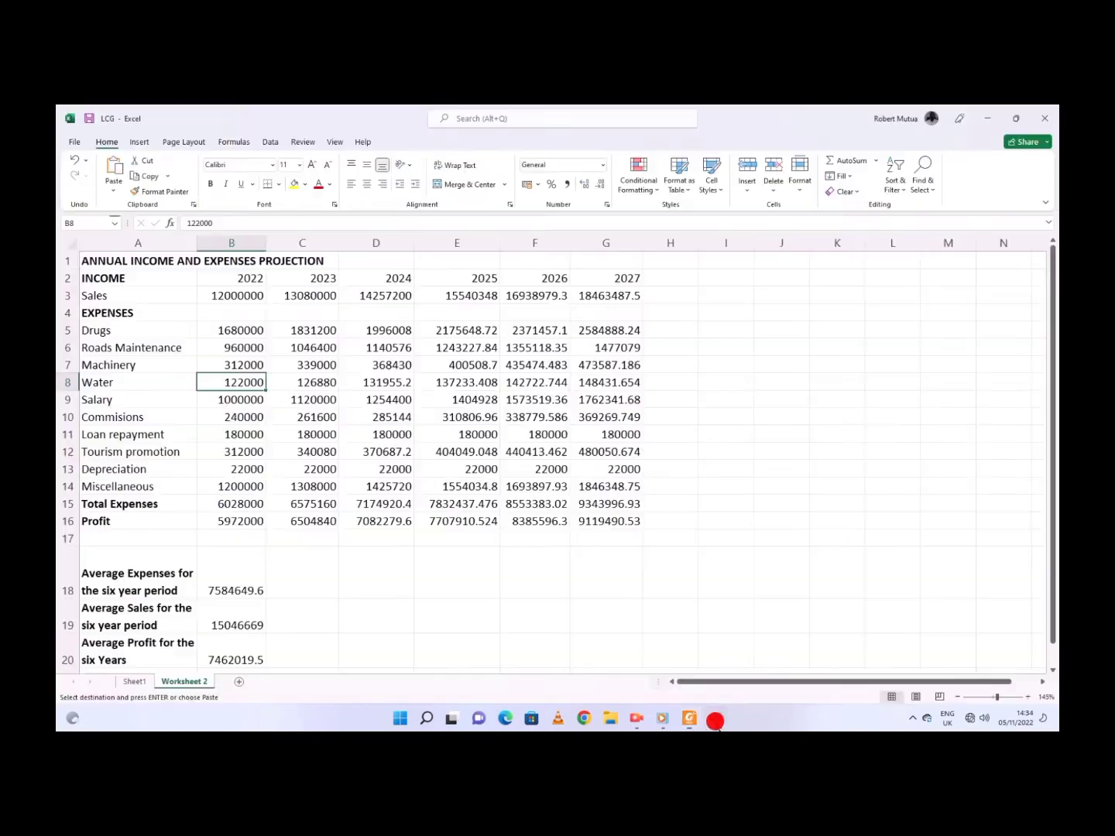
pyautogui.moveTo(255, 288); pyautogui.dragTo(609, 524)
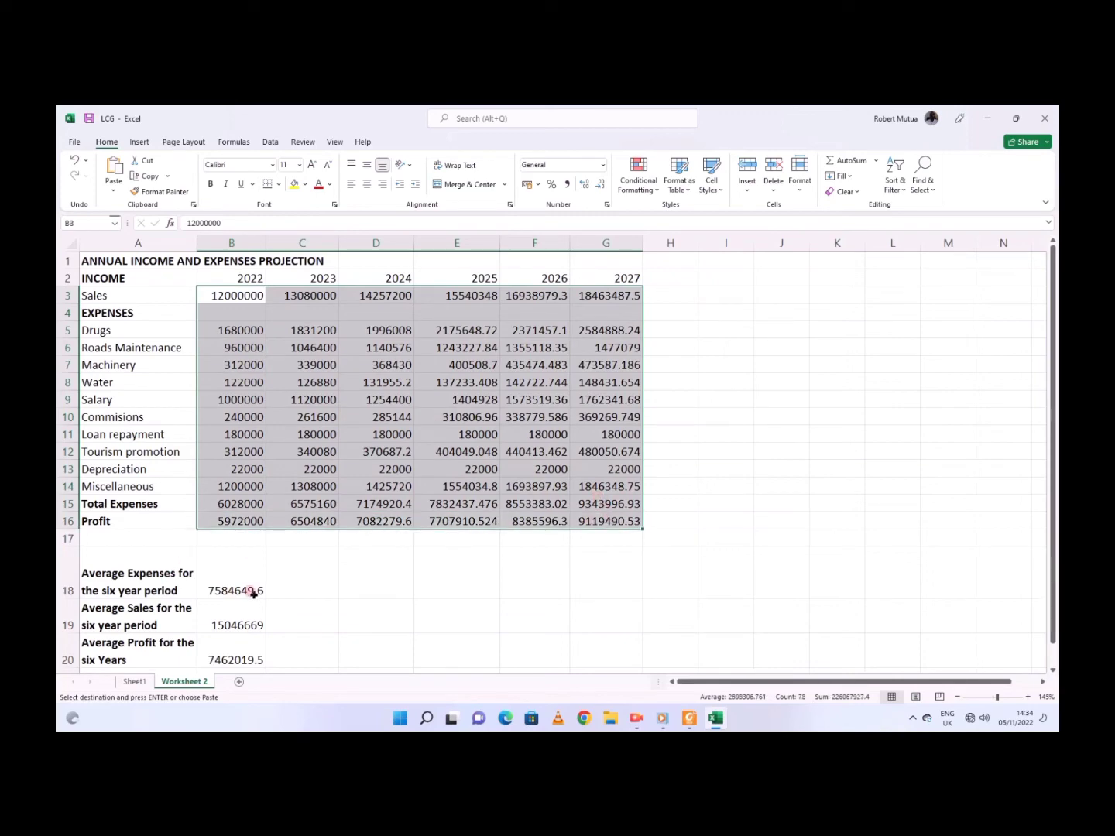
pyautogui.moveTo(247, 580); pyautogui.dragTo(249, 653)
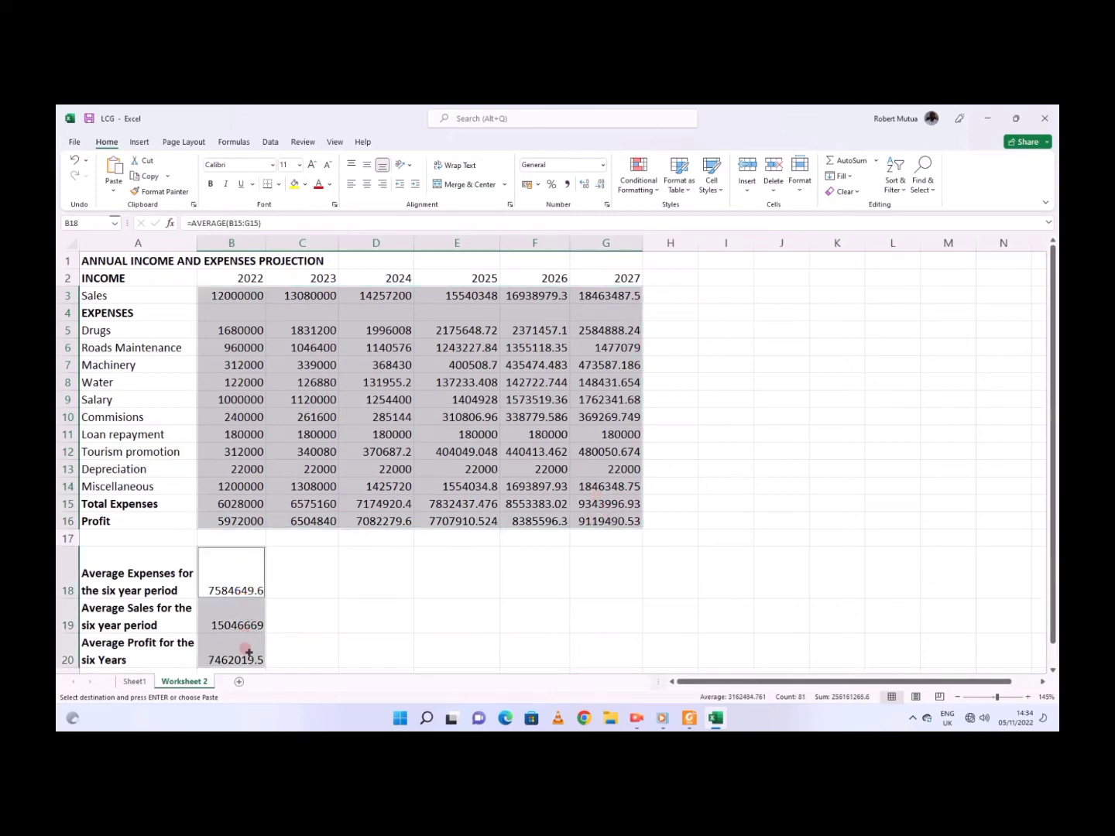
pyautogui.scroll(-2, 252, 592)
pyautogui.scroll(2, 251, 588)
pyautogui.click(608, 205)
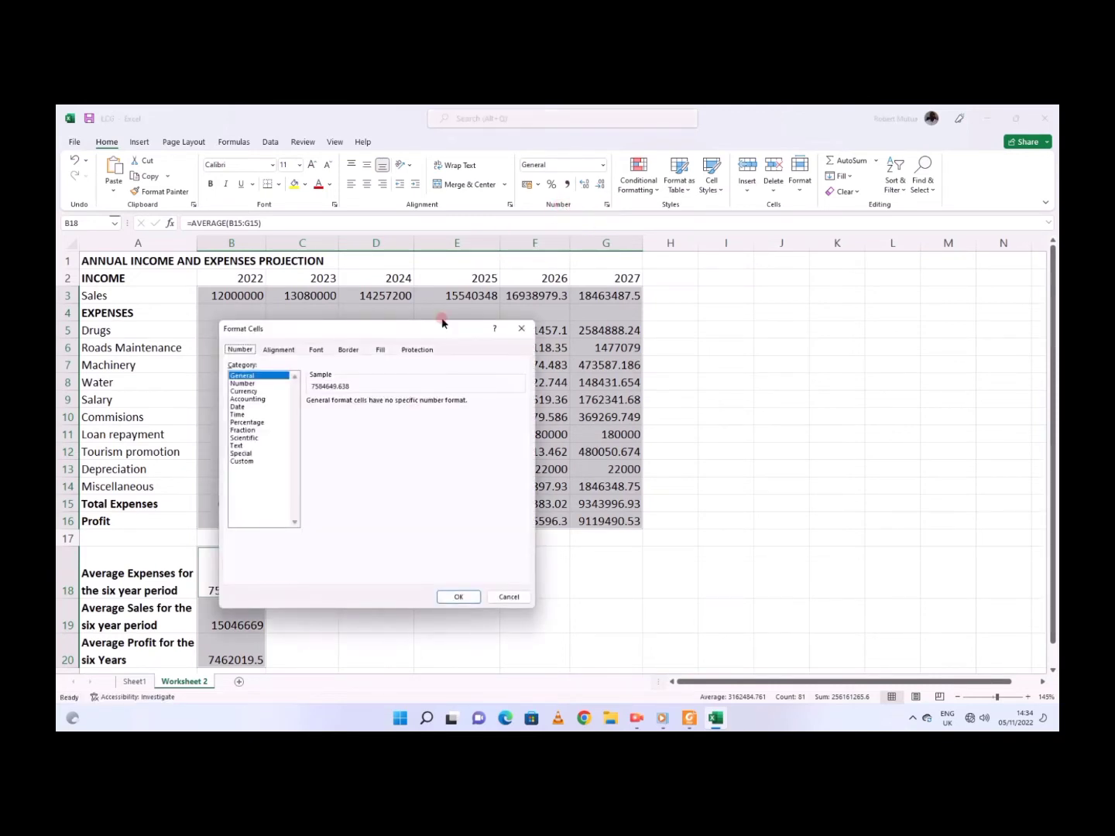
pyautogui.click(522, 333)
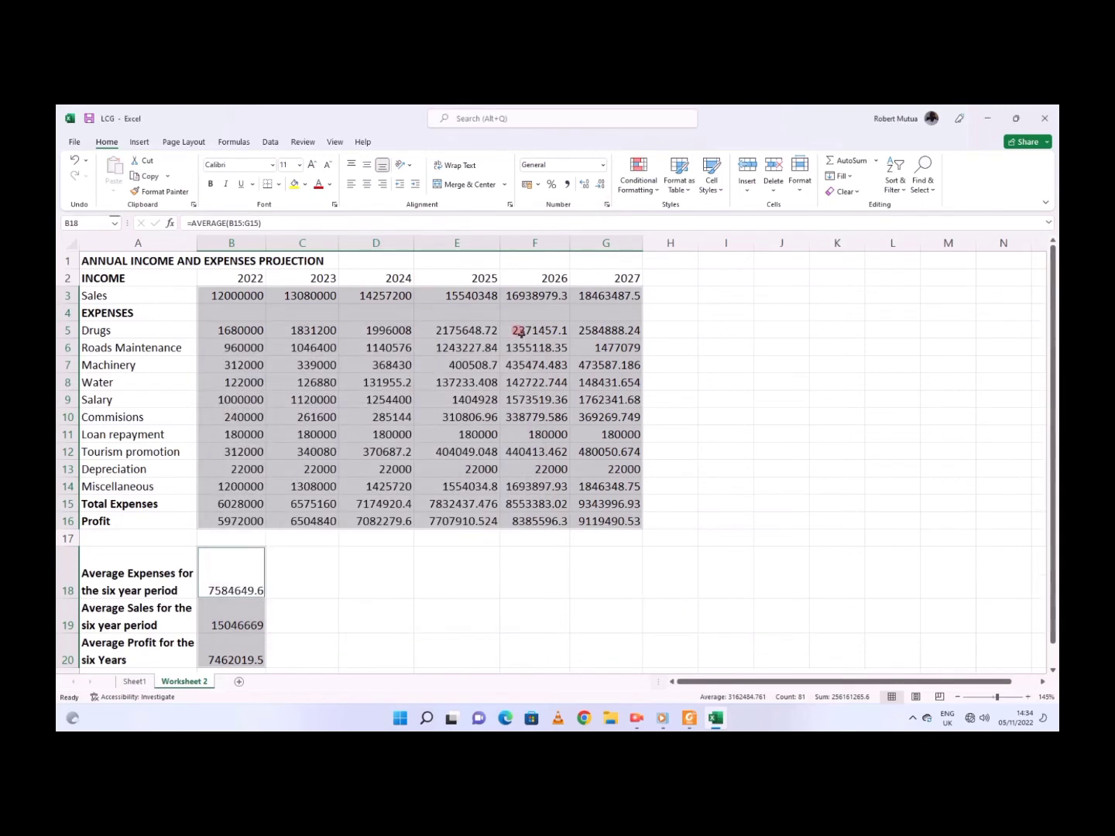
pyautogui.rightClick(522, 335)
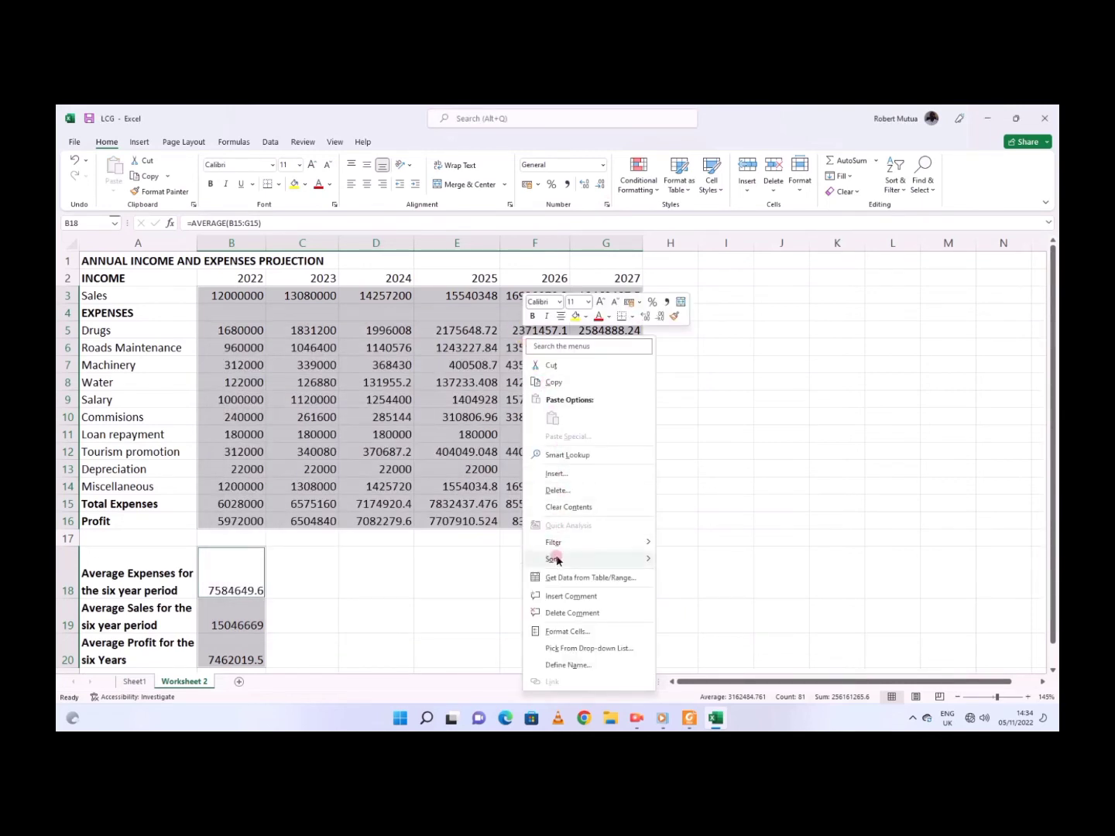
pyautogui.click(574, 632)
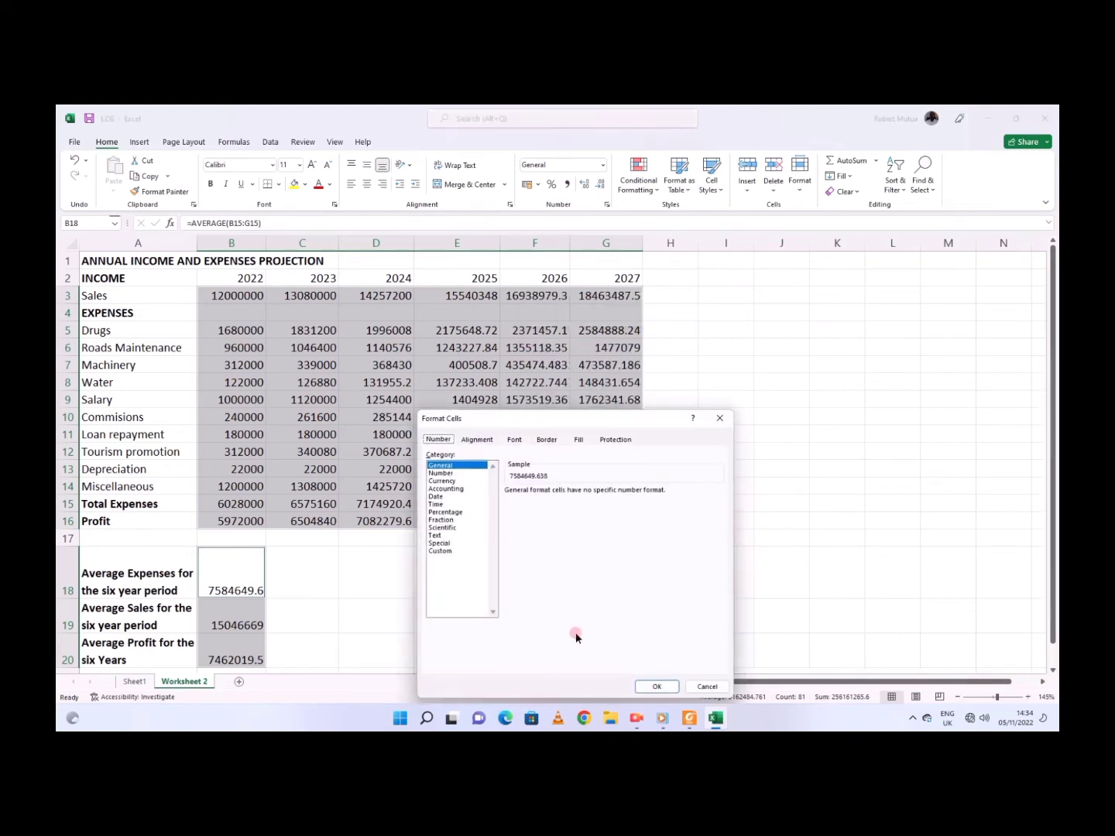
# Step: Choose the Currency number format with the Ksh symbol for the selected projection and average figures
pyautogui.click(443, 481)
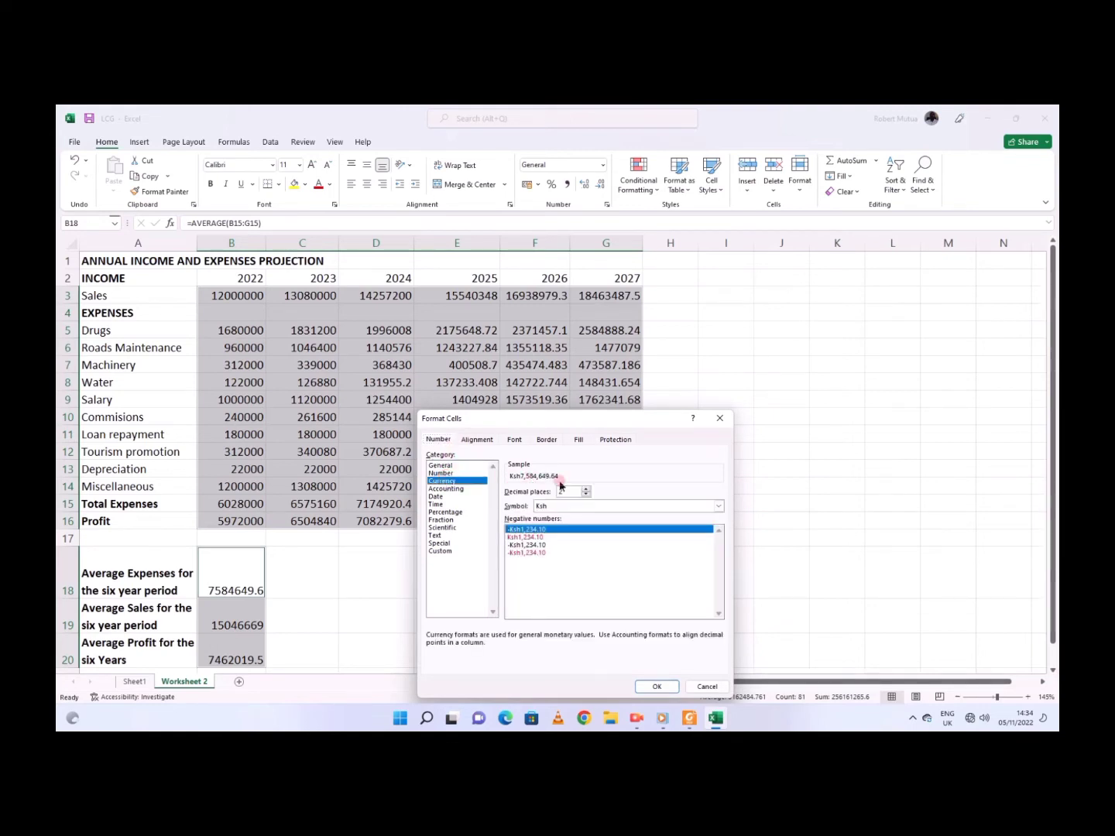
pyautogui.click(718, 506)
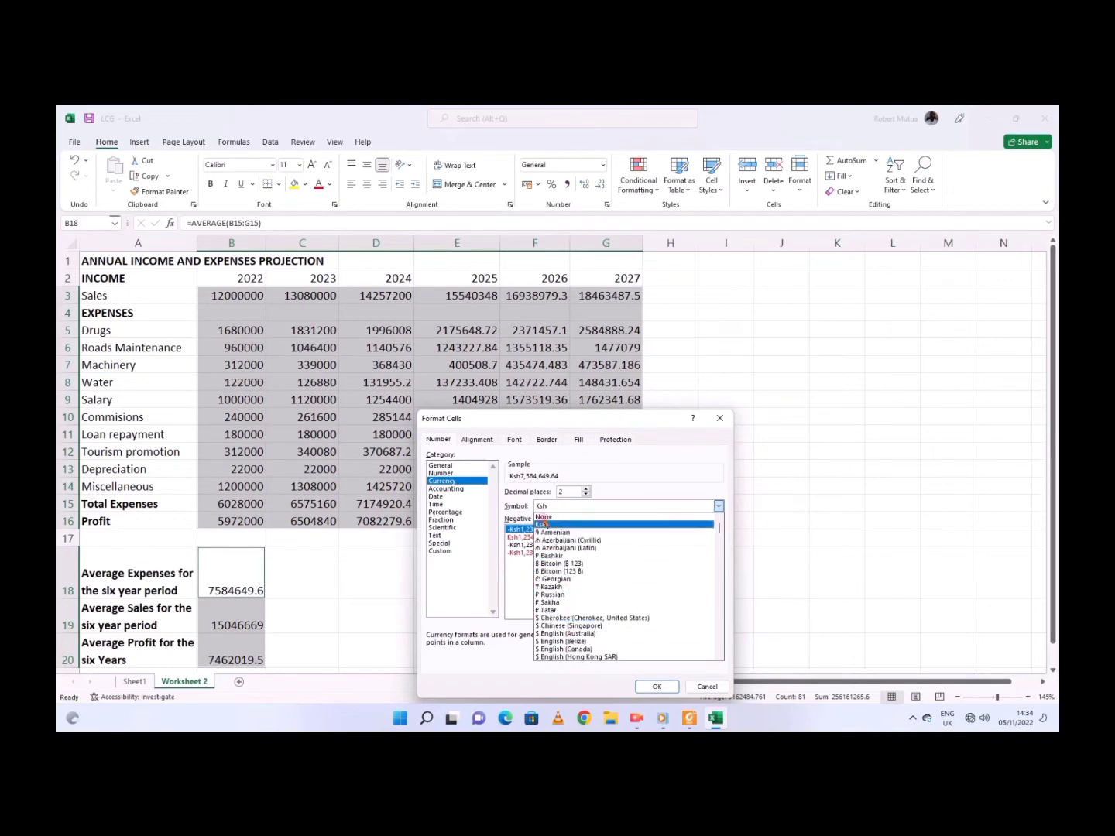
pyautogui.scroll(-6, 623, 583)
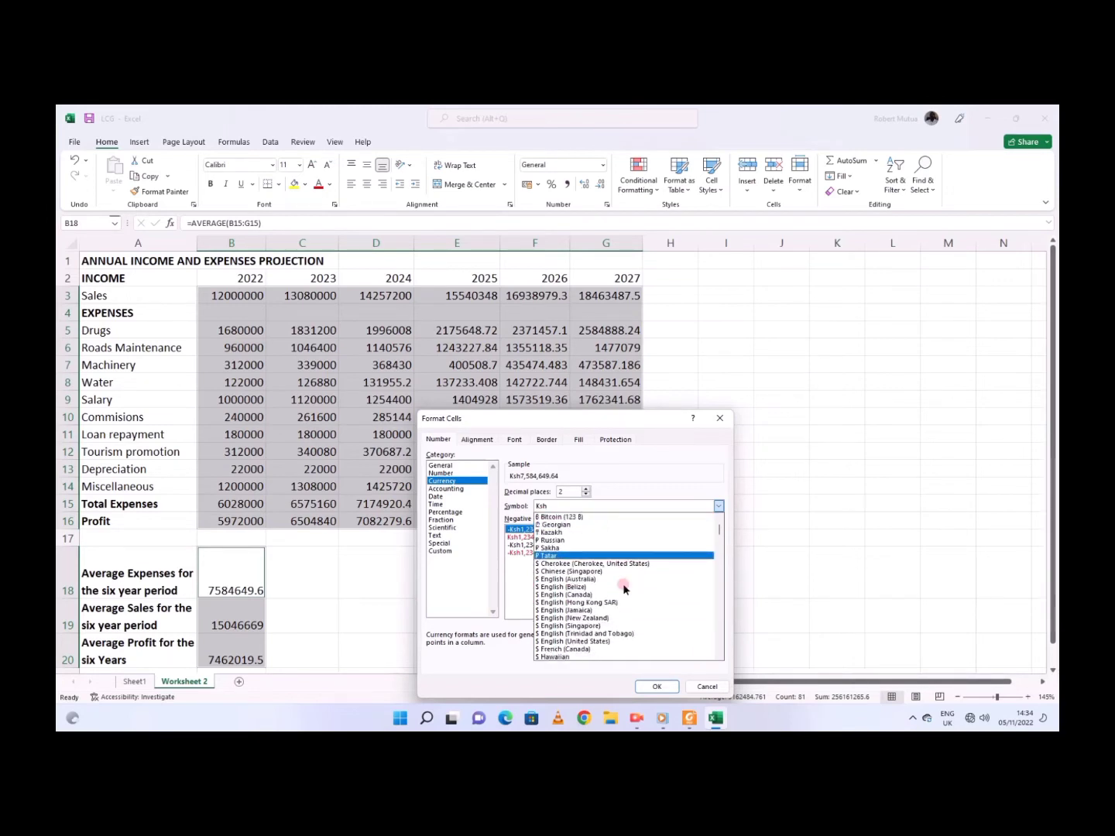
pyautogui.scroll(-2, 619, 584)
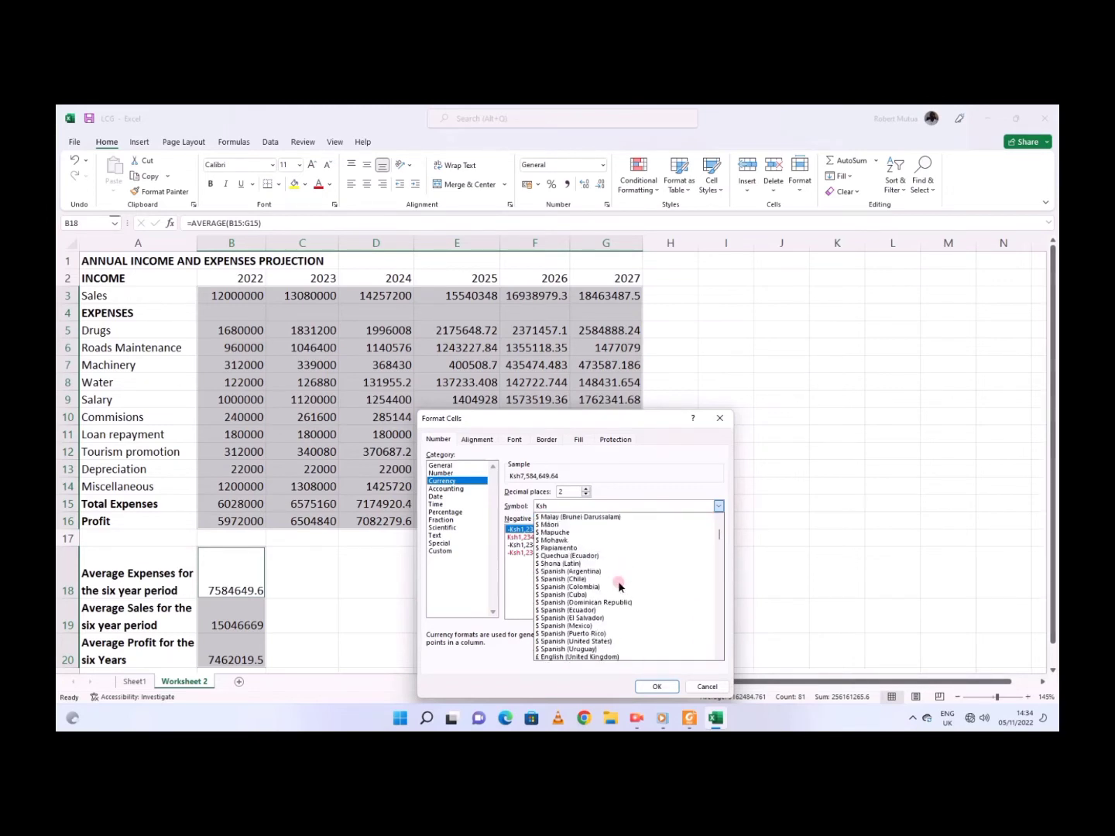
pyautogui.scroll(6, 619, 587)
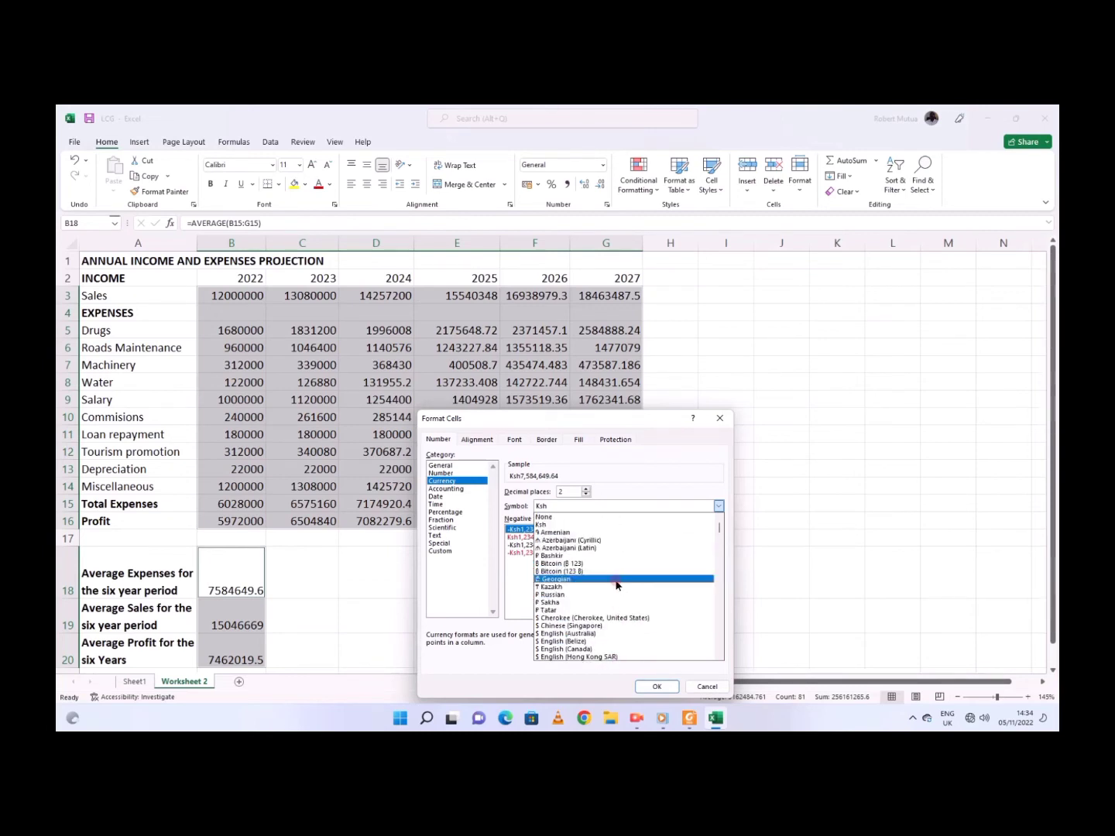
pyautogui.click(556, 526)
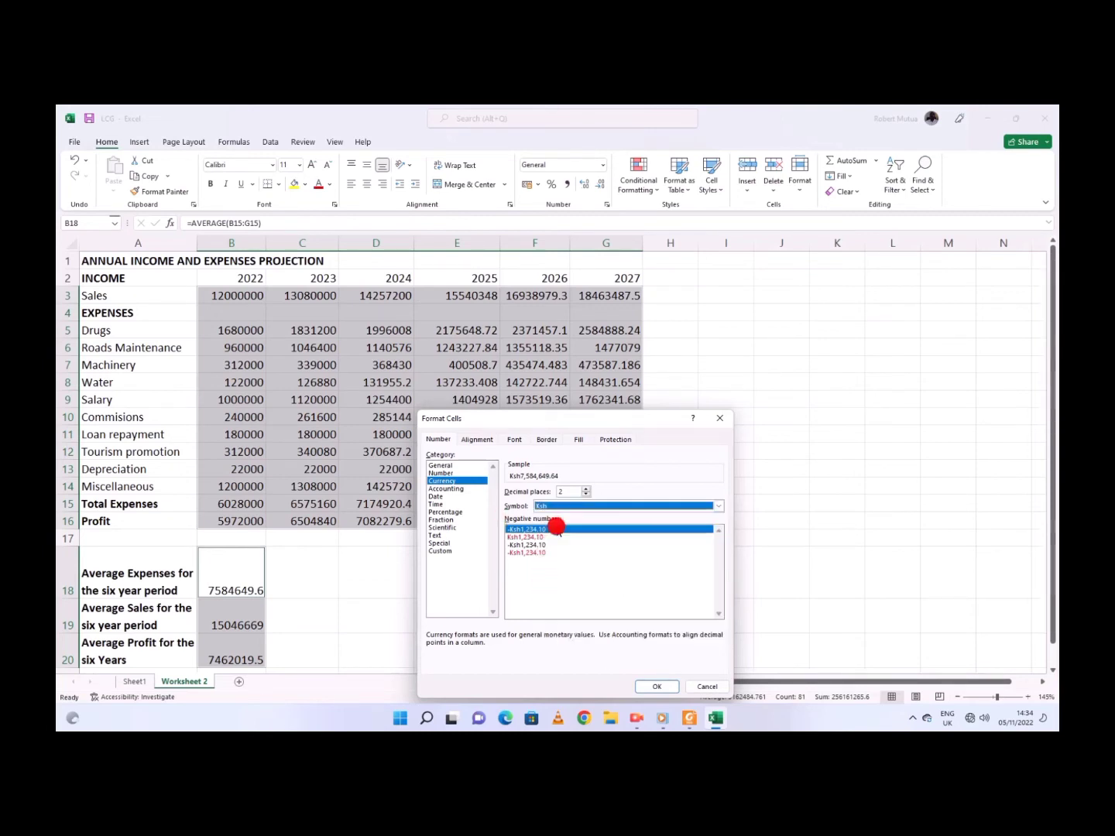
# Step: Set the currency format to 2 decimal places and apply it to the selected figures
pyautogui.click(586, 495)
pyautogui.click(586, 495)
pyautogui.click(587, 489)
pyautogui.click(586, 489)
pyautogui.click(587, 489)
pyautogui.click(586, 490)
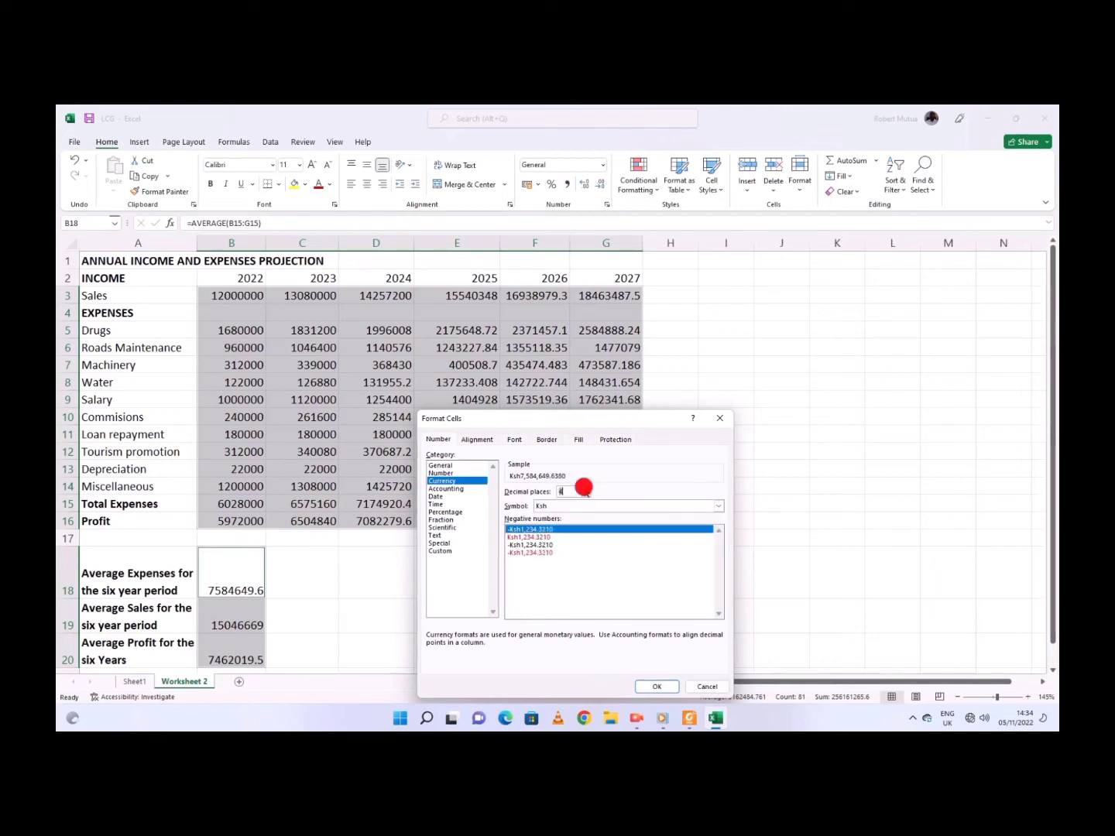
pyautogui.click(586, 488)
pyautogui.click(586, 494)
pyautogui.click(586, 494)
pyautogui.click(586, 495)
pyautogui.click(655, 687)
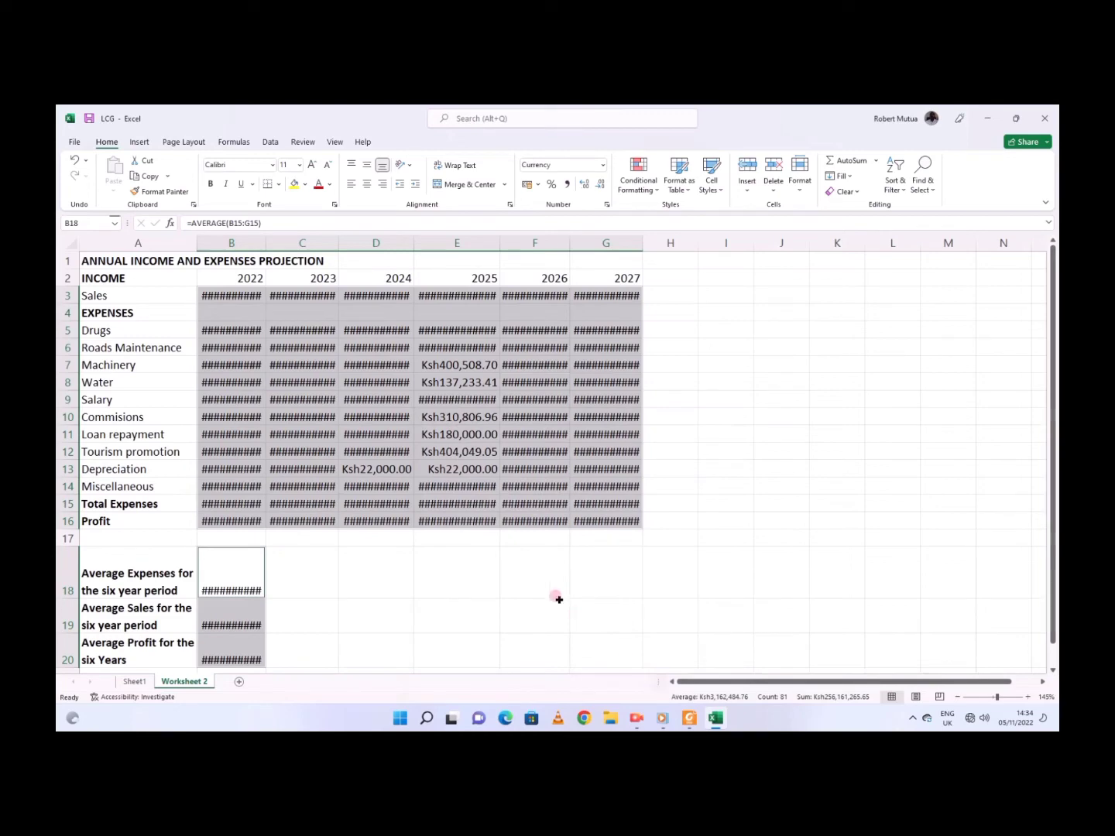
pyautogui.click(360, 422)
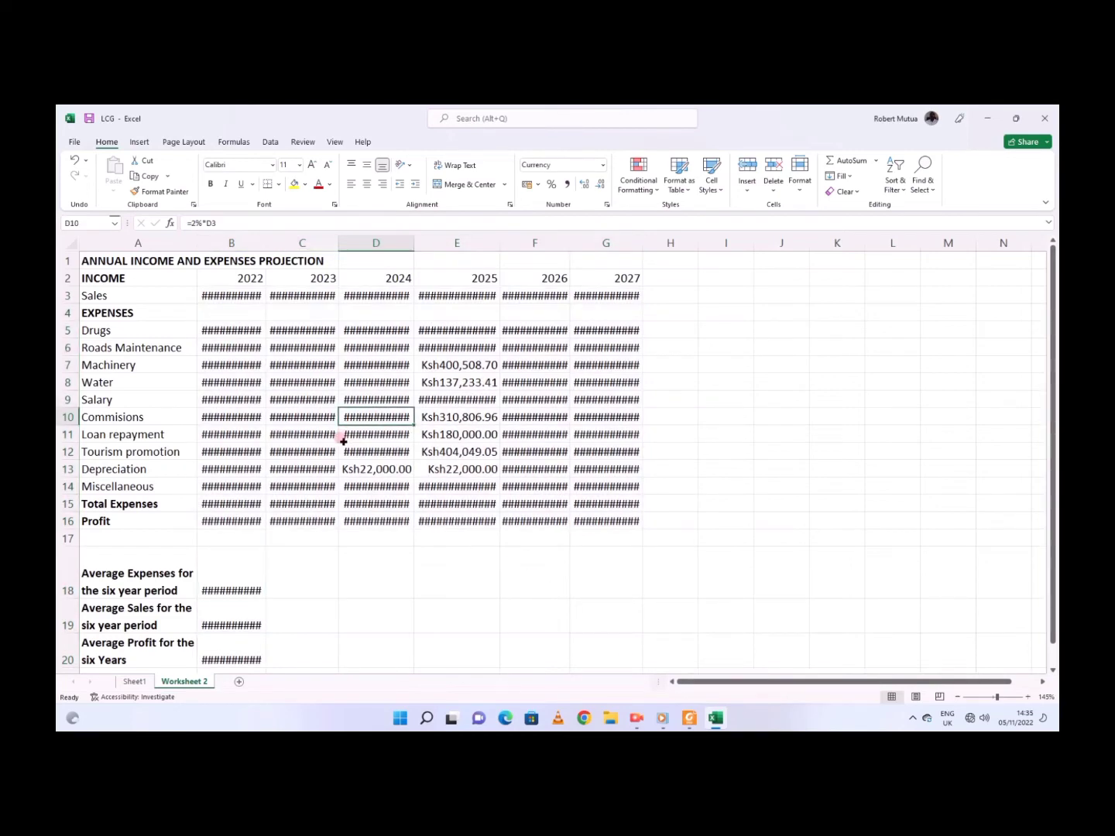
pyautogui.click(247, 344)
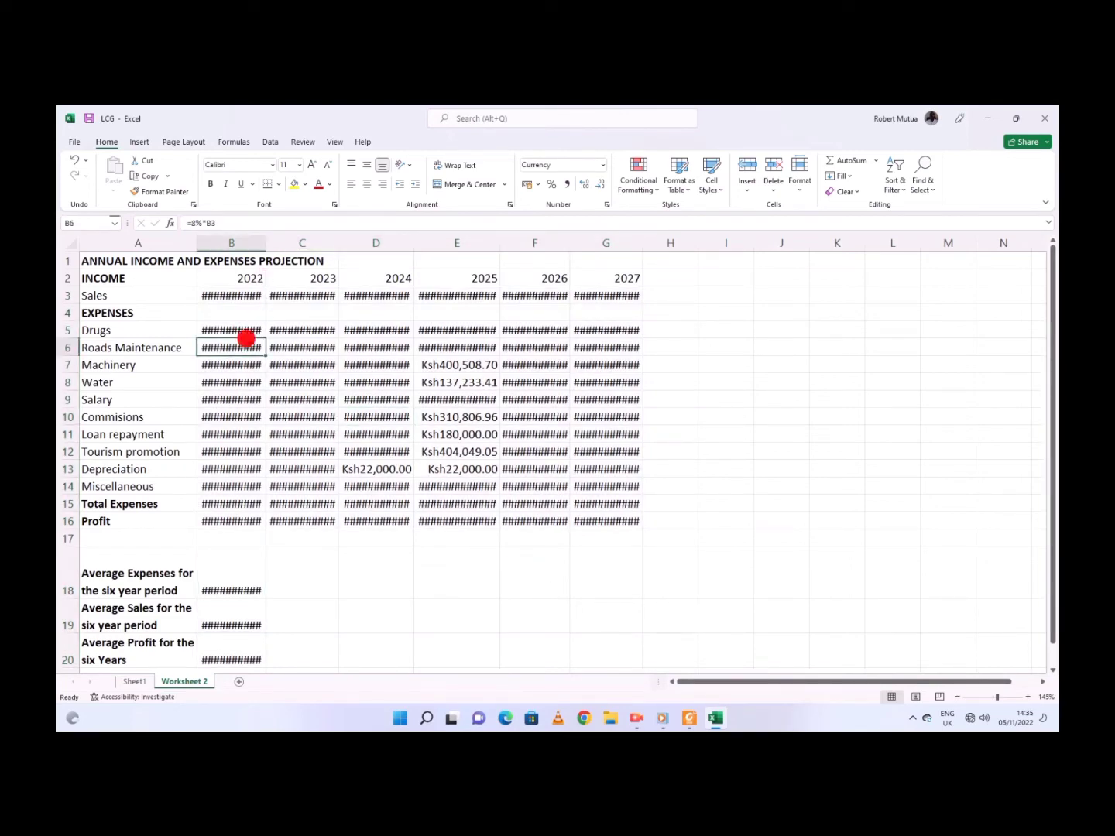
pyautogui.click(325, 360)
pyautogui.click(241, 410)
pyautogui.click(236, 362)
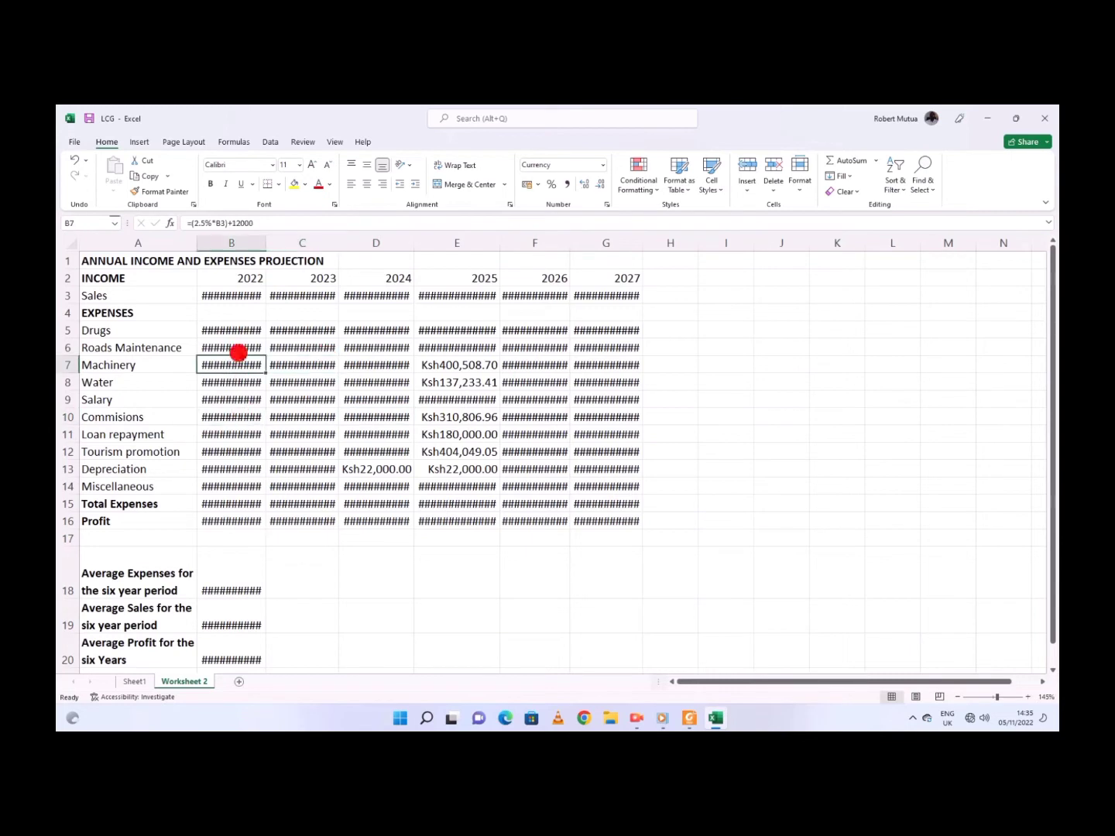
# Step: Widen columns B to G until every Ksh amount, including the averages, fits in its cell
pyautogui.moveTo(265, 242); pyautogui.dragTo(296, 242)
pyautogui.moveTo(365, 245); pyautogui.dragTo(401, 232)
pyautogui.moveTo(480, 233); pyautogui.dragTo(512, 233)
pyautogui.click(595, 247)
pyautogui.moveTo(595, 248); pyautogui.dragTo(629, 237)
pyautogui.click(717, 252)
pyautogui.moveTo(719, 252); pyautogui.dragTo(736, 252)
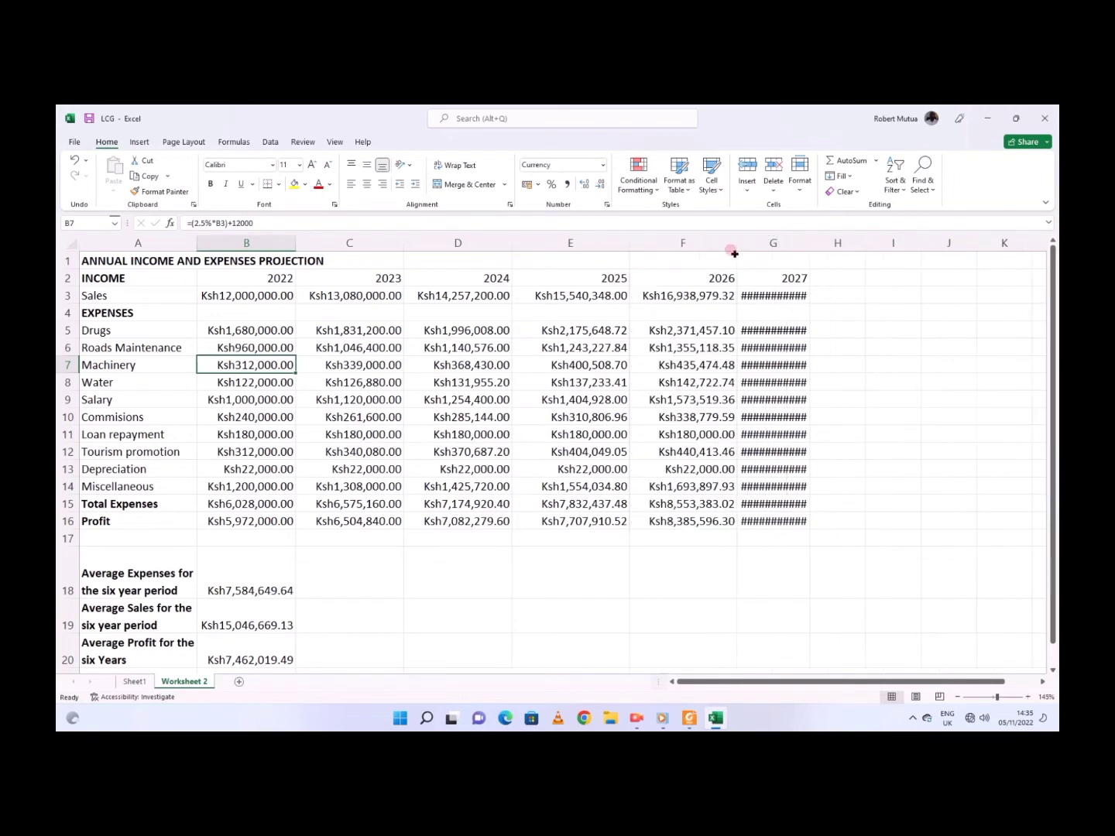
pyautogui.moveTo(812, 247); pyautogui.dragTo(830, 254)
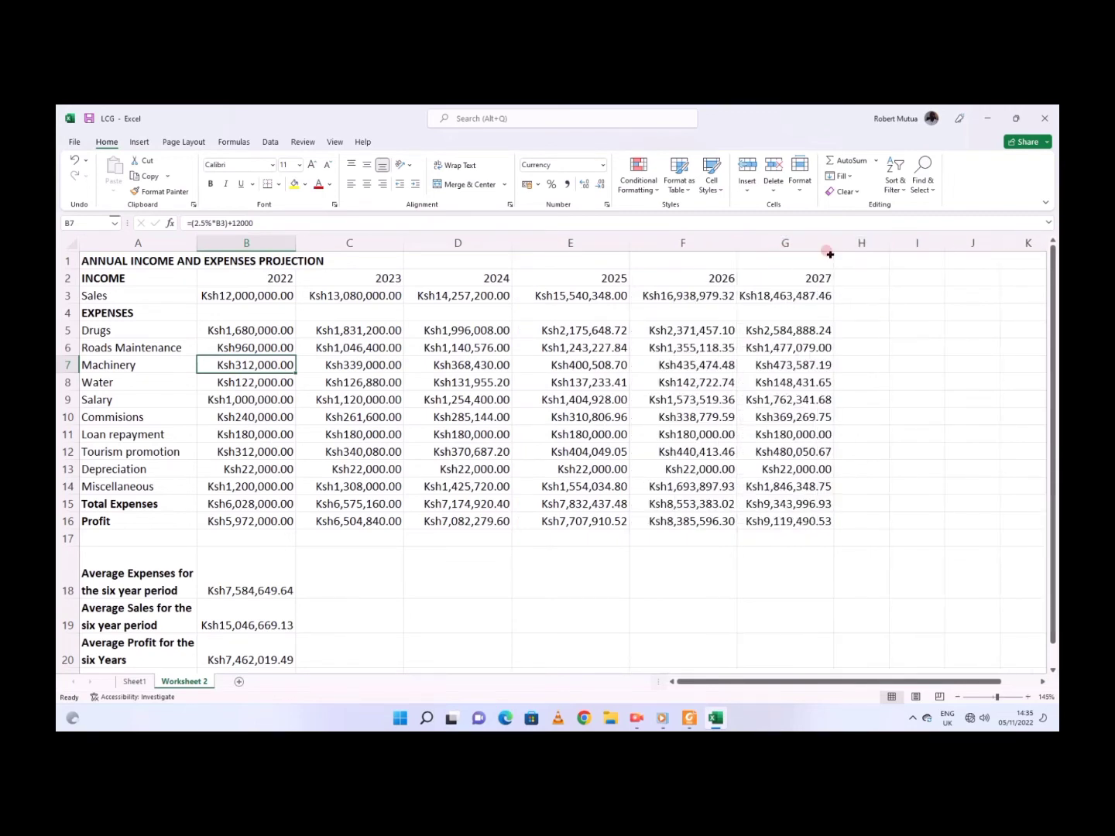
pyautogui.click(333, 603)
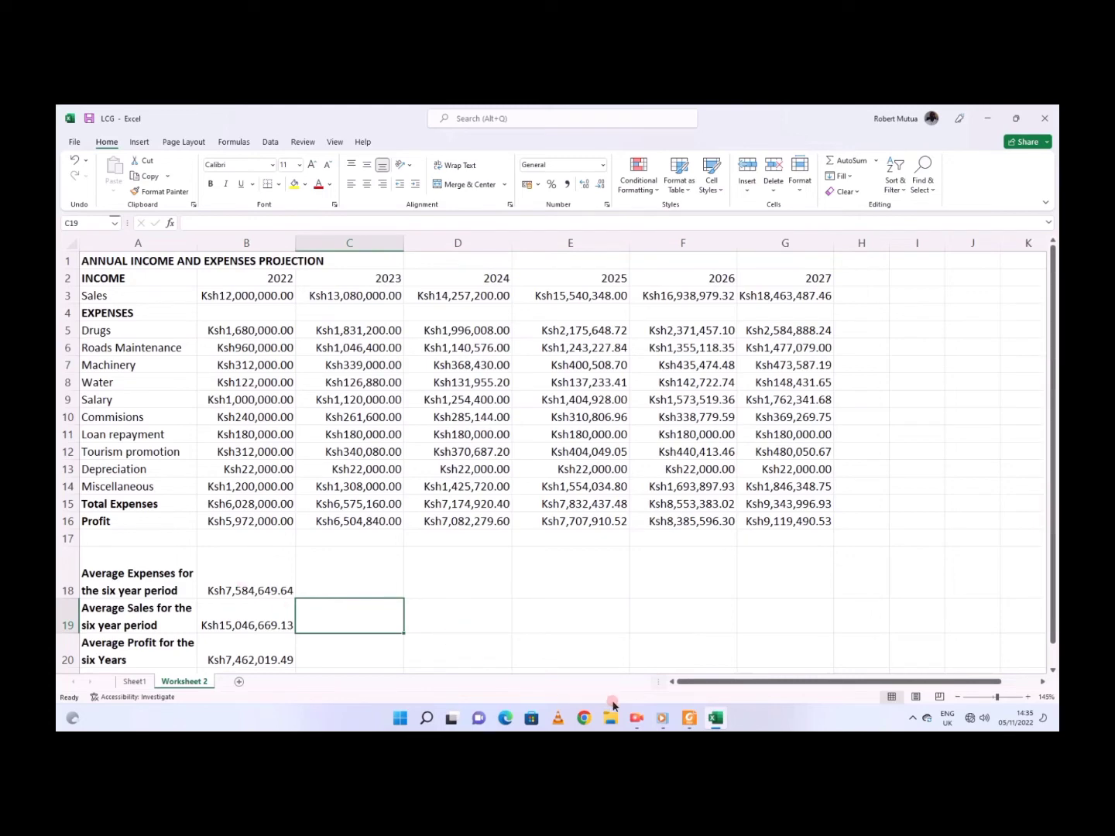
# Step: Switch to the exam PDF in Foxit PDF Reader and read instruction (d) on the line graph
pyautogui.click(690, 718)
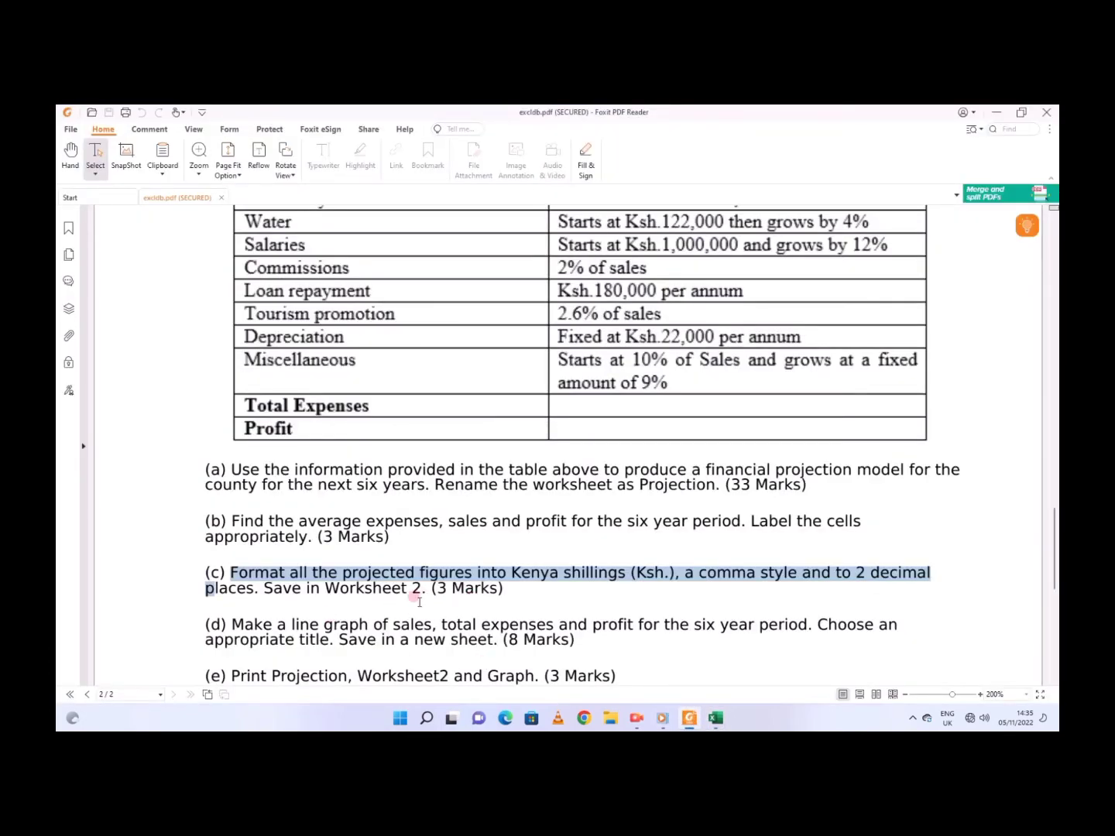
pyautogui.scroll(-1, 419, 601)
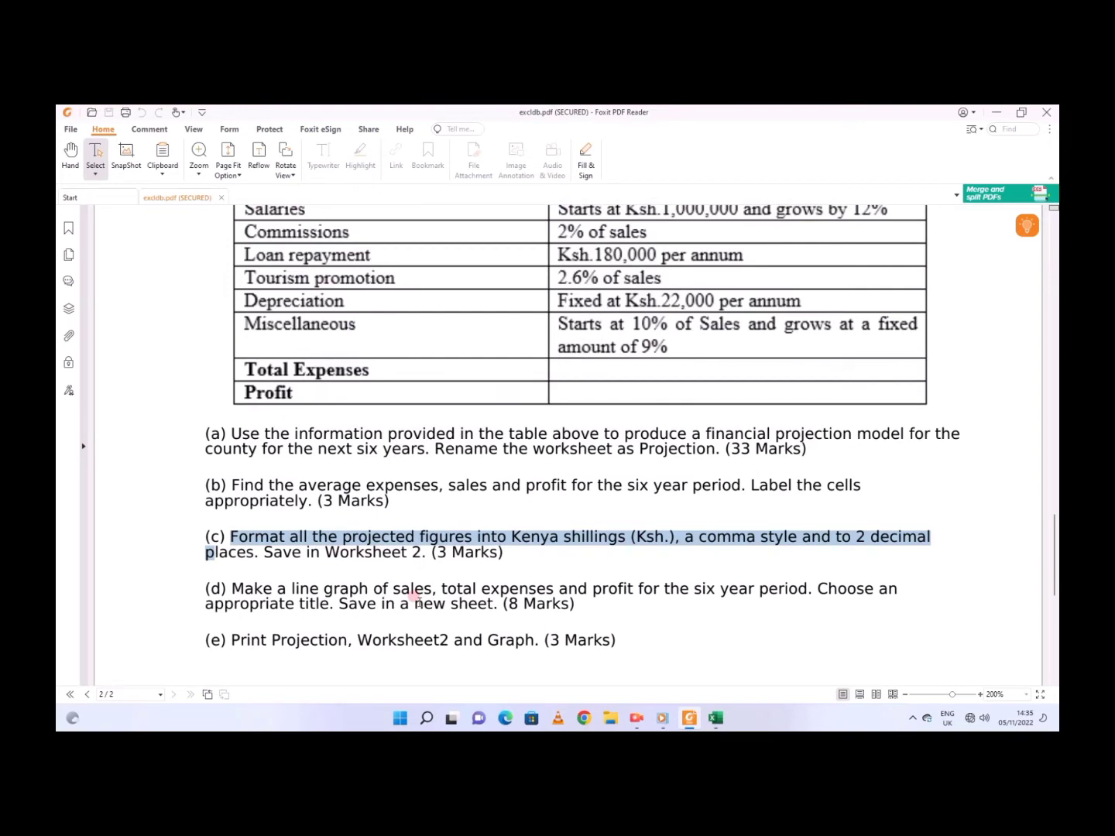
pyautogui.click(236, 590)
pyautogui.moveTo(246, 588); pyautogui.dragTo(752, 594)
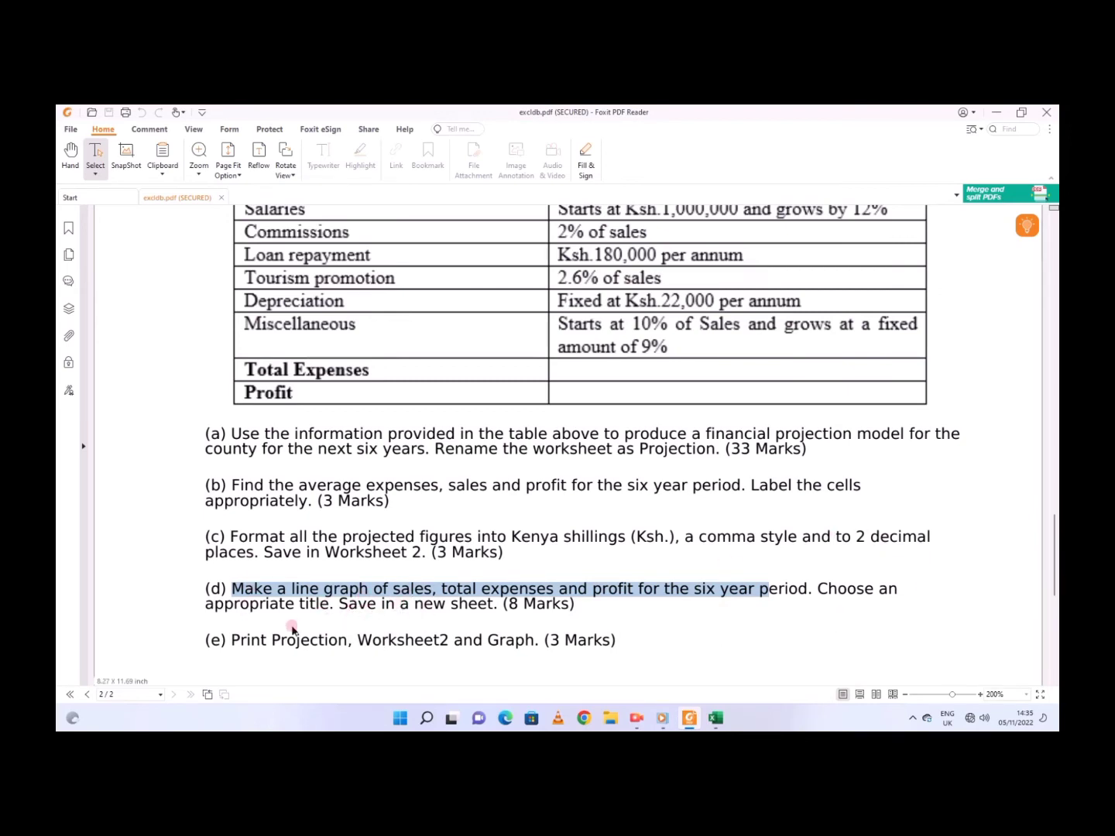
# Step: Switch to the LCG workbook in Excel and insert a 2-D line chart of the labelled INCOME year, Sales, Total Expenses and Profit rows for 2022 to 2027
pyautogui.click(715, 718)
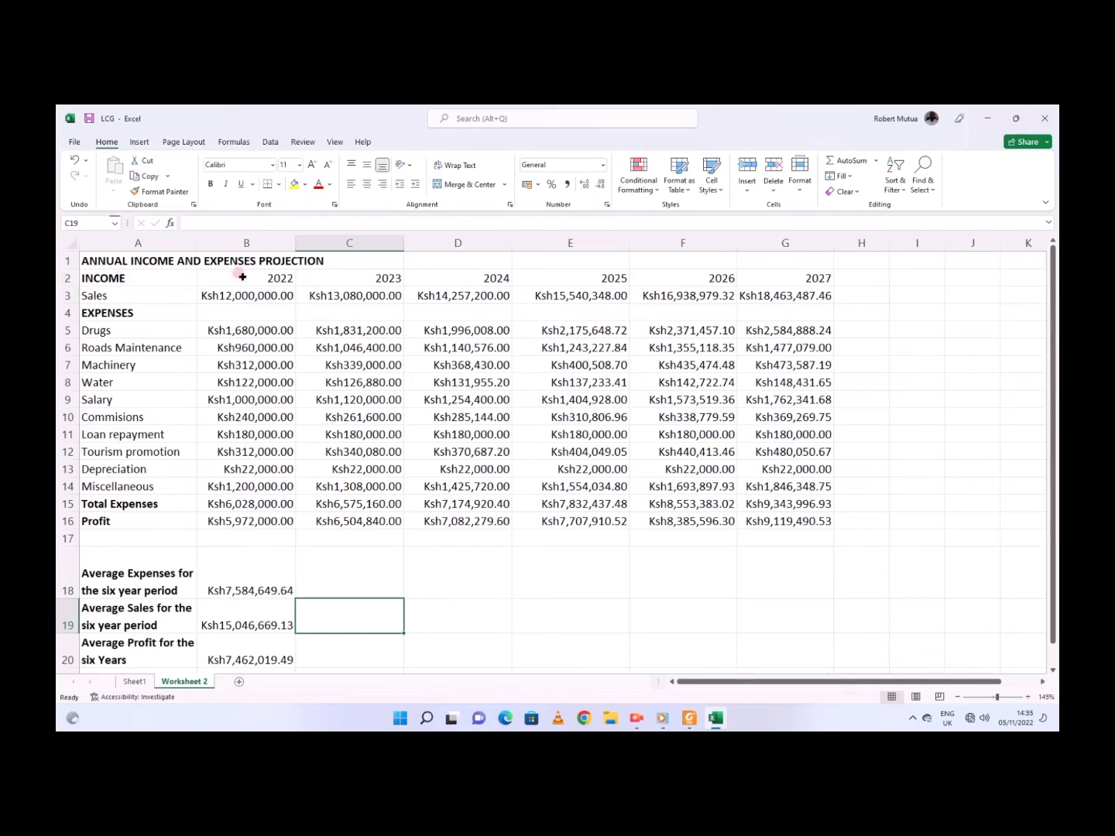
pyautogui.moveTo(242, 276); pyautogui.dragTo(778, 281)
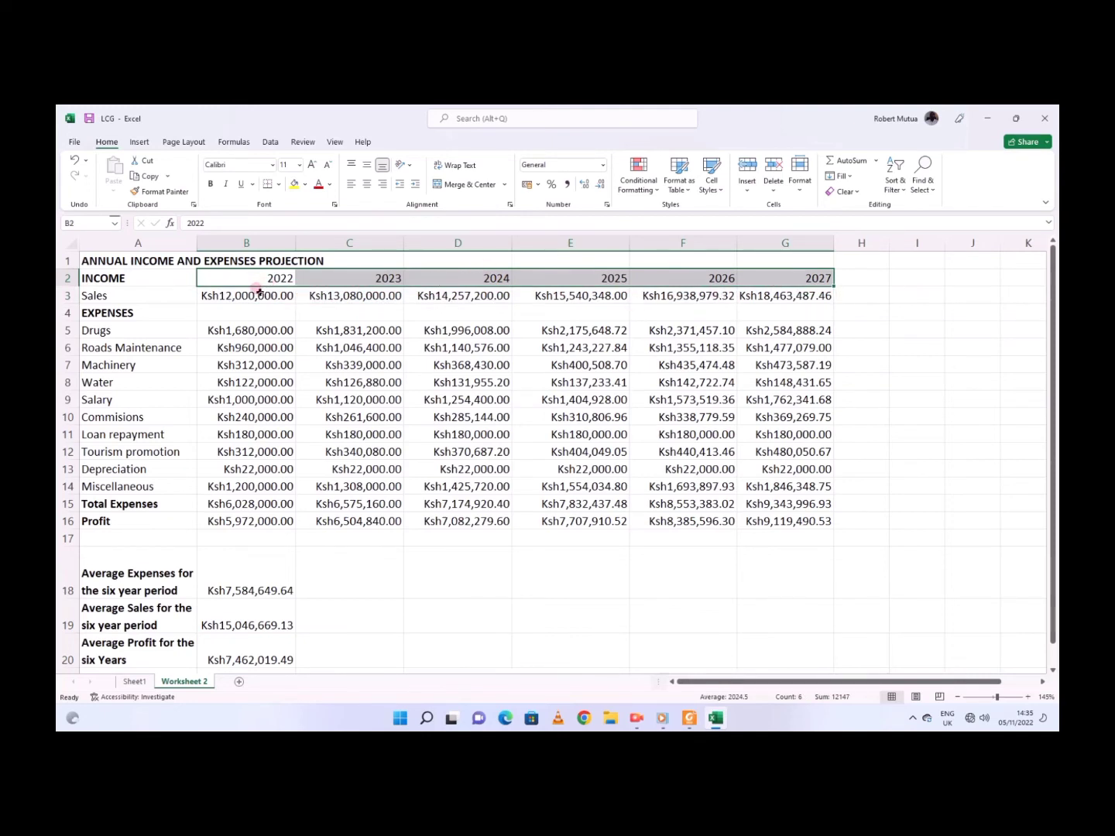
pyautogui.moveTo(259, 292); pyautogui.dragTo(750, 305)
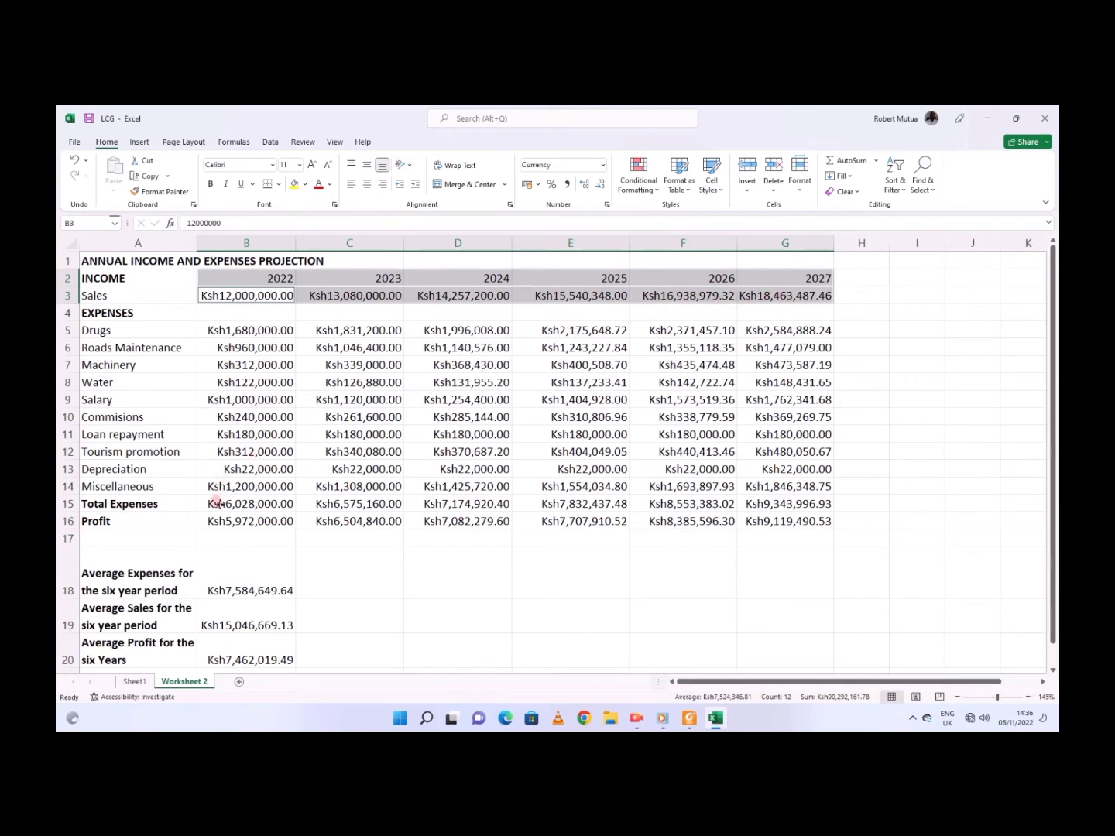
pyautogui.moveTo(219, 504); pyautogui.dragTo(779, 502)
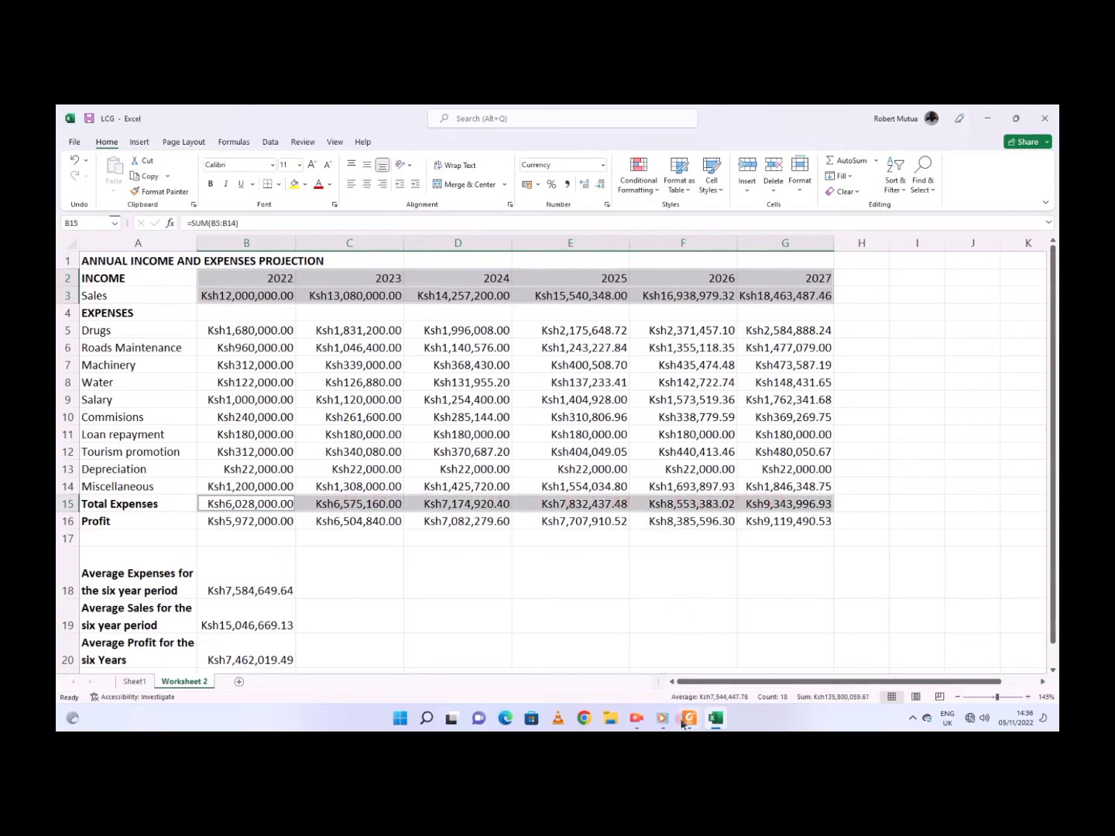
pyautogui.moveTo(272, 518); pyautogui.dragTo(772, 514)
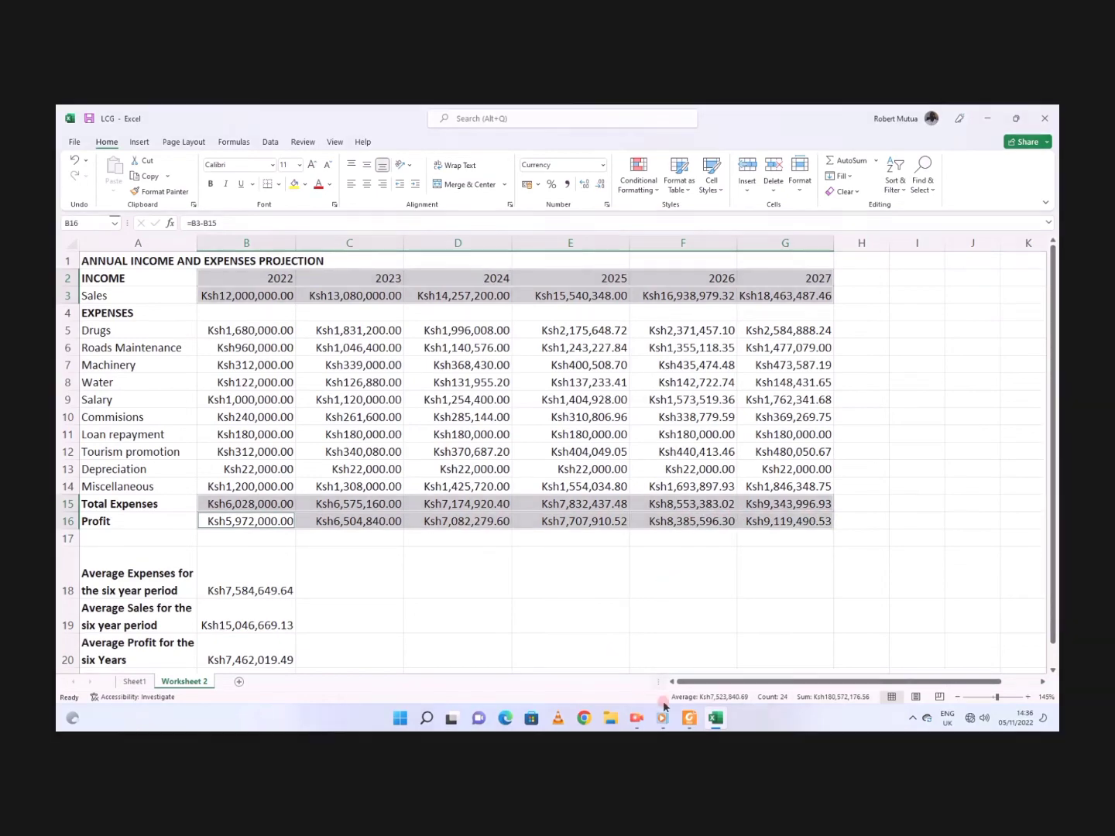
pyautogui.click(139, 142)
pyautogui.click(512, 161)
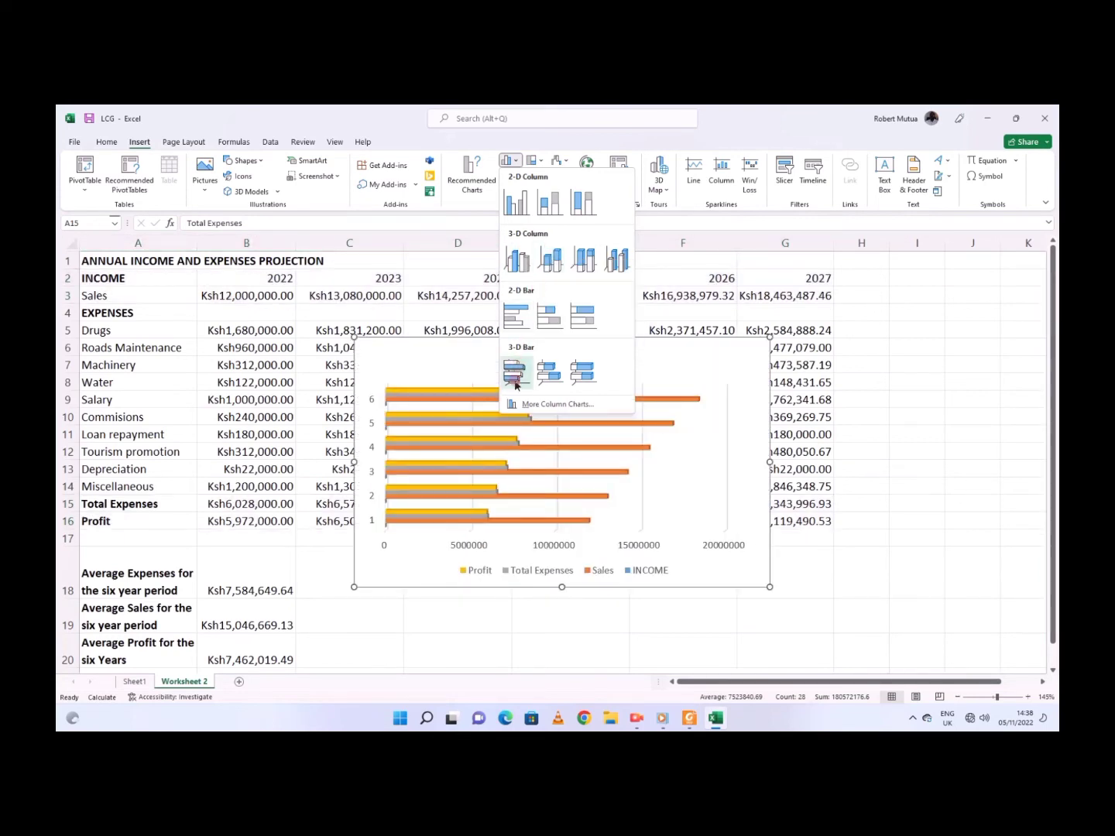
pyautogui.click(509, 161)
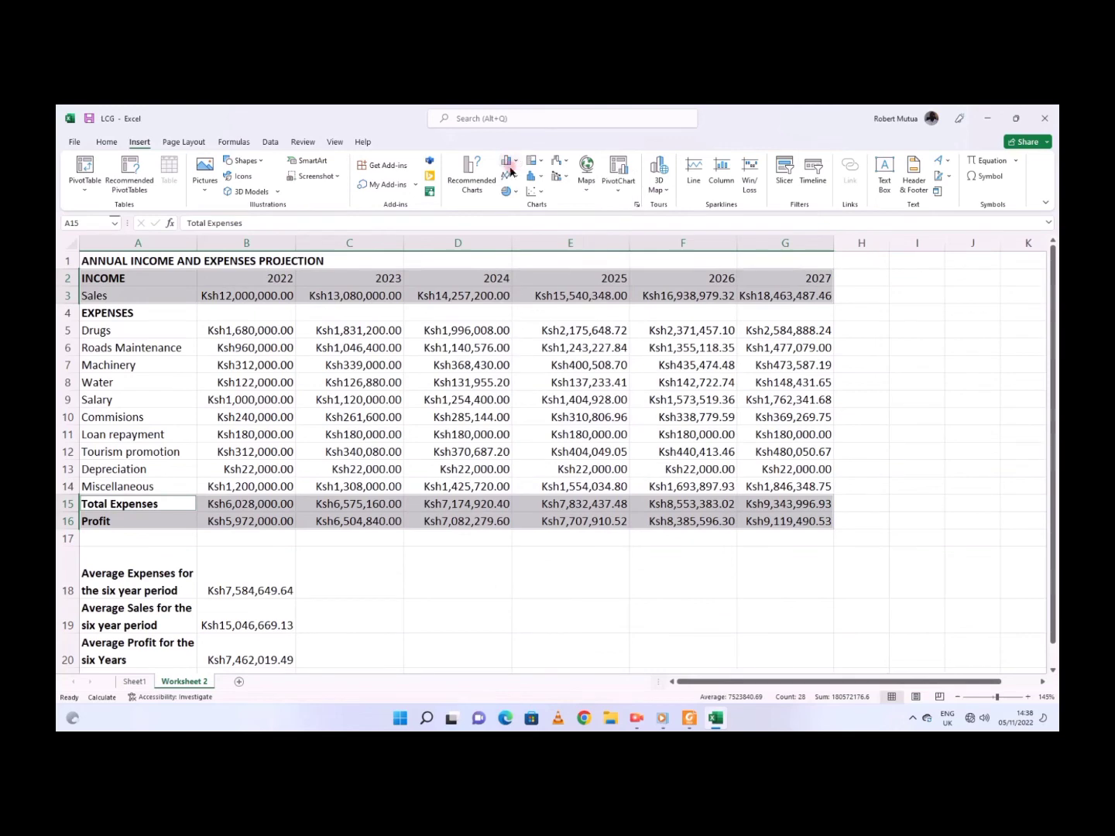
pyautogui.click(517, 178)
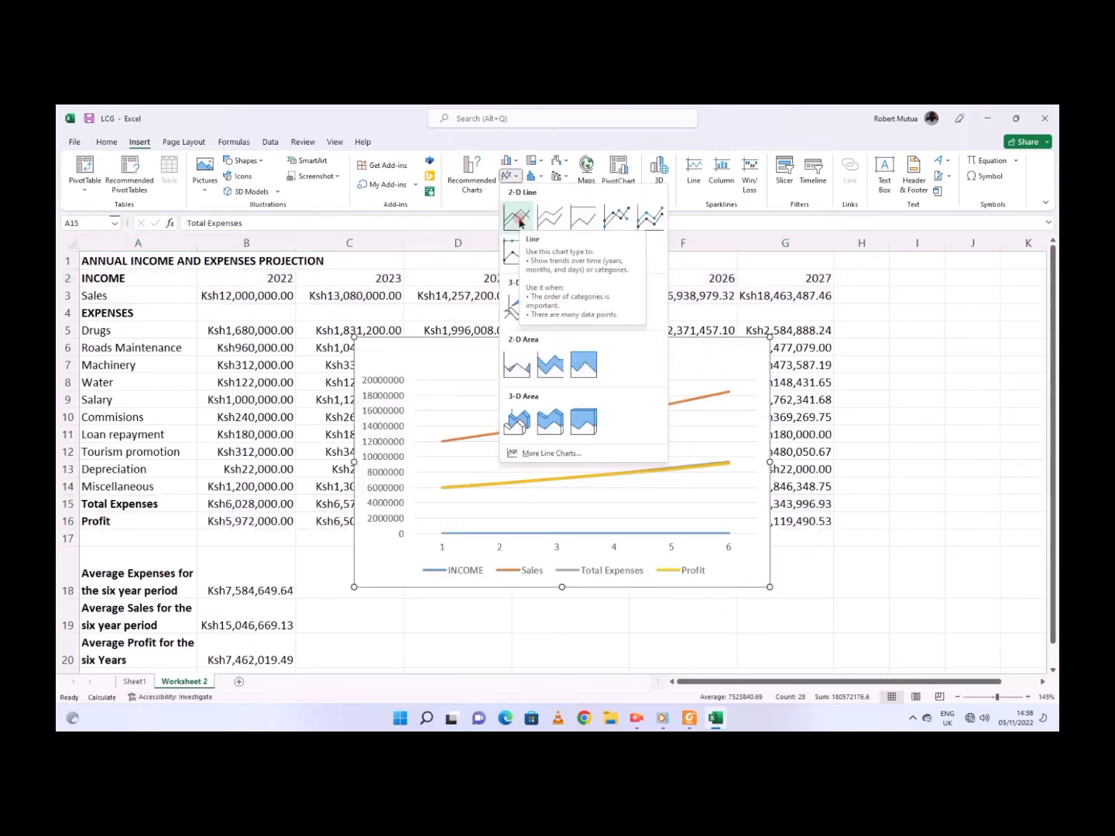
pyautogui.click(519, 222)
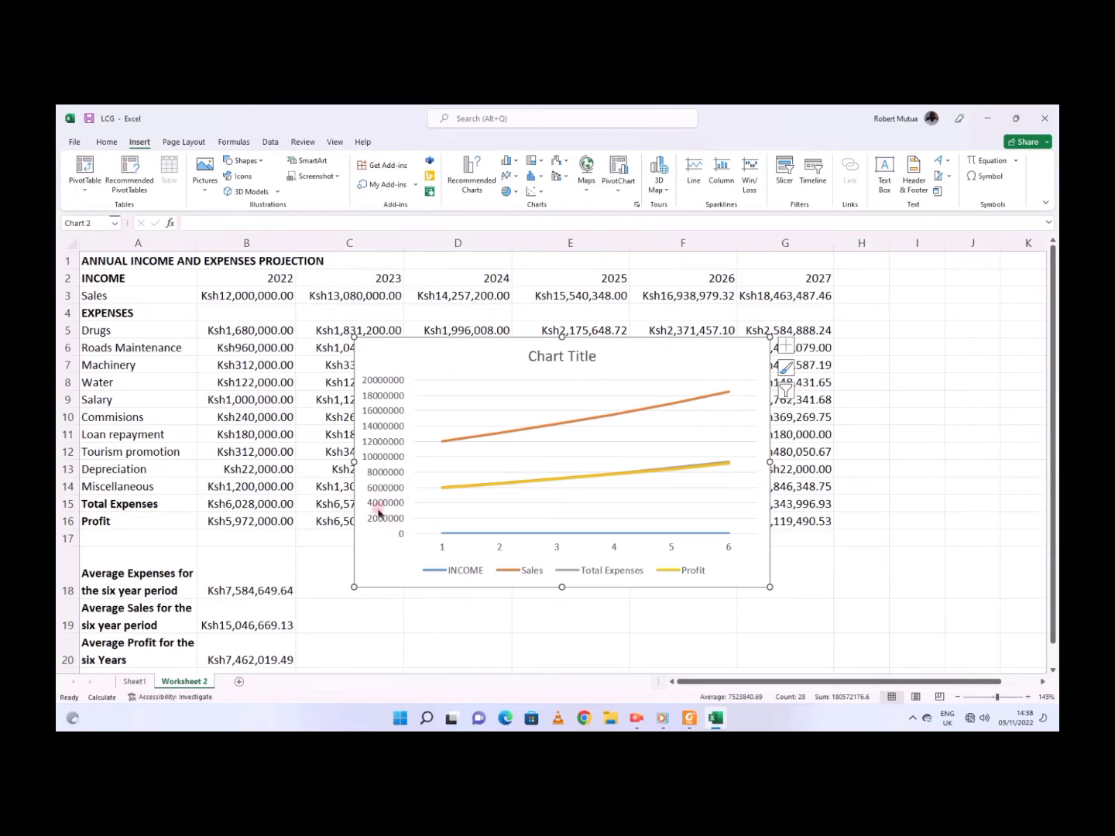
# Step: Move the line chart below the projection table so that it no longer covers the figures
pyautogui.scroll(-1, 379, 513)
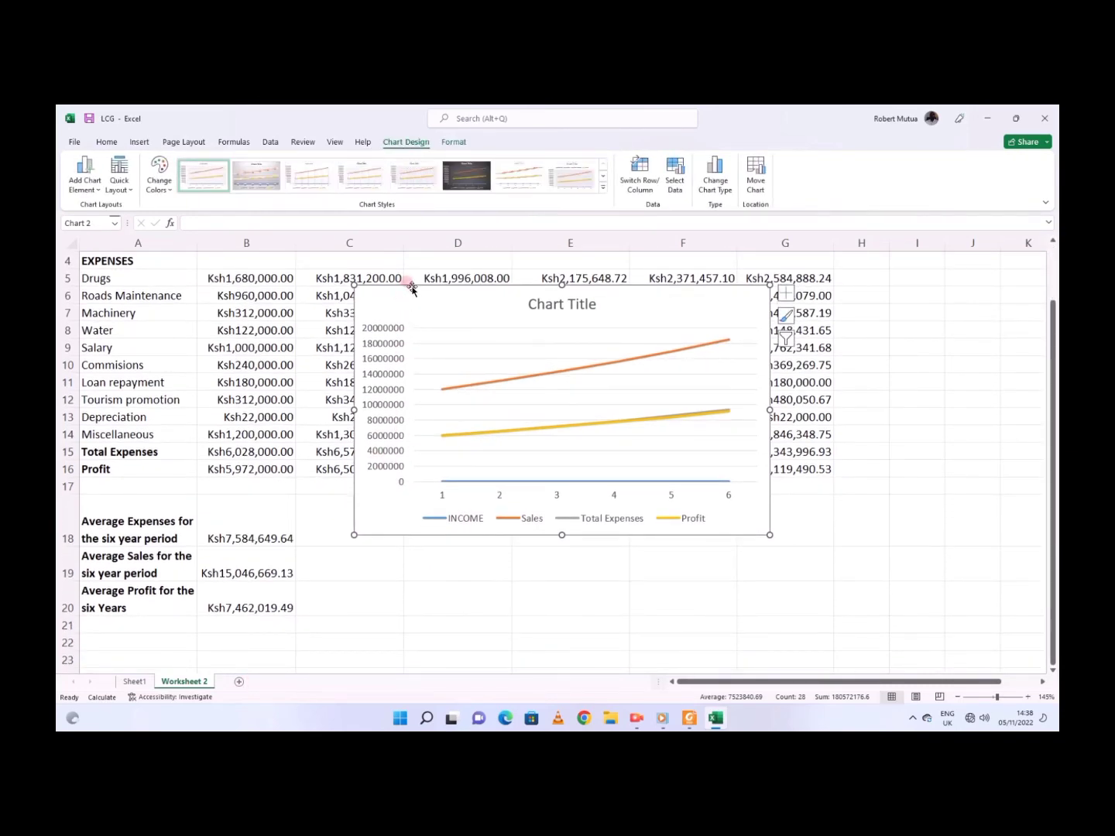
pyautogui.moveTo(412, 290); pyautogui.dragTo(407, 451)
pyautogui.scroll(-1, 407, 452)
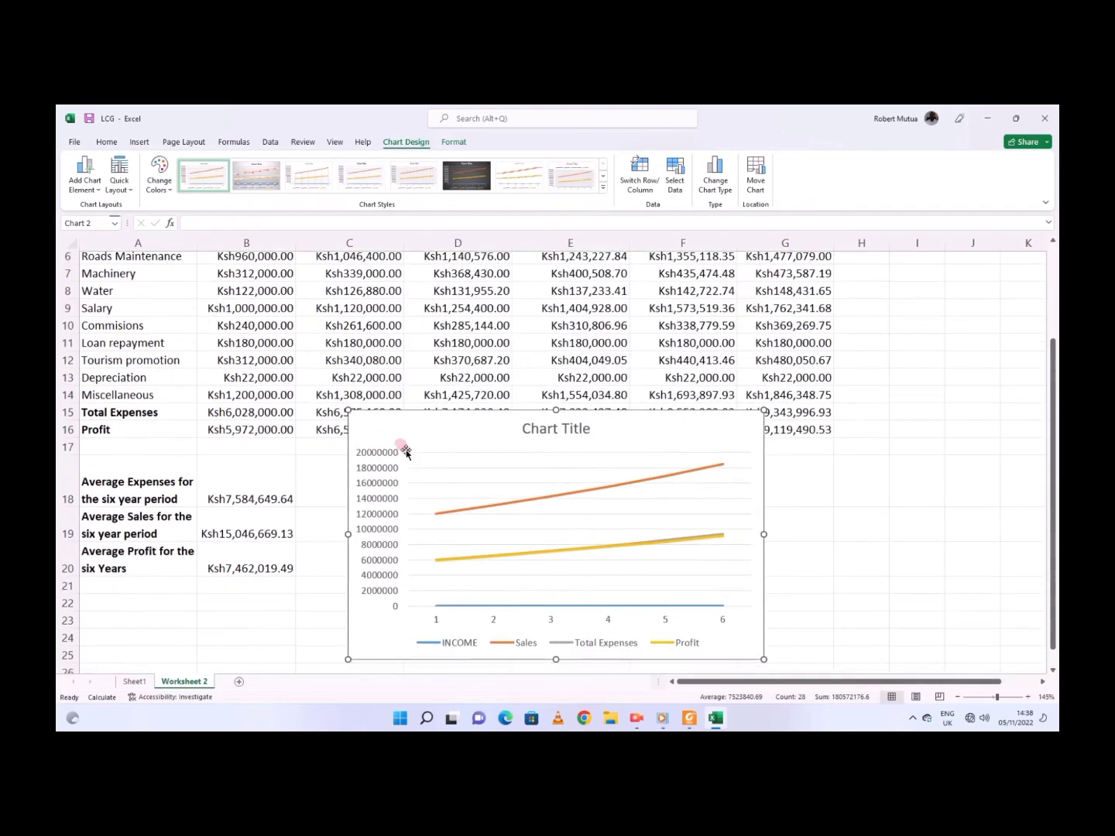
pyautogui.scroll(-3, 405, 451)
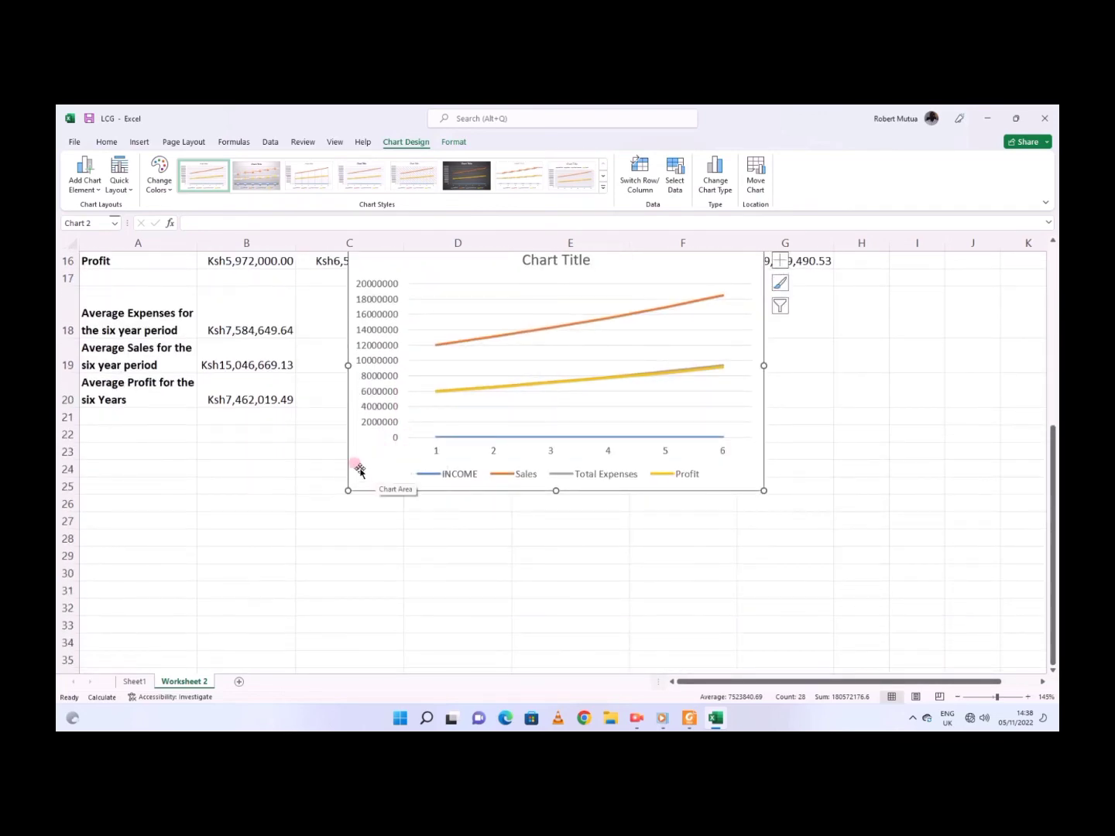
pyautogui.moveTo(353, 468); pyautogui.dragTo(352, 565)
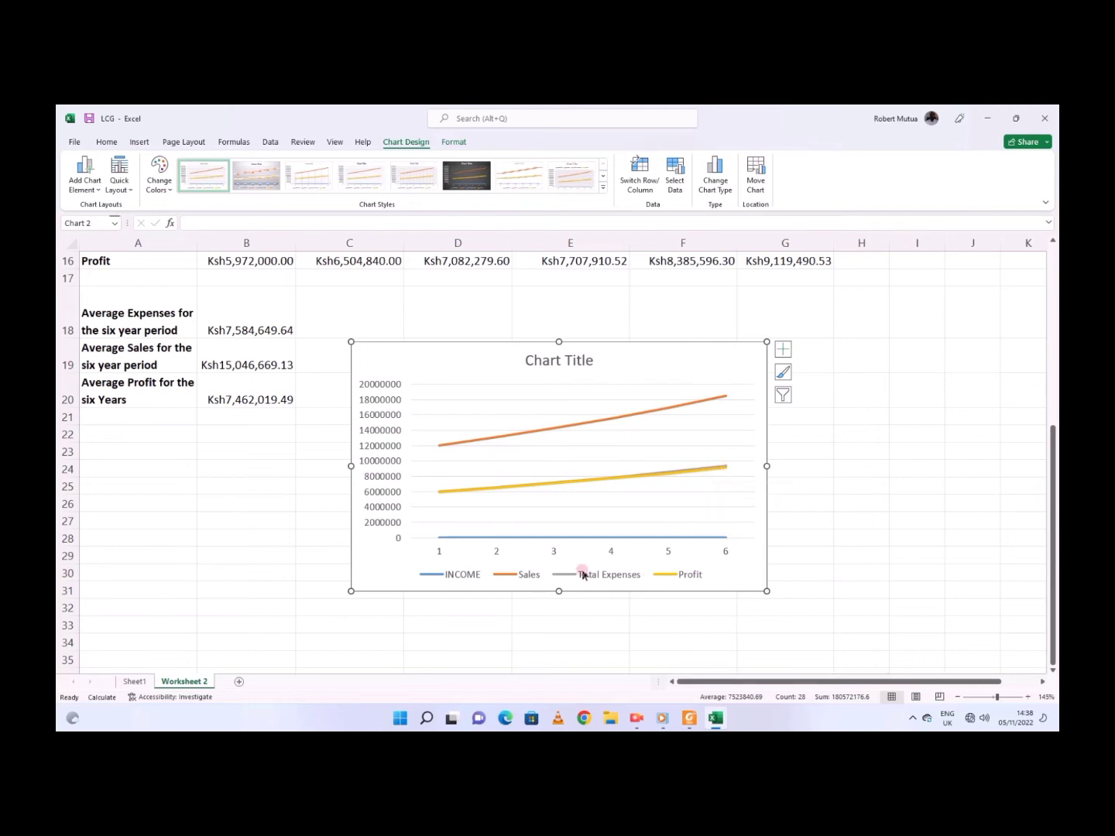
pyautogui.click(456, 577)
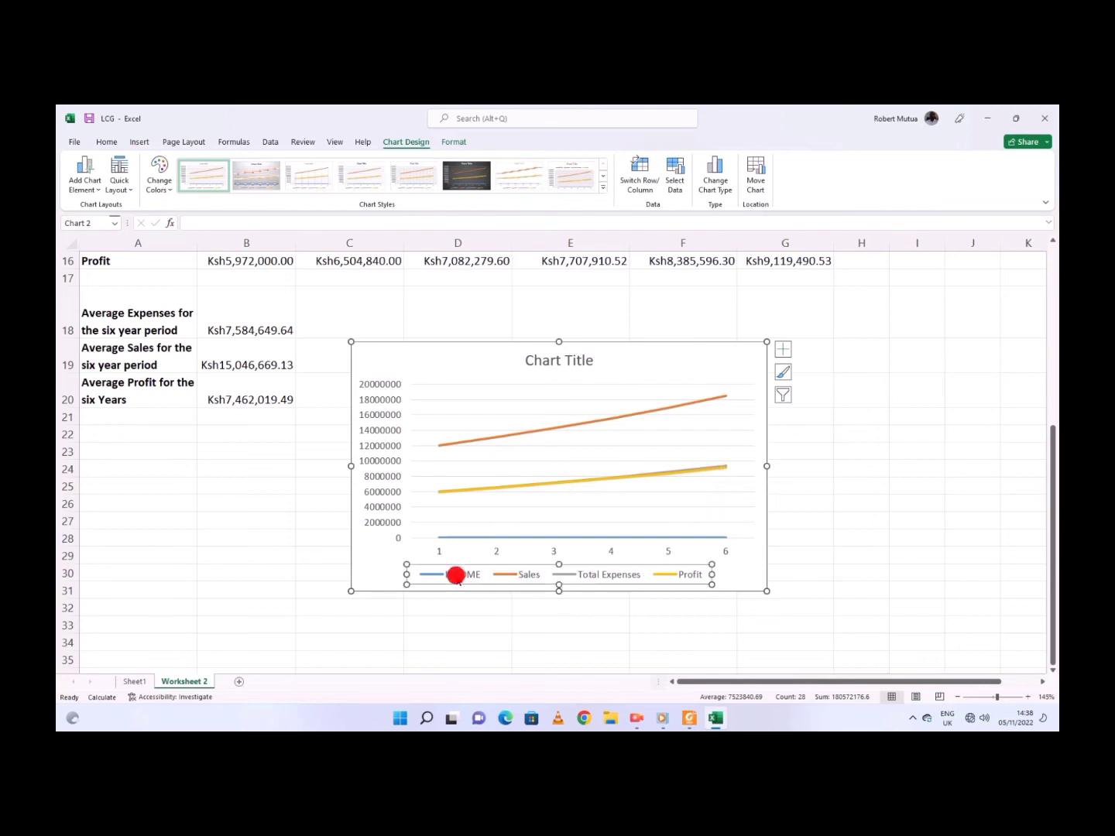
pyautogui.rightClick(457, 576)
pyautogui.click(456, 576)
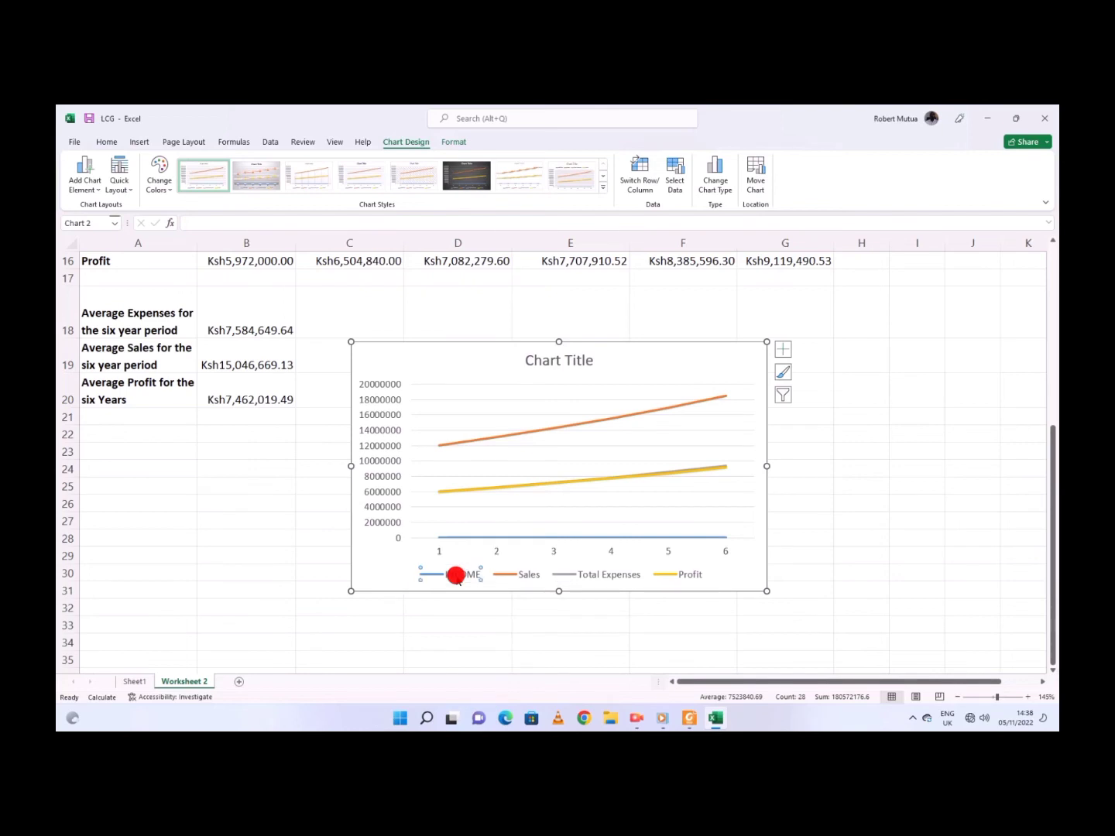
pyautogui.rightClick(457, 577)
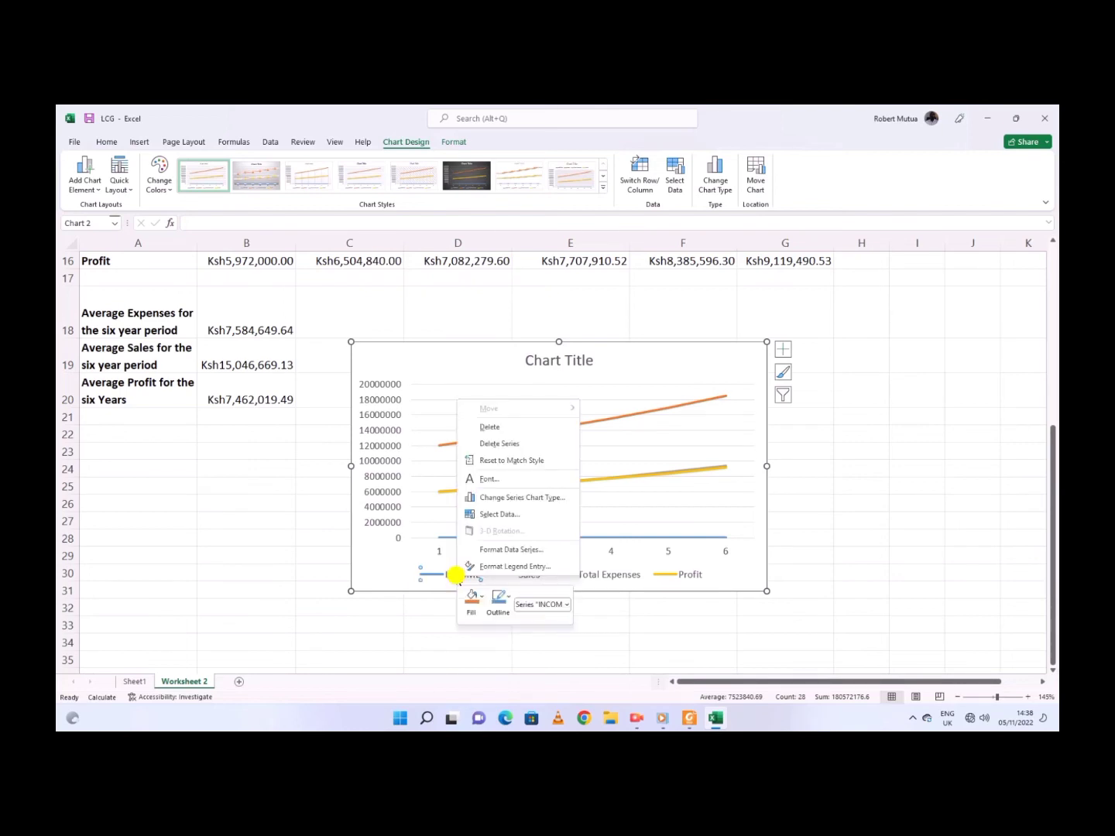
pyautogui.click(423, 580)
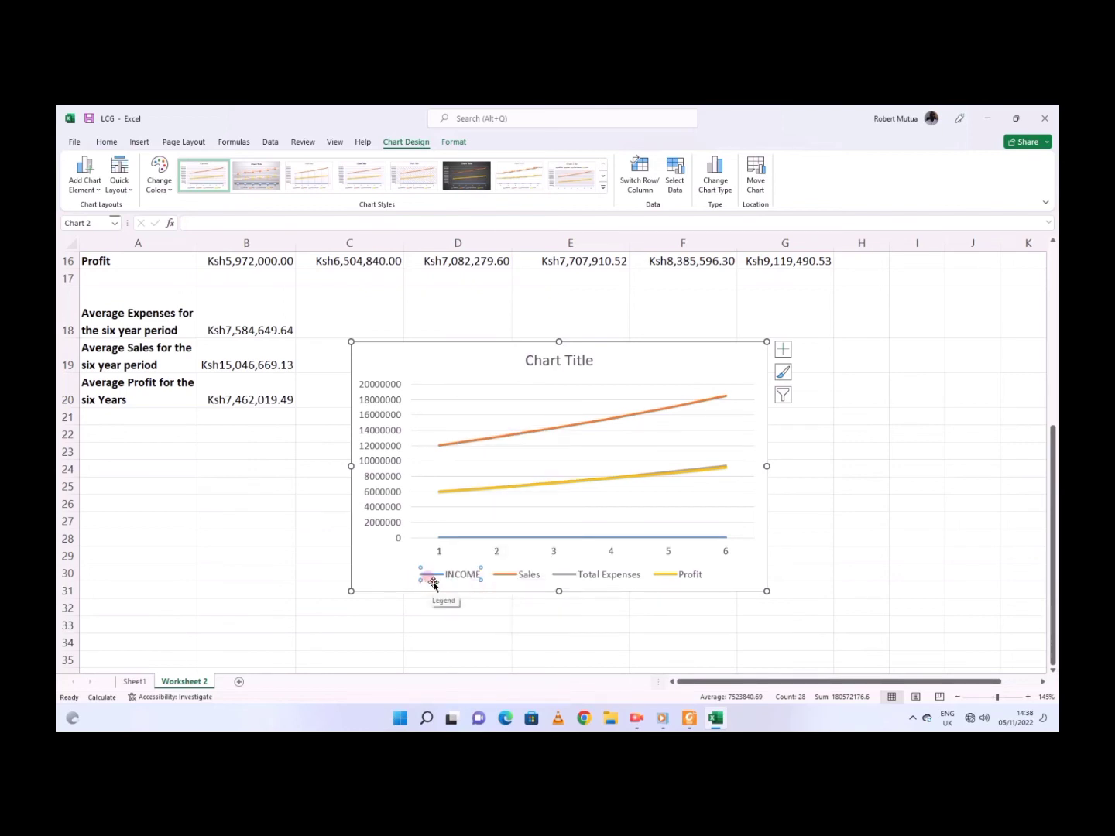
pyautogui.click(466, 574)
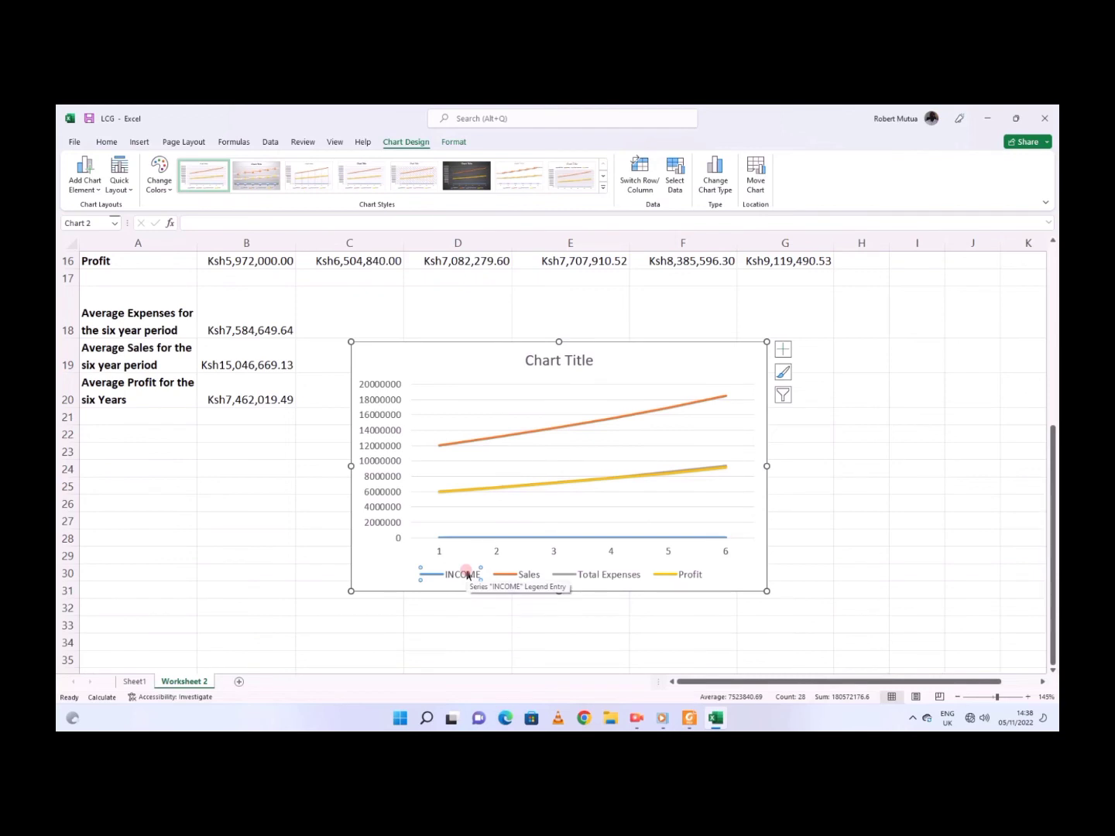
# Step: Add axis titles to the line chart and set the horizontal axis title to Years
pyautogui.click(783, 350)
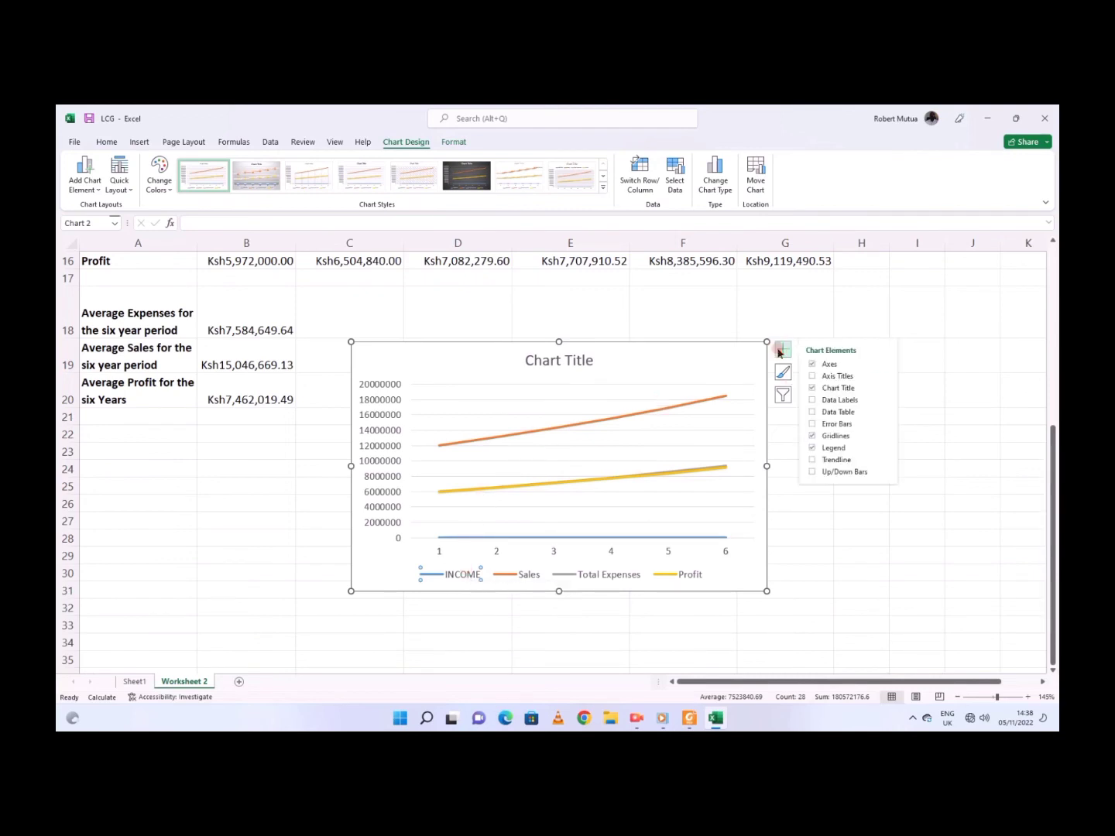
pyautogui.click(813, 375)
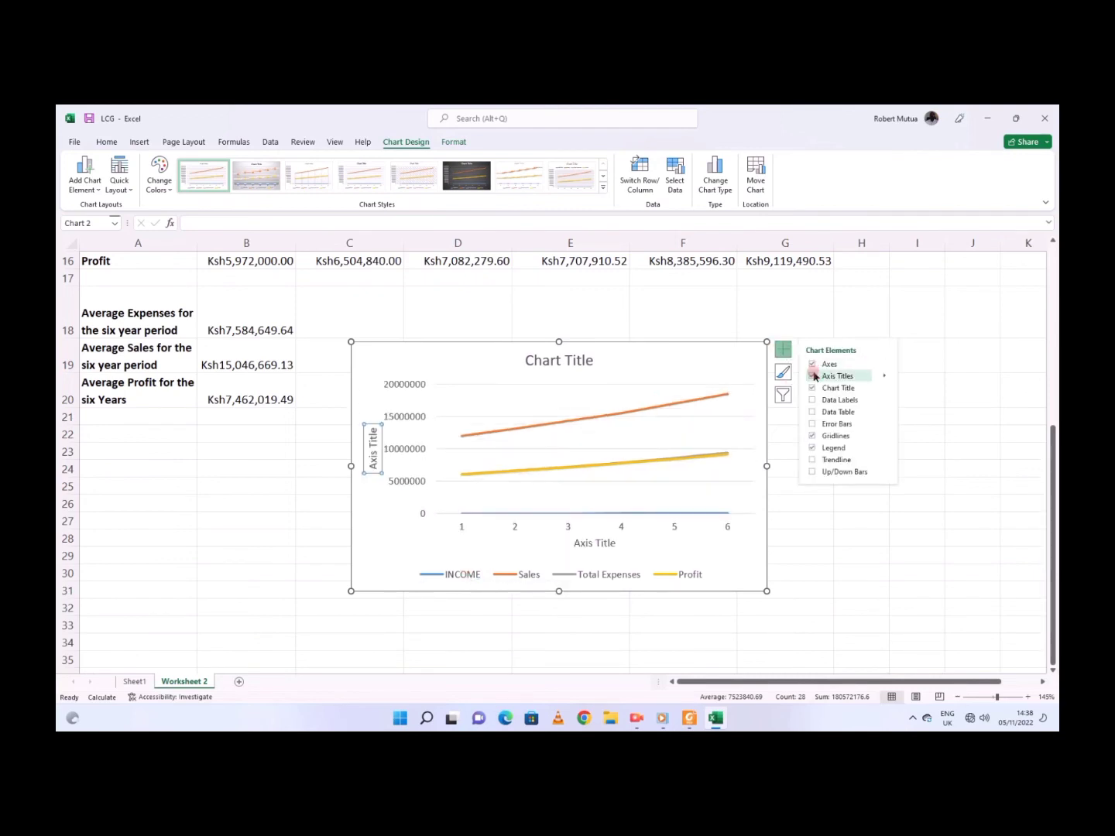
pyautogui.click(605, 544)
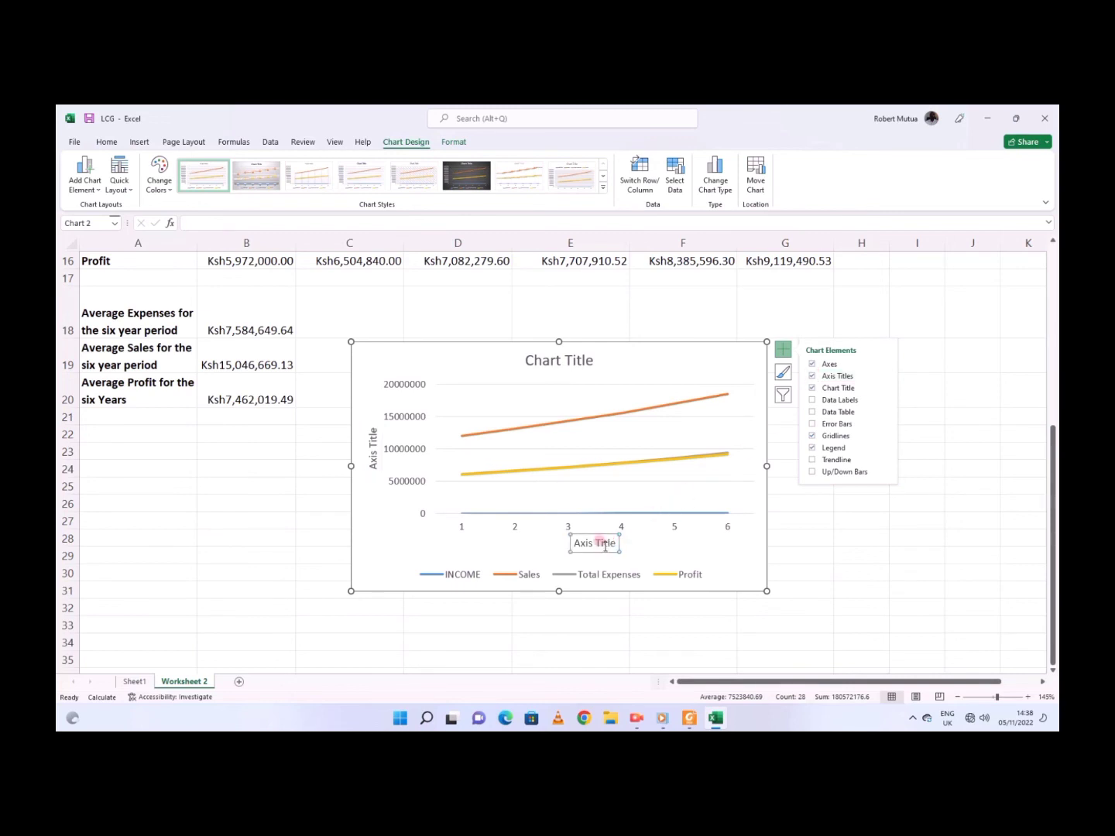
pyautogui.rightClick(605, 544)
pyautogui.click(630, 590)
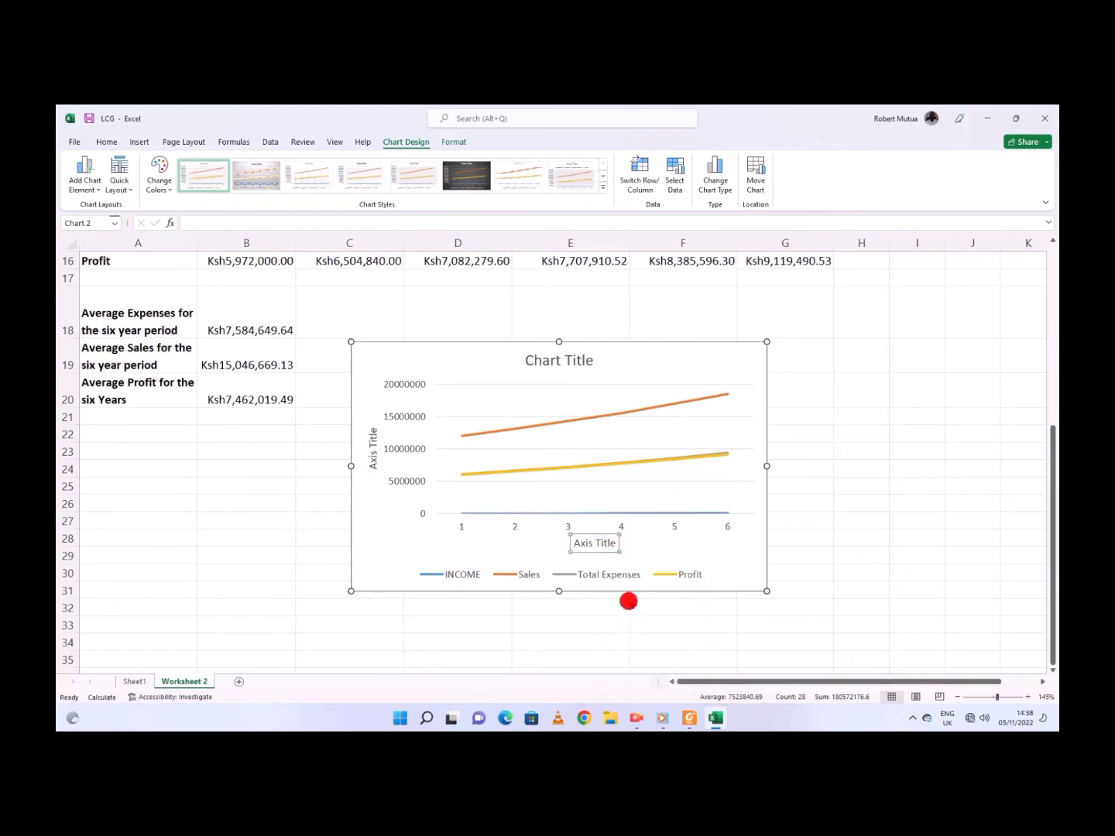
pyautogui.press('Delete')
pyautogui.press('Delete')
pyautogui.press('Delete')
pyautogui.press('Delete')
pyautogui.press('Delete')
pyautogui.press('Delete')
pyautogui.press('Delete')
pyautogui.press('Delete')
pyautogui.press('Delete')
pyautogui.press('Delete')
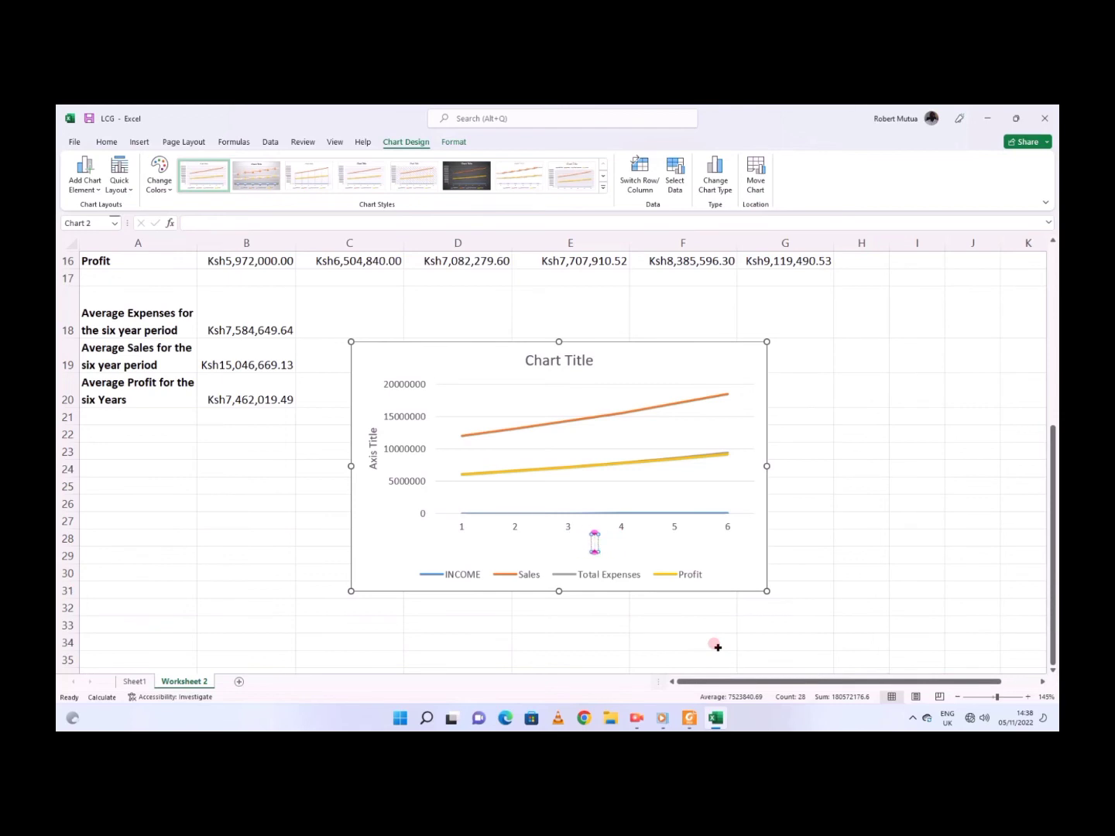
pyautogui.write('Years')
# Step: Set the vertical axis title to Amount and apply the dark-background chart style to the line chart
pyautogui.click(374, 446)
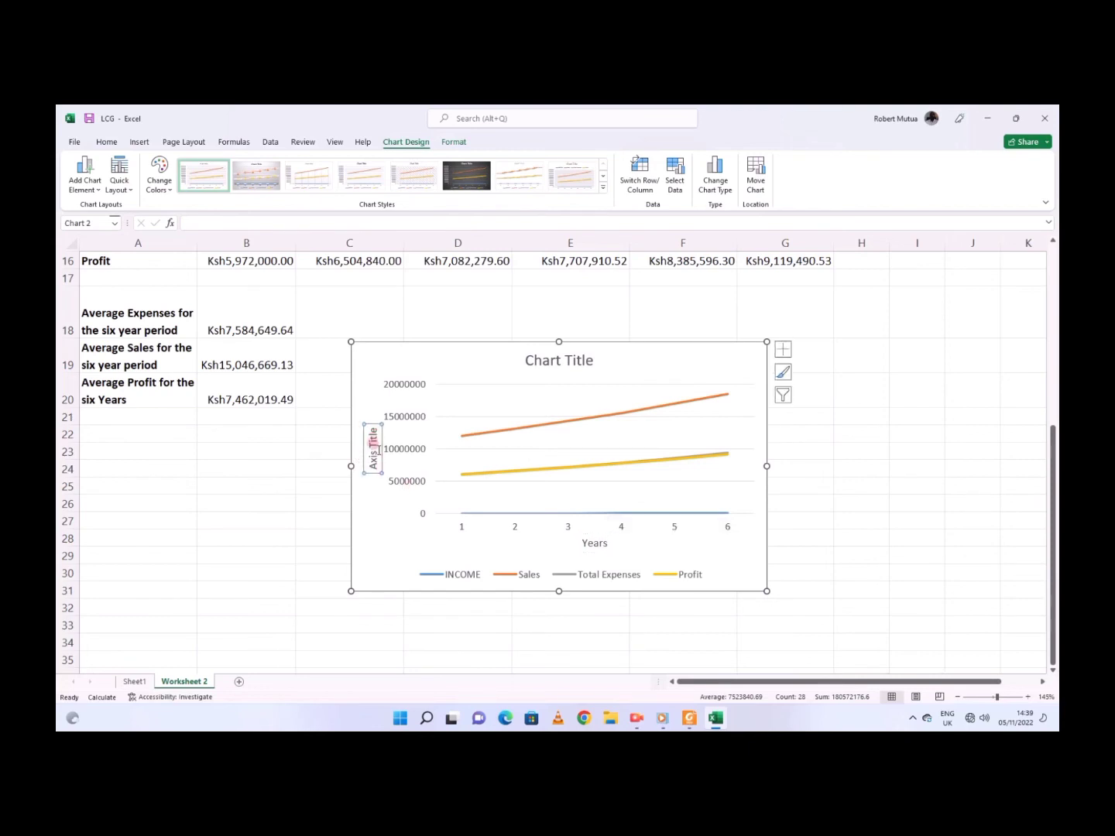
pyautogui.rightClick(372, 471)
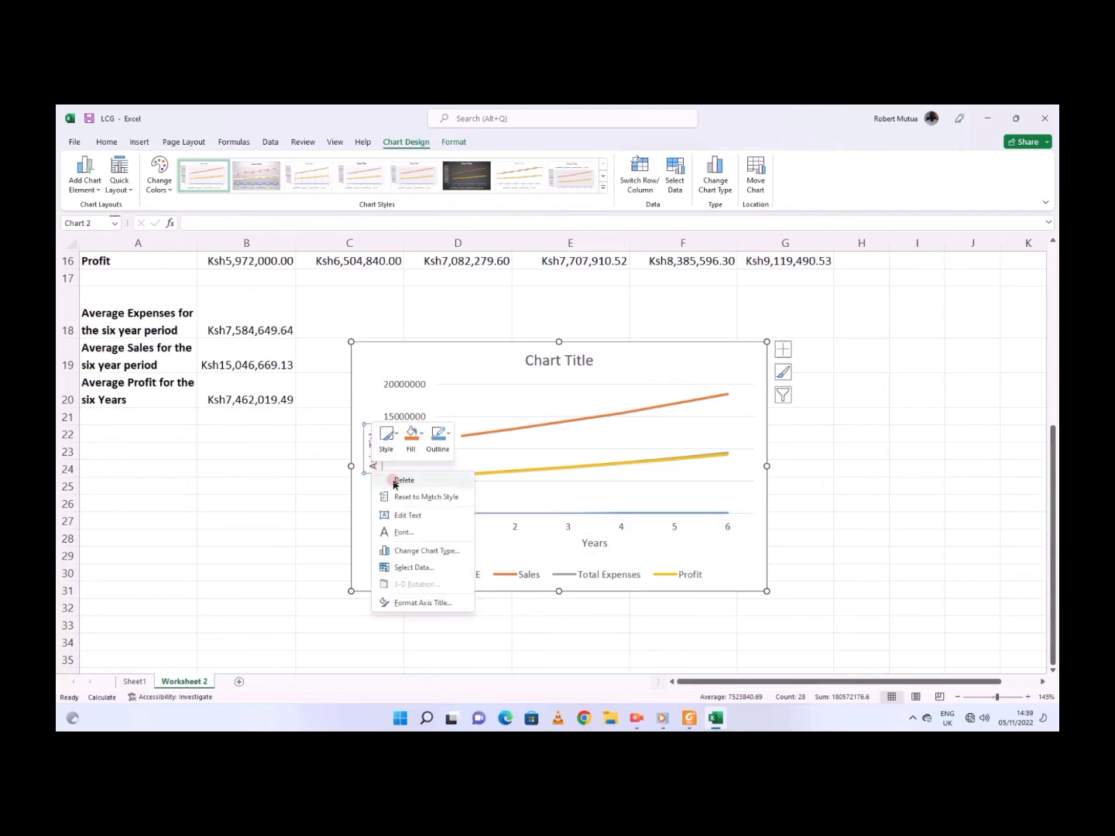
pyautogui.click(406, 519)
pyautogui.press('Delete')
pyautogui.press('Delete')
pyautogui.press('Delete')
pyautogui.press('Delete')
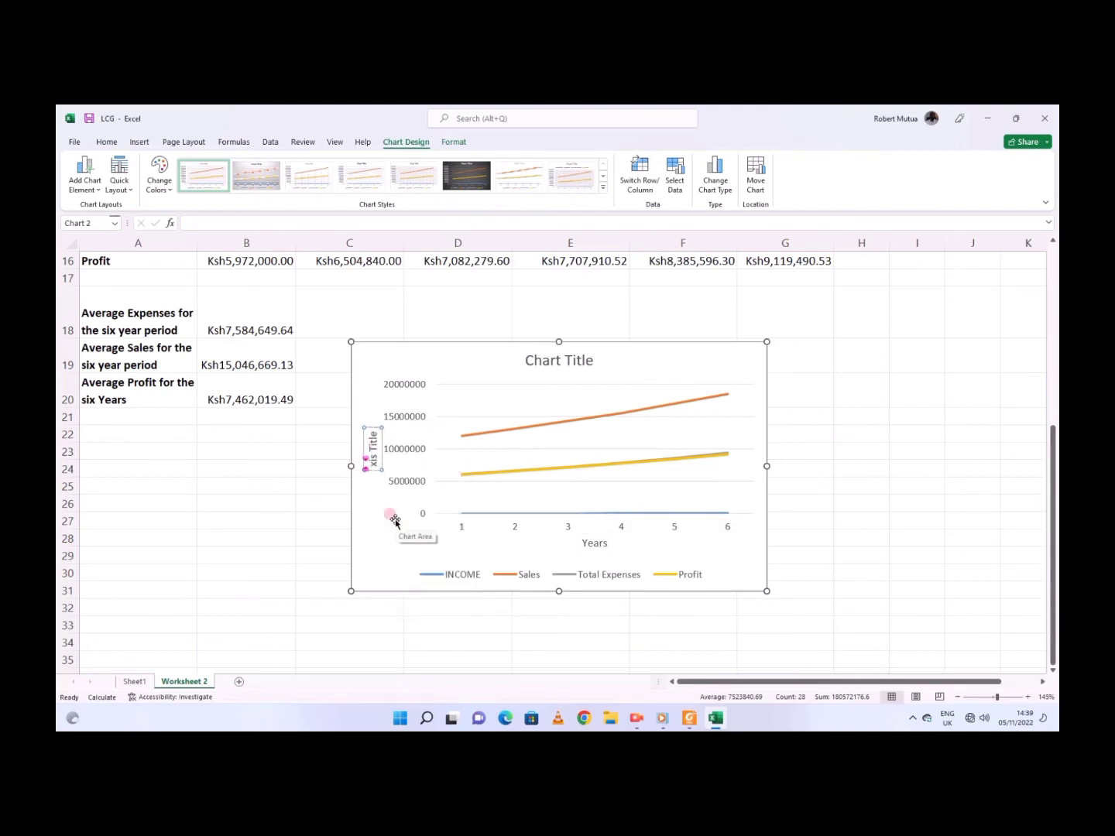
pyautogui.press('Delete')
pyautogui.press('Delete')
pyautogui.press('Delete')
pyautogui.press('Delete')
pyautogui.press('Delete')
pyautogui.press('Delete')
pyautogui.write('Amount')
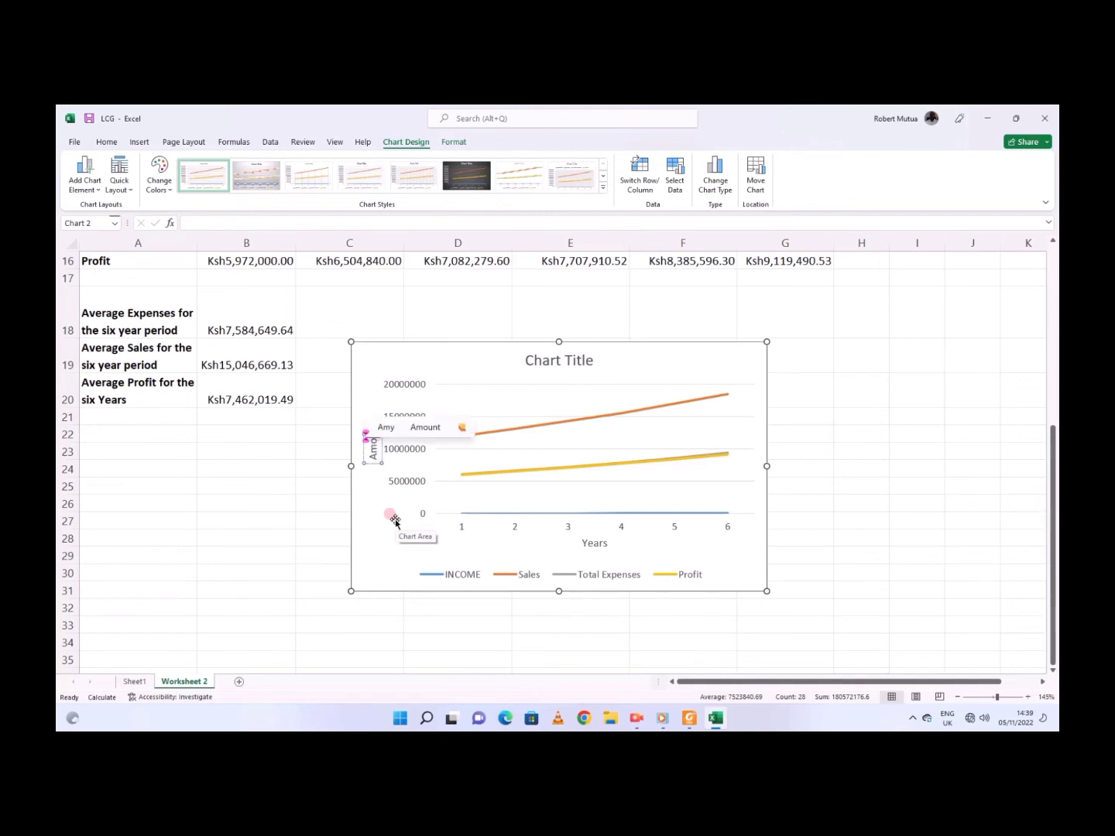
pyautogui.click(380, 550)
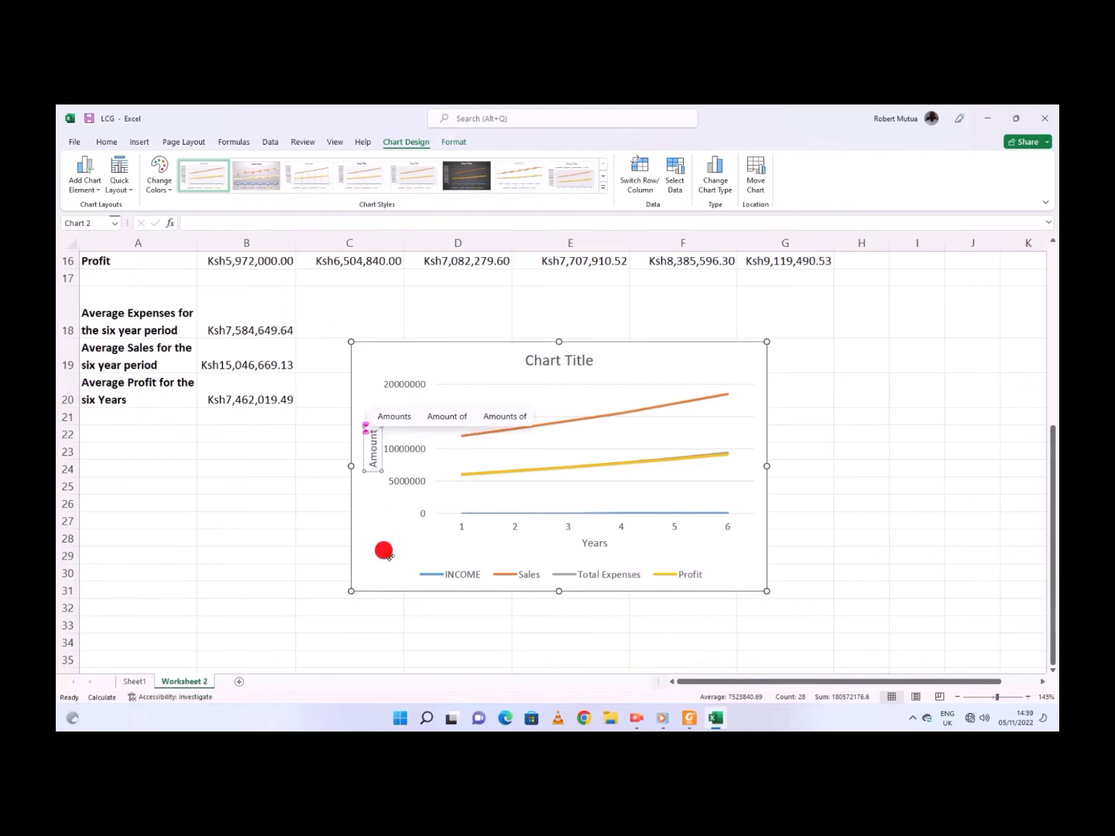
pyautogui.click(447, 177)
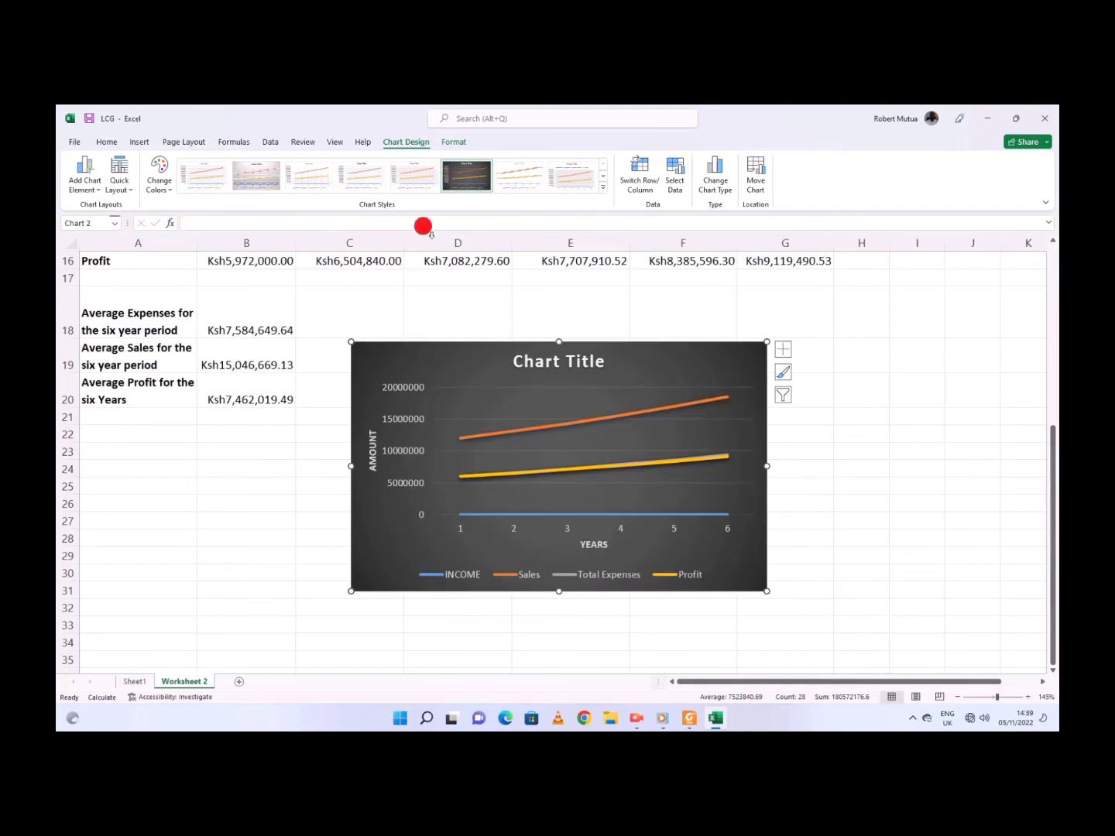
# Step: Reread the title requirement of instruction (d) in the exam PDF in Foxit PDF Reader and return to the Excel workbook
pyautogui.click(680, 721)
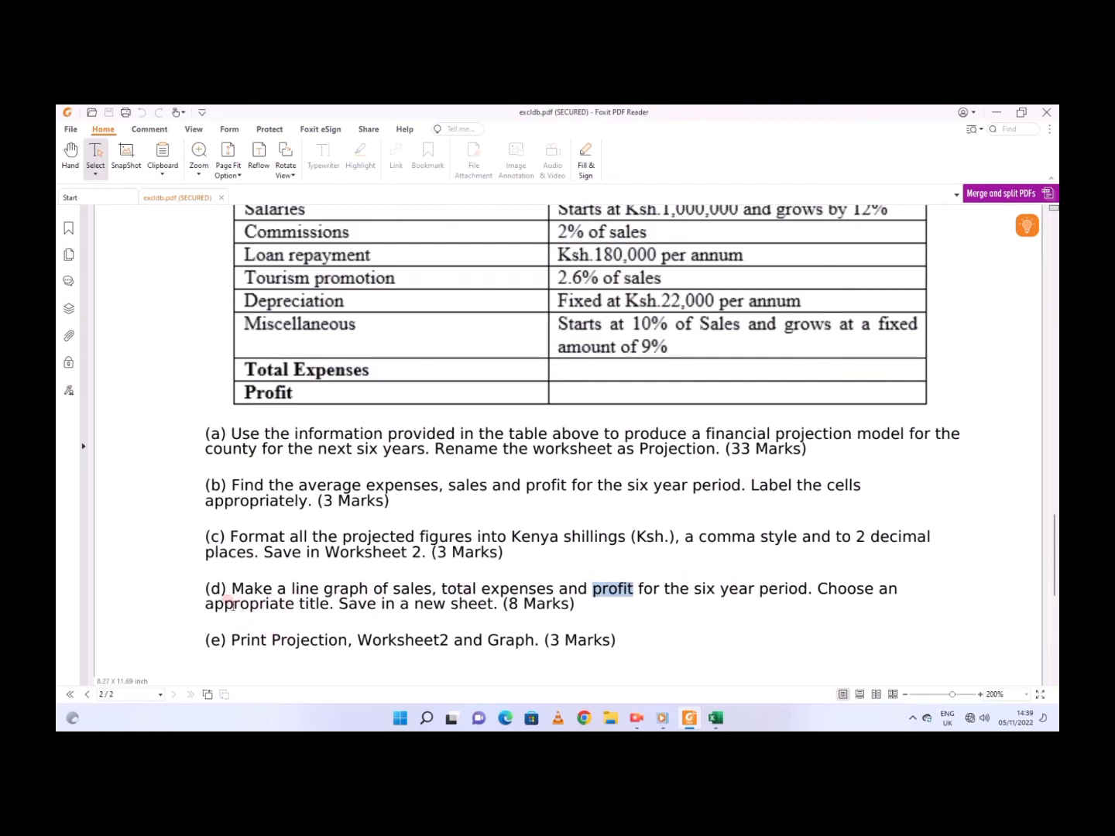
pyautogui.moveTo(233, 605); pyautogui.dragTo(309, 605)
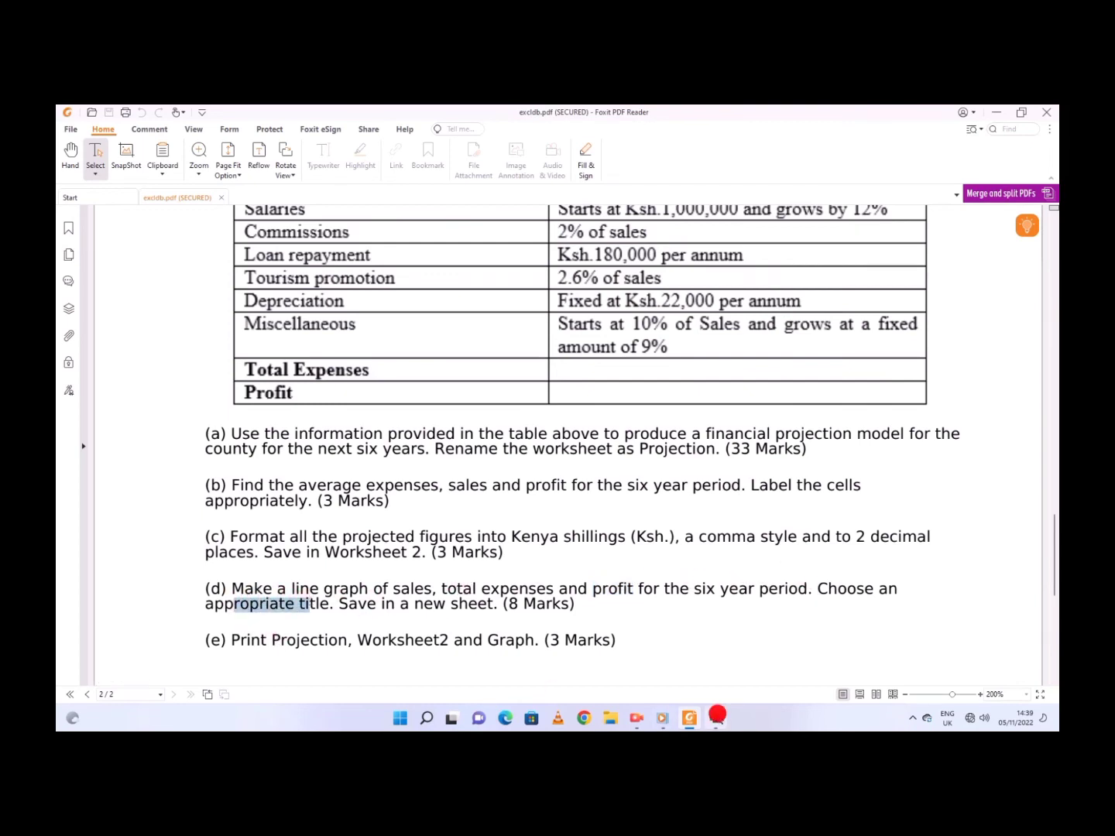
pyautogui.click(715, 718)
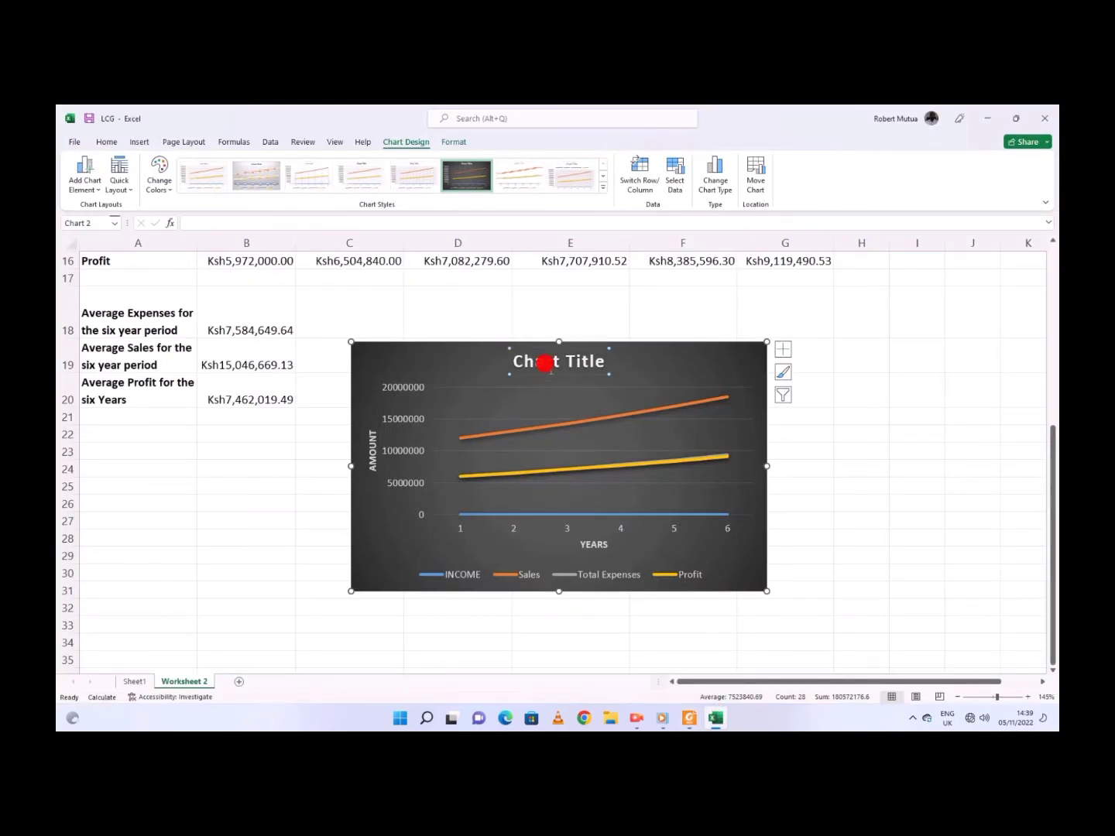
# Step: Replace the line chart's placeholder title with "Sales, Expenses and Profit Comparison"
pyautogui.rightClick(546, 362)
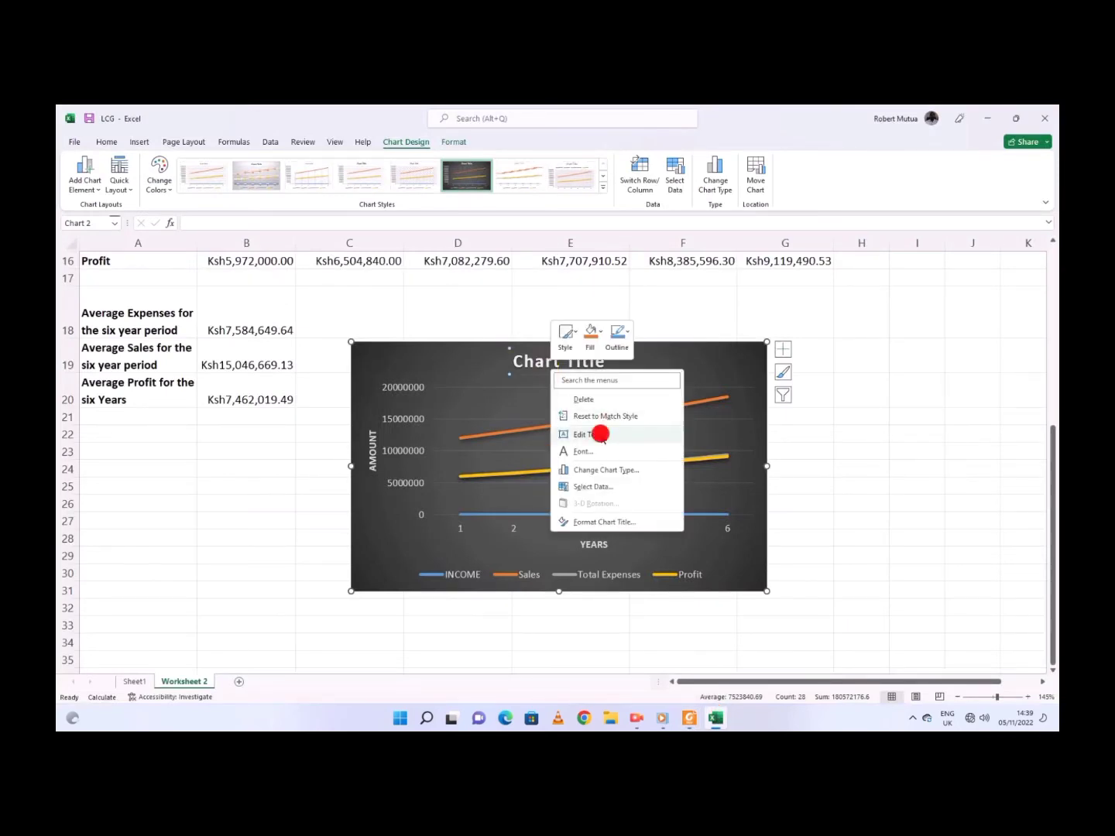
pyautogui.click(601, 435)
pyautogui.press('Delete')
pyautogui.press('Delete')
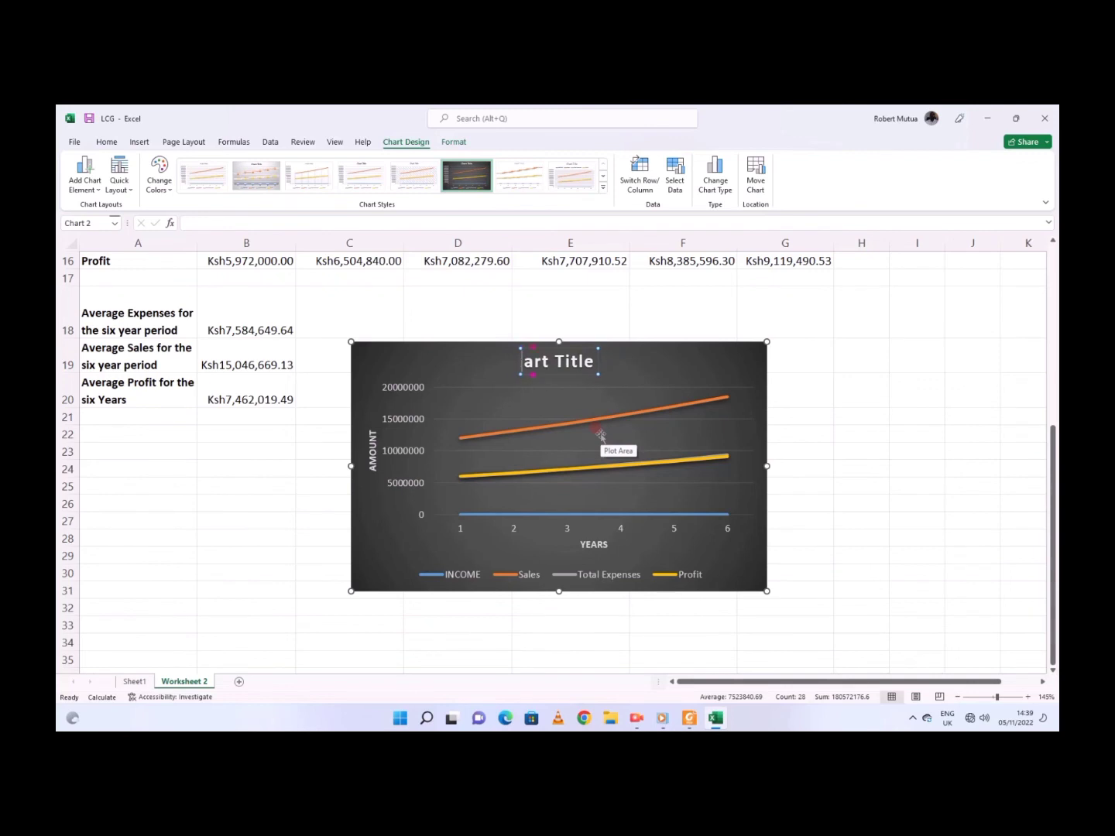
pyautogui.press('Delete')
pyautogui.press('Delete')
pyautogui.press('Delete')
pyautogui.press('Delete')
pyautogui.press('Delete')
pyautogui.press('Delete')
pyautogui.press('Delete')
pyautogui.press('Delete')
pyautogui.press('Delete')
pyautogui.write('Slaes')
pyautogui.press('BackSpace')
pyautogui.press('BackSpace')
pyautogui.press('BackSpace')
pyautogui.press('BackSpace')
pyautogui.write('ales, Expense')
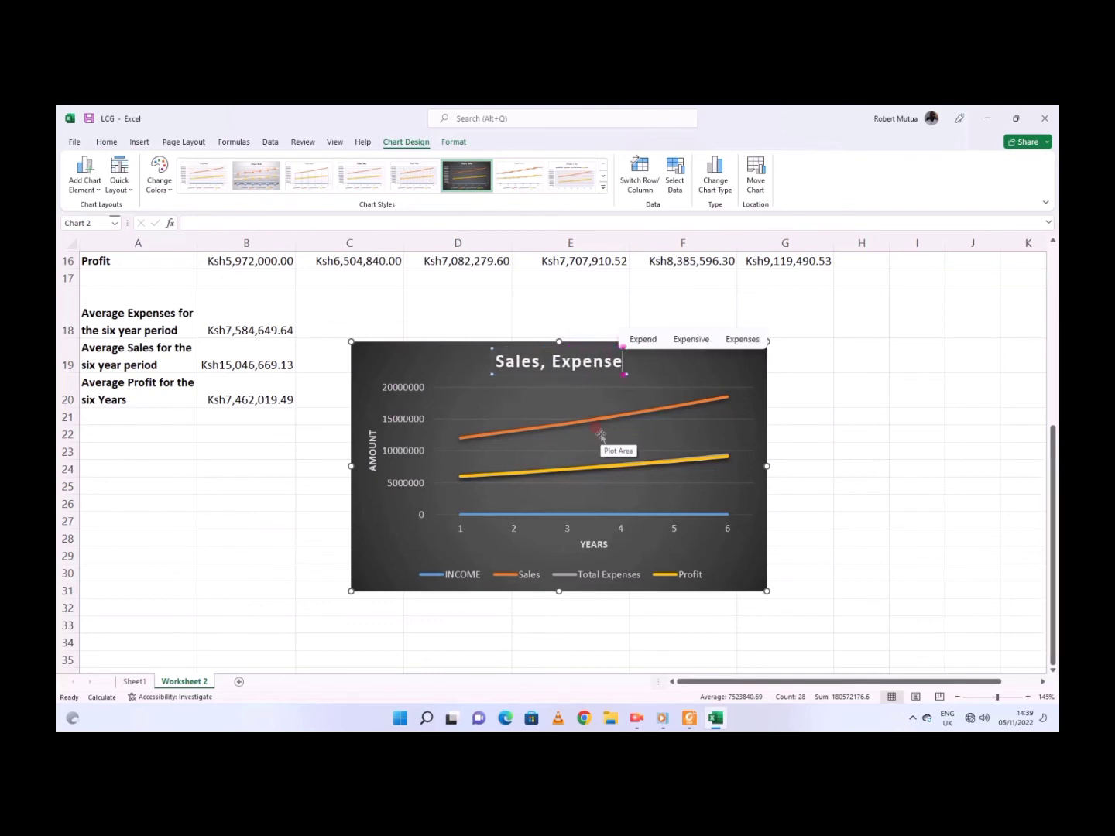
pyautogui.write('s and')
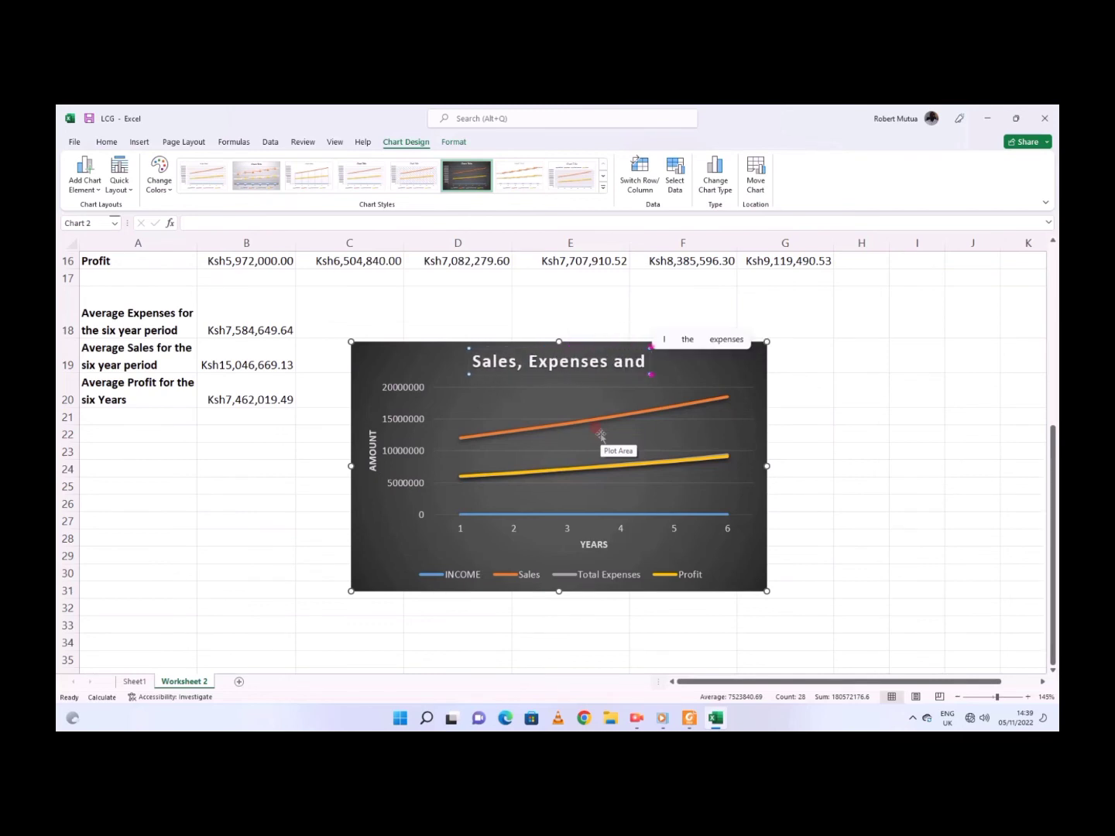
pyautogui.write(' Profit')
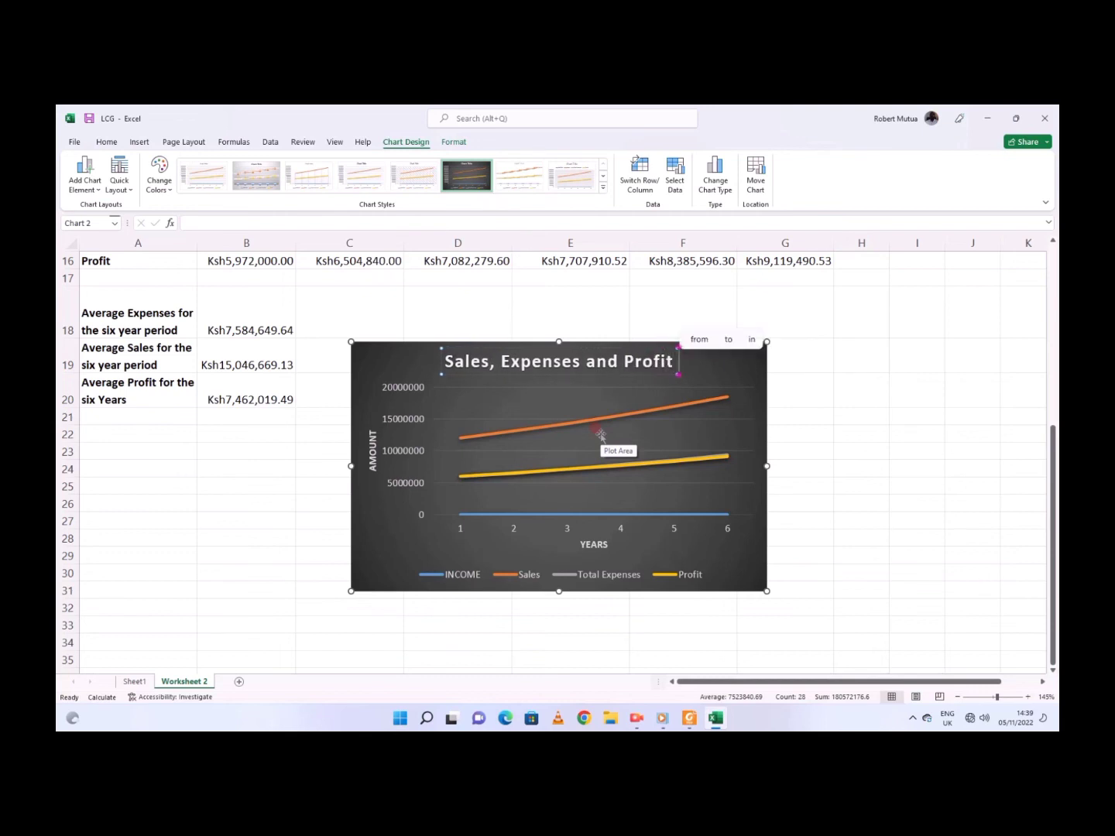
pyautogui.write(' Compari')
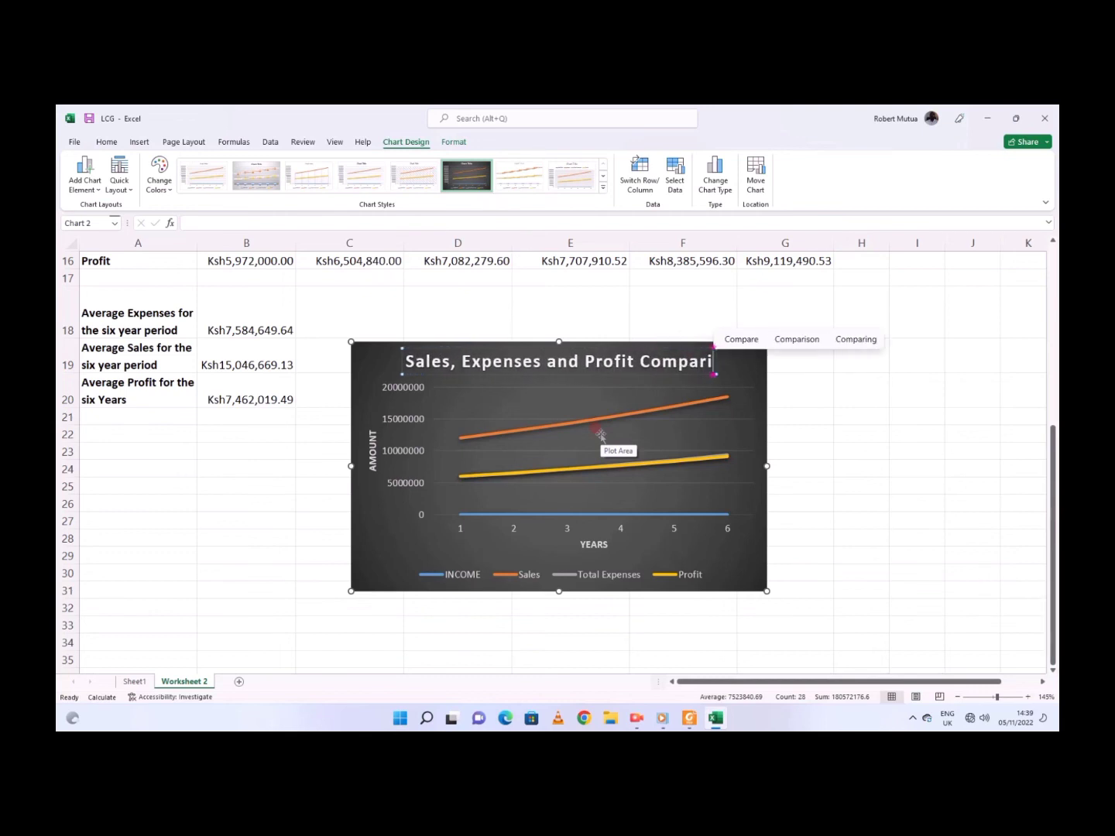
pyautogui.write('son')
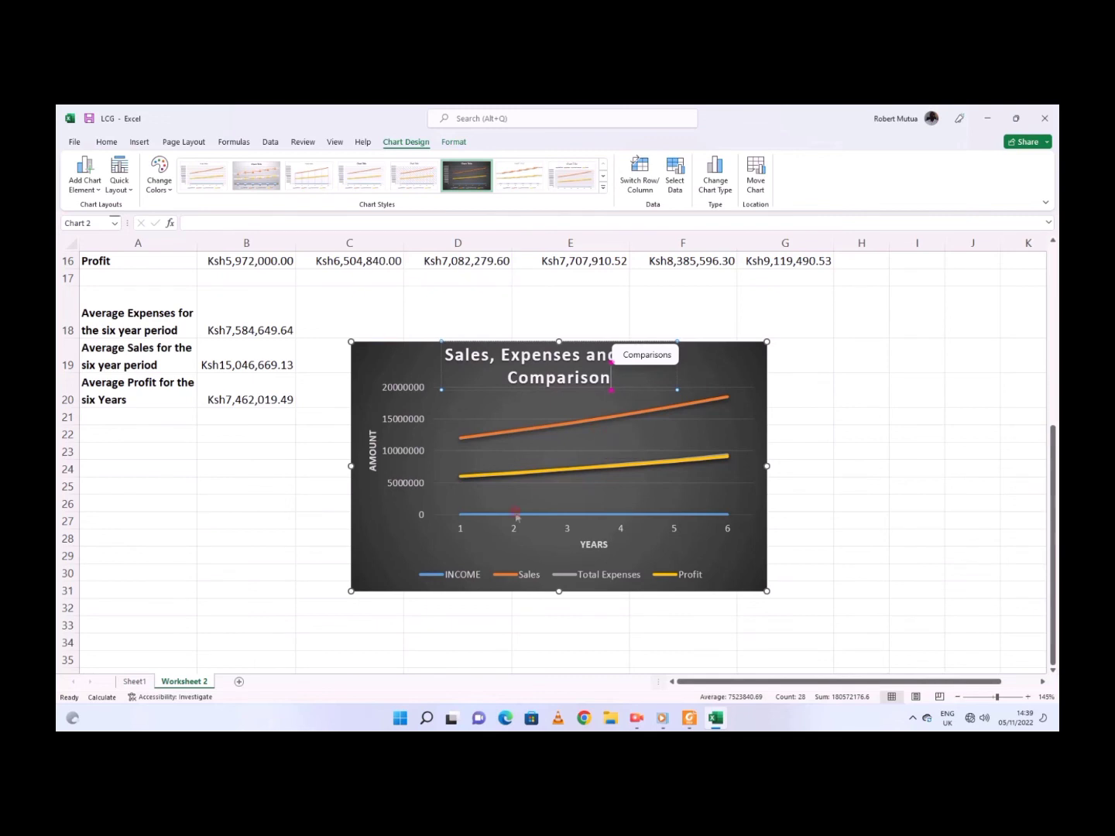
pyautogui.click(799, 467)
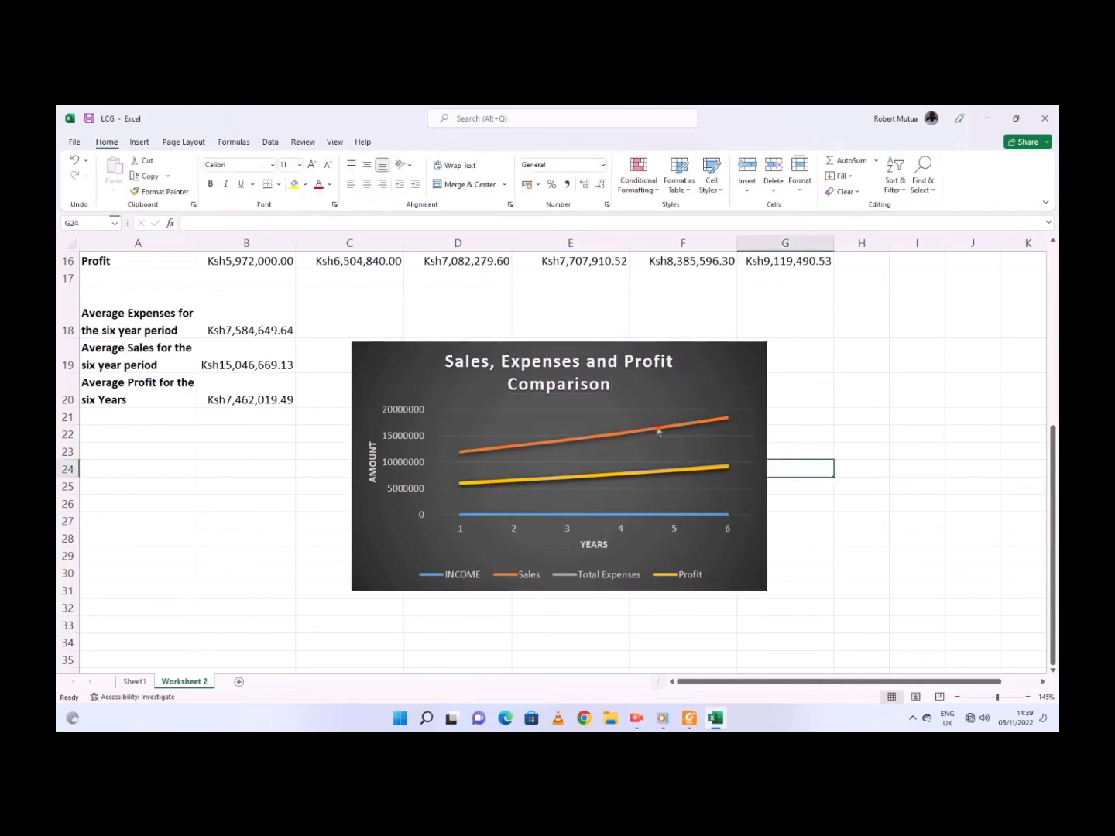
# Step: Move the line chart to its own new sheet named "New Sheet"
pyautogui.click(688, 349)
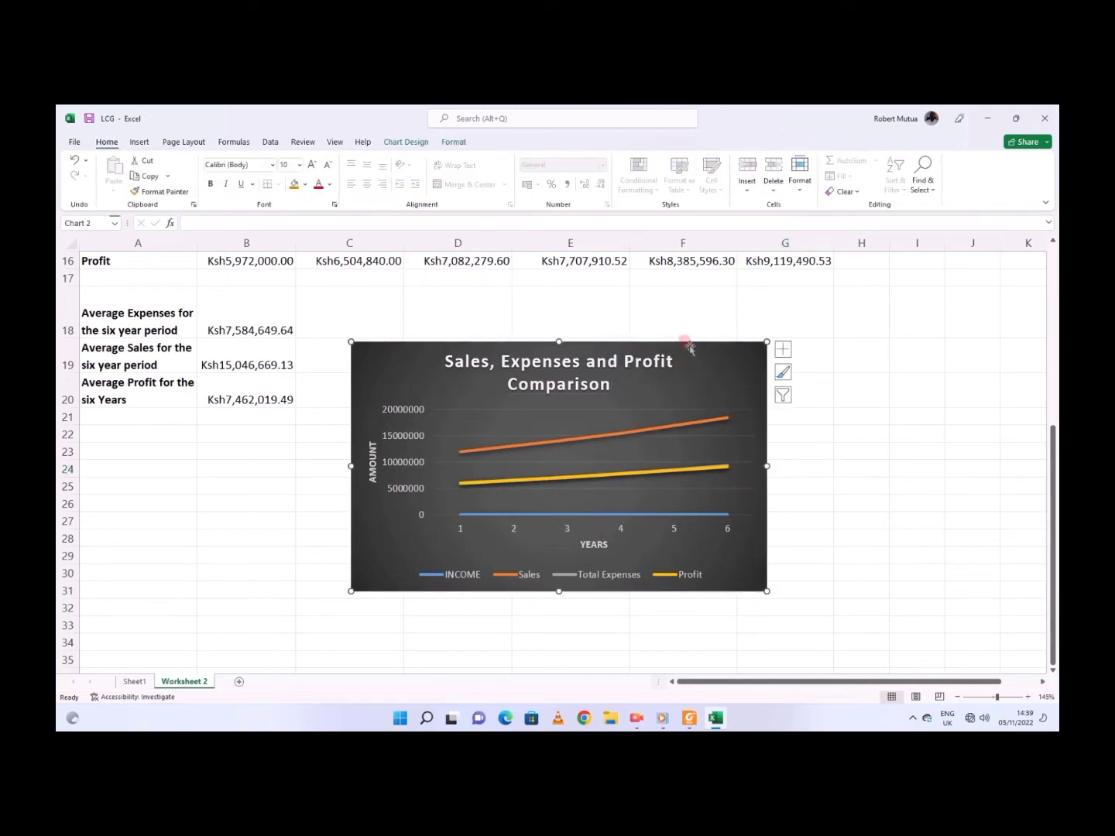
pyautogui.click(411, 143)
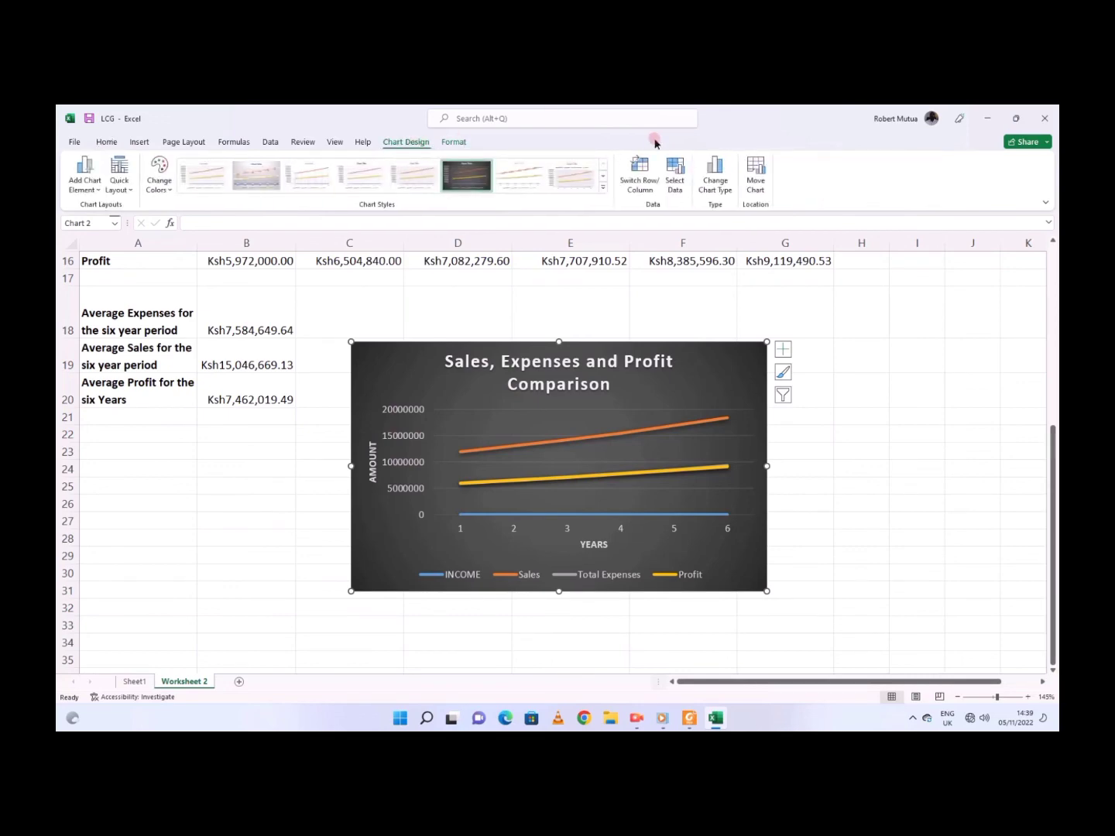
pyautogui.click(748, 171)
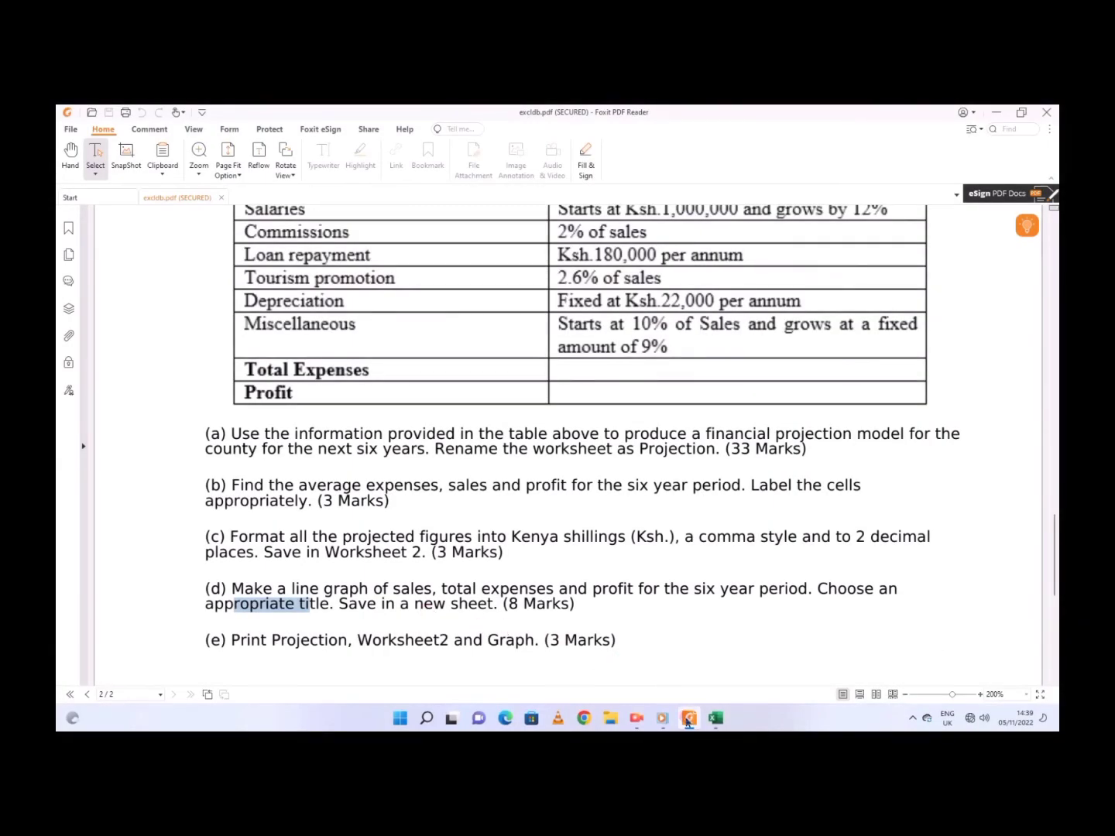
pyautogui.click(688, 719)
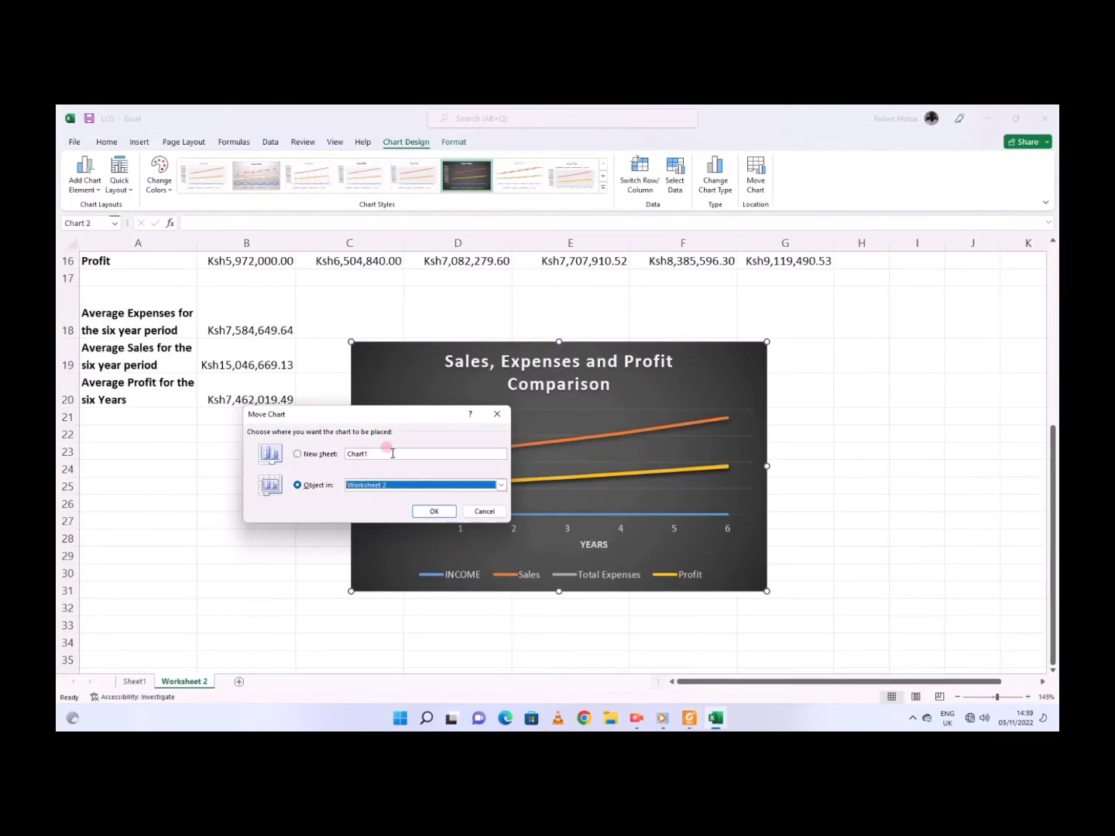
pyautogui.click(365, 454)
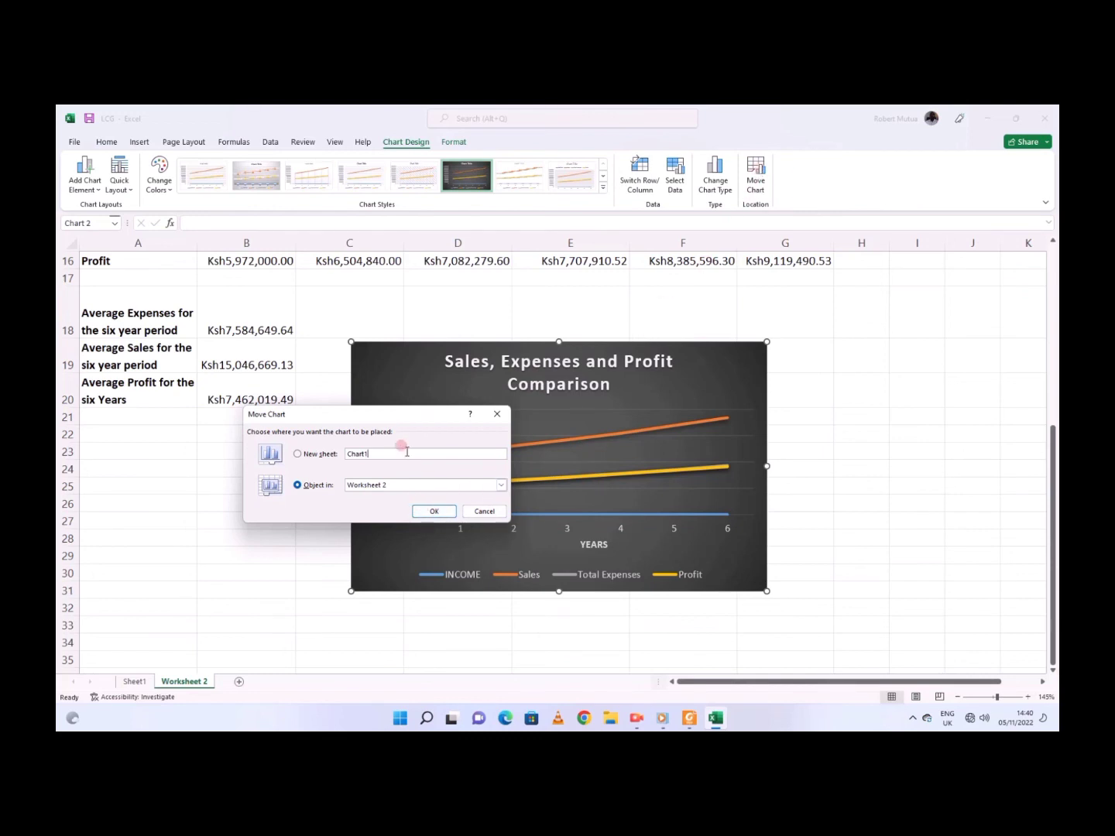
pyautogui.click(298, 453)
pyautogui.click(444, 512)
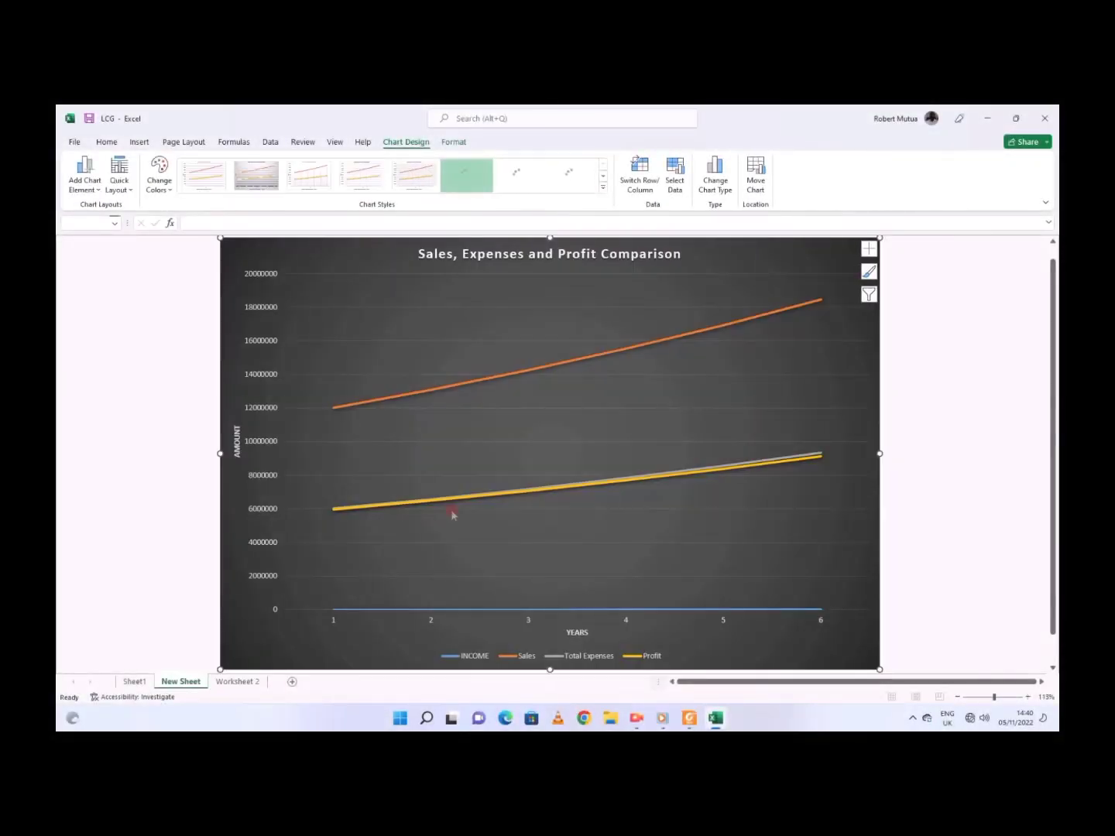
pyautogui.keyDown('ctrl'); pyautogui.scroll(-2, 306, 591); pyautogui.keyUp('ctrl')
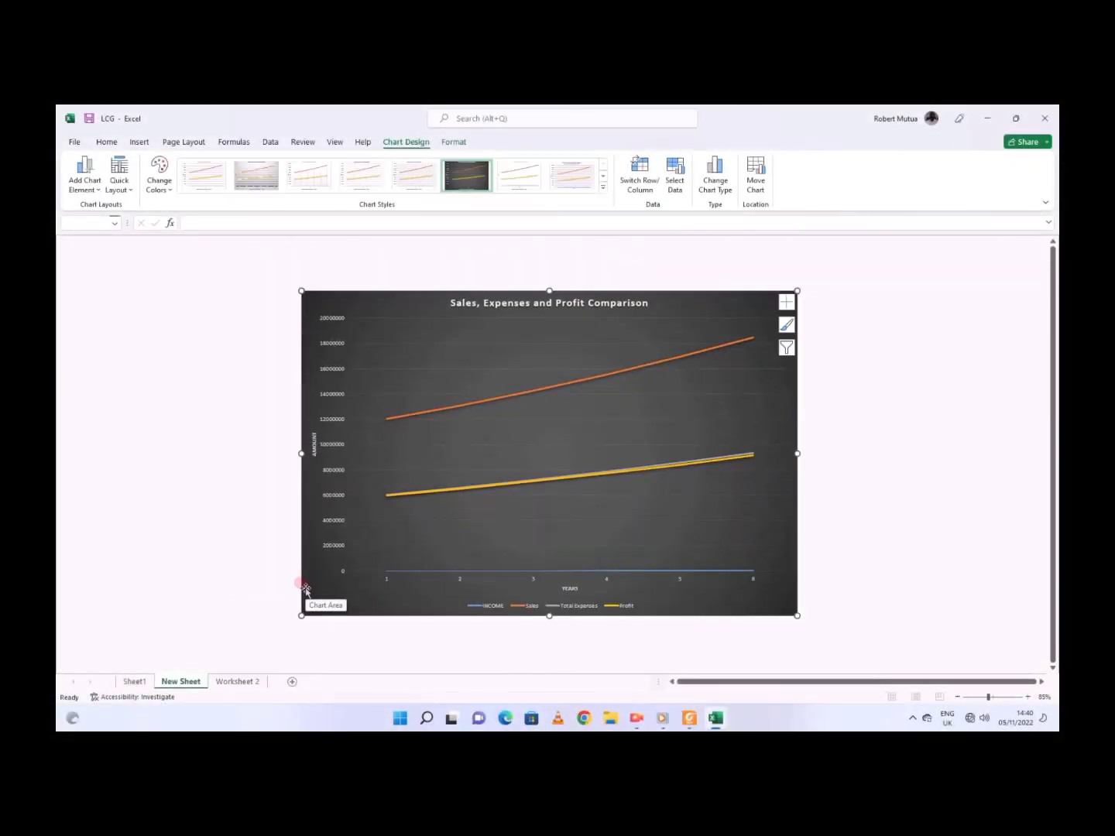
# Step: Review the contents of Worksheet 2, Sheet1 and the chart's New Sheet
pyautogui.click(224, 682)
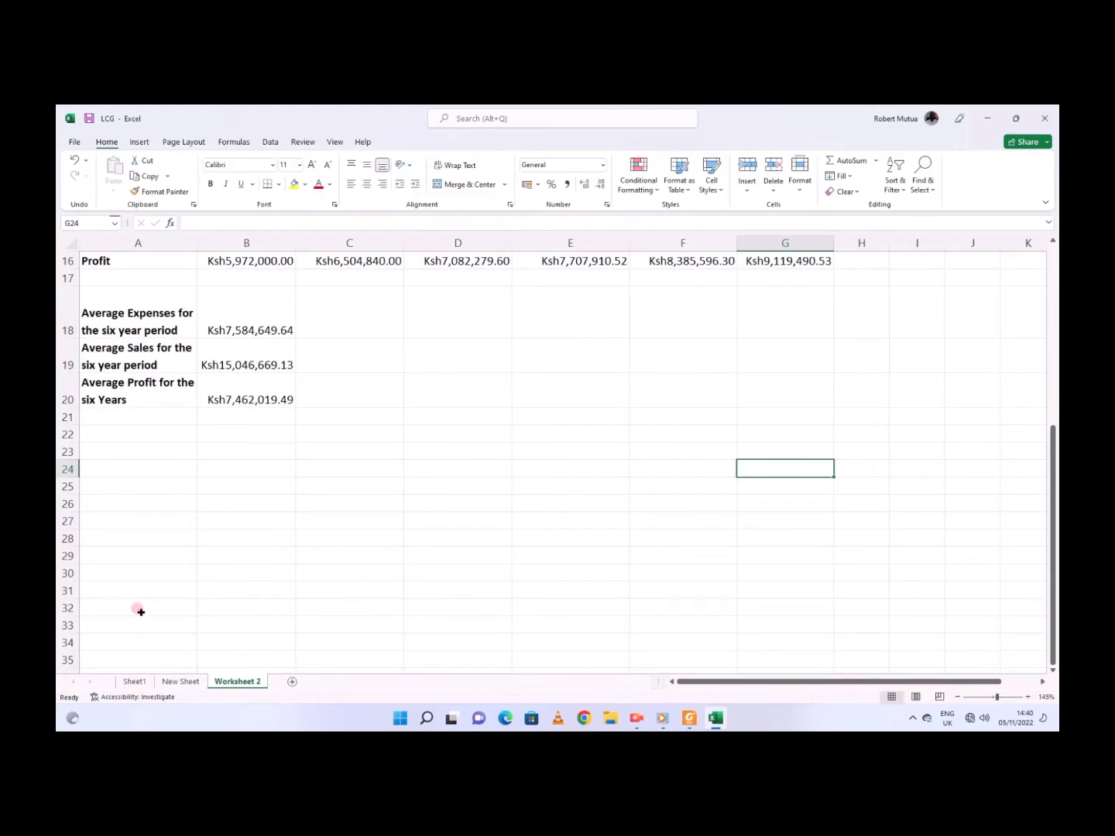
pyautogui.scroll(-1, 277, 620)
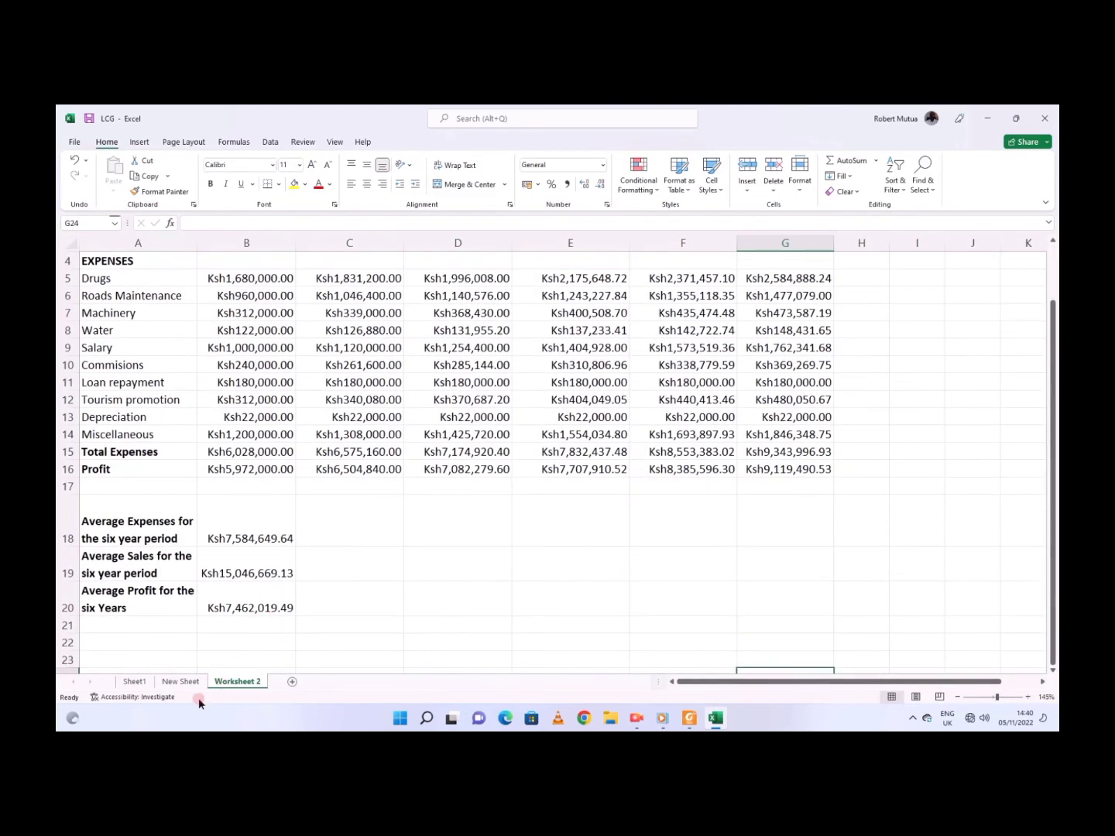
pyautogui.click(127, 683)
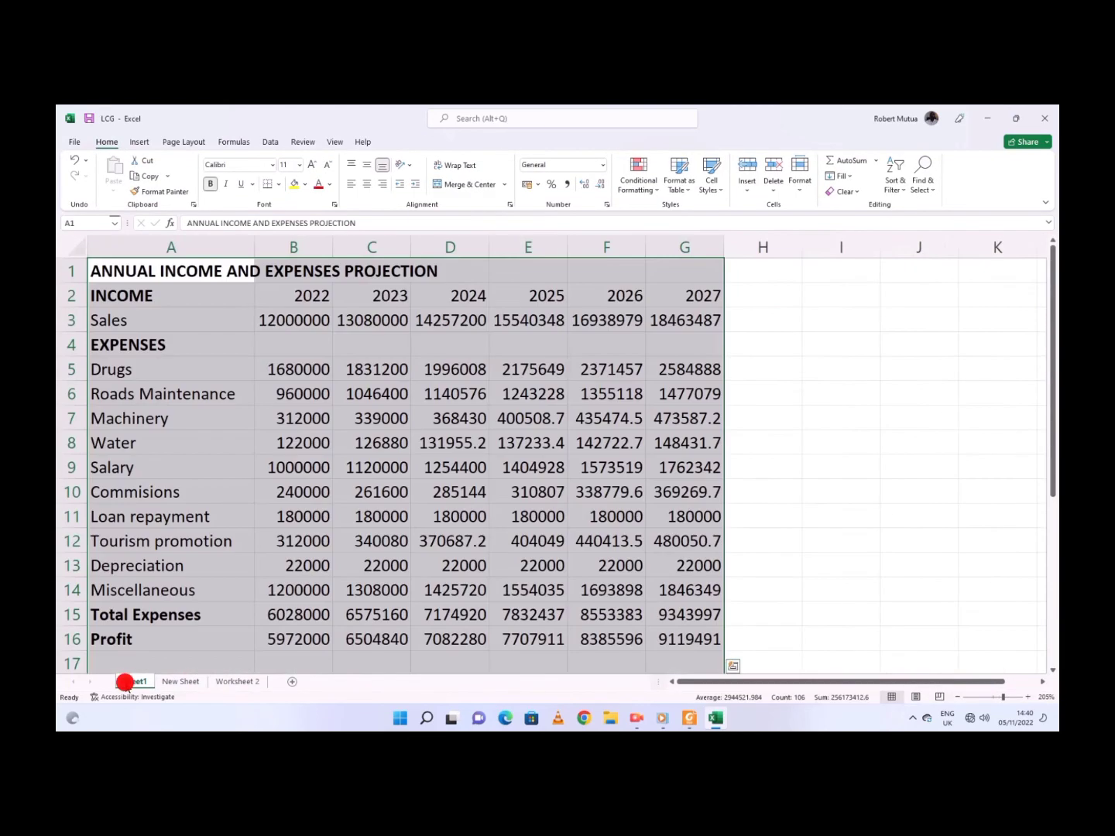
pyautogui.click(314, 523)
pyautogui.scroll(-5, 306, 538)
pyautogui.scroll(4, 304, 542)
pyautogui.scroll(-1, 294, 567)
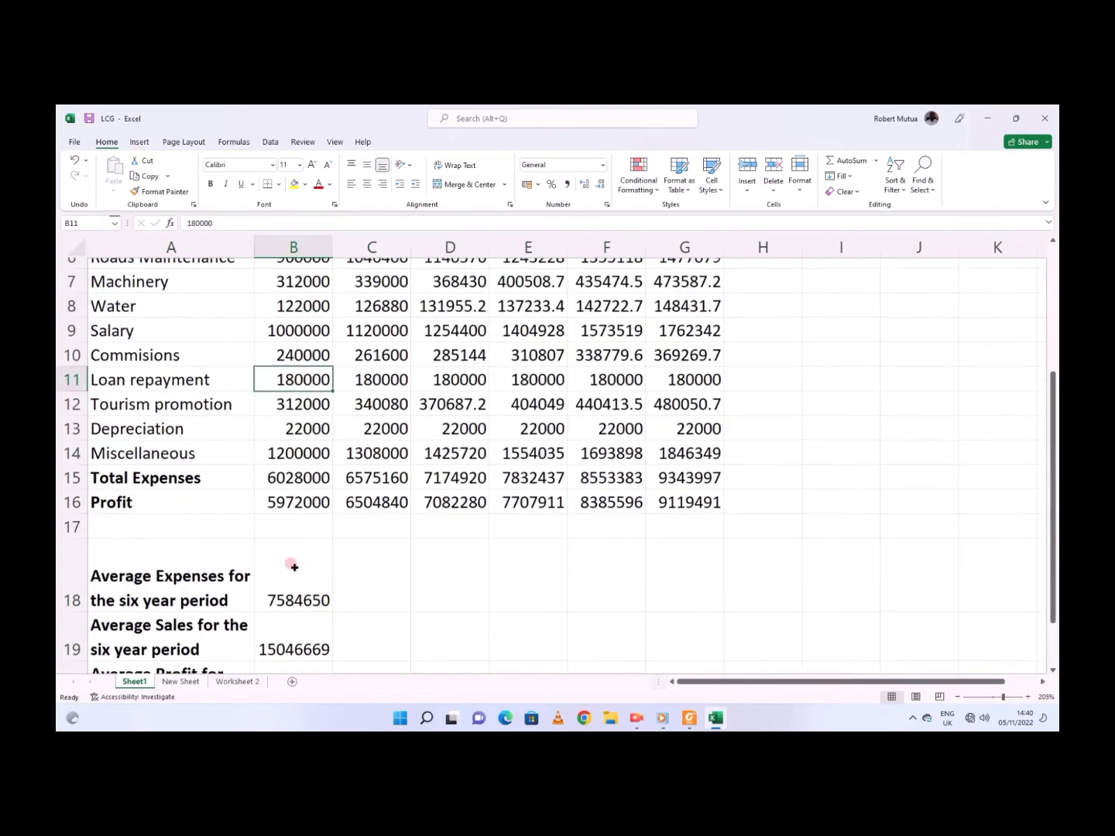
pyautogui.click(180, 683)
pyautogui.click(222, 683)
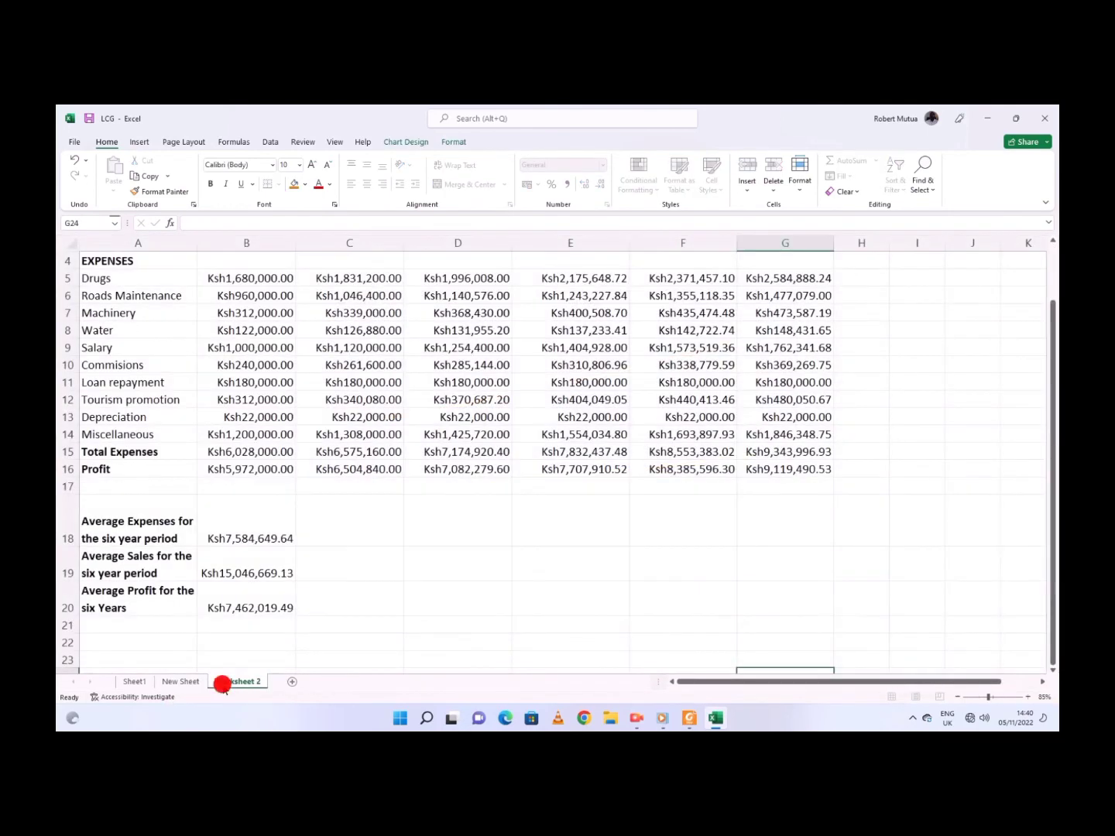
pyautogui.click(185, 683)
pyautogui.click(226, 680)
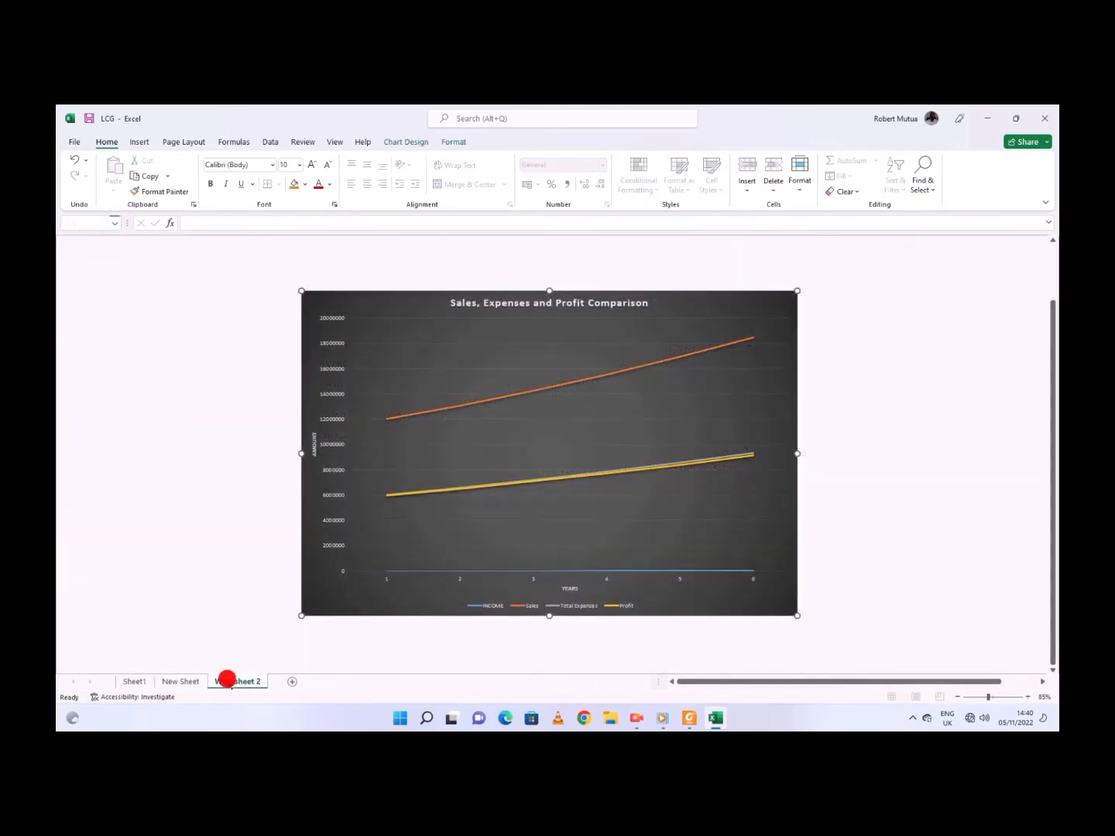
# Step: Read printing instruction (e) in the exam PDF in Foxit PDF Reader and return to the Excel workbook
pyautogui.click(689, 718)
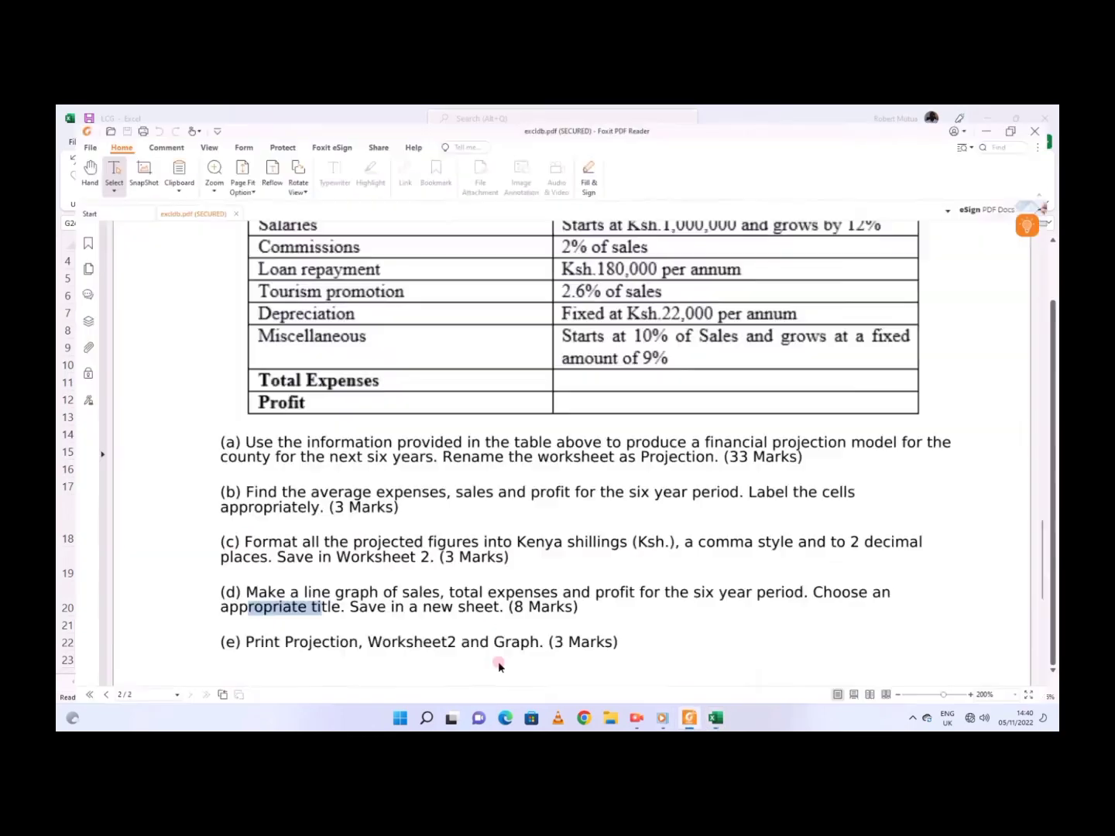
pyautogui.moveTo(233, 640); pyautogui.dragTo(529, 661)
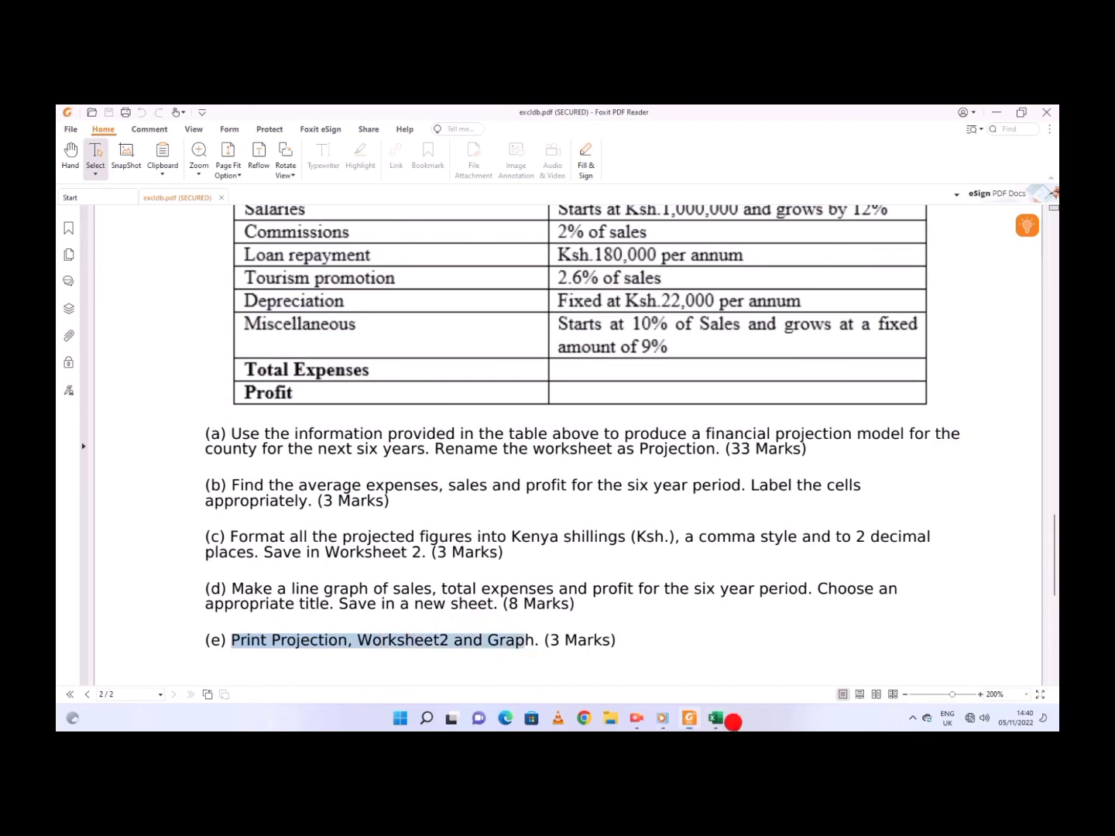
pyautogui.click(716, 719)
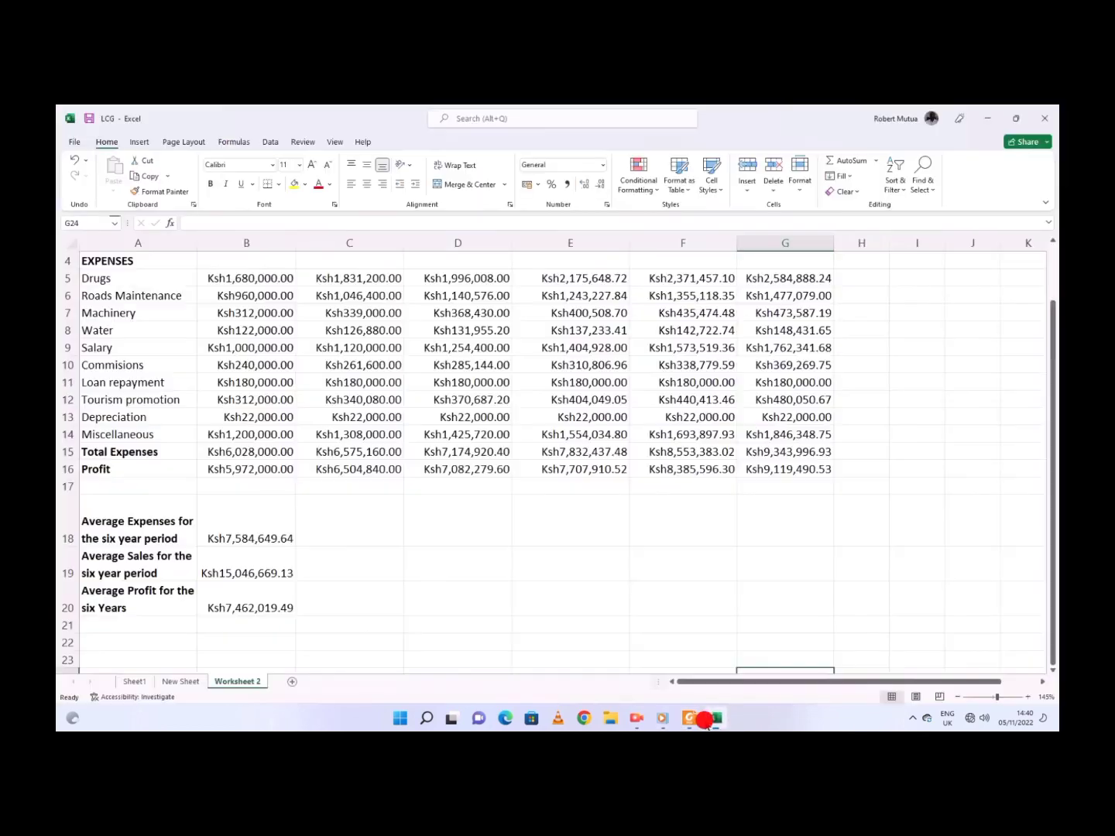
# Step: Rename Sheet1 as Projection
pyautogui.rightClick(143, 687)
pyautogui.click(181, 546)
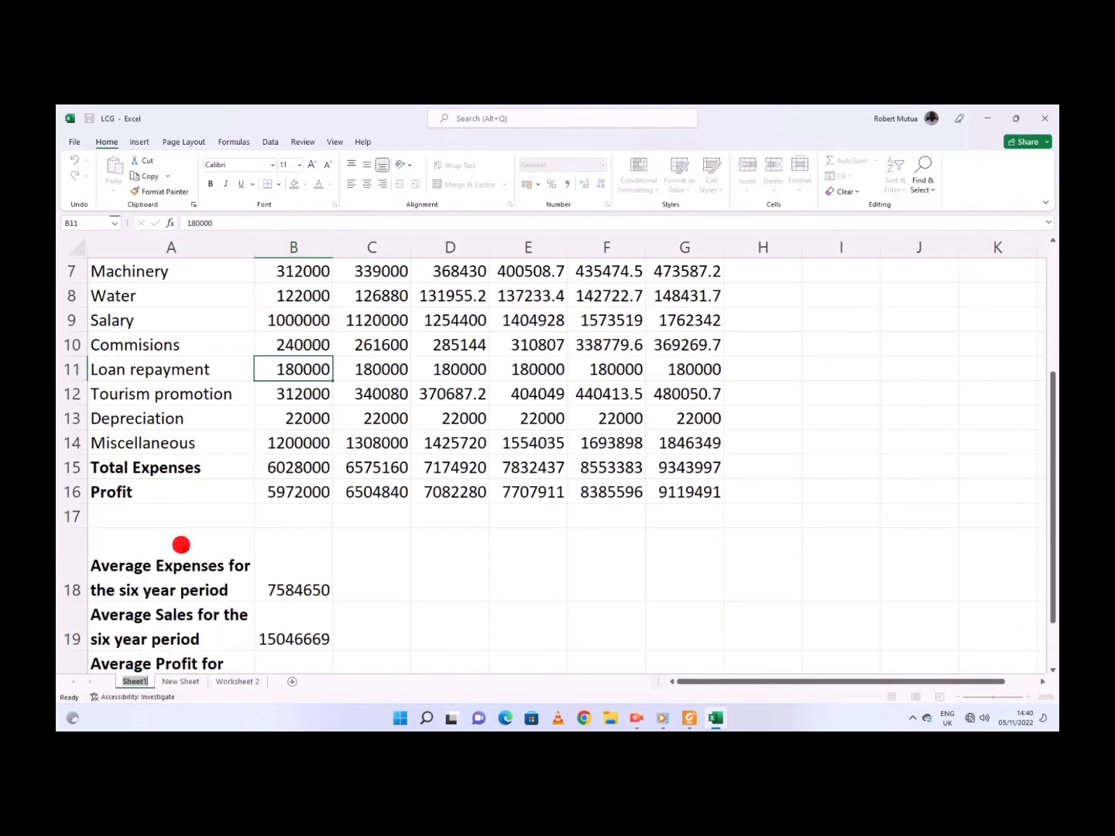
pyautogui.write('Projection')
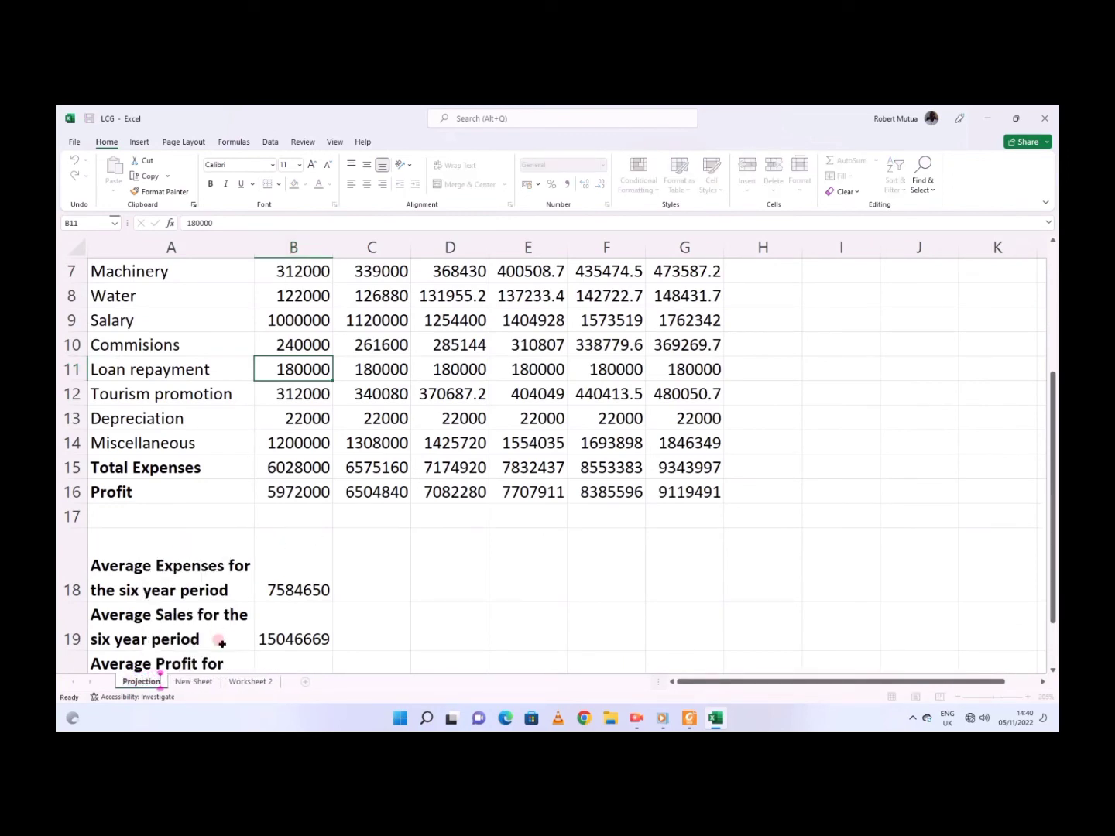
# Step: Rename the chart sheet "New Sheet" as Graph
pyautogui.click(205, 682)
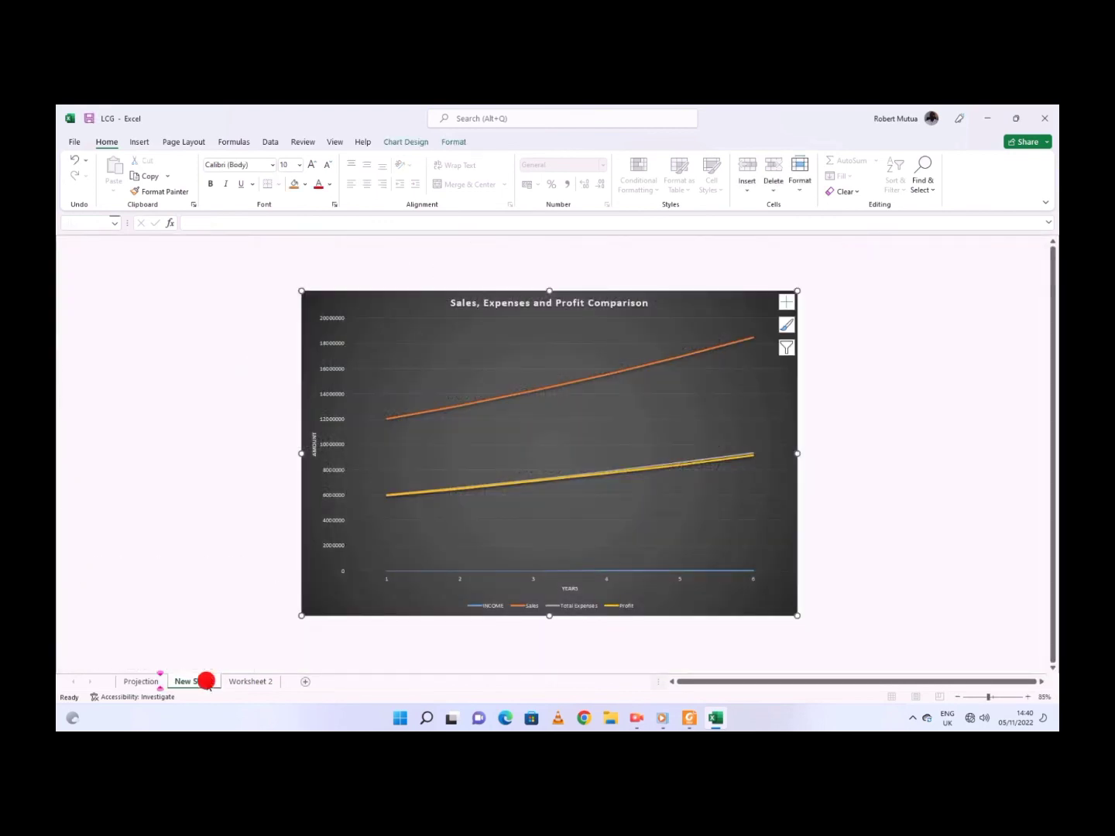
pyautogui.rightClick(206, 681)
pyautogui.click(248, 551)
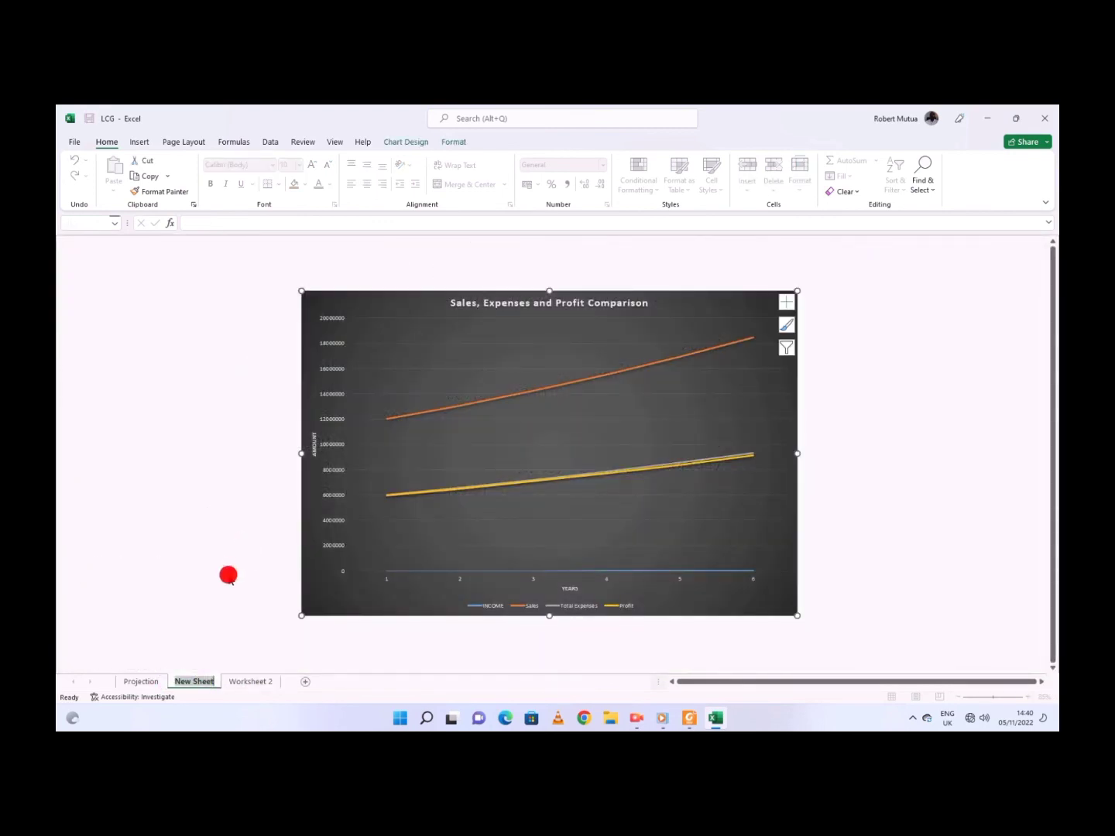
pyautogui.write('Graph')
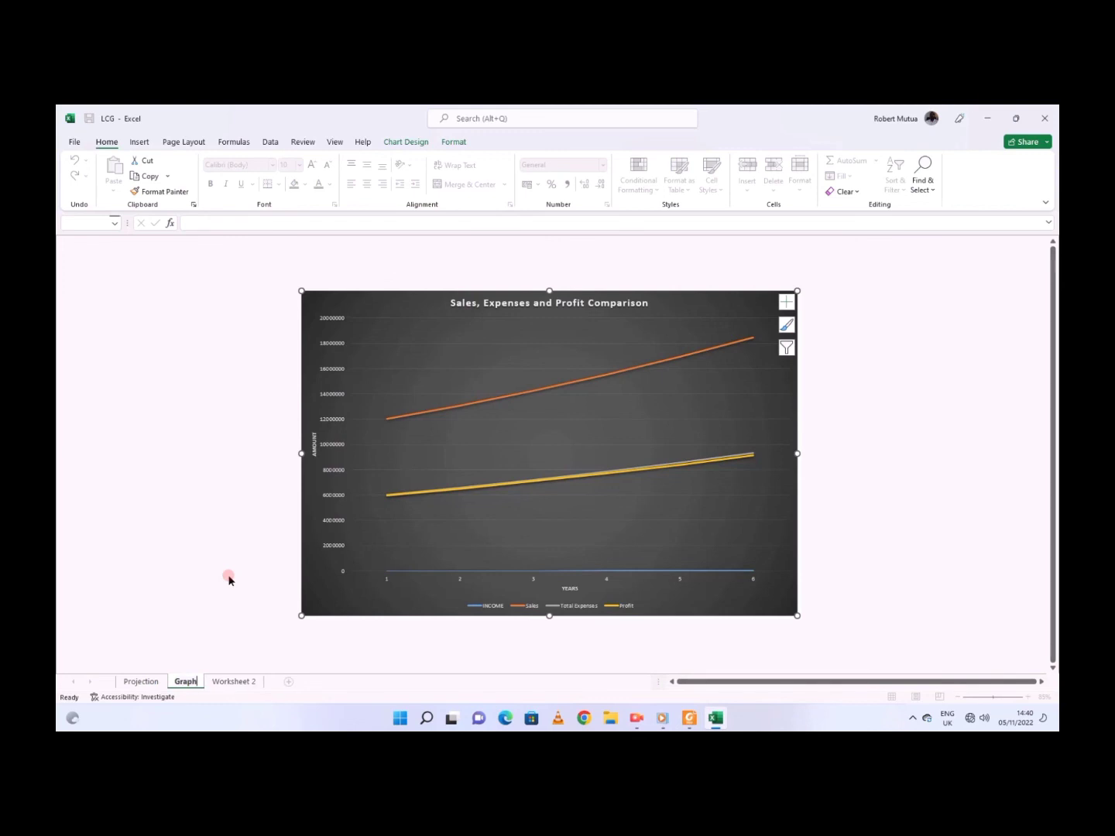
pyautogui.press('Return')
# Step: Check Worksheet 2 and bring the Projection sheet back into view
pyautogui.click(221, 682)
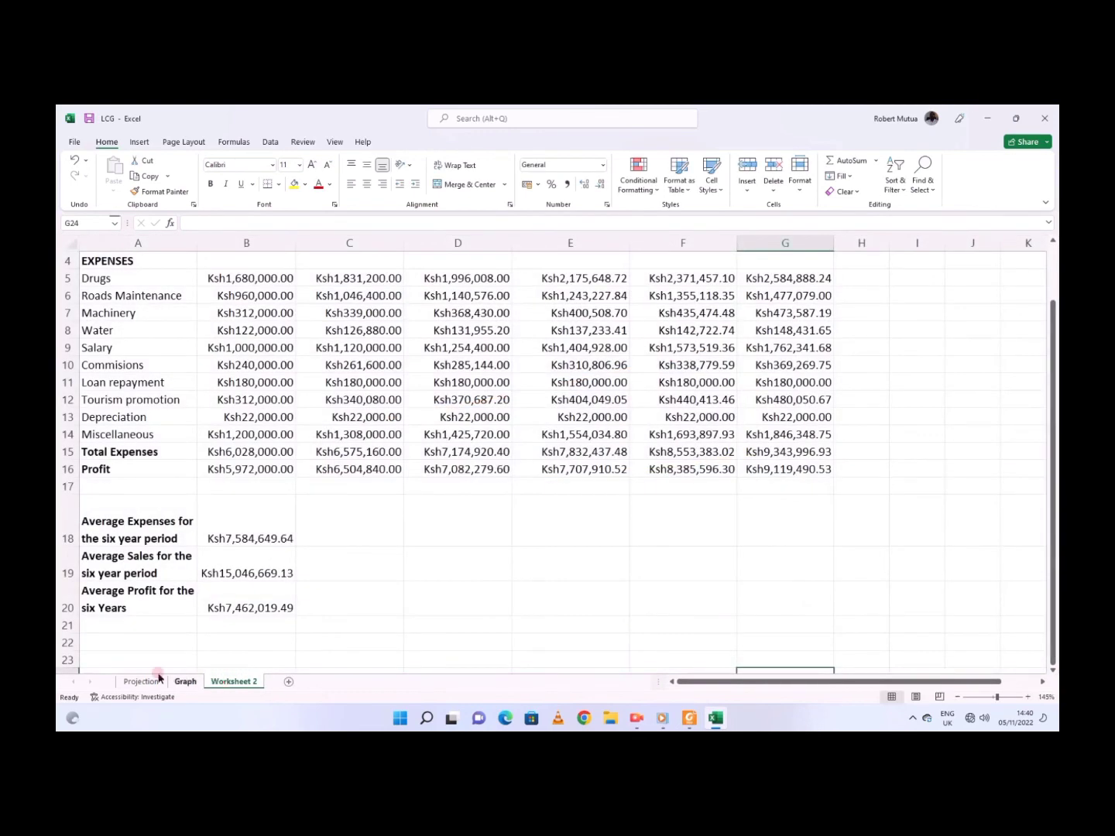
pyautogui.click(125, 685)
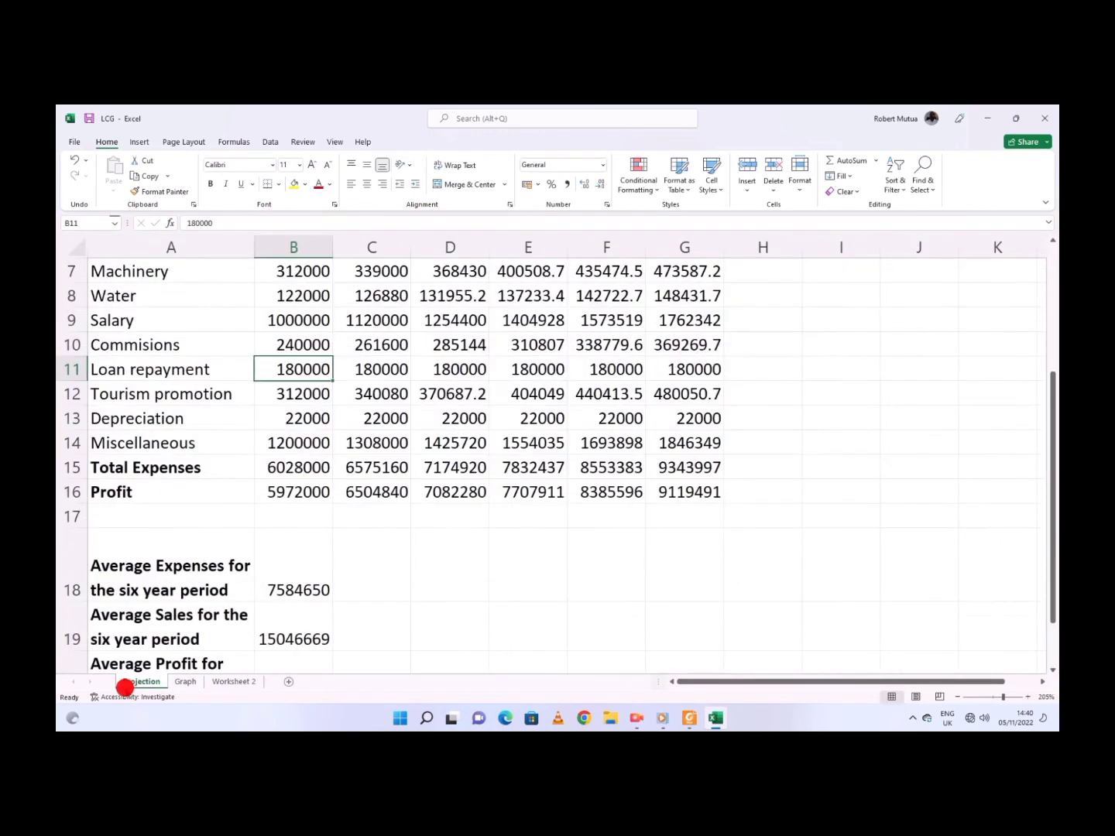
pyautogui.click(74, 143)
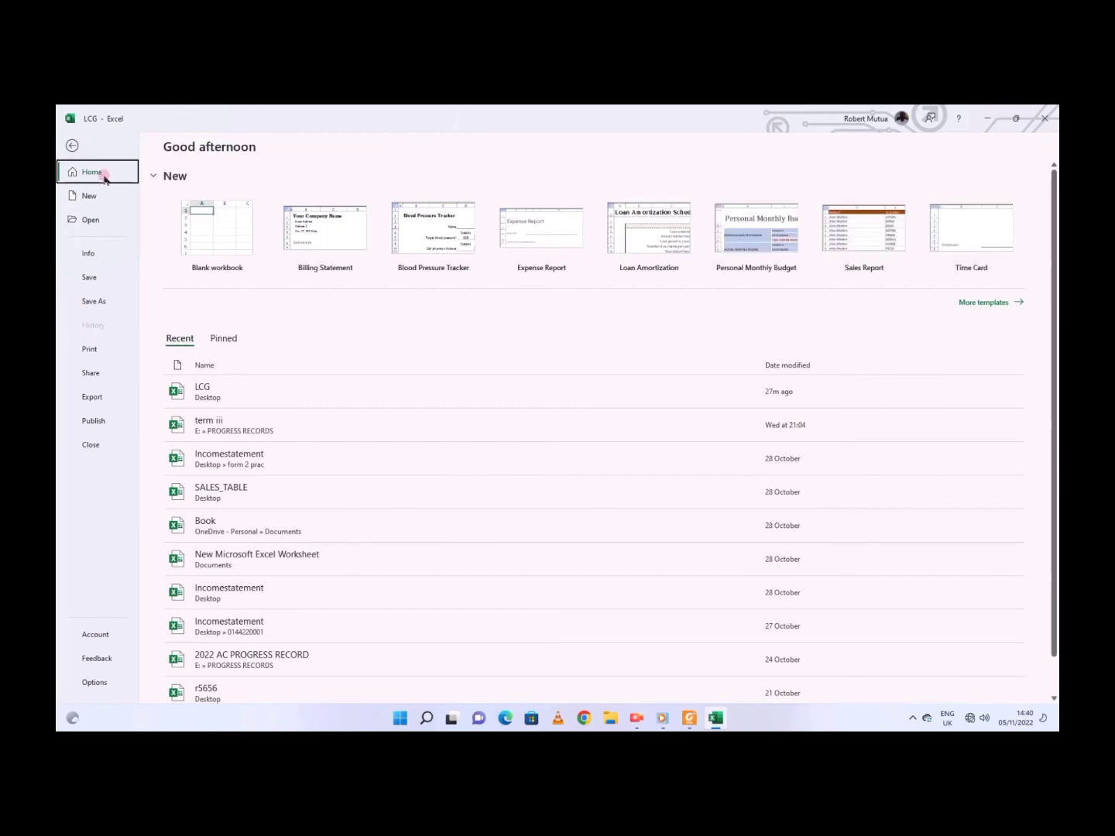
pyautogui.click(66, 144)
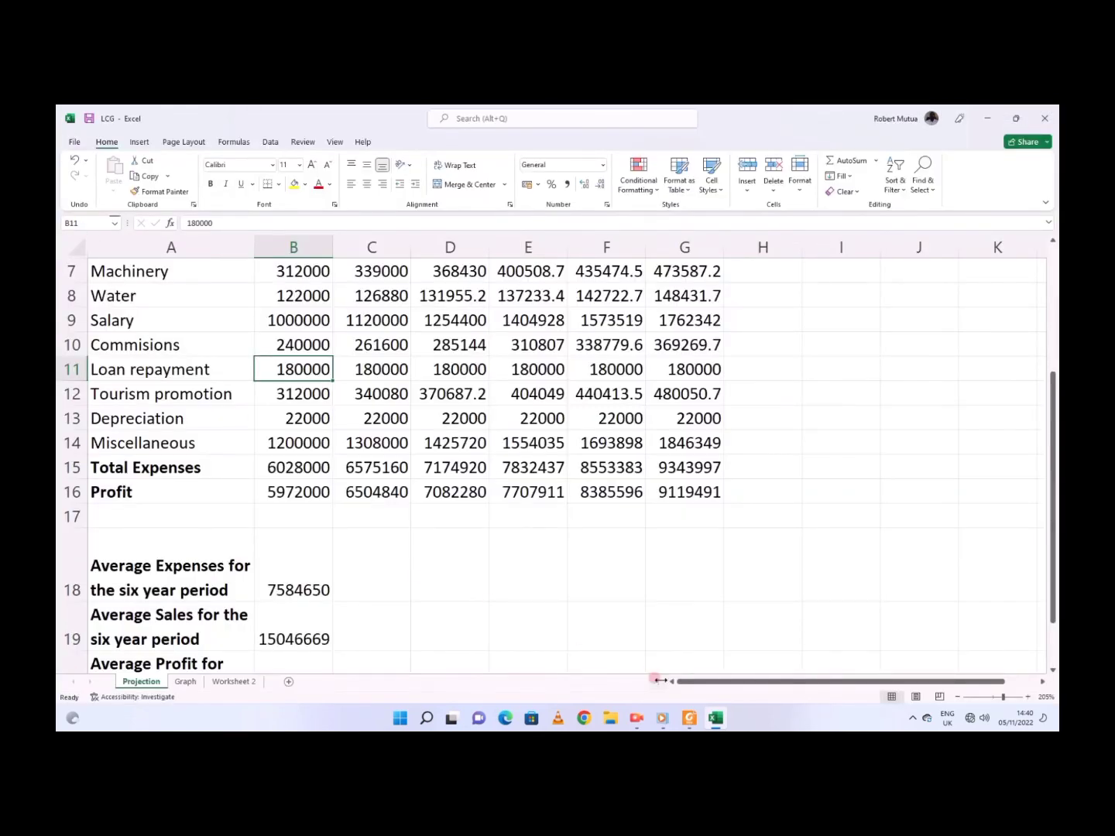
# Step: Switch to the exam PDF in Foxit PDF Reader and reread which sheet instruction (e) wants printed first
pyautogui.click(689, 719)
pyautogui.click(227, 640)
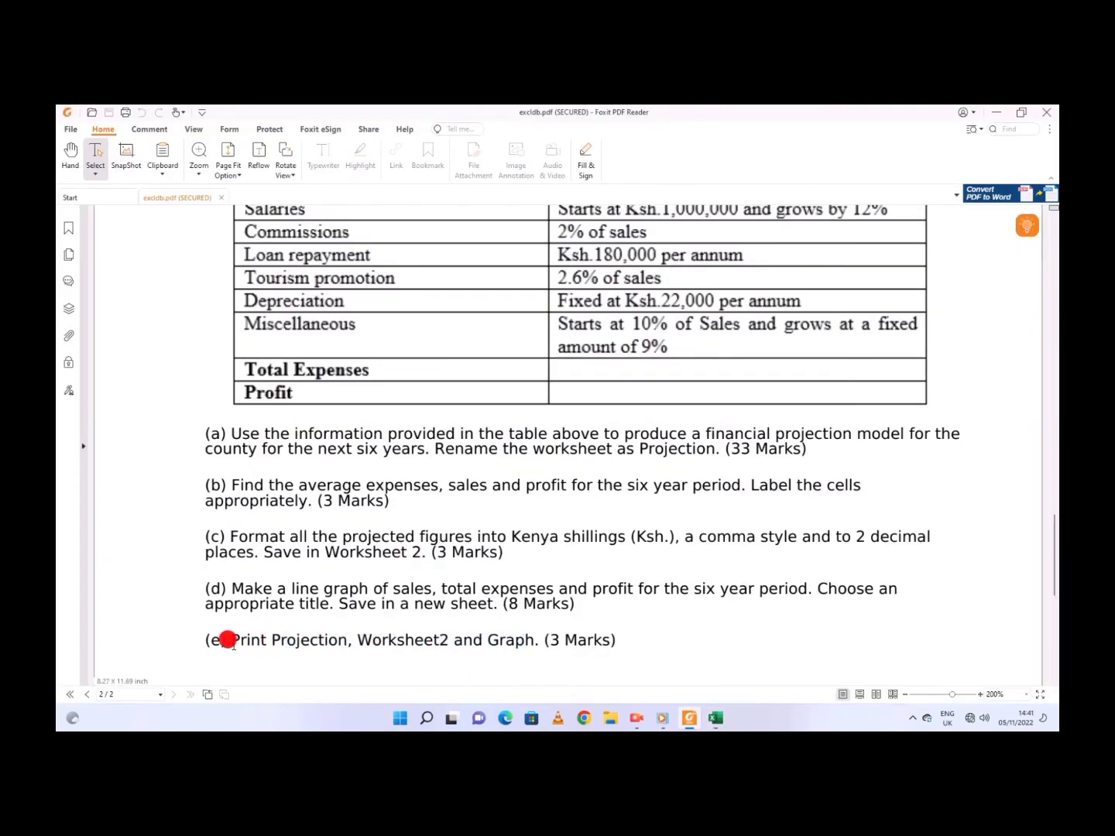
pyautogui.moveTo(227, 640); pyautogui.dragTo(356, 639)
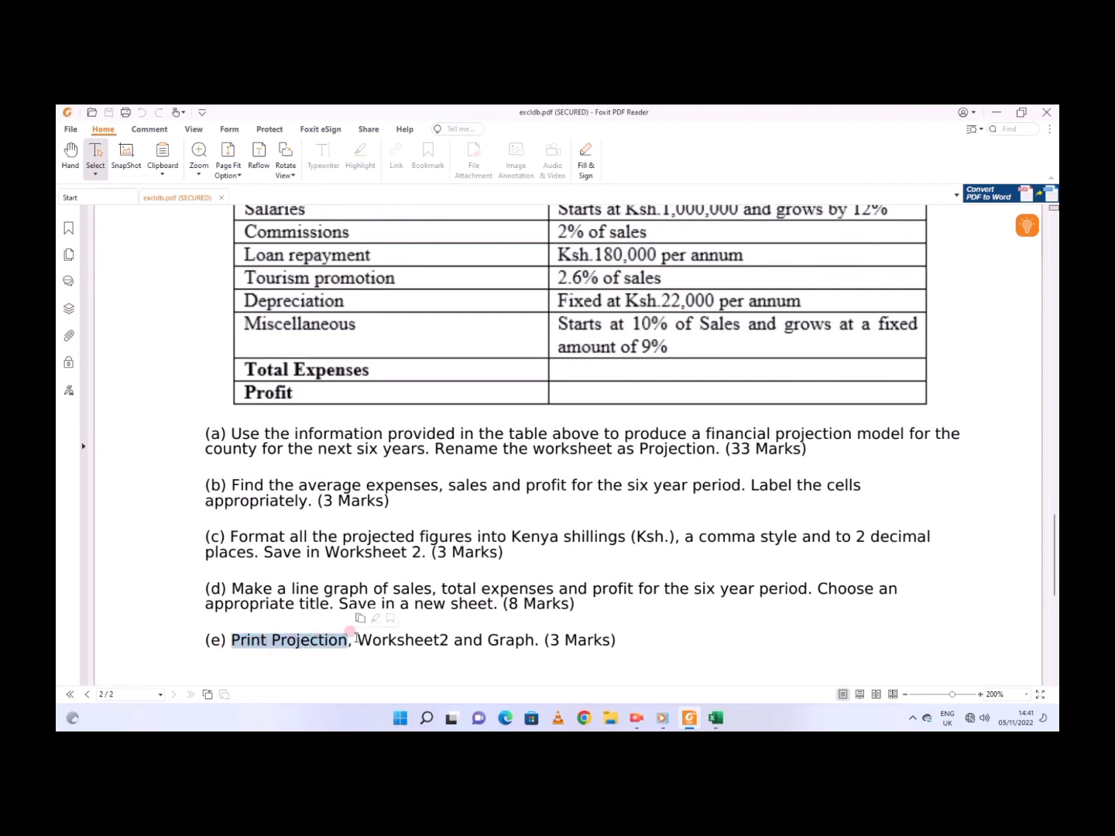
# Step: Reread the remaining sheets that instruction (e) wants printed, and switch back to the LCG workbook in Excel
pyautogui.doubleClick(403, 640)
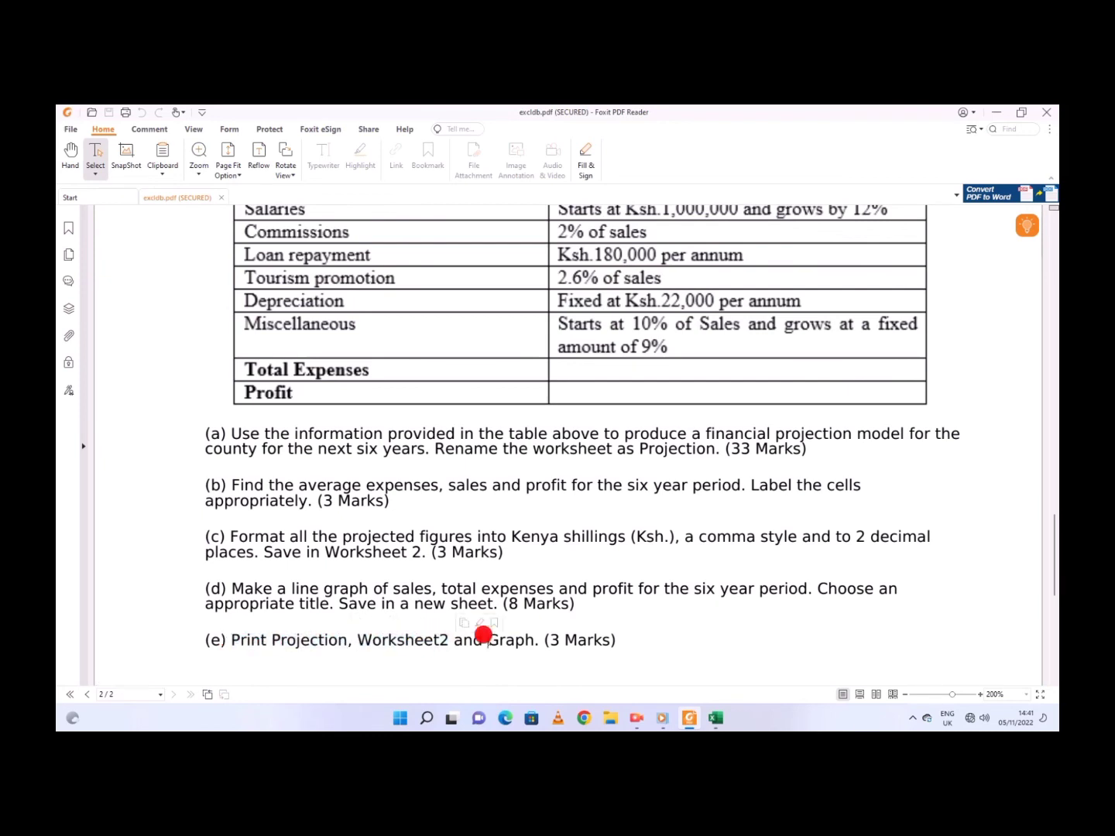
pyautogui.moveTo(484, 639); pyautogui.dragTo(534, 639)
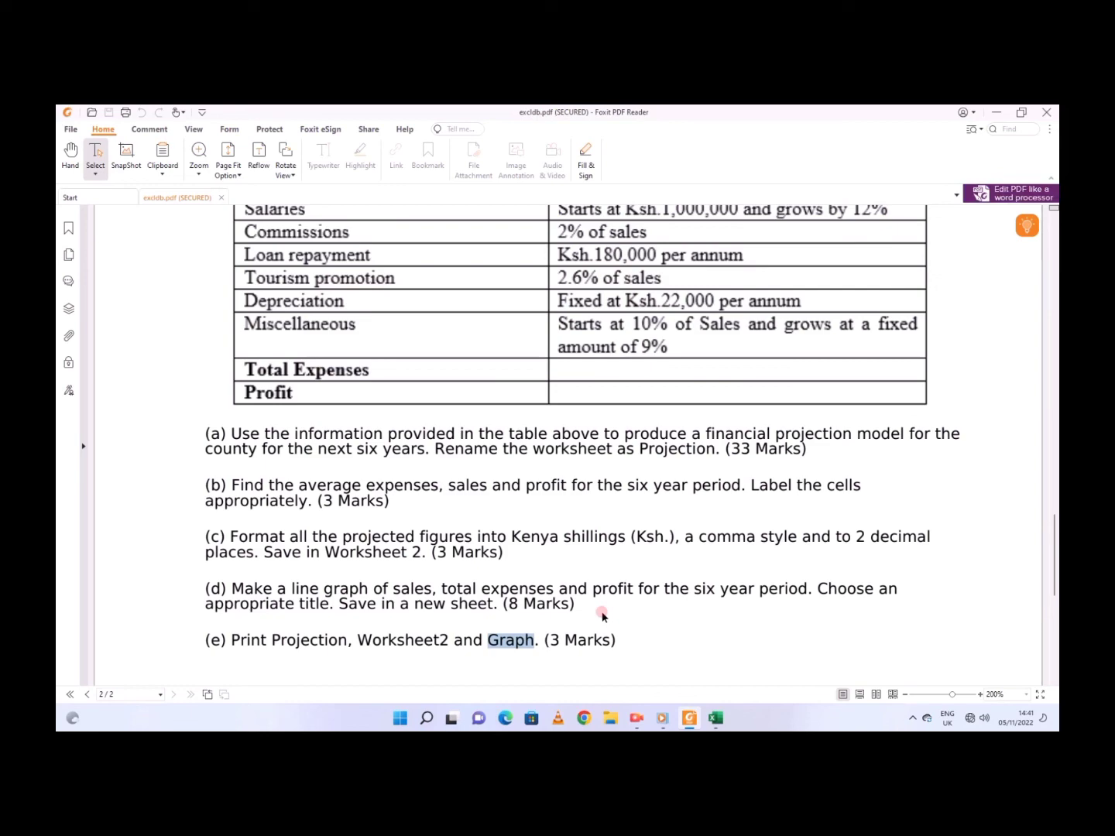
pyautogui.click(716, 719)
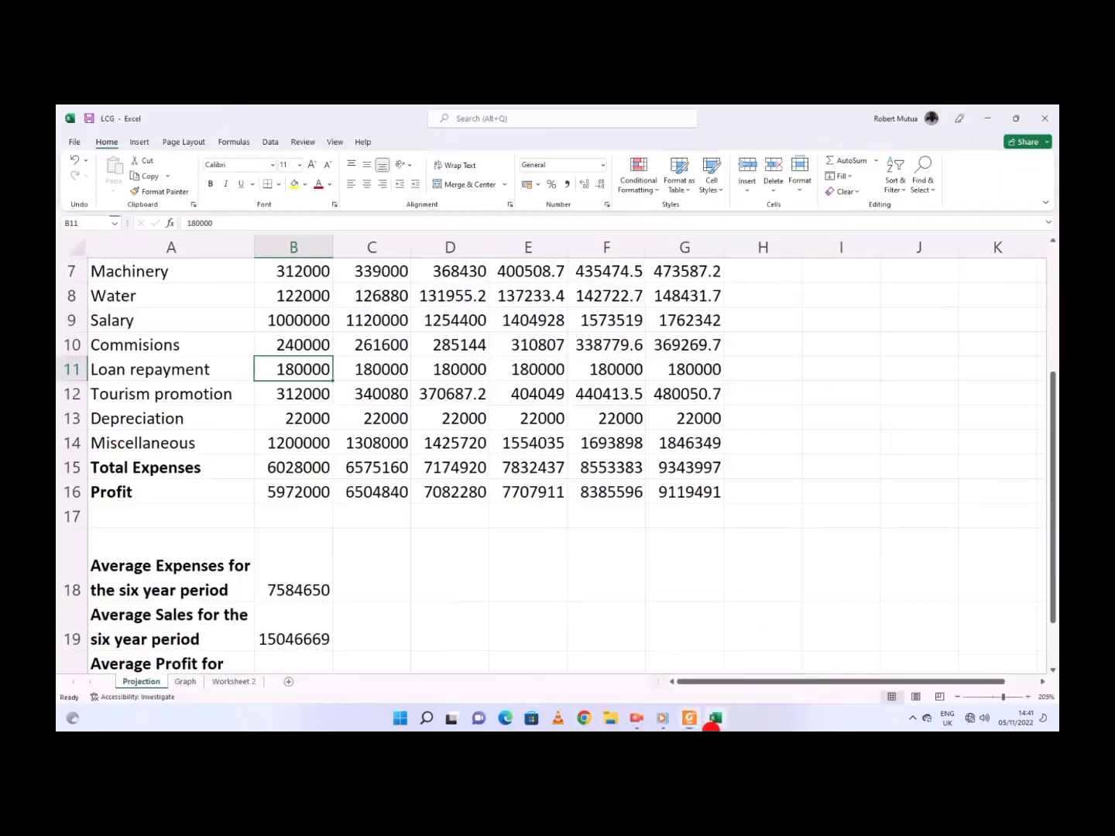
# Step: Review the printer and margin choices for the Projection sheet and set its print scaling to Fit All Columns on One Page
pyautogui.click(71, 140)
pyautogui.click(101, 352)
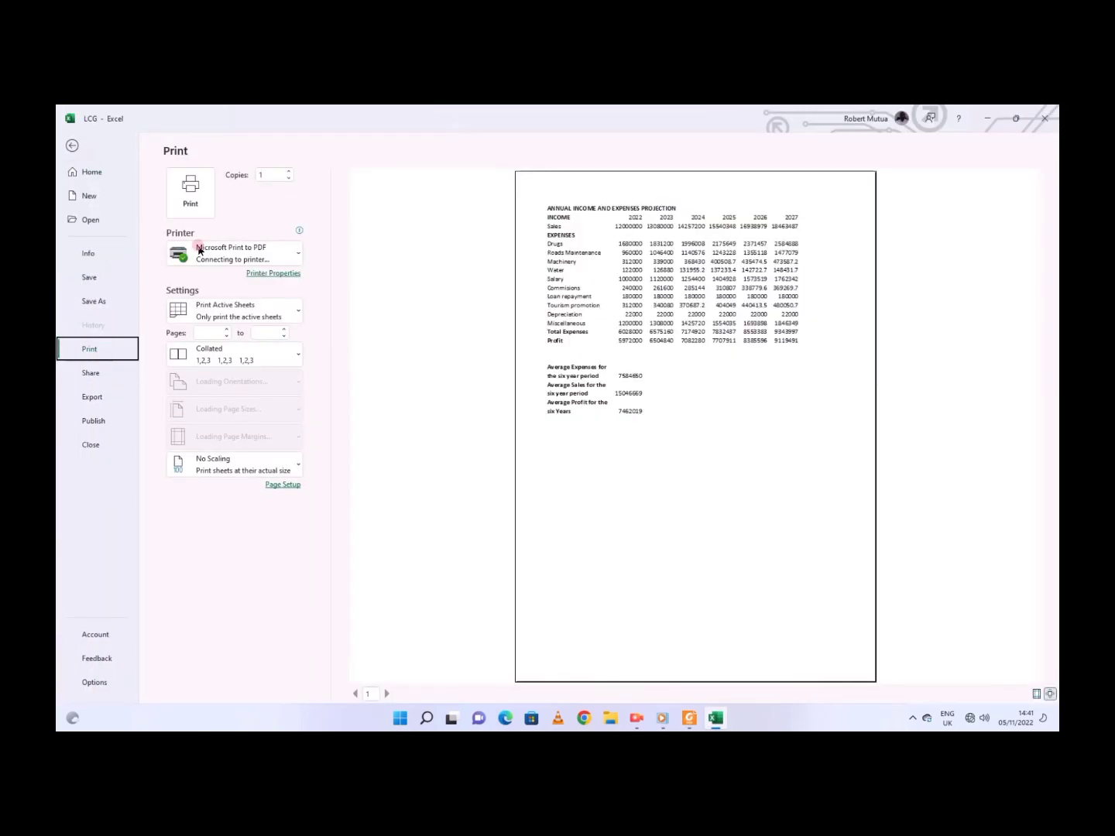
pyautogui.click(203, 253)
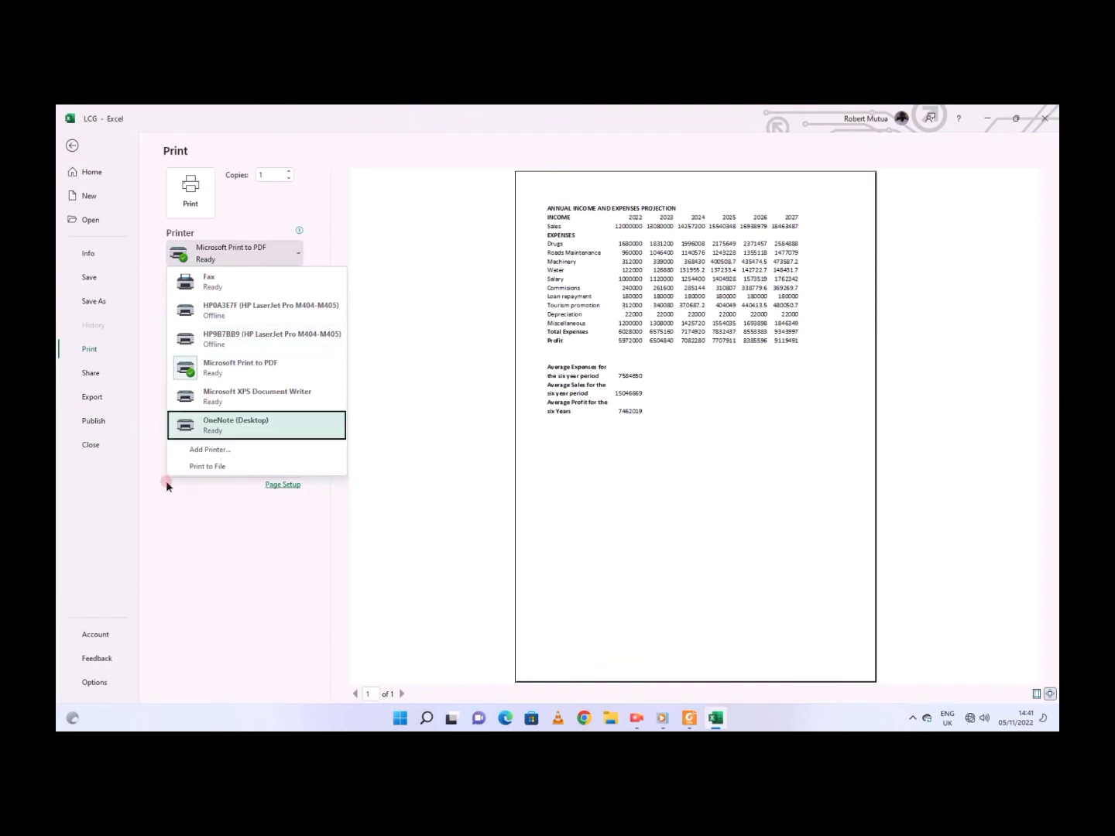
pyautogui.click(181, 555)
pyautogui.click(231, 445)
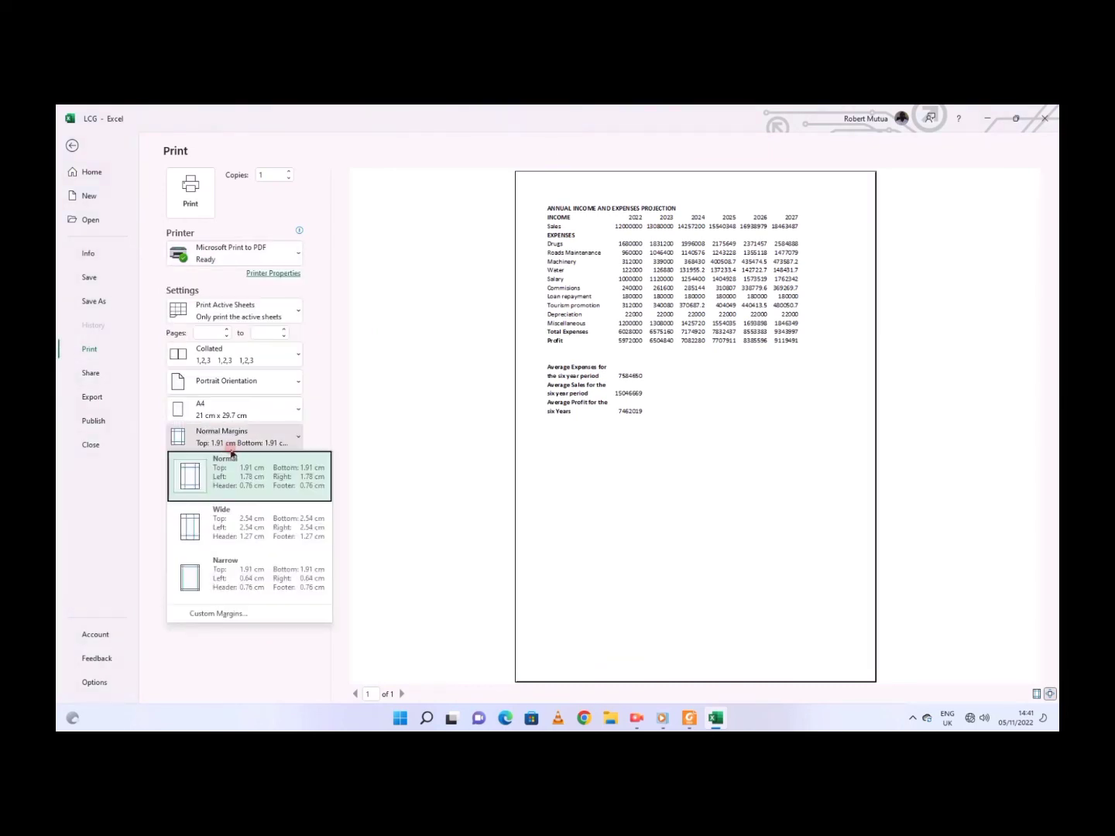
pyautogui.click(120, 480)
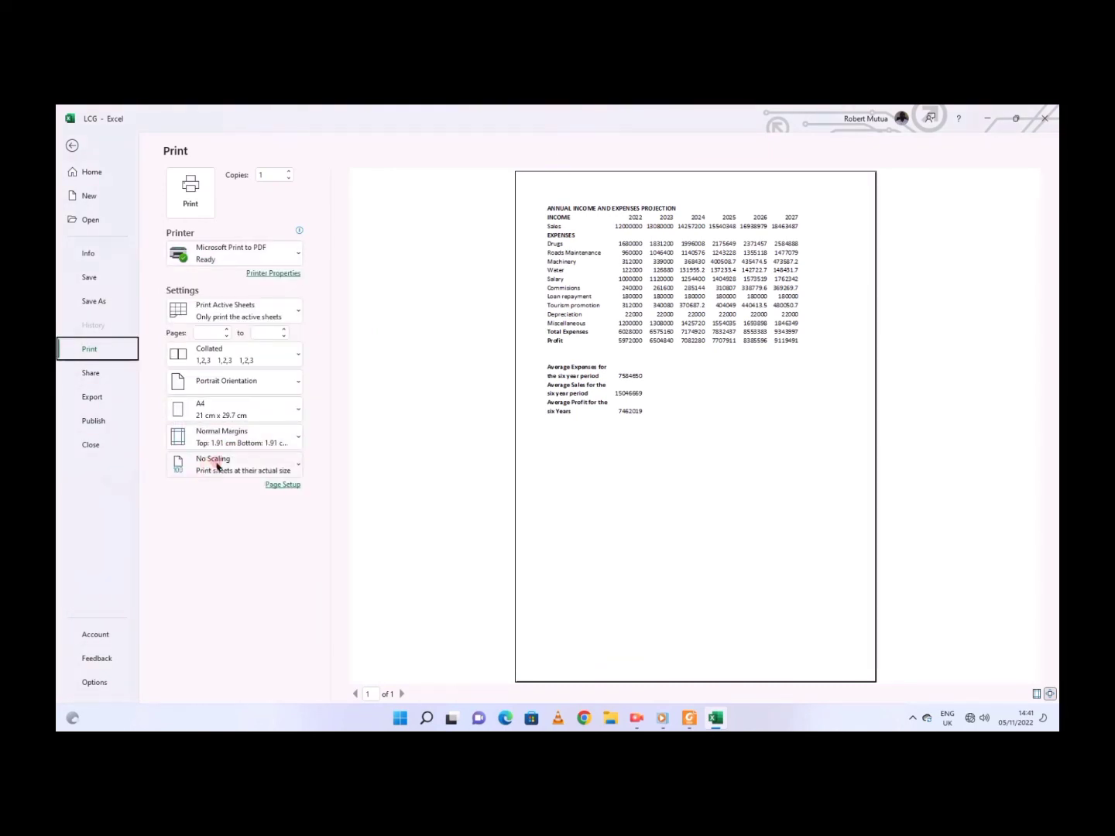
pyautogui.click(219, 465)
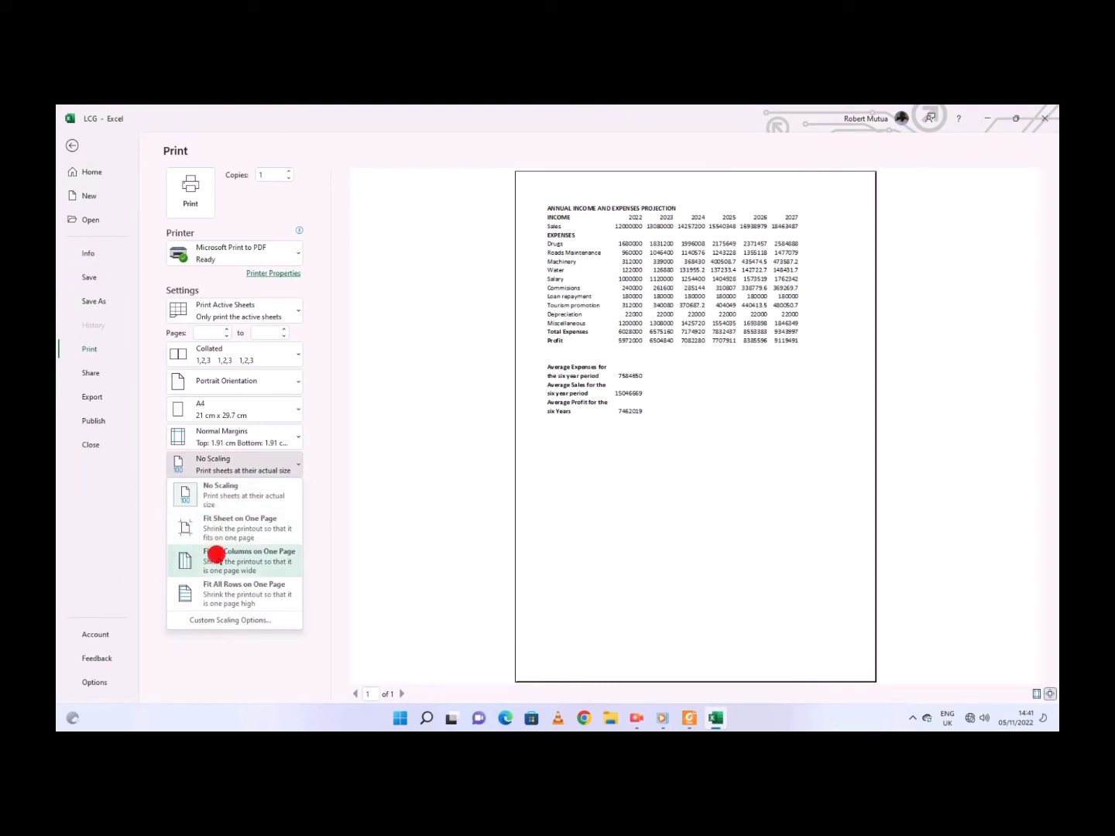
pyautogui.click(216, 554)
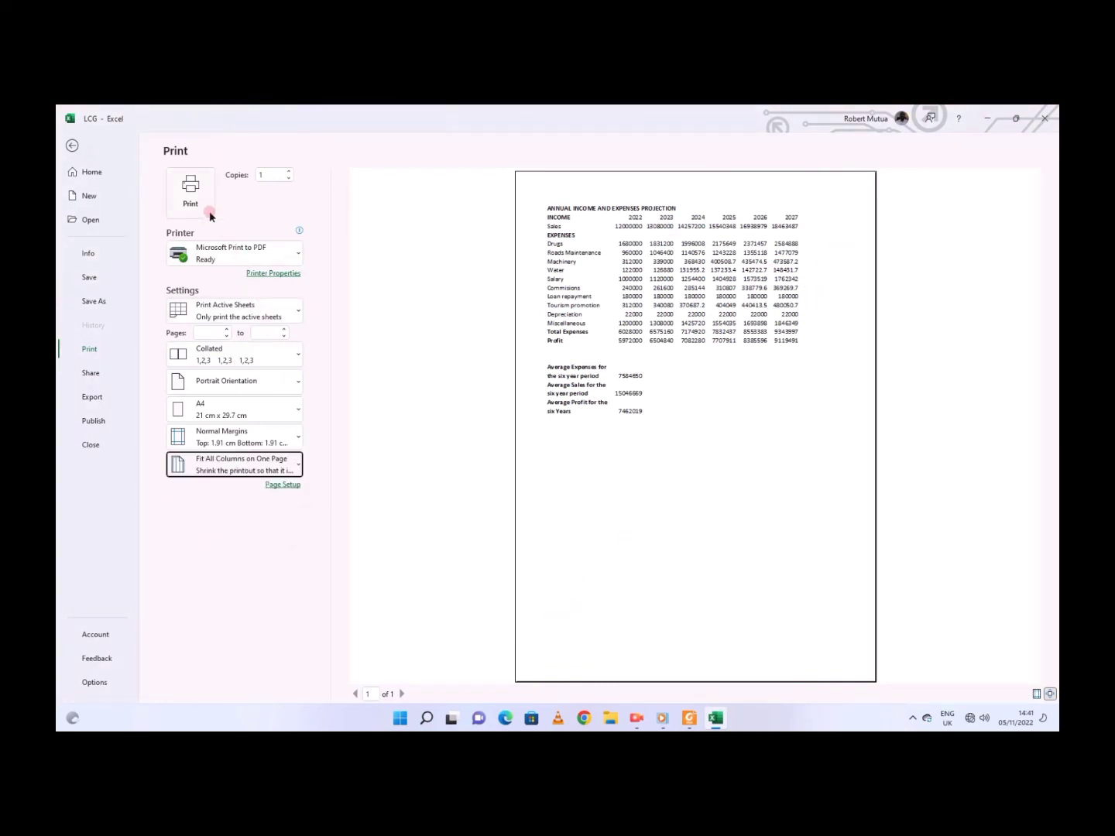
pyautogui.click(72, 145)
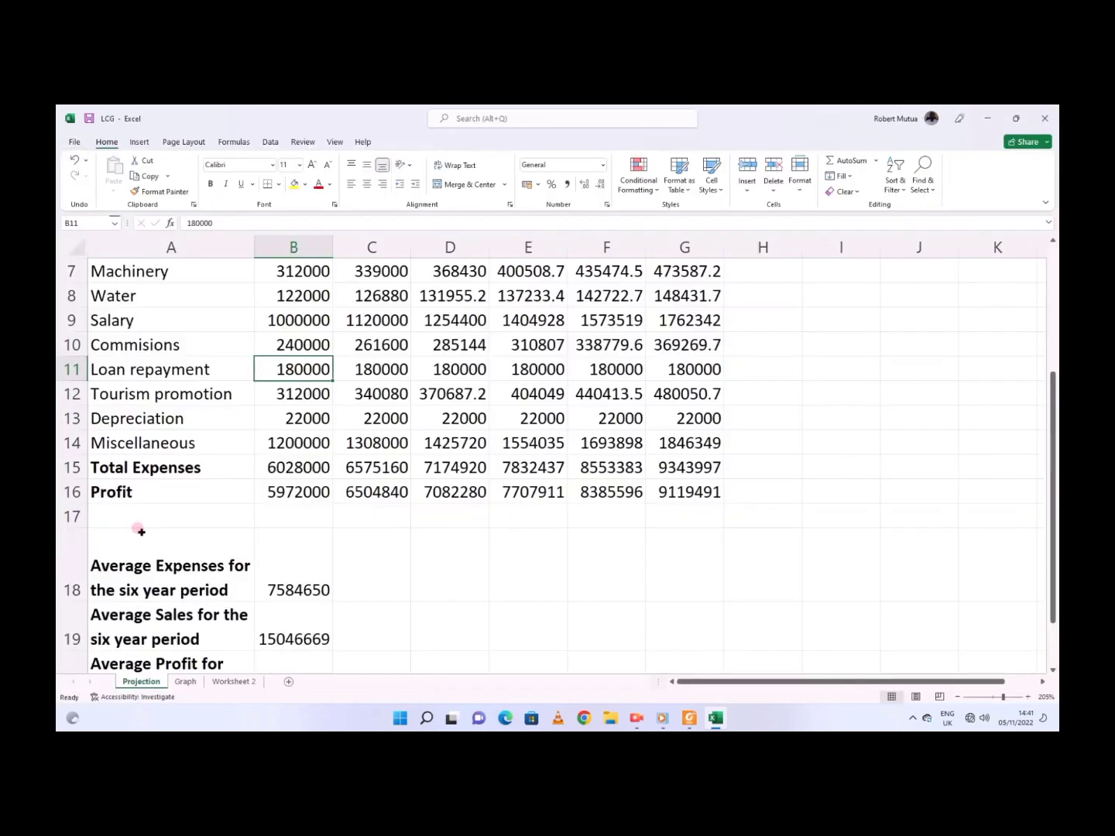
# Step: Check the print preview of the Graph sheet and return to the workbook
pyautogui.click(186, 683)
pyautogui.click(75, 140)
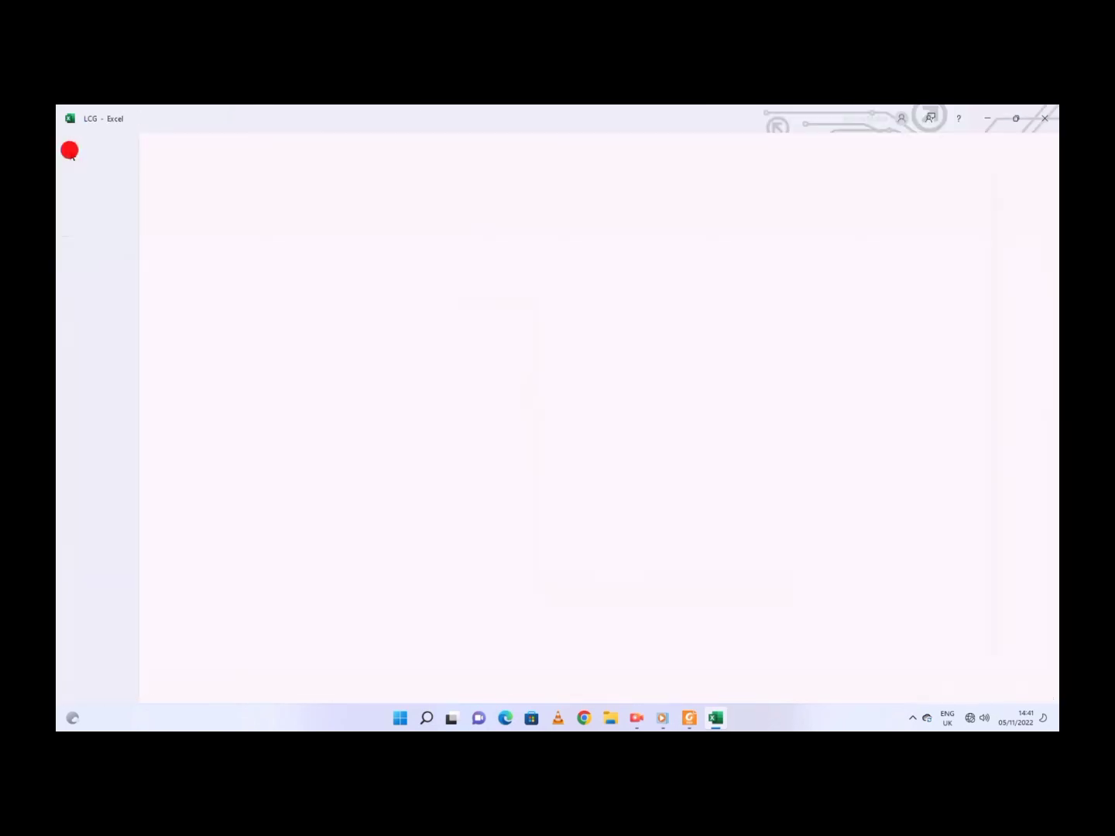
pyautogui.click(93, 350)
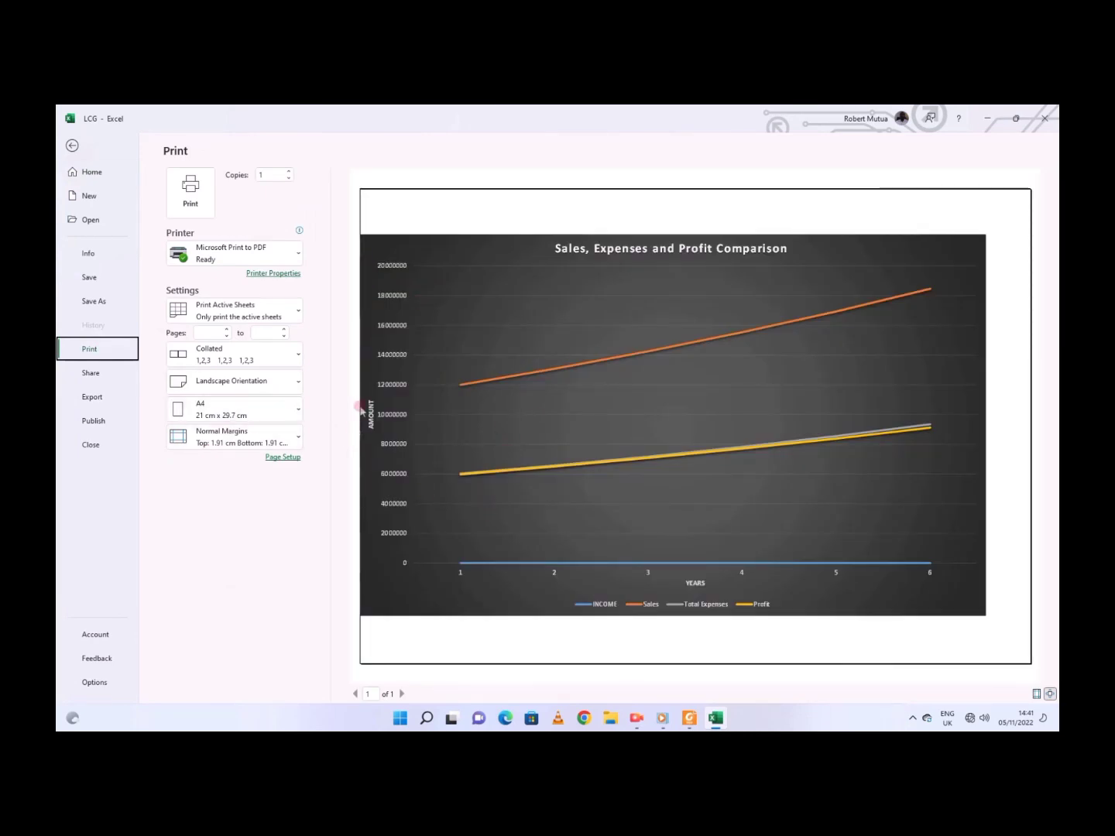
pyautogui.click(391, 258)
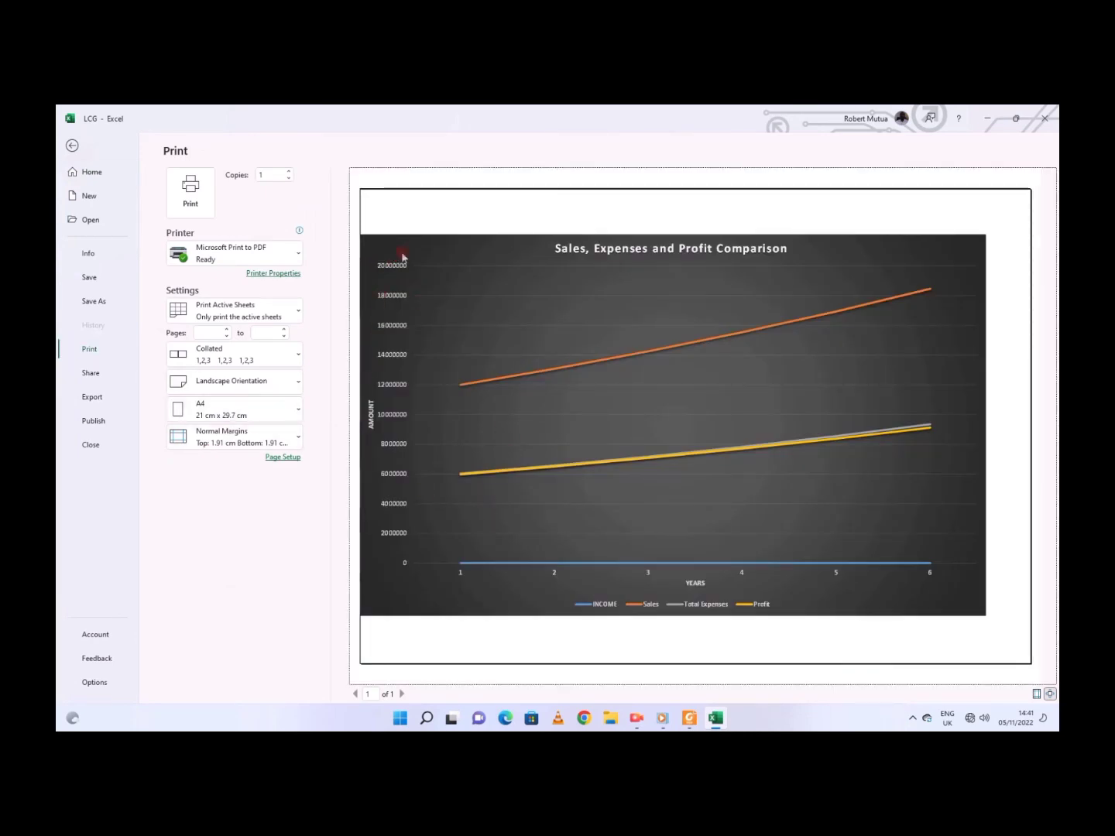
pyautogui.click(70, 147)
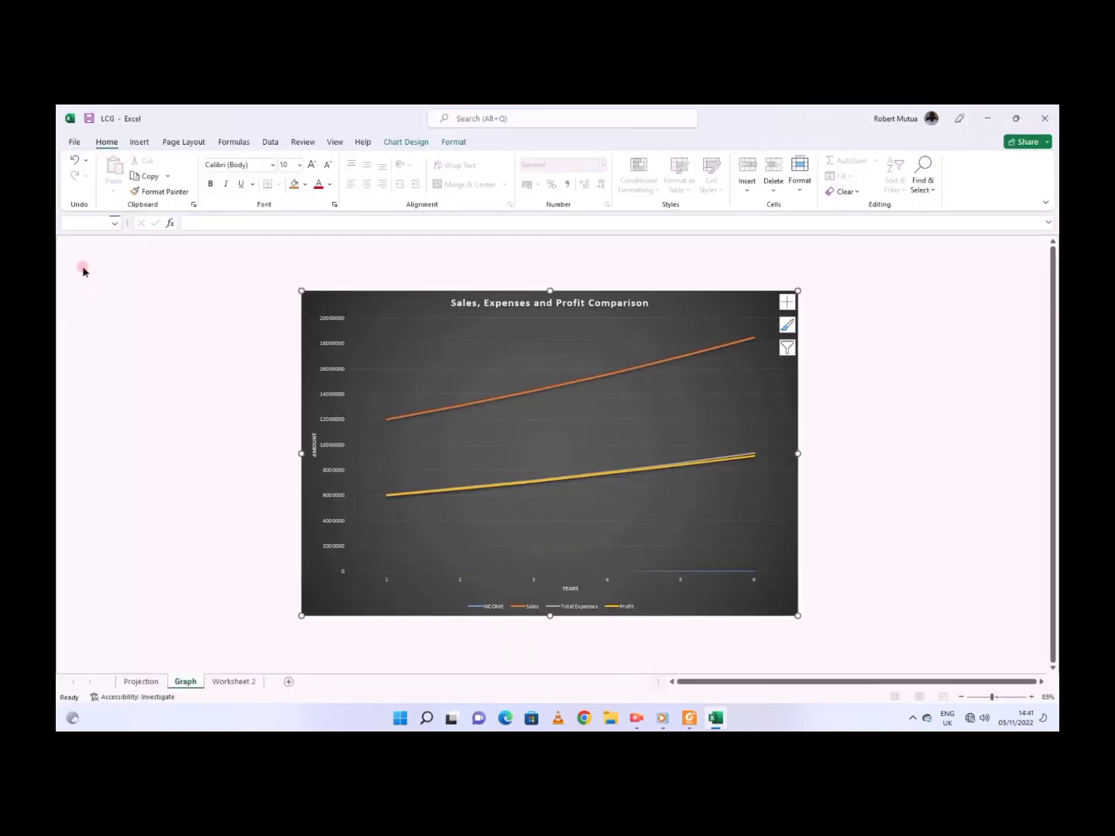
# Step: Check both print preview pages of Worksheet 2 and set its print scaling to Fit All Columns on One Page
pyautogui.click(236, 681)
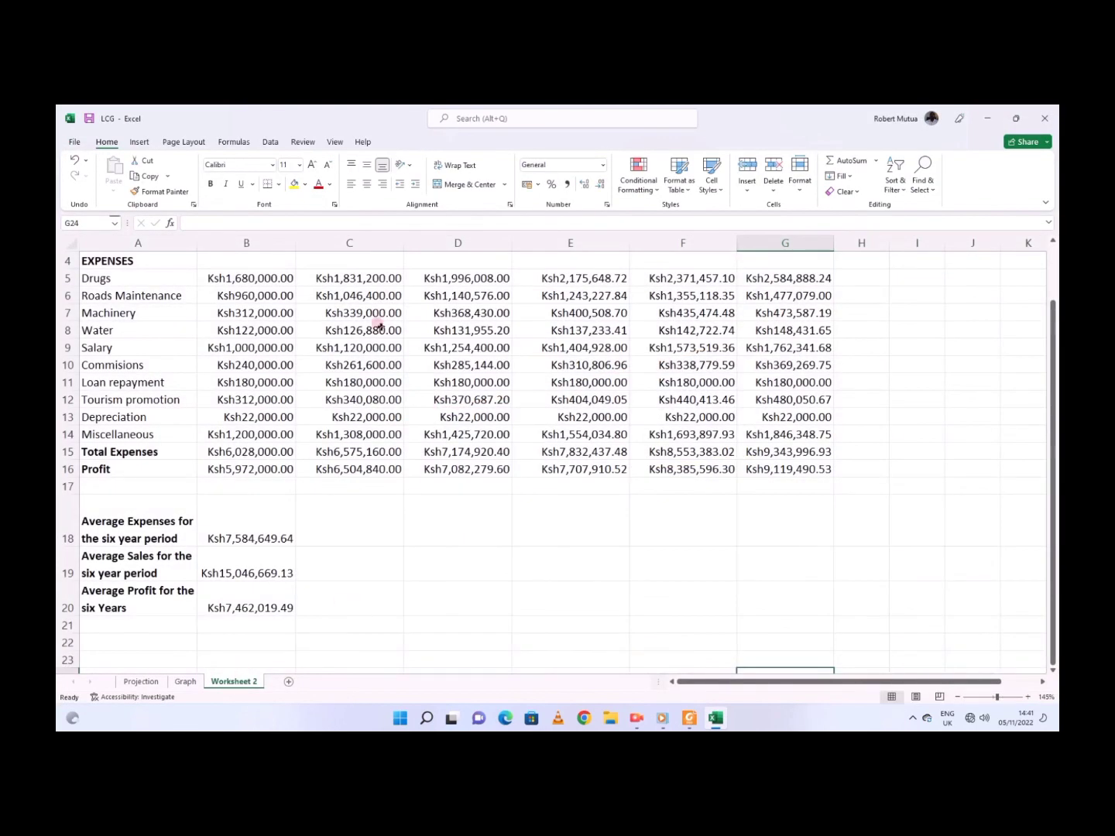
pyautogui.click(74, 143)
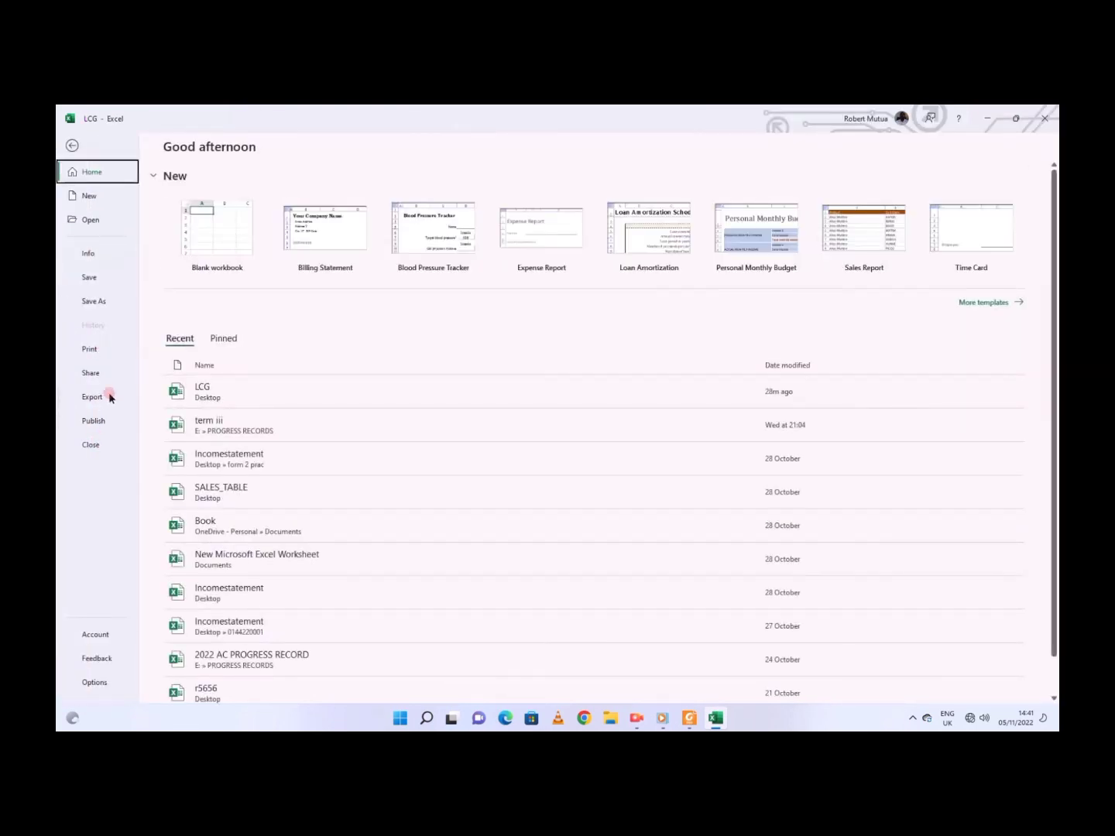
pyautogui.click(100, 351)
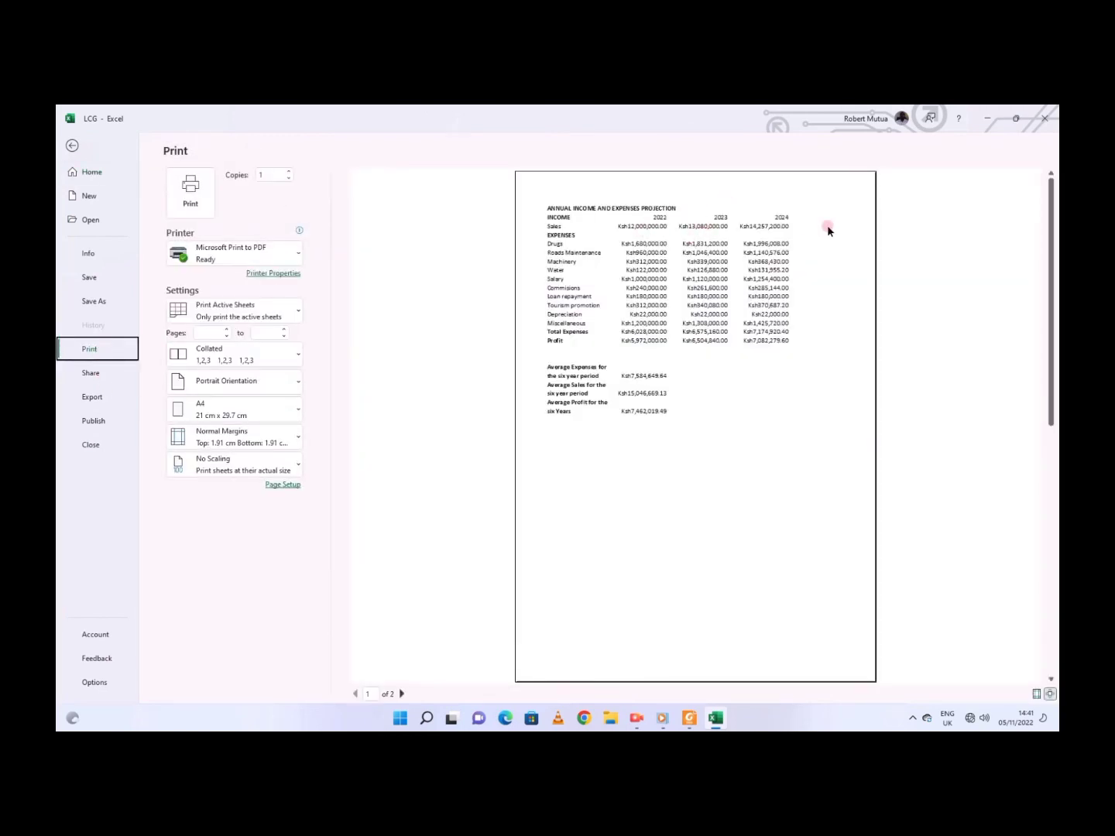
pyautogui.click(403, 694)
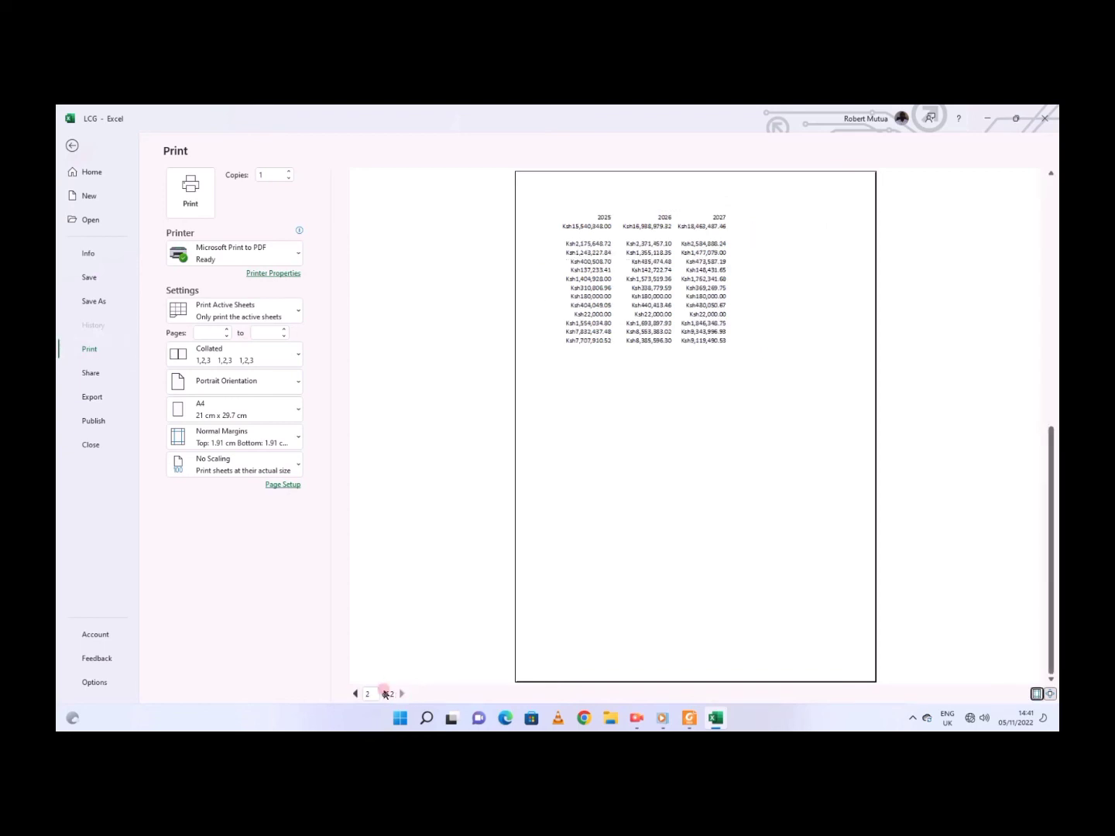
pyautogui.click(355, 693)
pyautogui.click(223, 465)
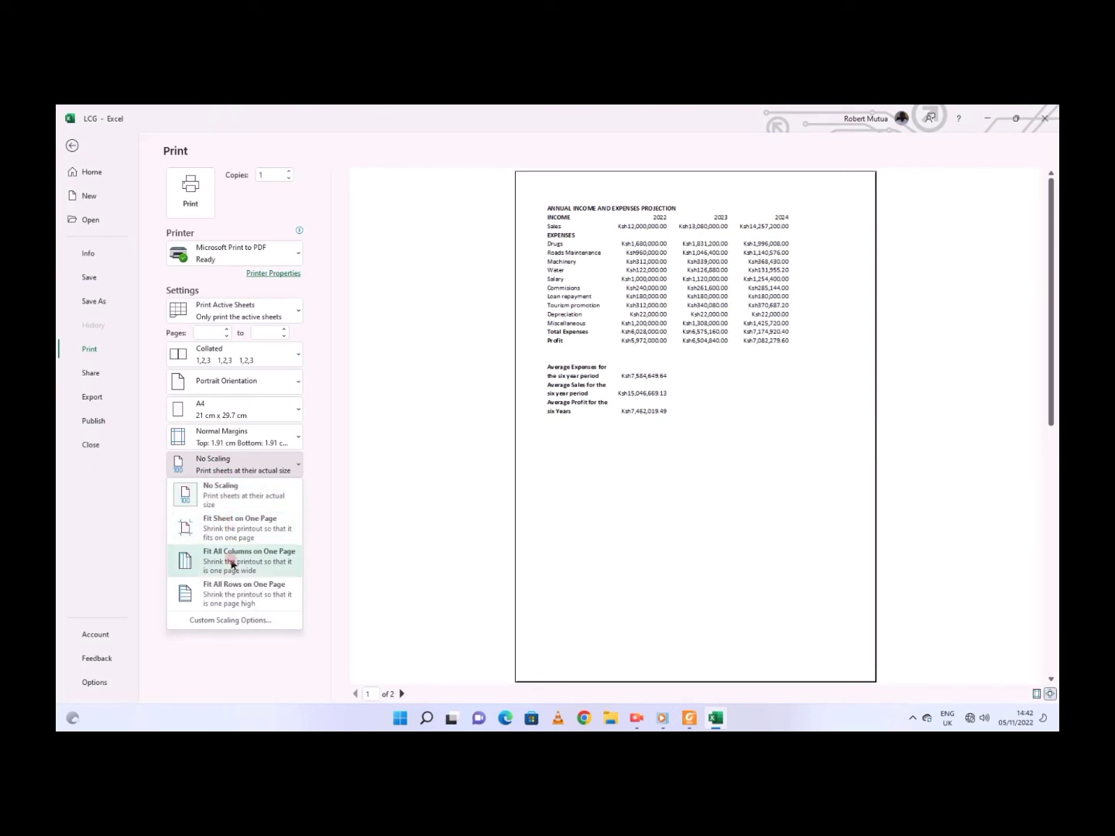
pyautogui.click(233, 570)
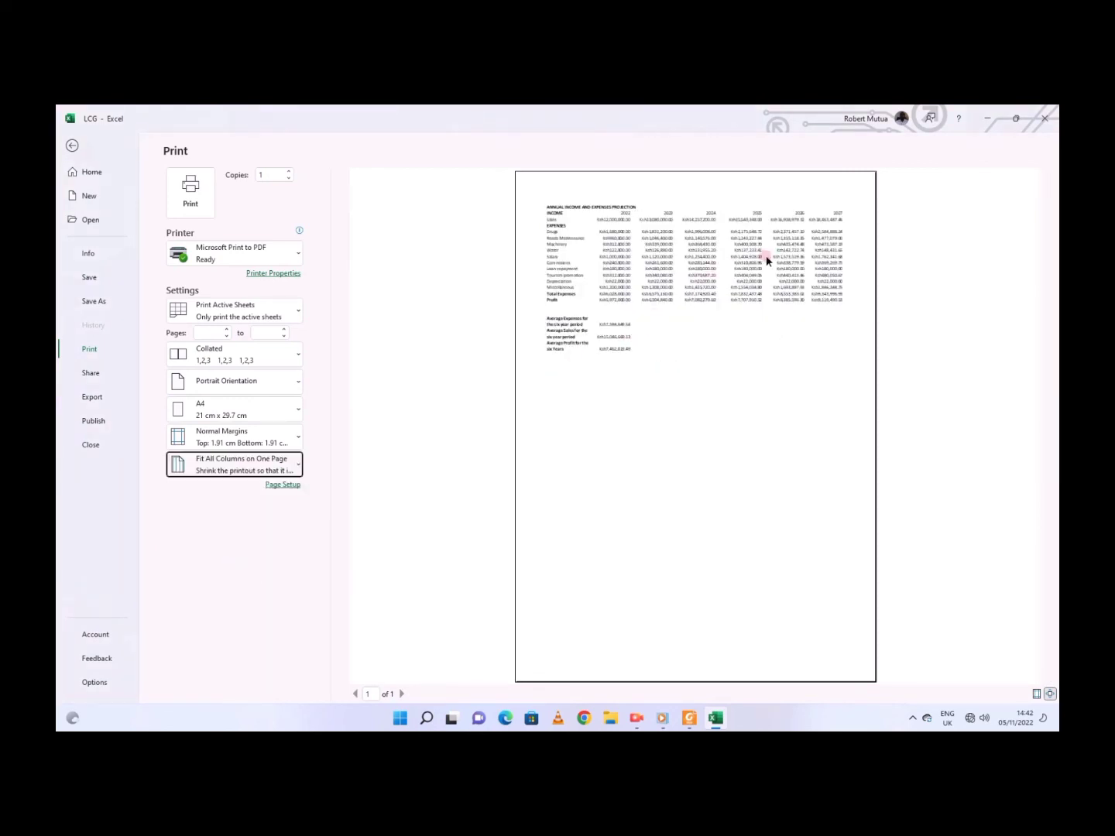